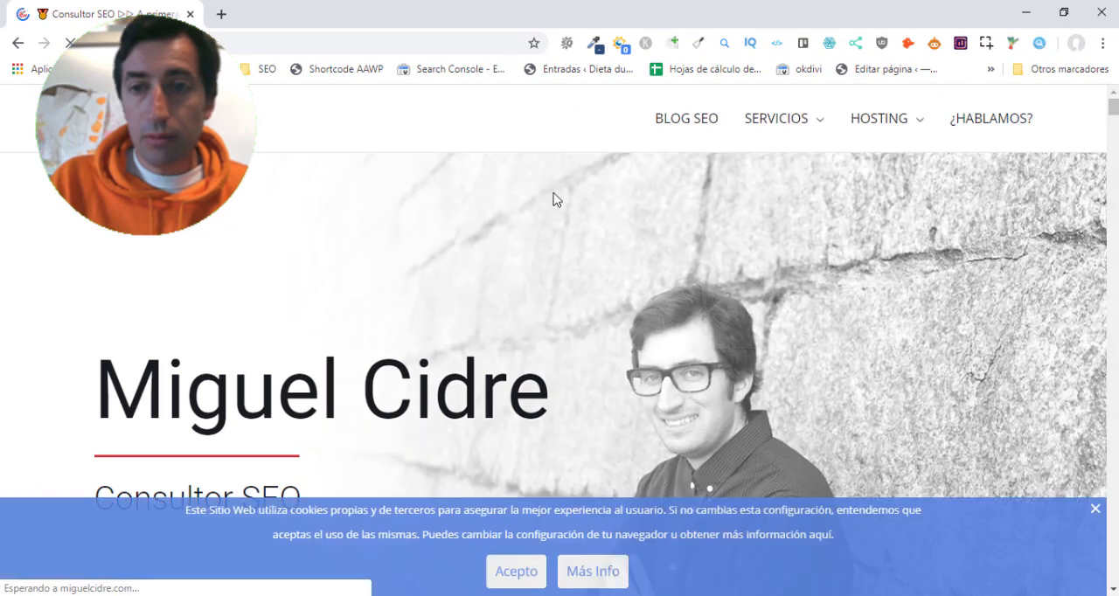
- Open the 20% discount hosting offer and order the Hosting WordPress SSD Inicio plan
mouse_move(874, 122)
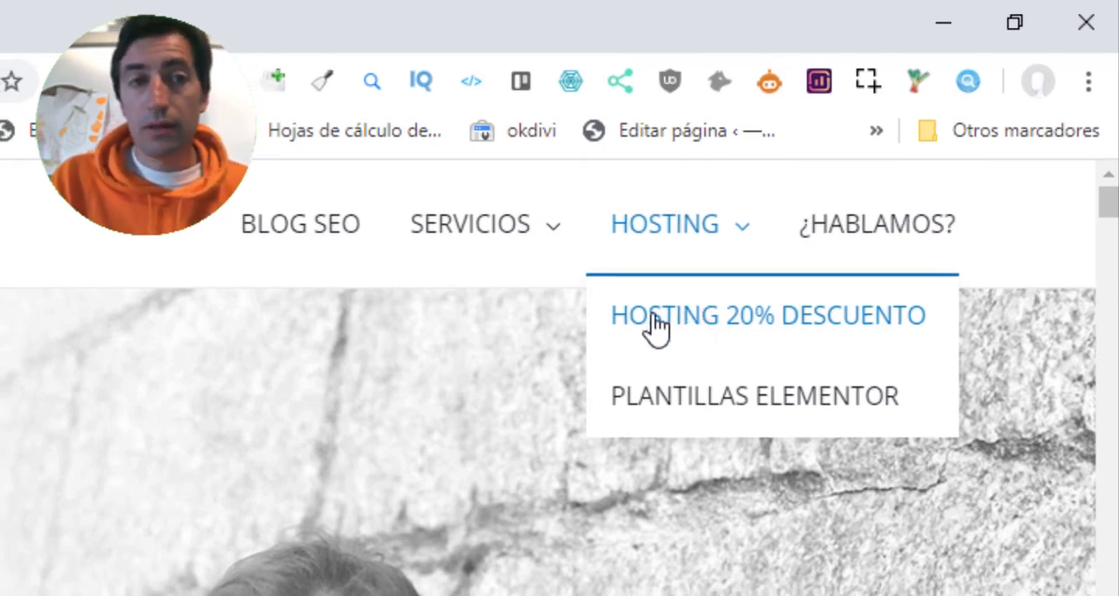
click(689, 325)
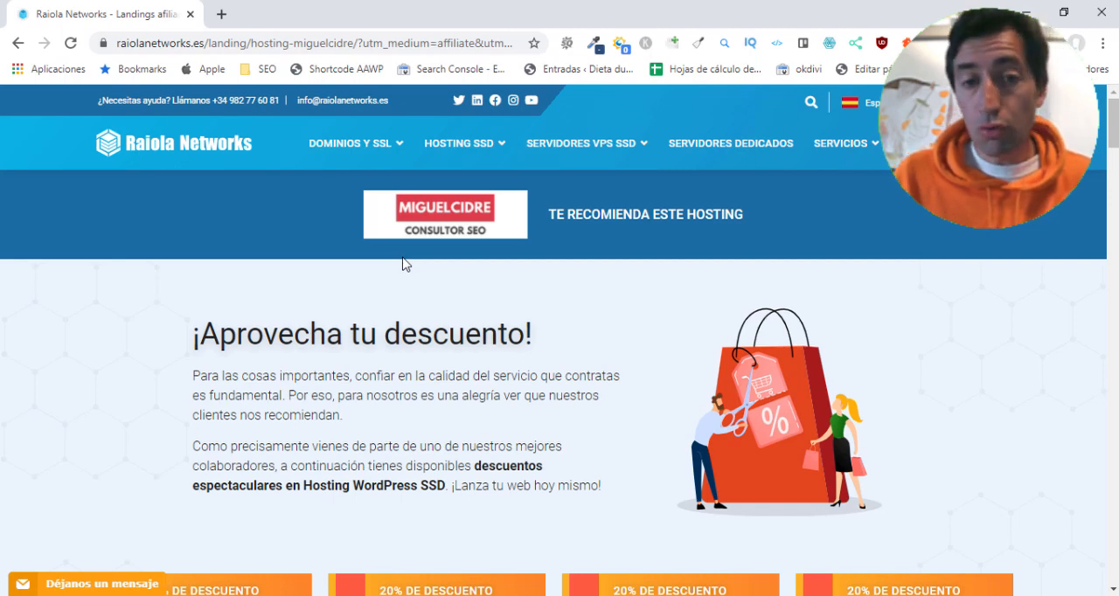
scroll(405, 264, down, 5)
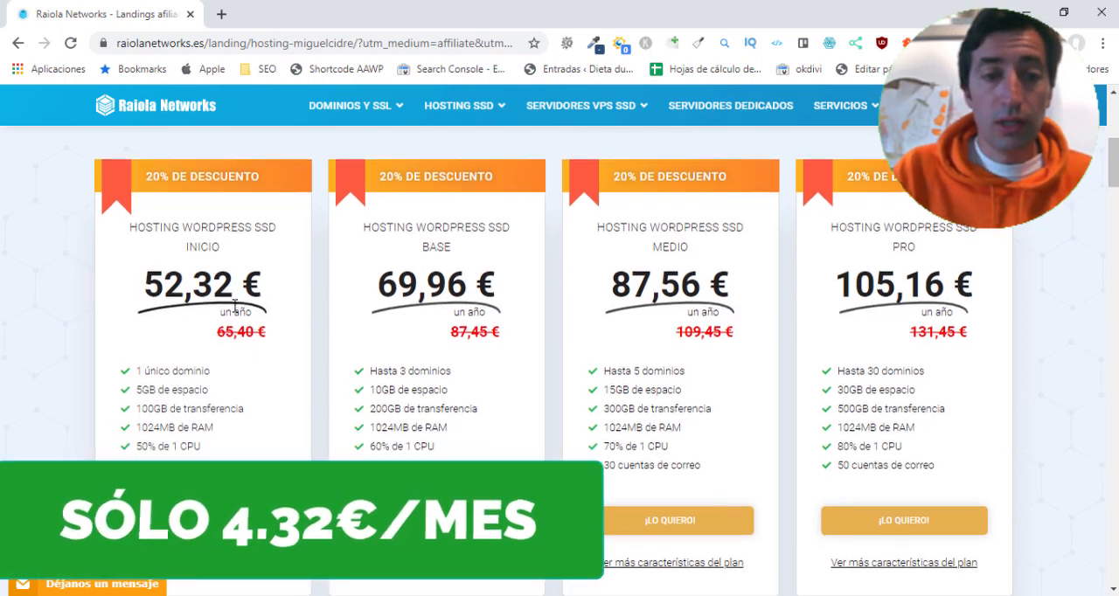
scroll(240, 303, down, 2)
scroll(234, 305, up, 1)
click(203, 443)
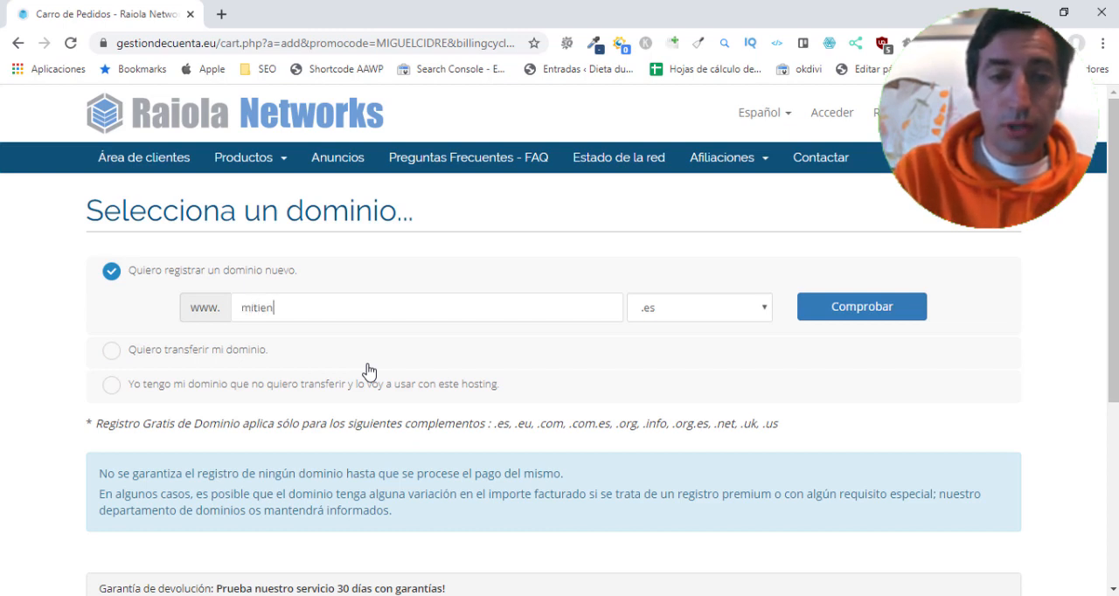
- Check whether the new domain mitiendaderopa.es is available, keeping the option to register a new domain
text(pa)
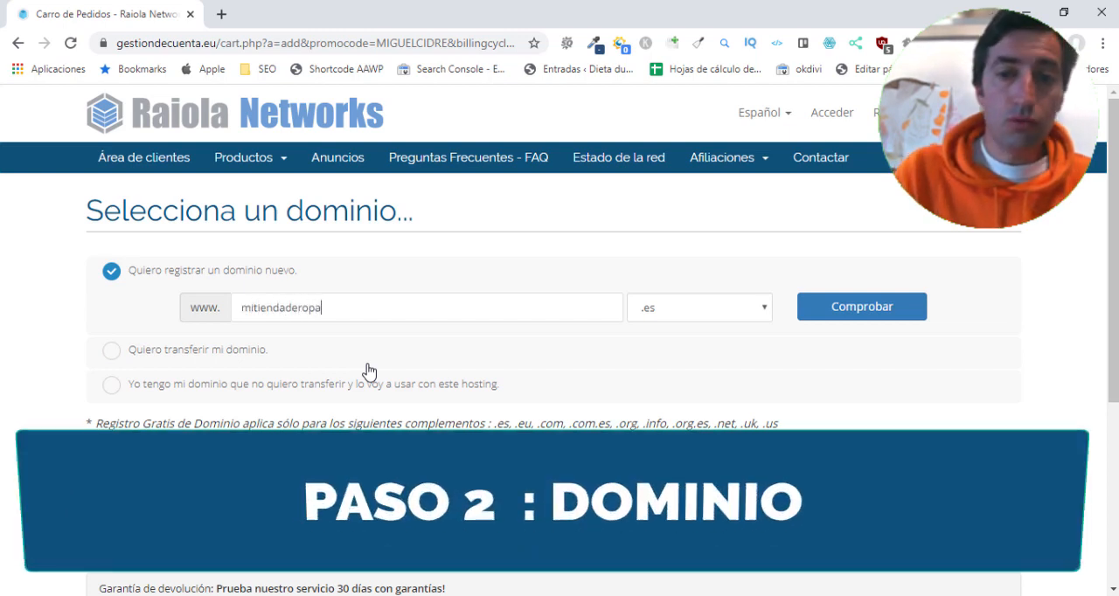
click(854, 312)
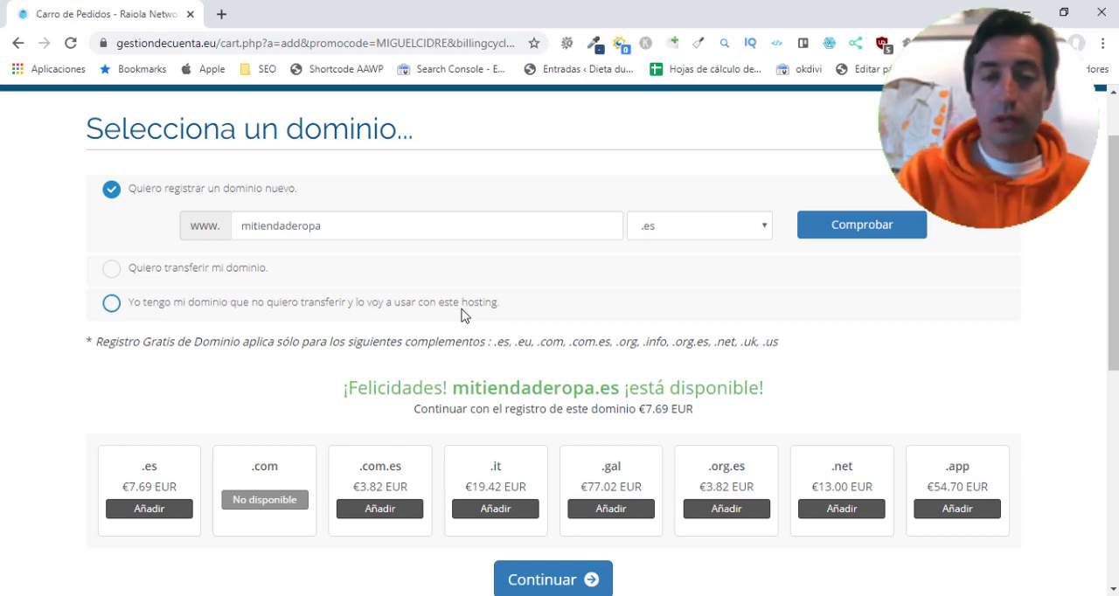
click(110, 303)
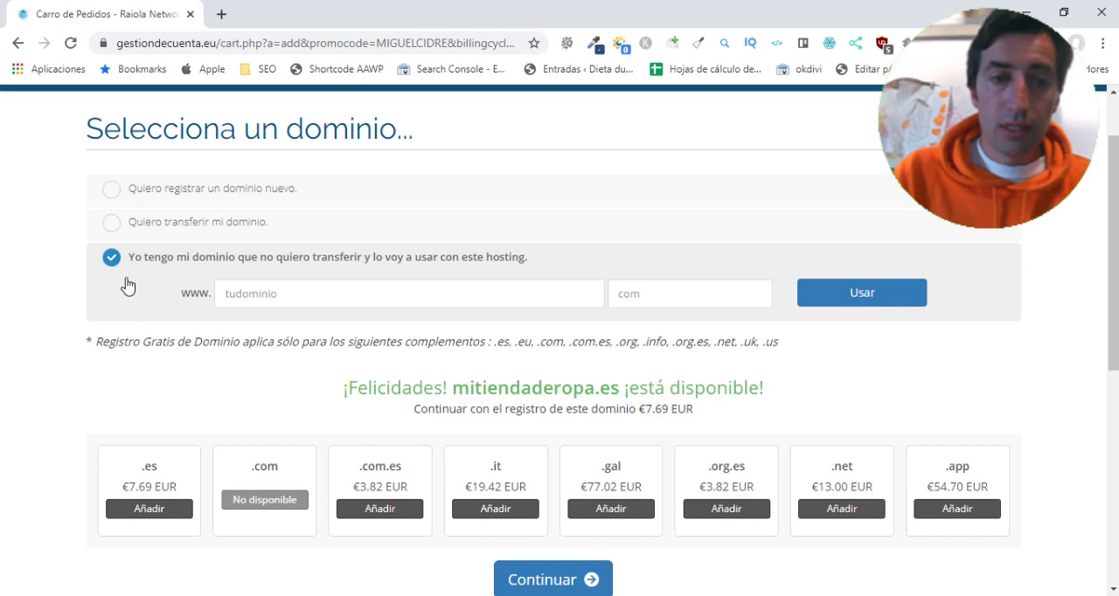
click(111, 189)
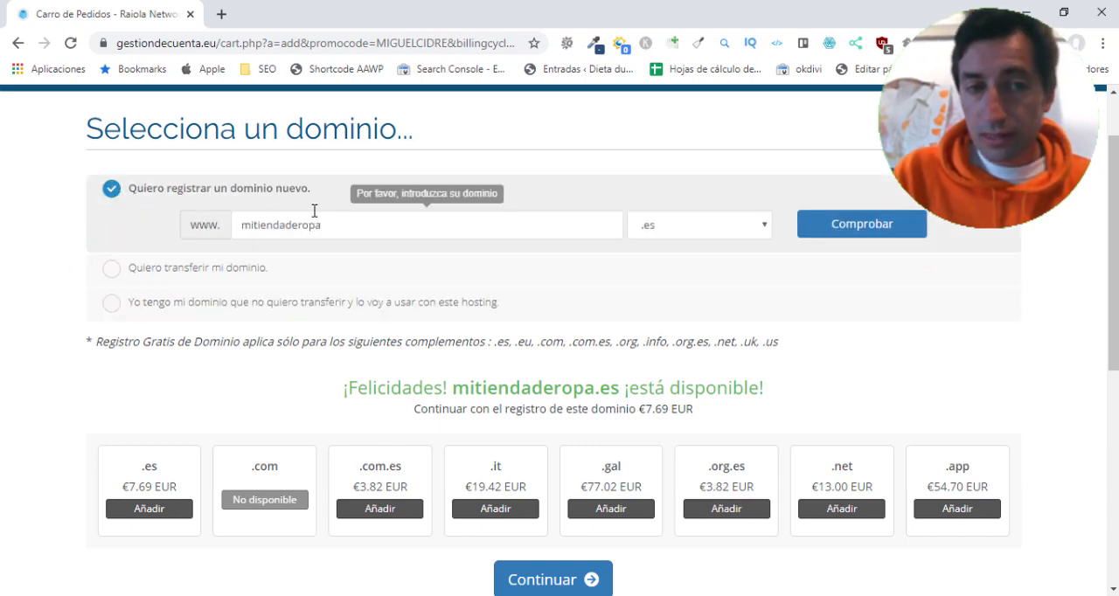
- Add the .es version of the domain to the order and continue to the hosting configuration
scroll(773, 264, down, 2)
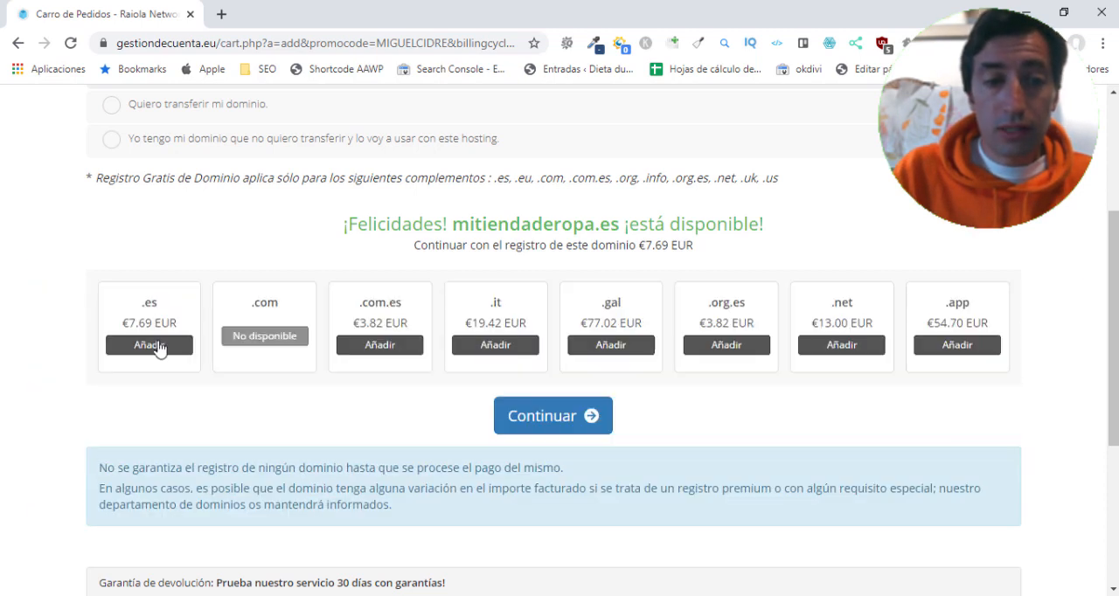
click(156, 343)
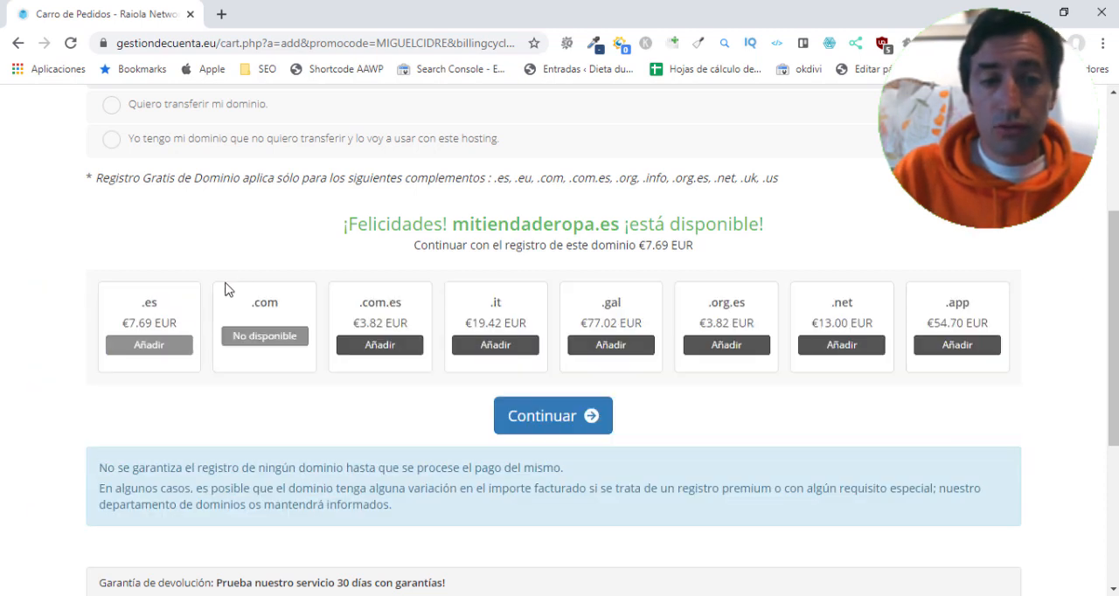
scroll(176, 360, up, 1)
scroll(489, 420, down, 1)
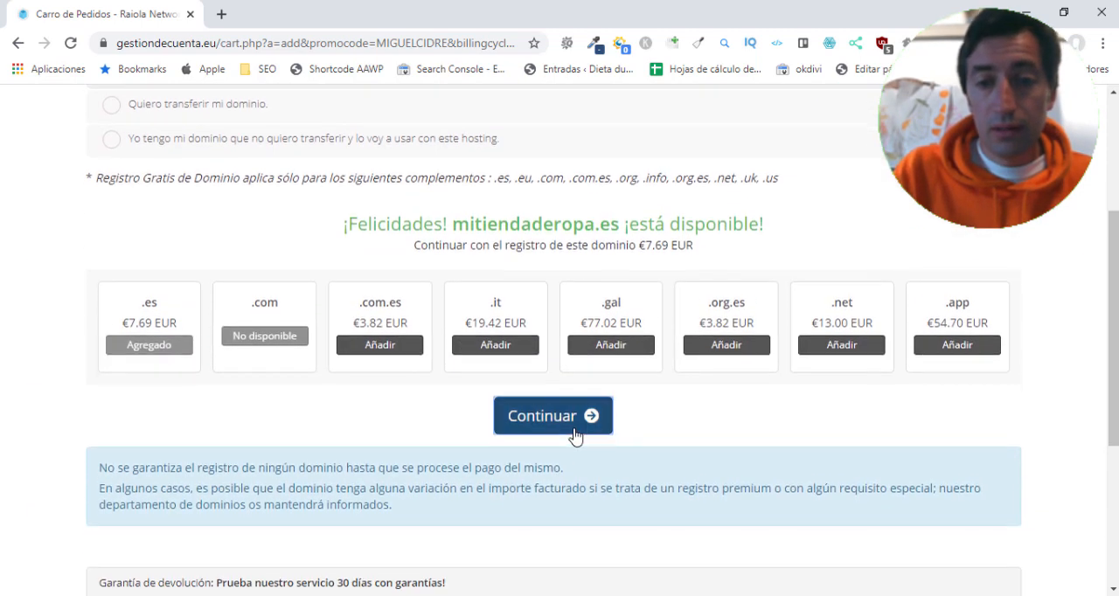
click(581, 405)
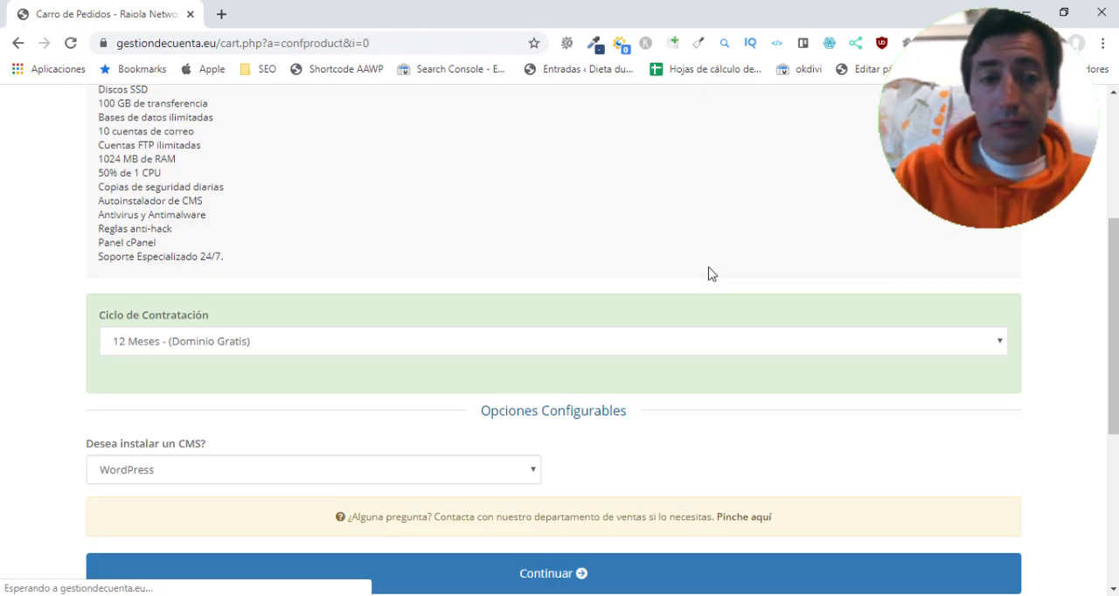
- Examine the Hosting Inicio SSD plan's features, contract cycle and CMS option
scroll(709, 273, up, 4)
scroll(708, 274, down, 4)
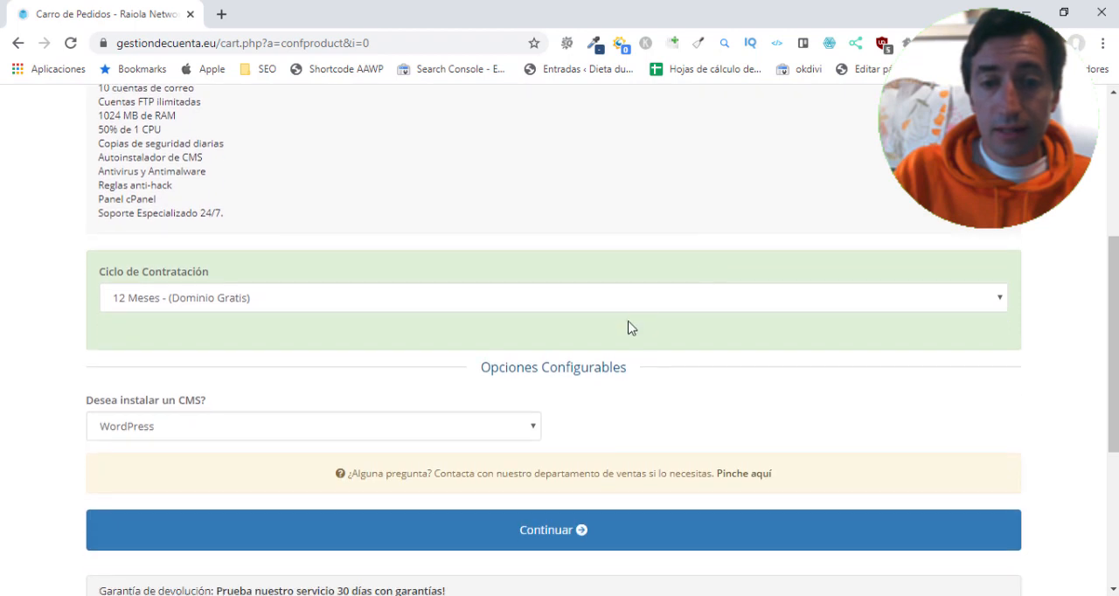
scroll(454, 385, down, 2)
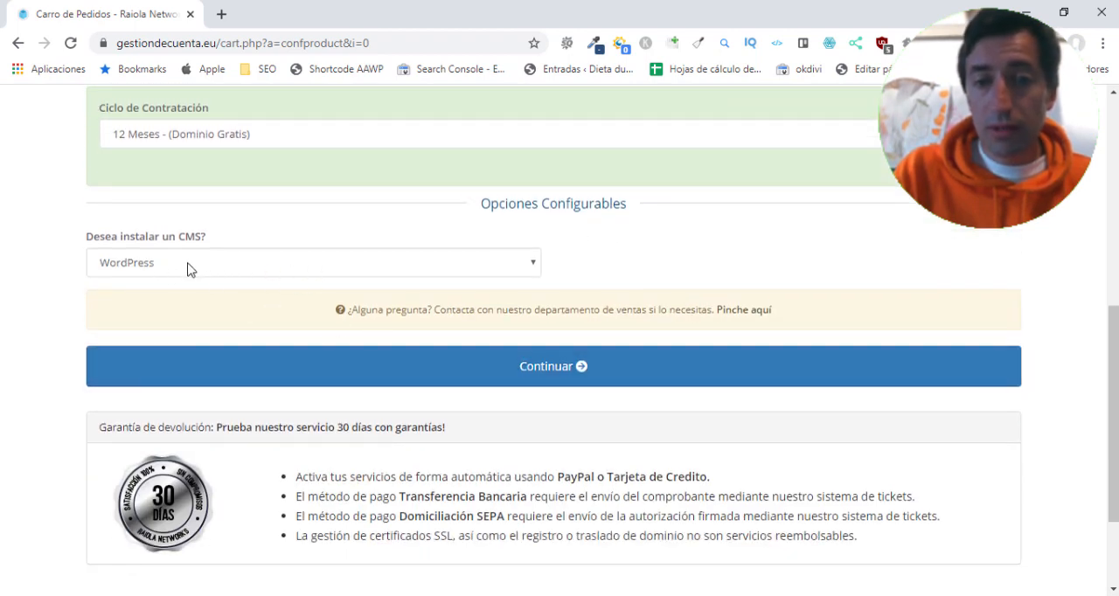
scroll(187, 268, up, 3)
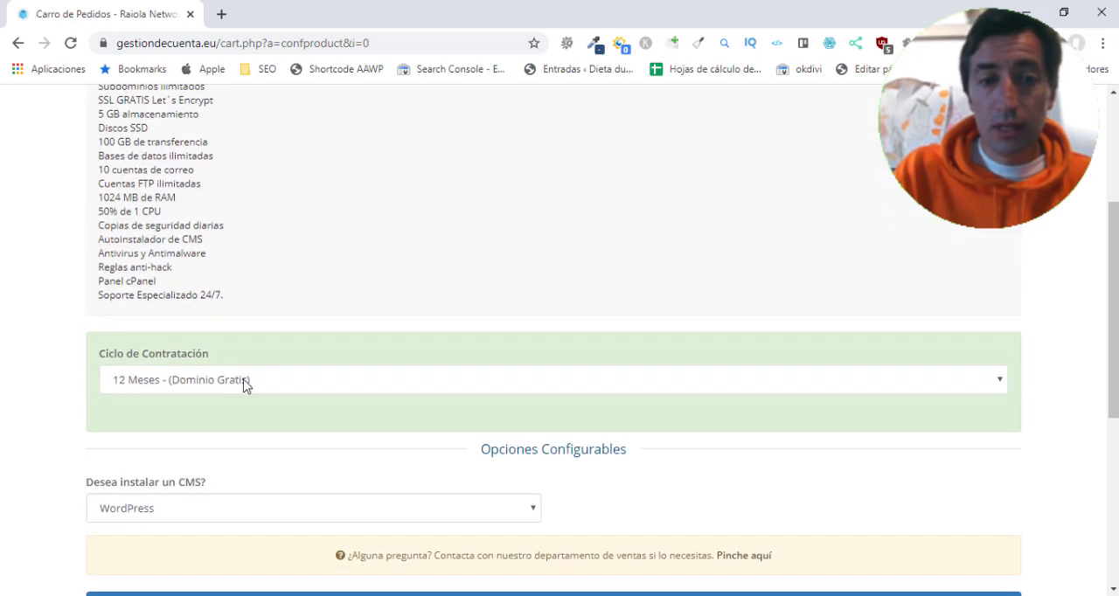
scroll(181, 382, up, 2)
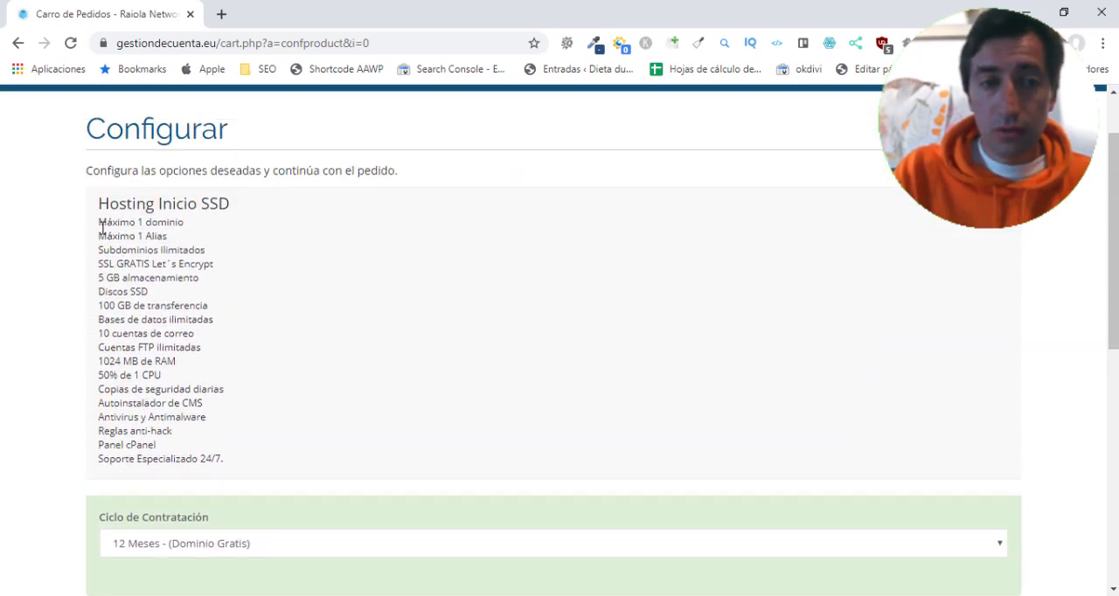
drag(102, 226, 236, 410)
click(221, 213)
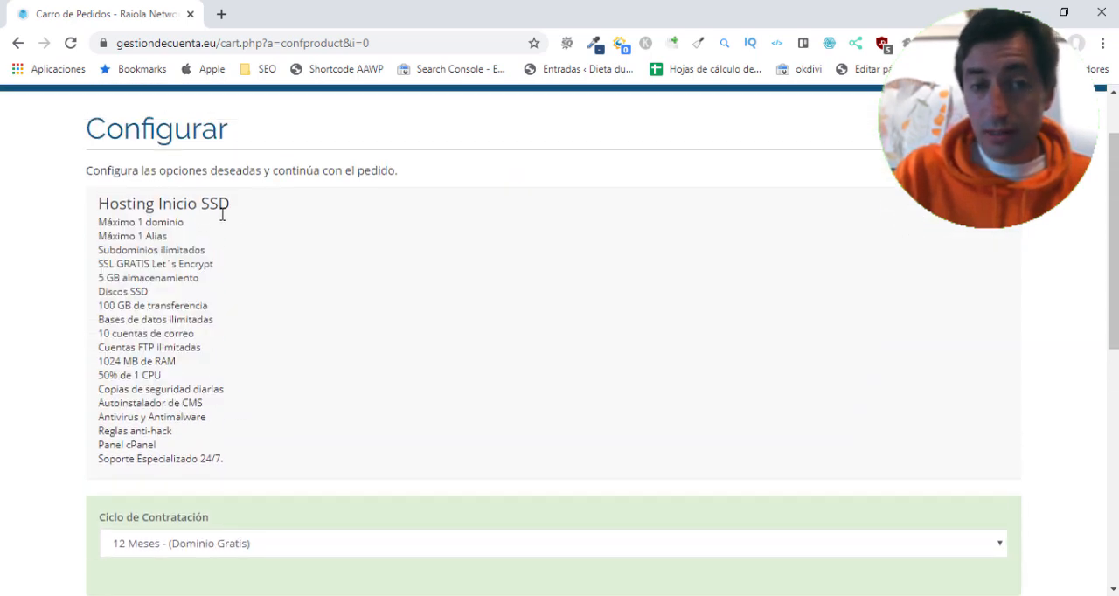
- Accept the 12-month contract cycle with free domain and WordPress as the CMS, and continue the order
scroll(264, 257, down, 1)
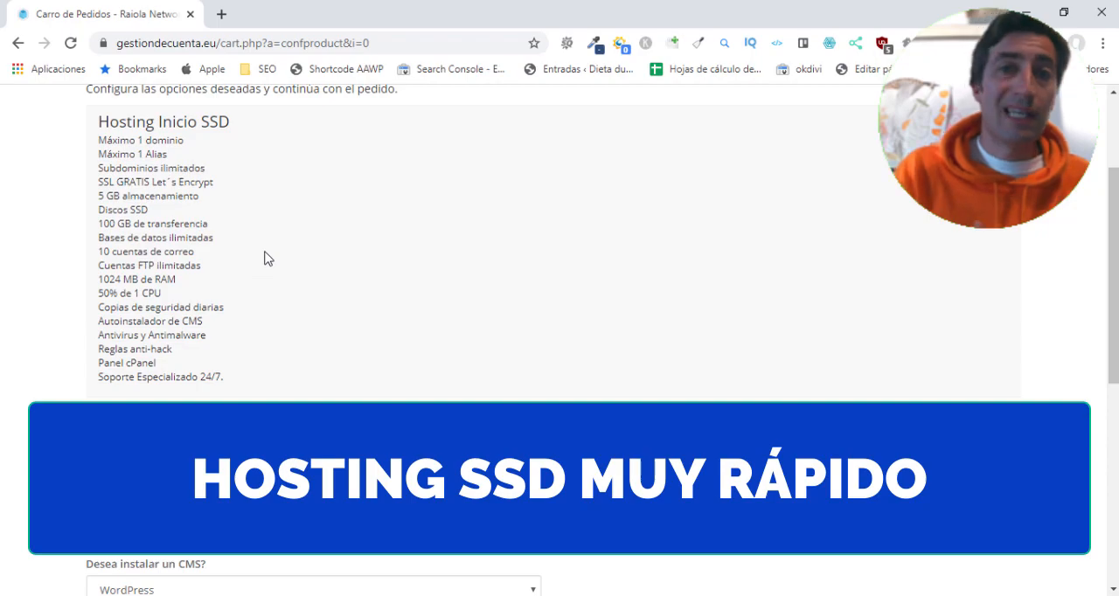
scroll(268, 258, down, 3)
click(554, 450)
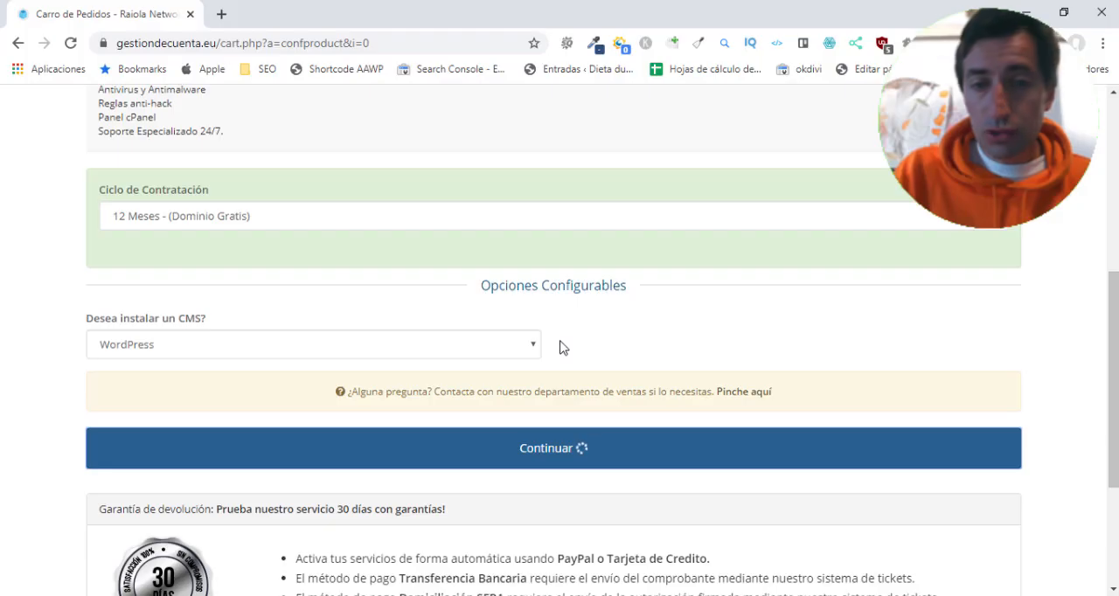
- Review the identity, legal form and contact details requested for registering mitiendaderopa.es
scroll(338, 185, down, 2)
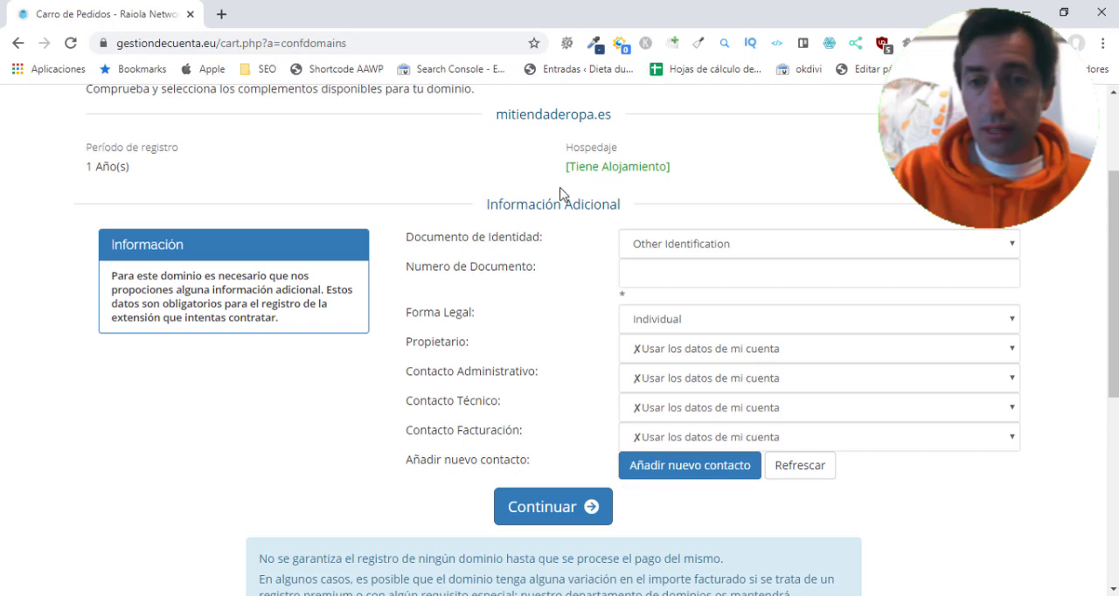
scroll(490, 231, down, 4)
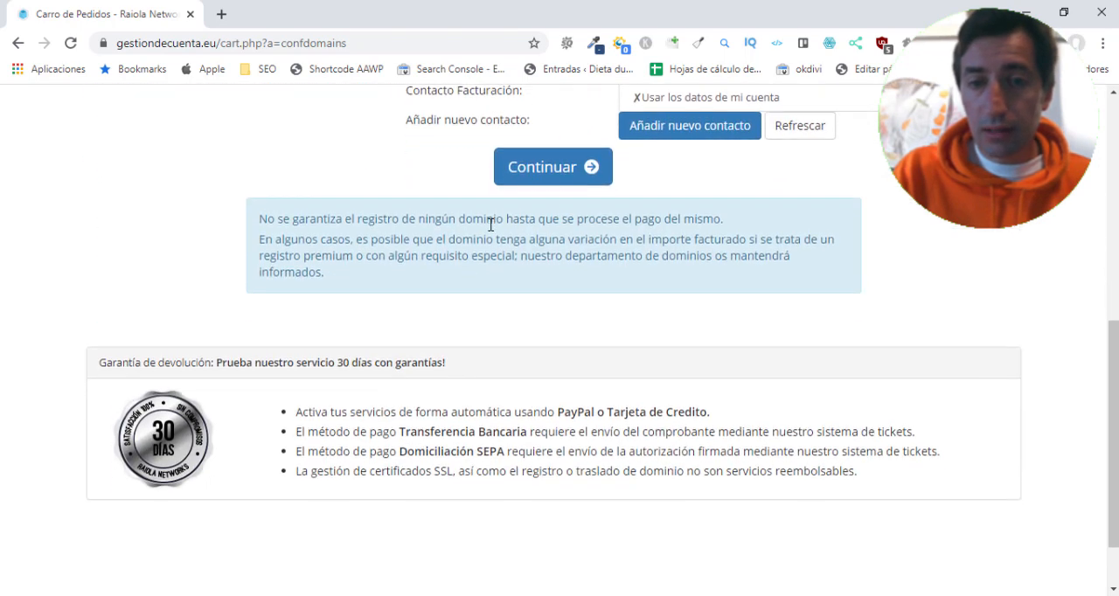
scroll(490, 231, up, 4)
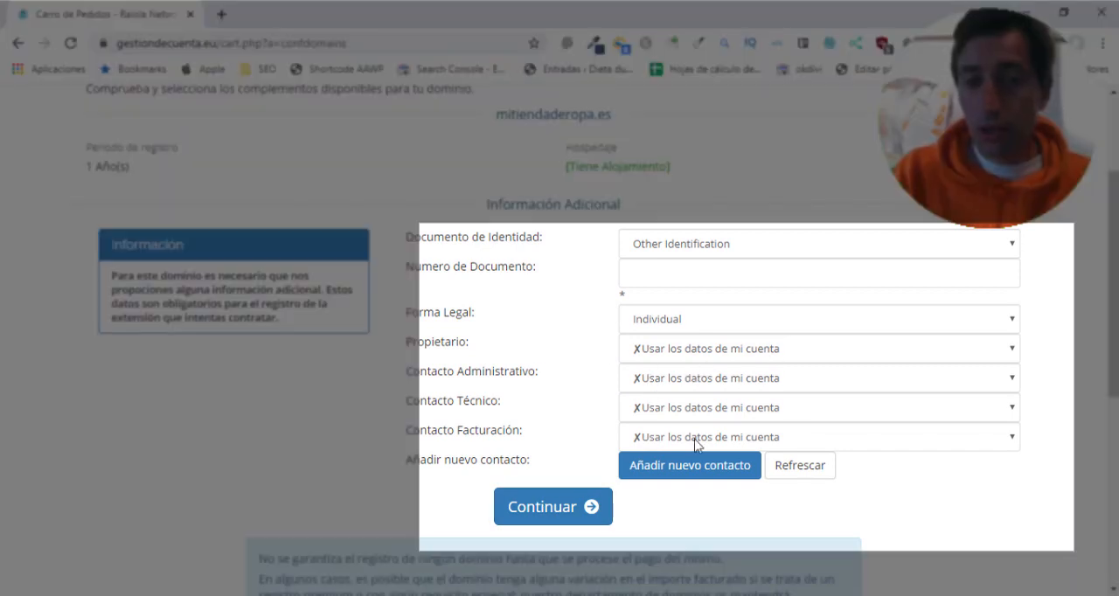
scroll(455, 262, up, 2)
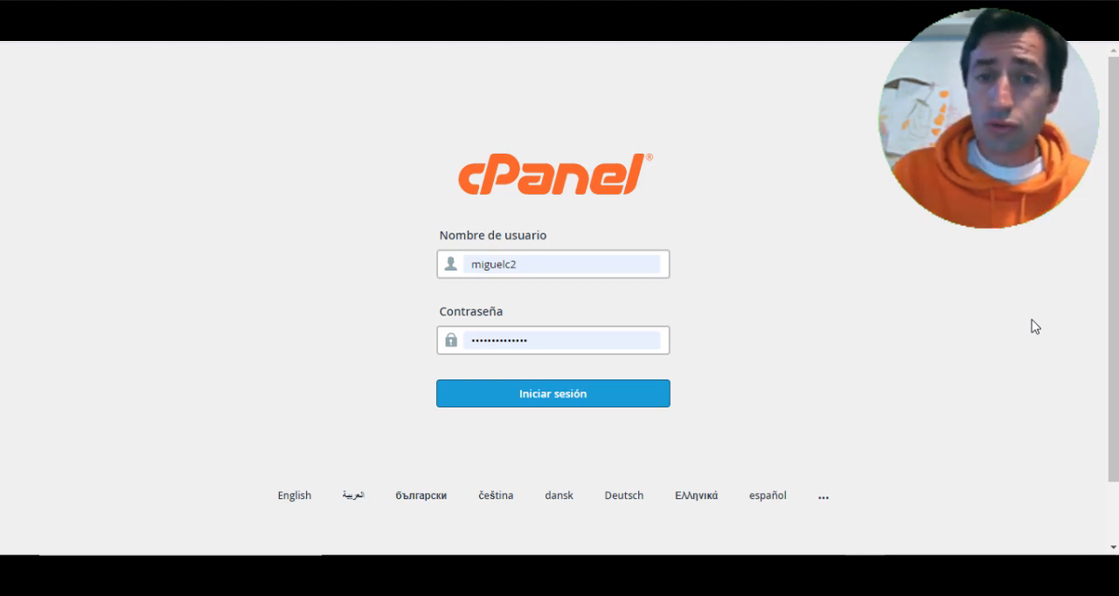
- Log in to cPanel with the filled-in account credentials and look through its file, backup and database tools
click(580, 391)
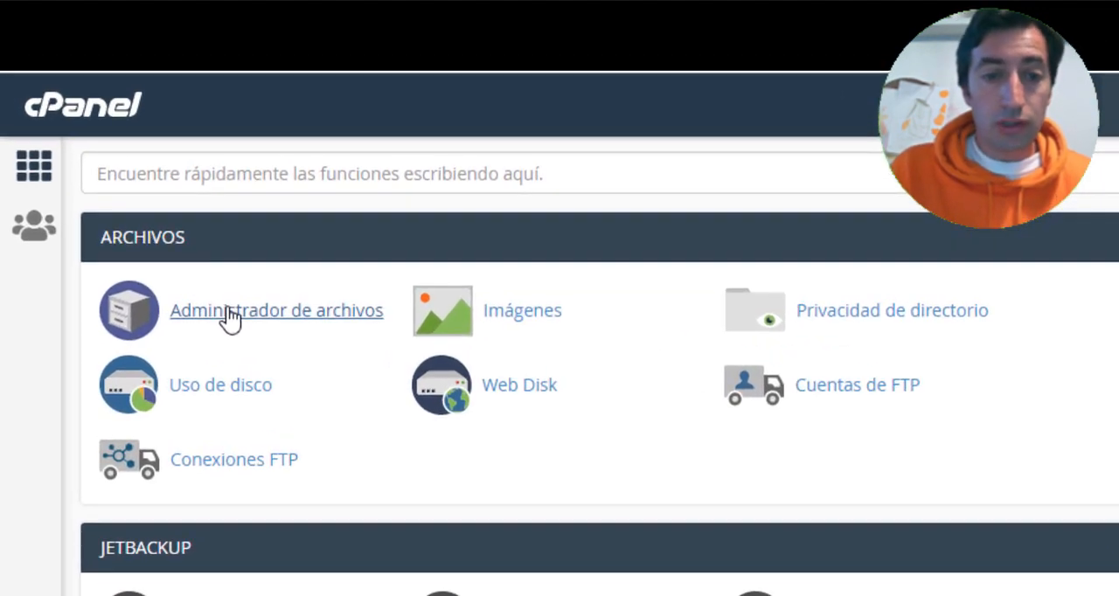
scroll(226, 310, down, 3)
scroll(201, 385, down, 2)
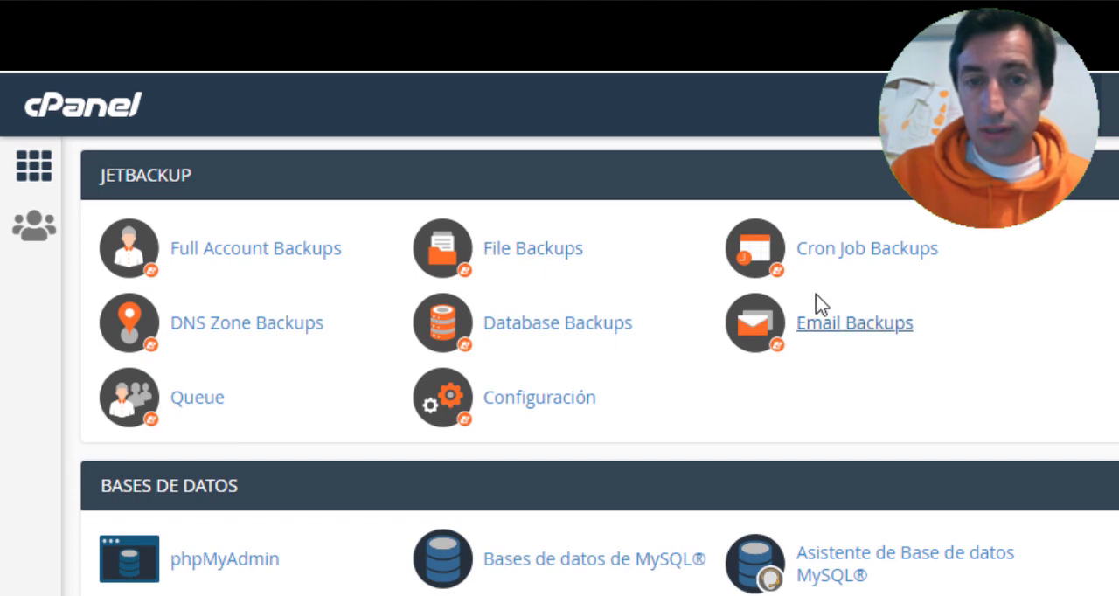
scroll(347, 309, down, 3)
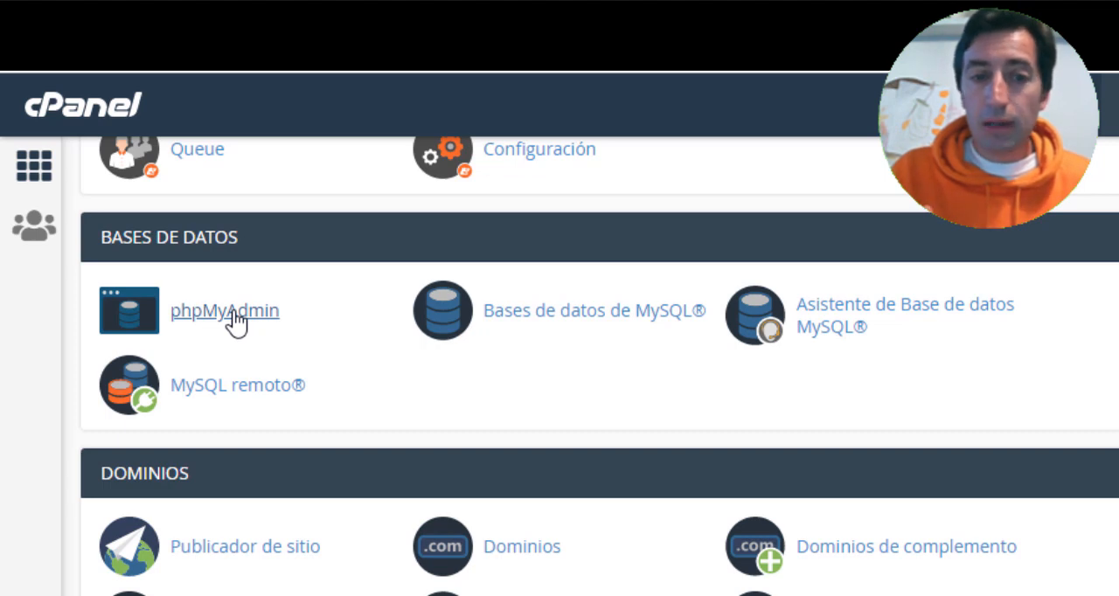
scroll(234, 322, up, 5)
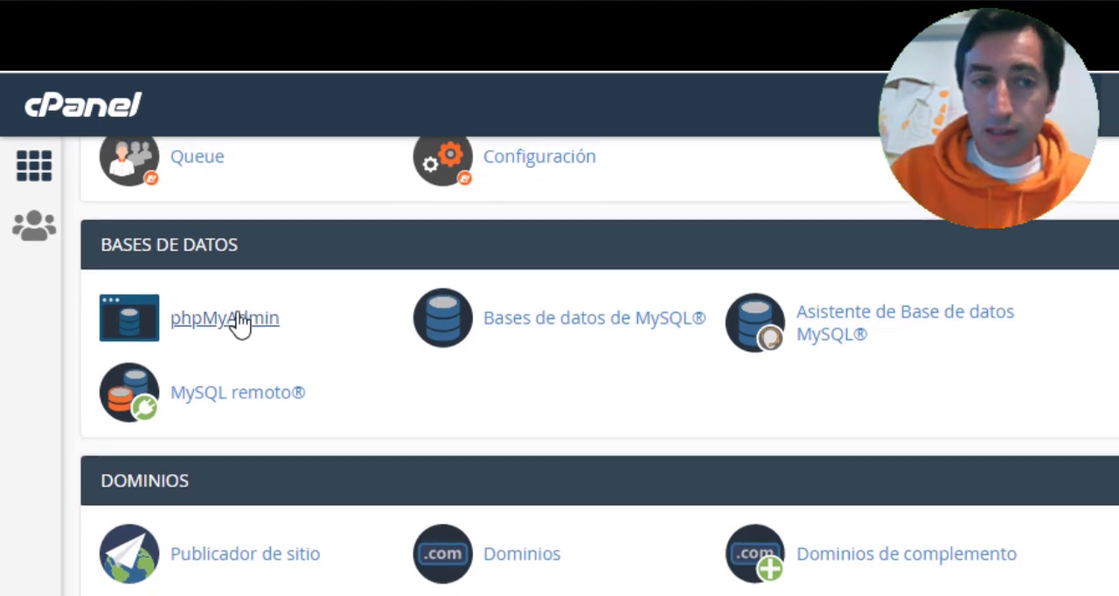
scroll(200, 339, down, 3)
scroll(199, 339, down, 1)
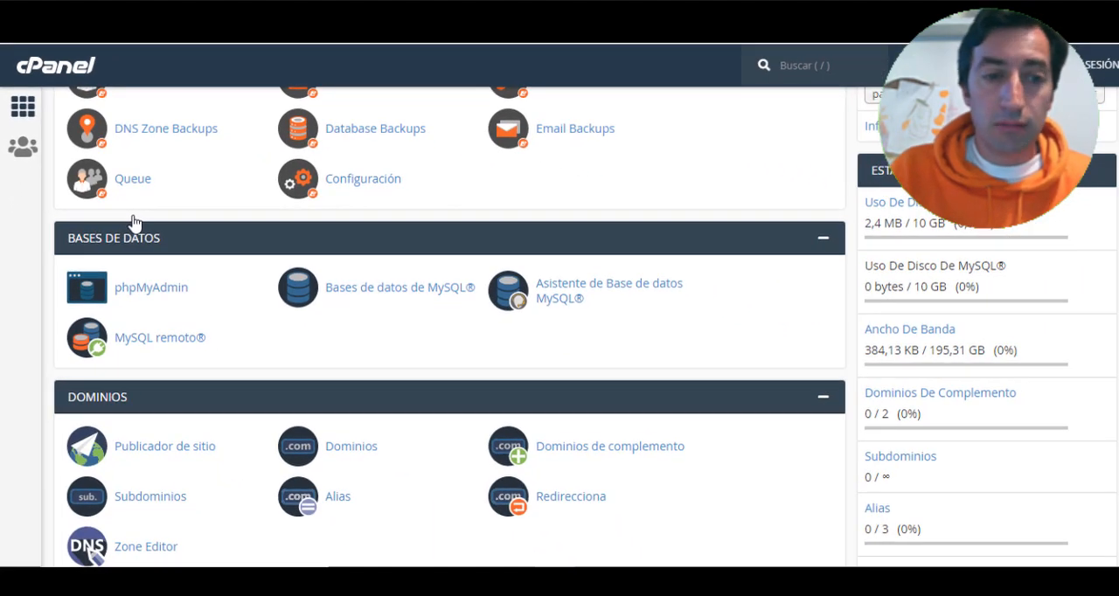
scroll(199, 339, down, 2)
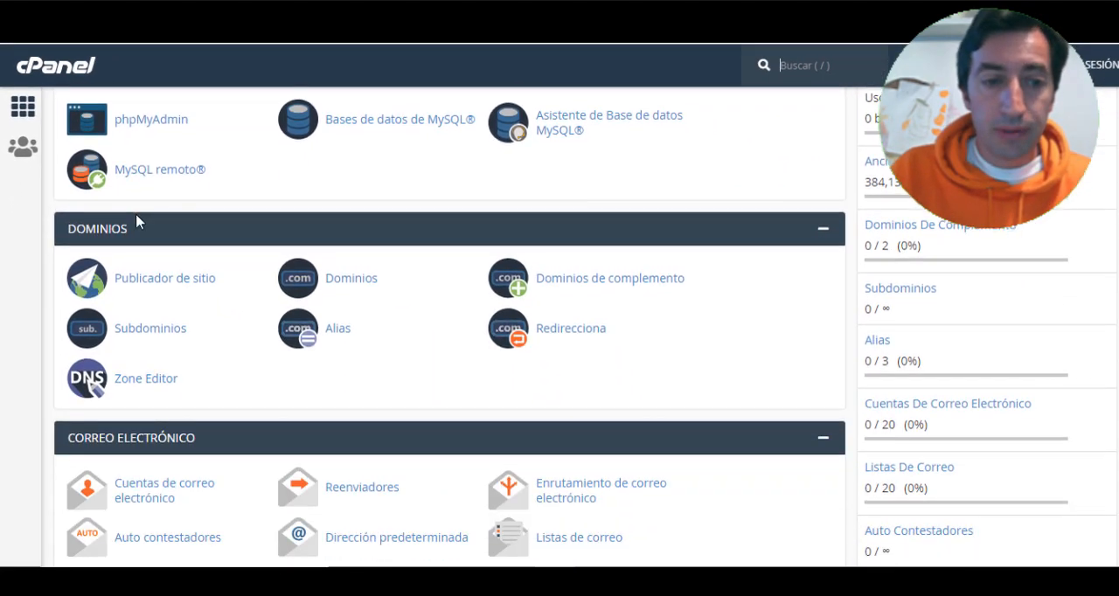
- Open the WordPress installer among cPanel's featured web applications
scroll(136, 215, down, 4)
scroll(137, 213, up, 1)
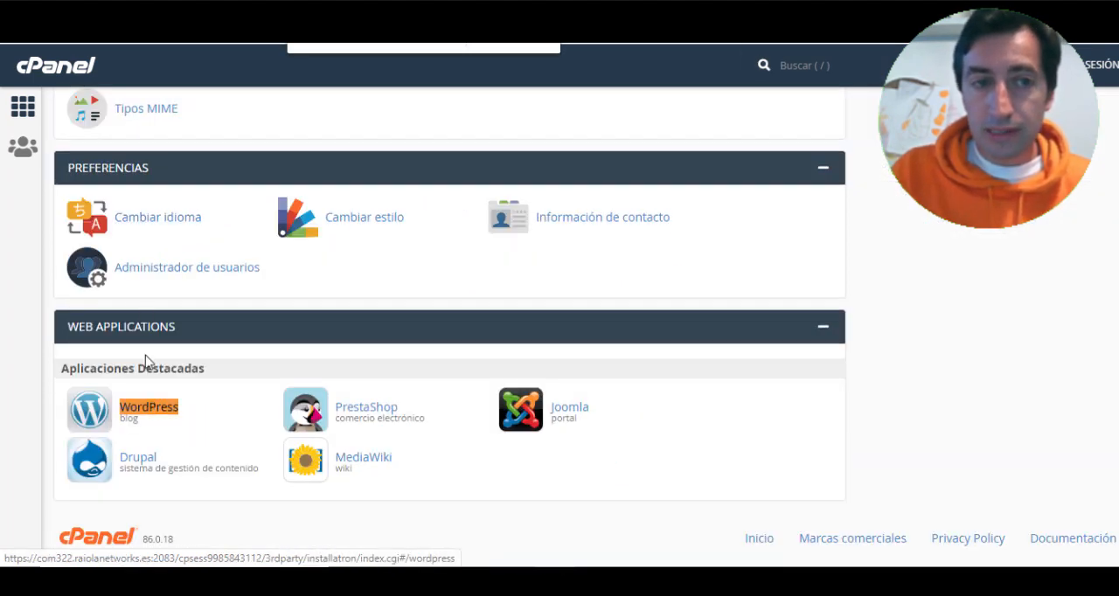
scroll(142, 333, up, 10)
scroll(143, 339, down, 10)
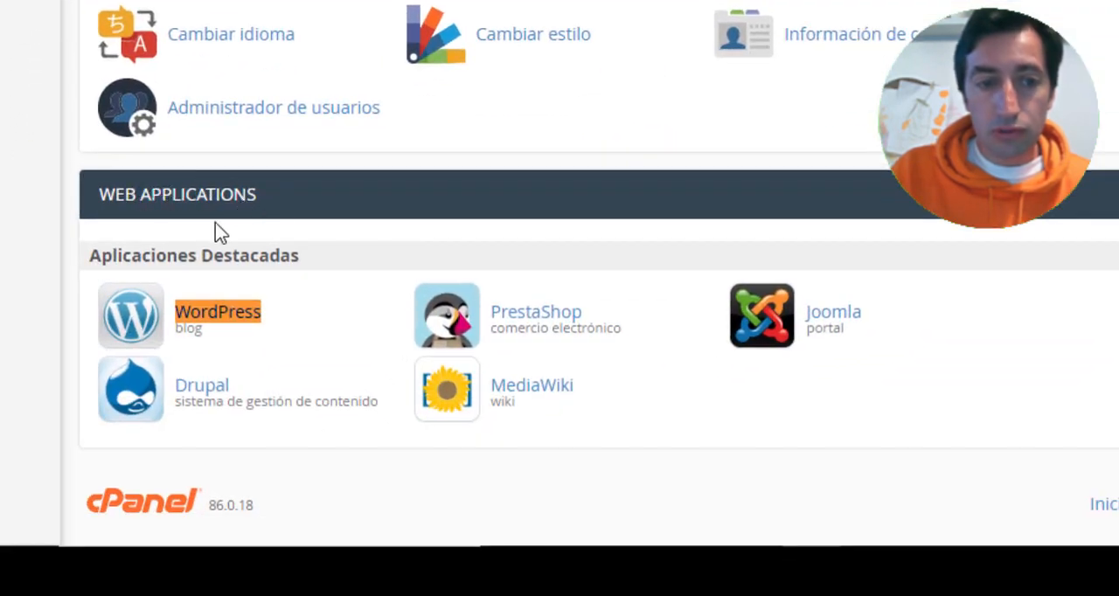
click(203, 325)
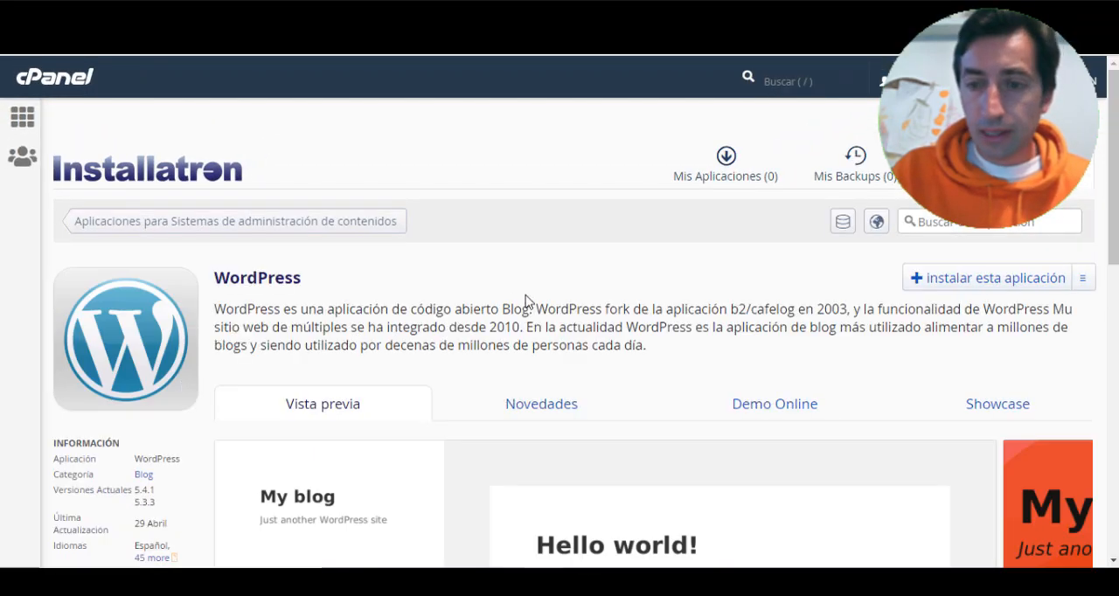
- Look over the WordPress application page and start a new installation of it
scroll(515, 294, down, 3)
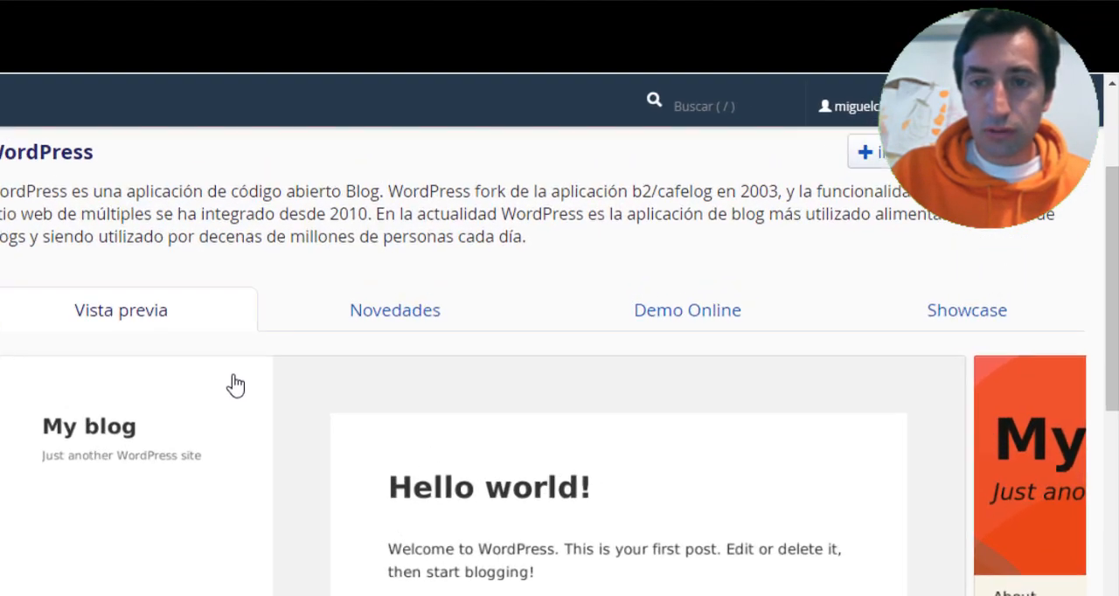
scroll(422, 295, up, 3)
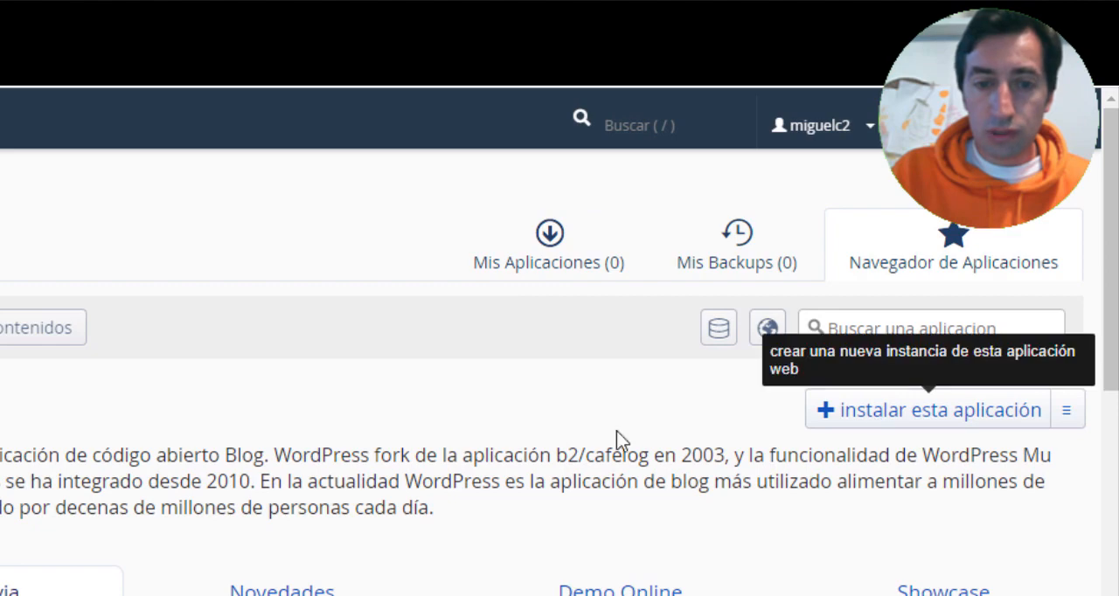
scroll(367, 452, down, 5)
scroll(902, 392, up, 5)
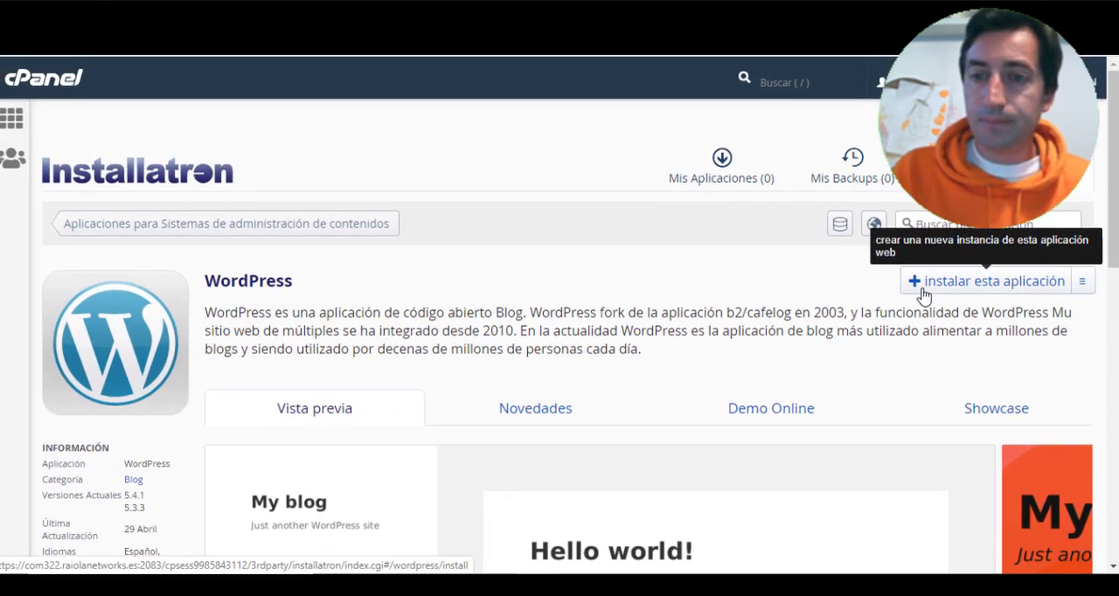
click(924, 295)
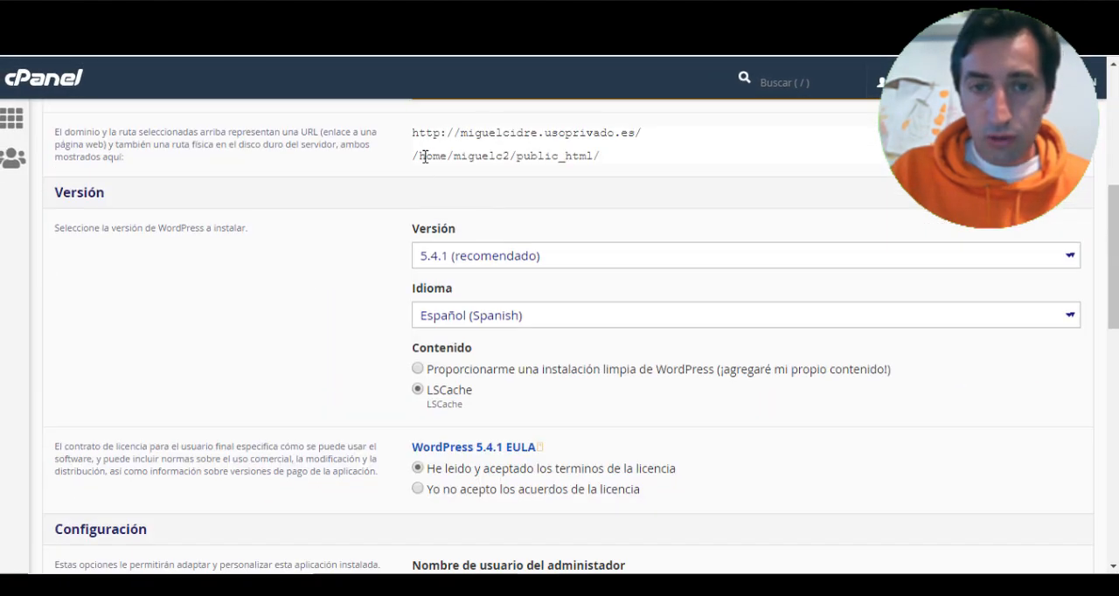
- Set the WordPress administrator's username to admin and enter a new administrator password in the installation settings
scroll(408, 214, down, 1)
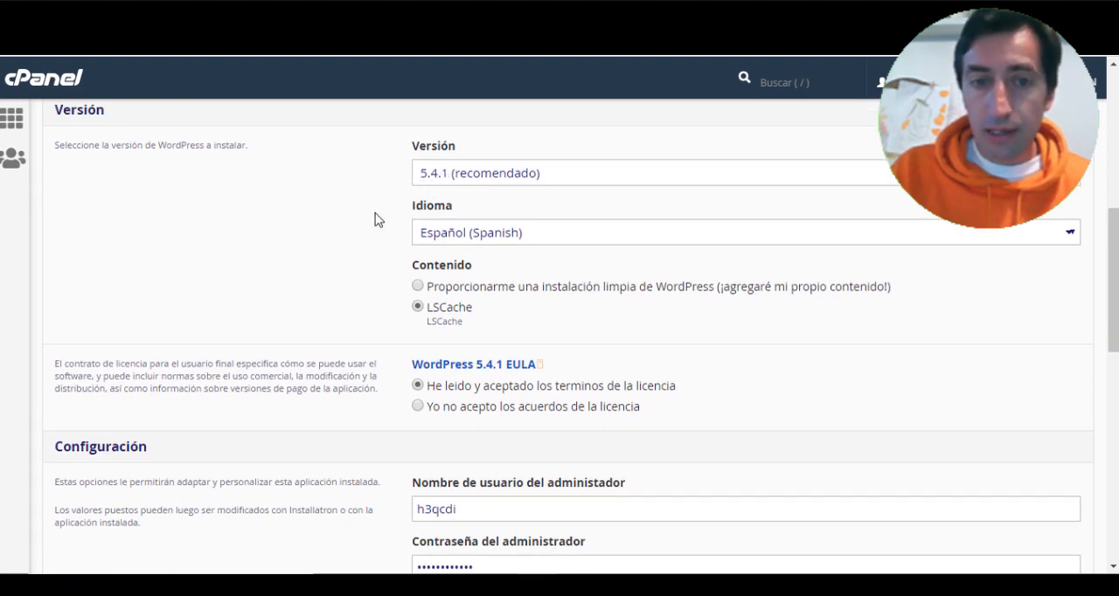
scroll(365, 225, down, 3)
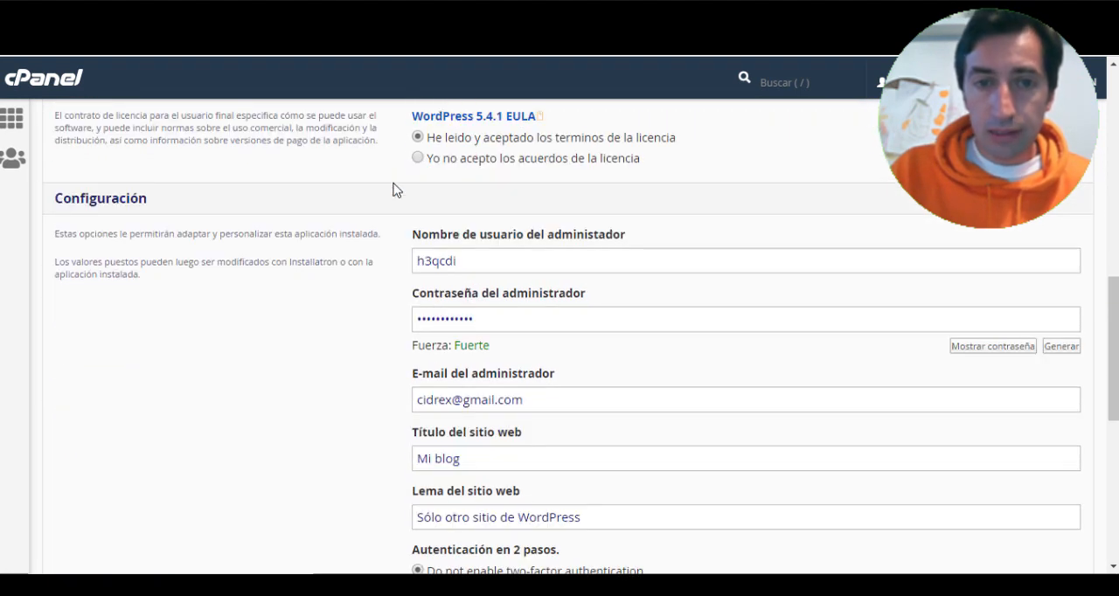
scroll(394, 189, down, 1)
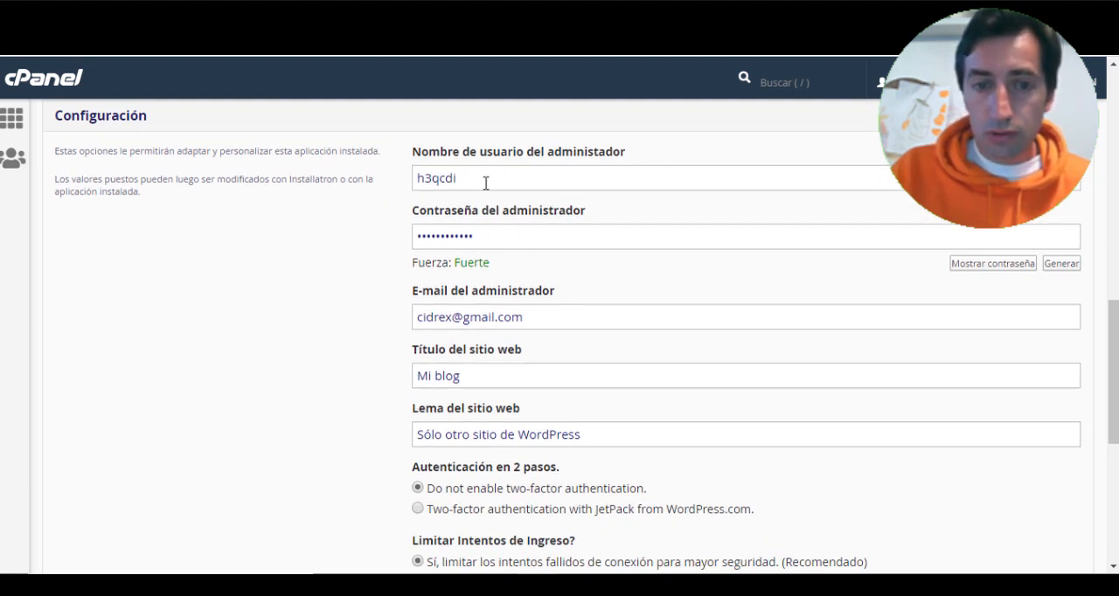
double_click(513, 179)
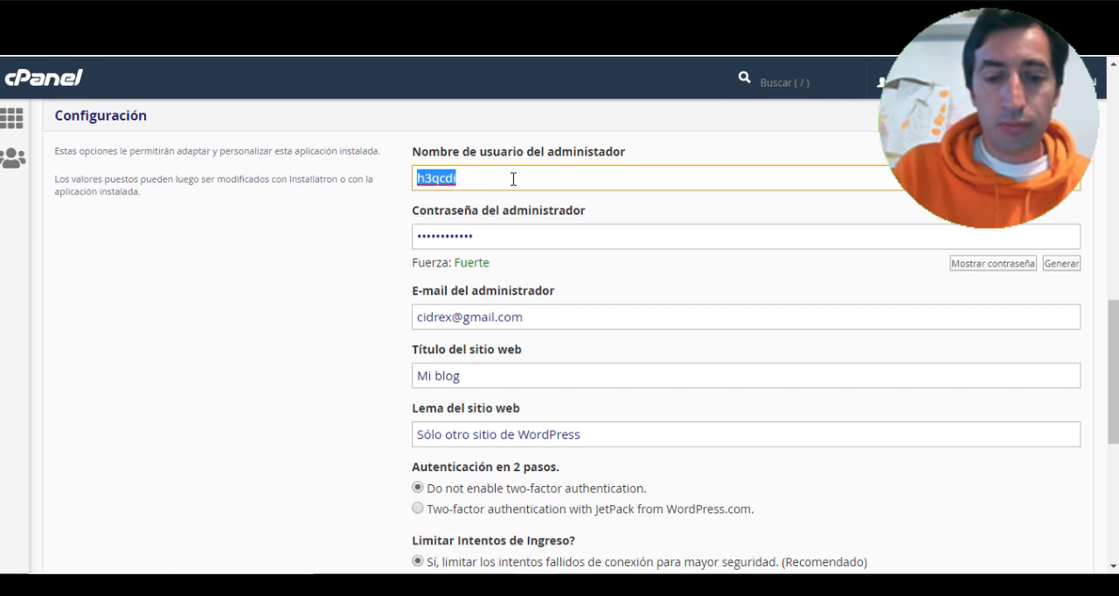
text(admin)
key(Tab)
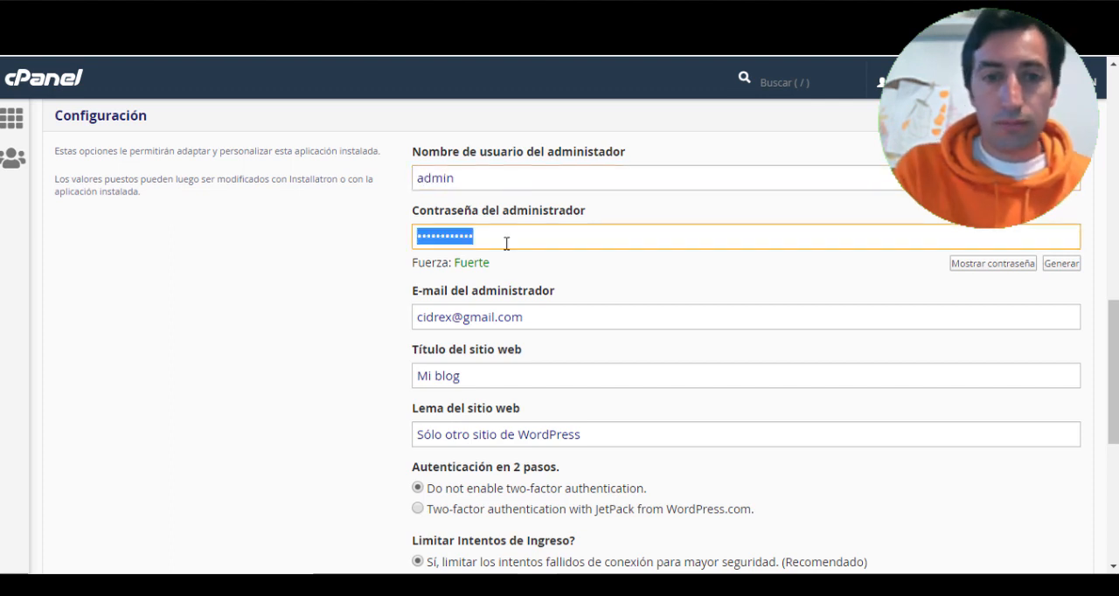
text(123)
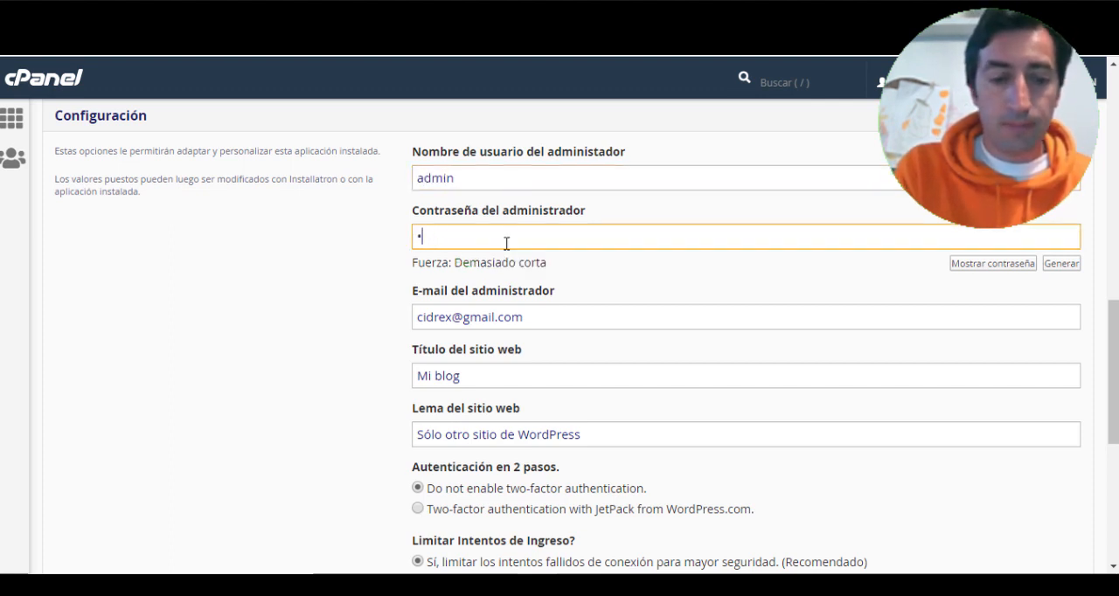
text(45678)
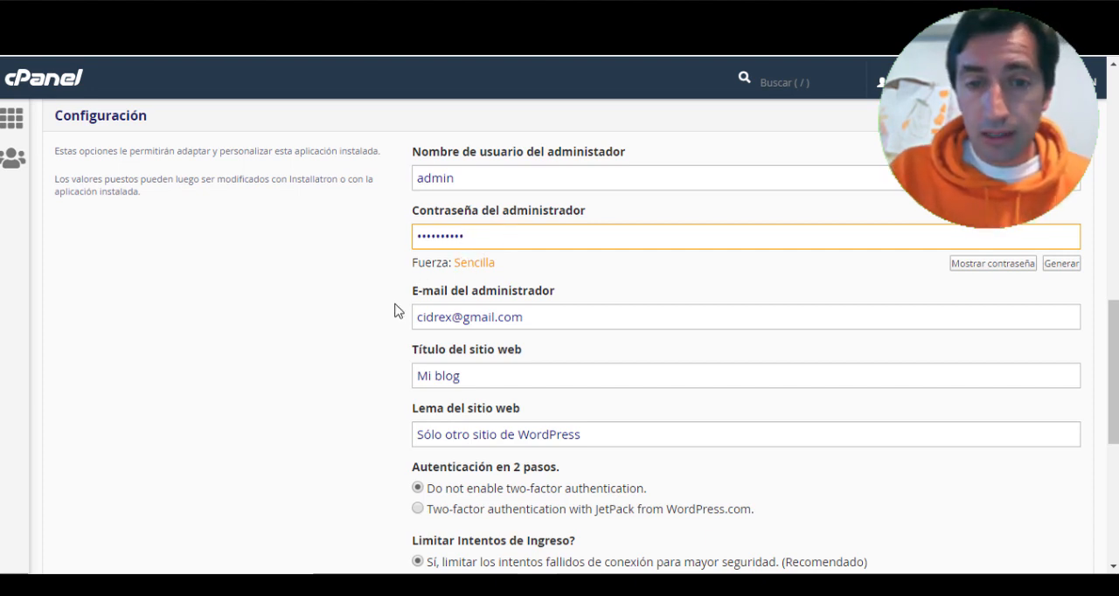
- Review the remaining installation options, keep their defaults, and install WordPress
scroll(411, 301, down, 1)
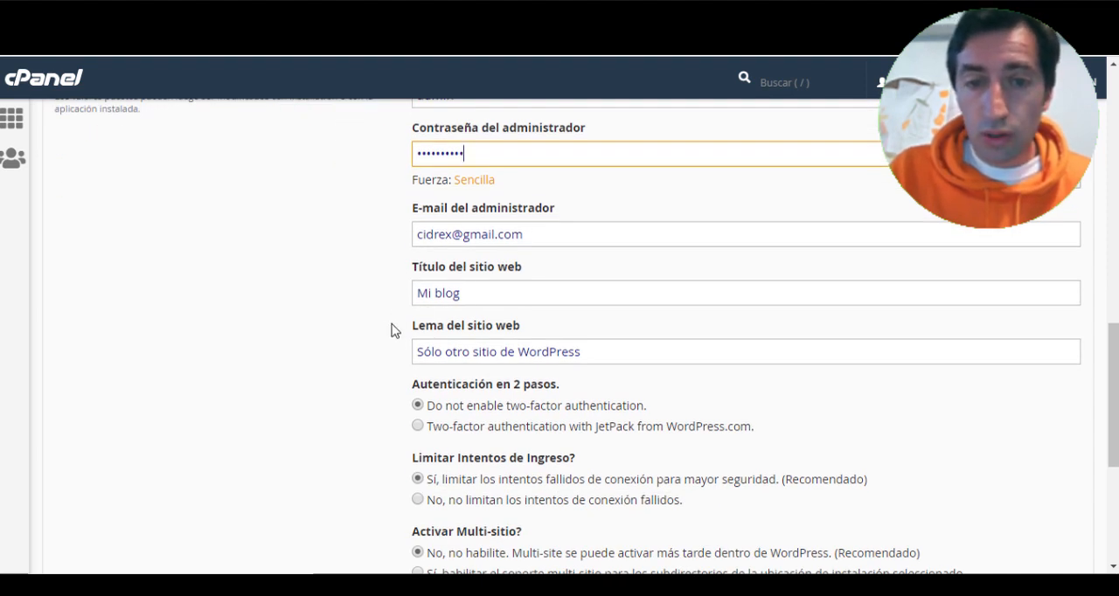
scroll(391, 331, down, 4)
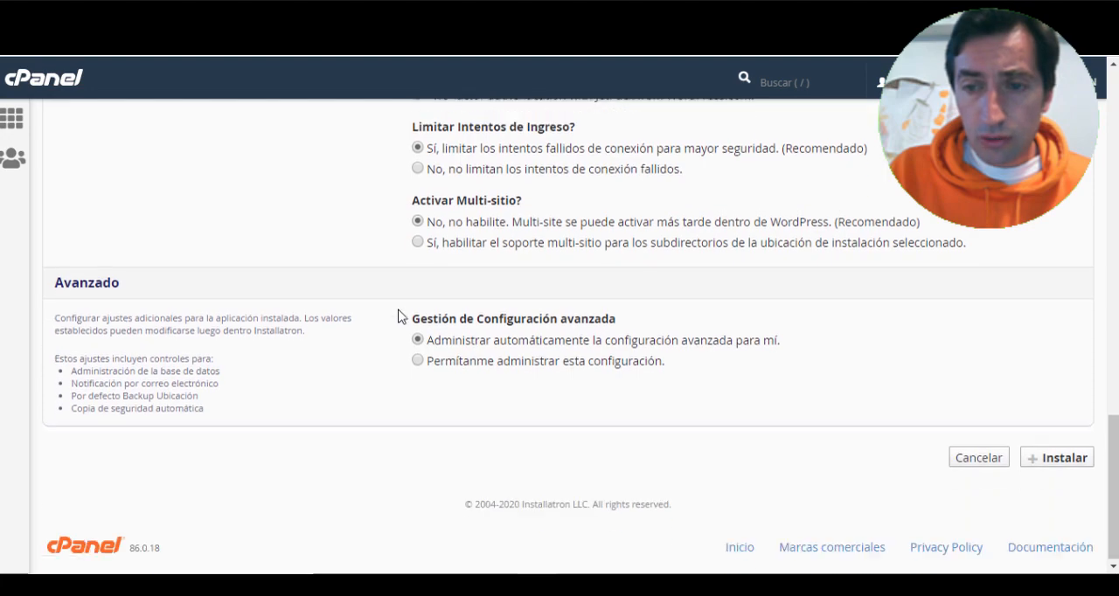
scroll(398, 315, up, 8)
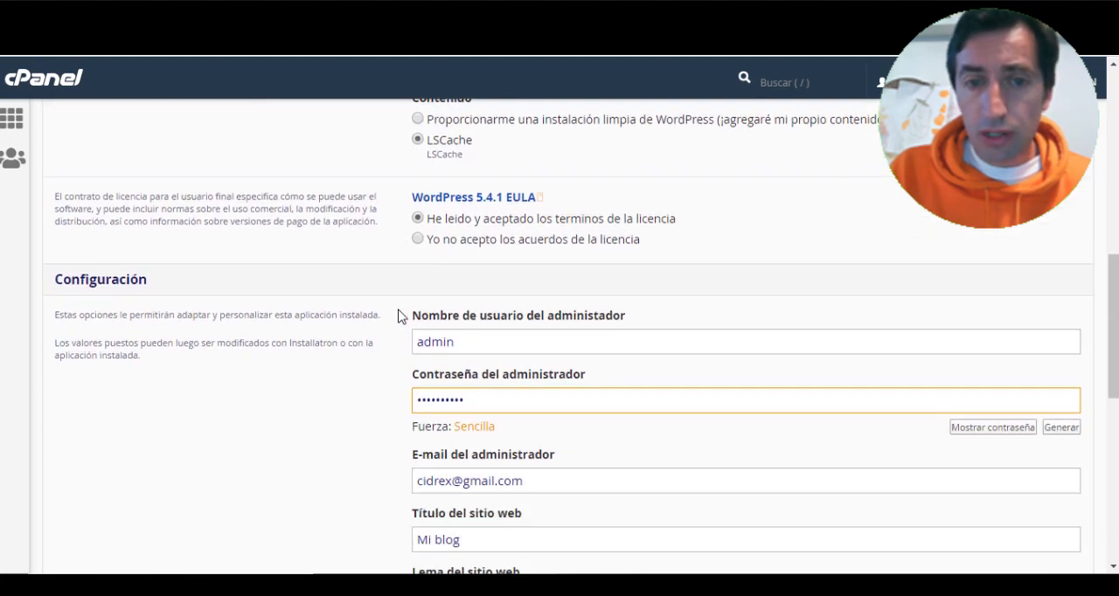
scroll(400, 315, down, 1)
scroll(405, 337, up, 6)
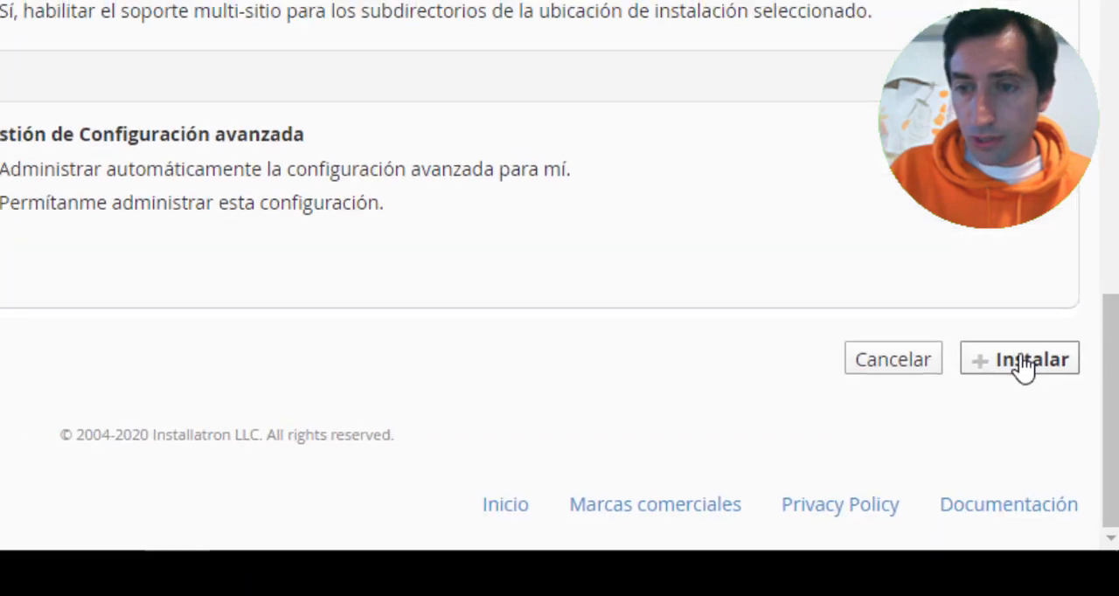
click(1023, 362)
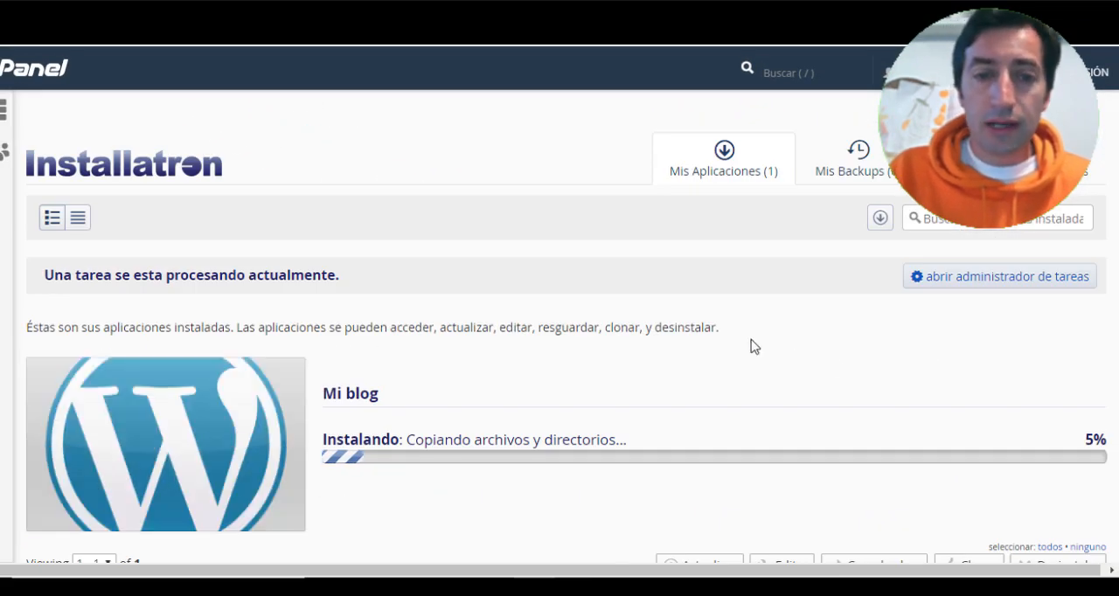
- View the public front page of the newly installed Mi blog site, and return to the installed applications
scroll(749, 345, down, 1)
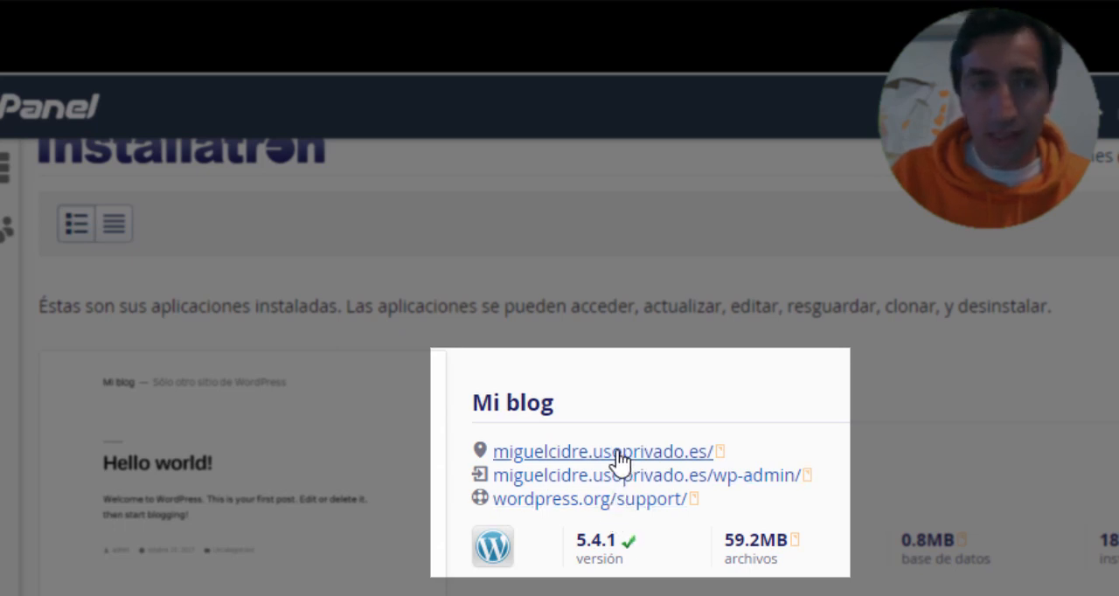
key(ctrl+t)
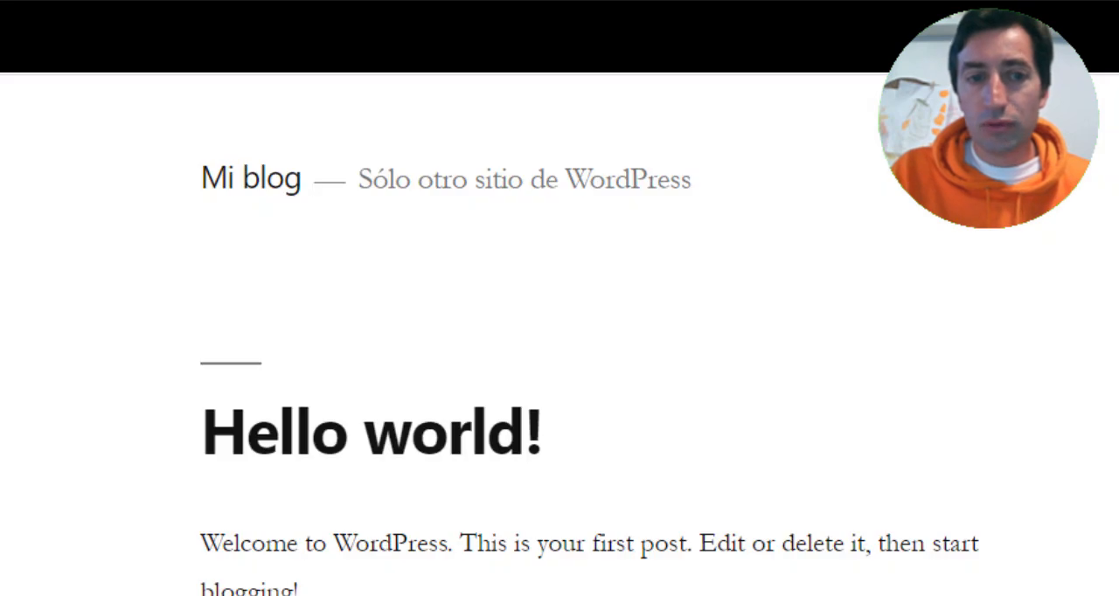
scroll(384, 472, down, 4)
scroll(408, 443, up, 4)
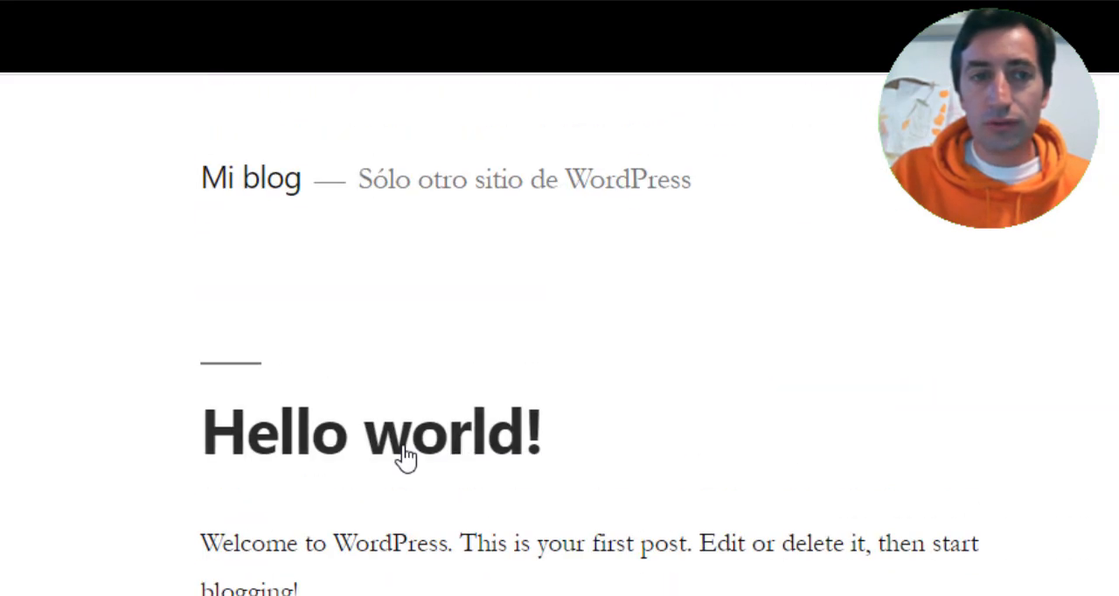
key(ctrl+w)
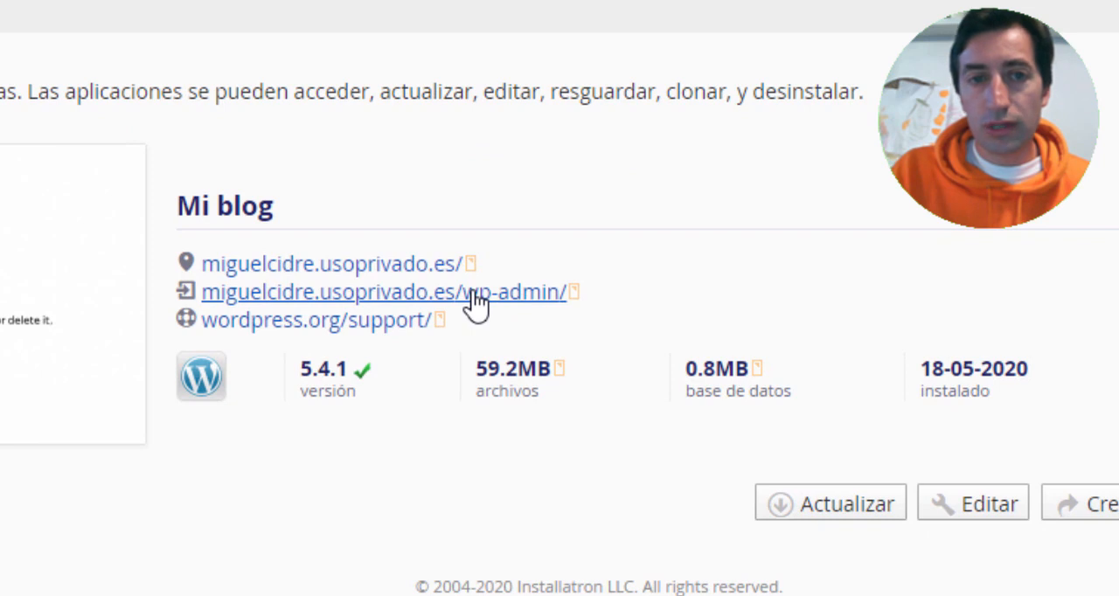
- Enter the site's WordPress admin, set the permalink structure to Nombre de la entrada, and save the change
click(476, 301)
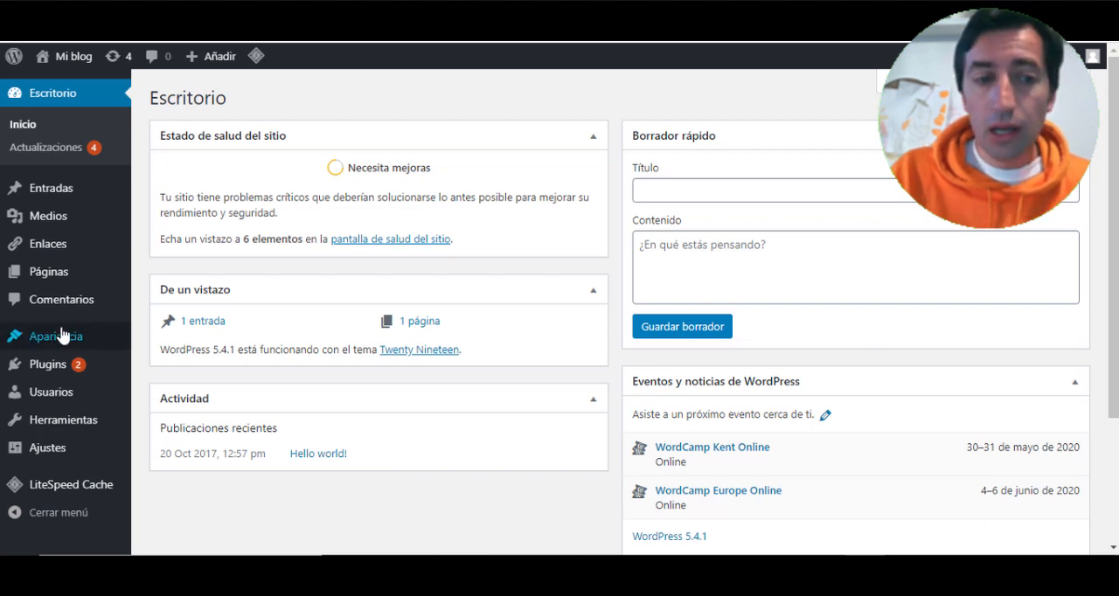
mouse_move(60, 456)
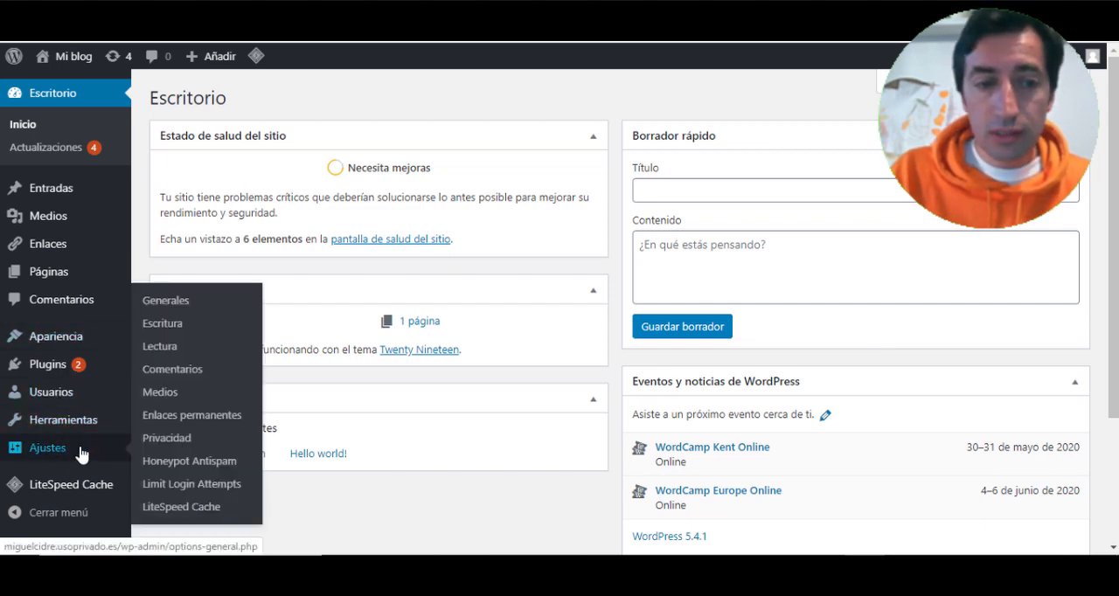
click(199, 420)
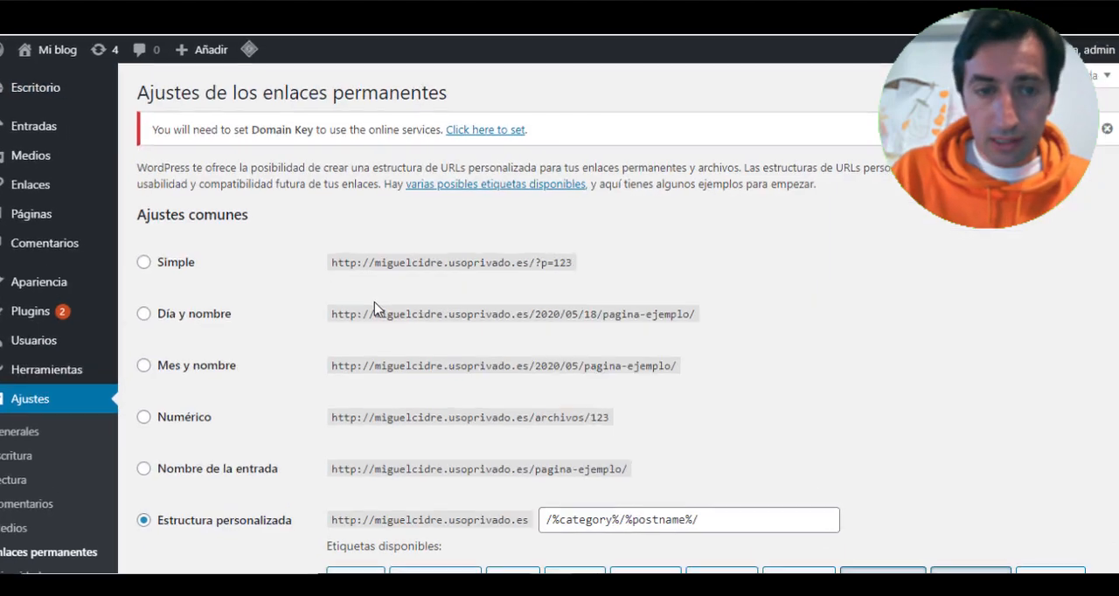
scroll(376, 310, down, 2)
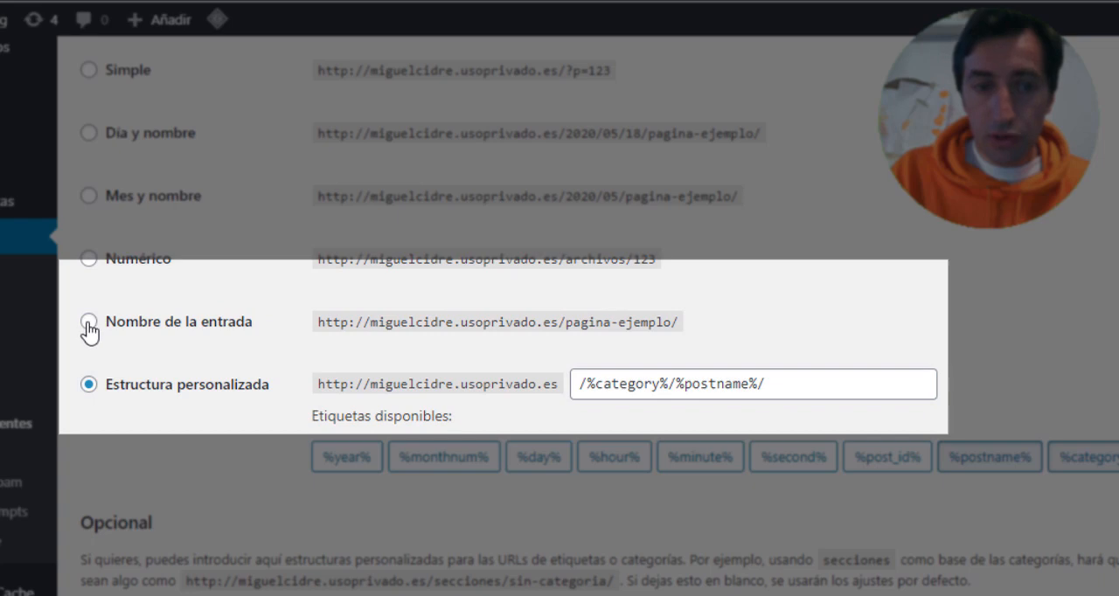
click(88, 321)
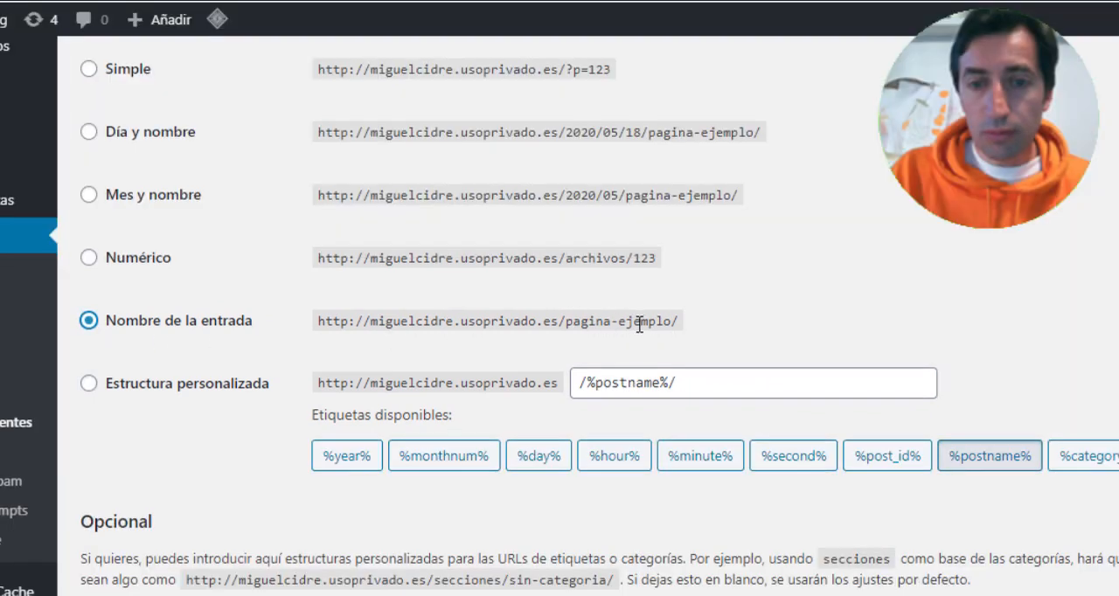
scroll(638, 323, down, 2)
scroll(603, 323, up, 2)
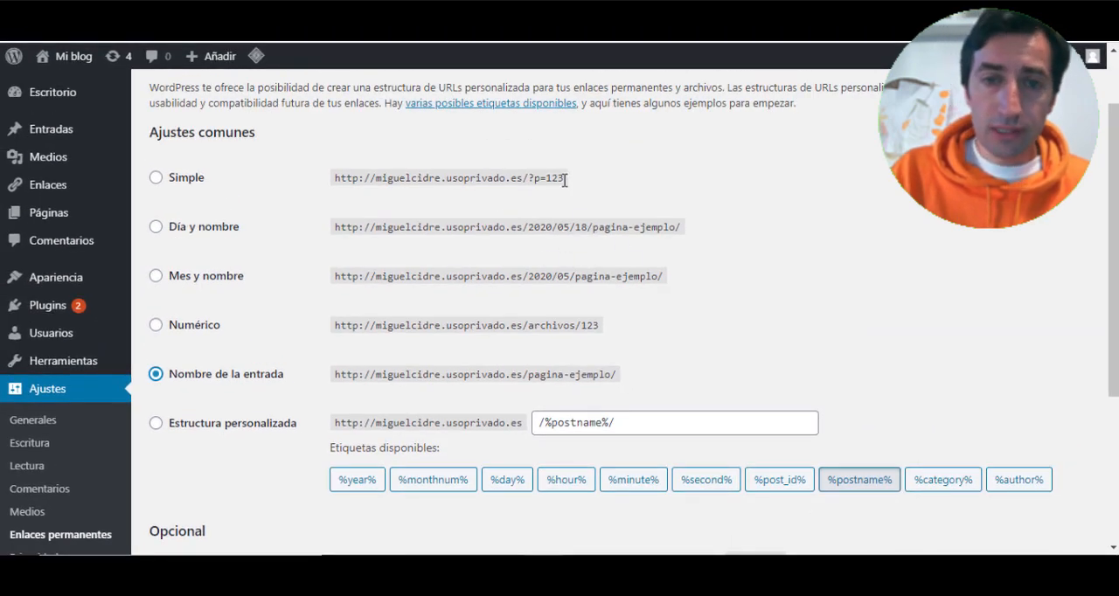
scroll(336, 287, down, 2)
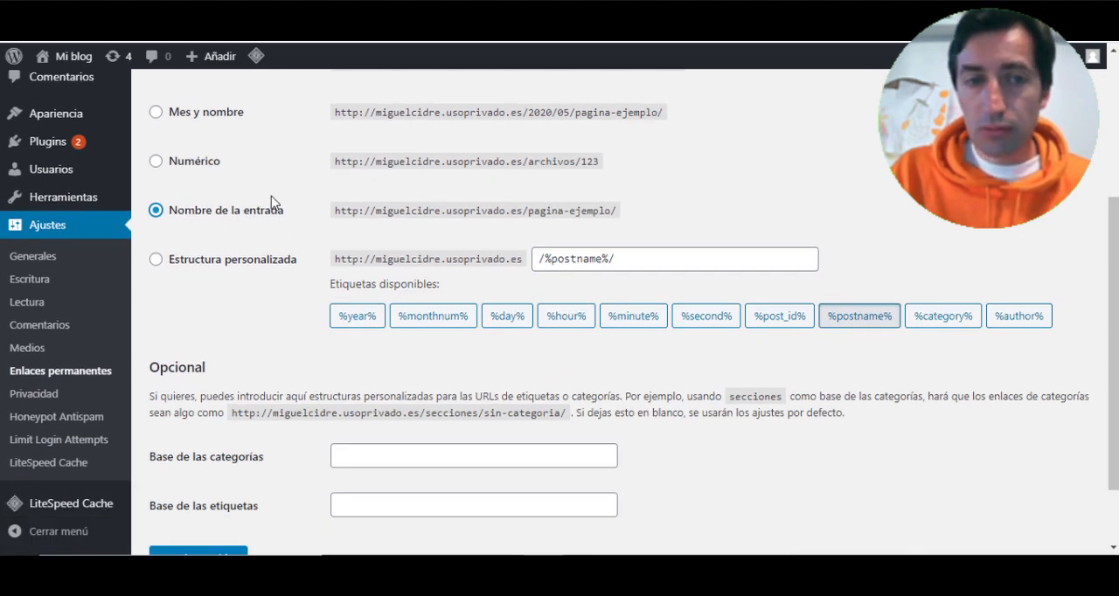
scroll(187, 230, down, 1)
click(200, 469)
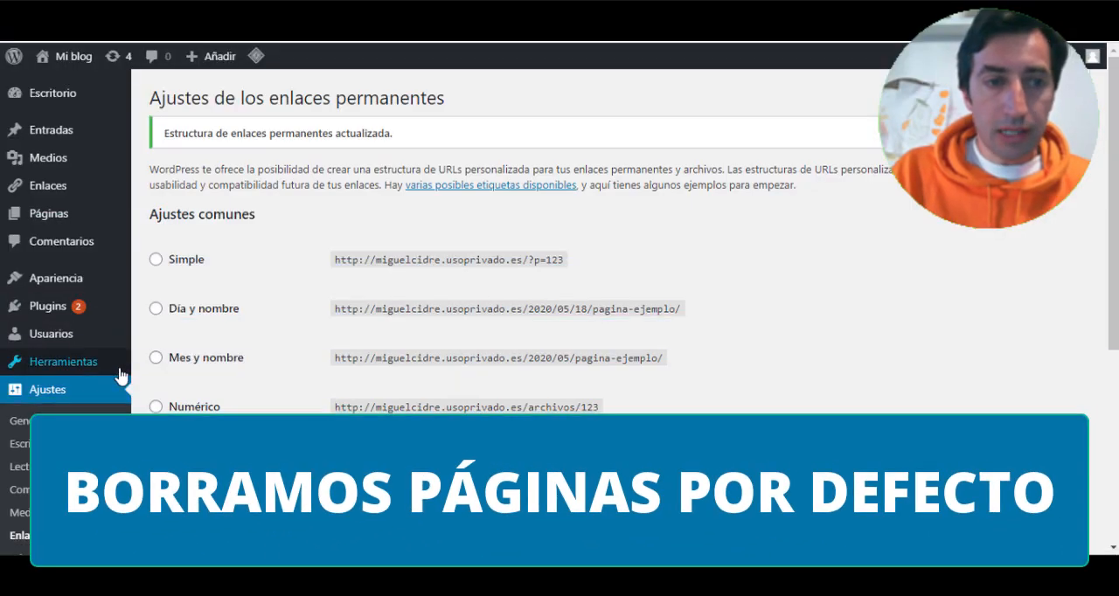
- Move the default About page to the trash with a bulk action
mouse_move(52, 214)
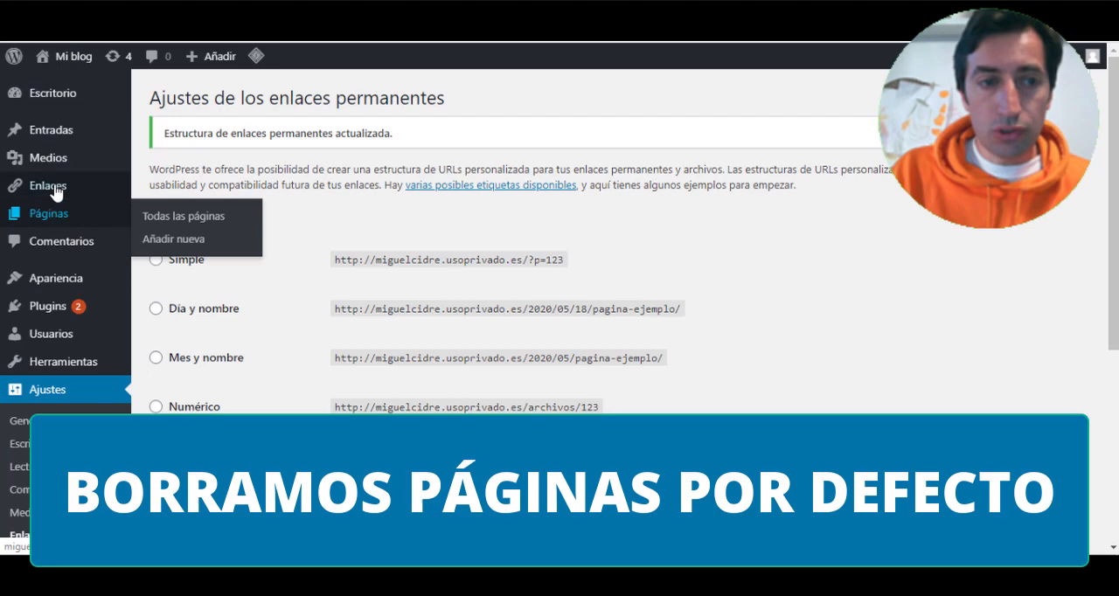
click(178, 220)
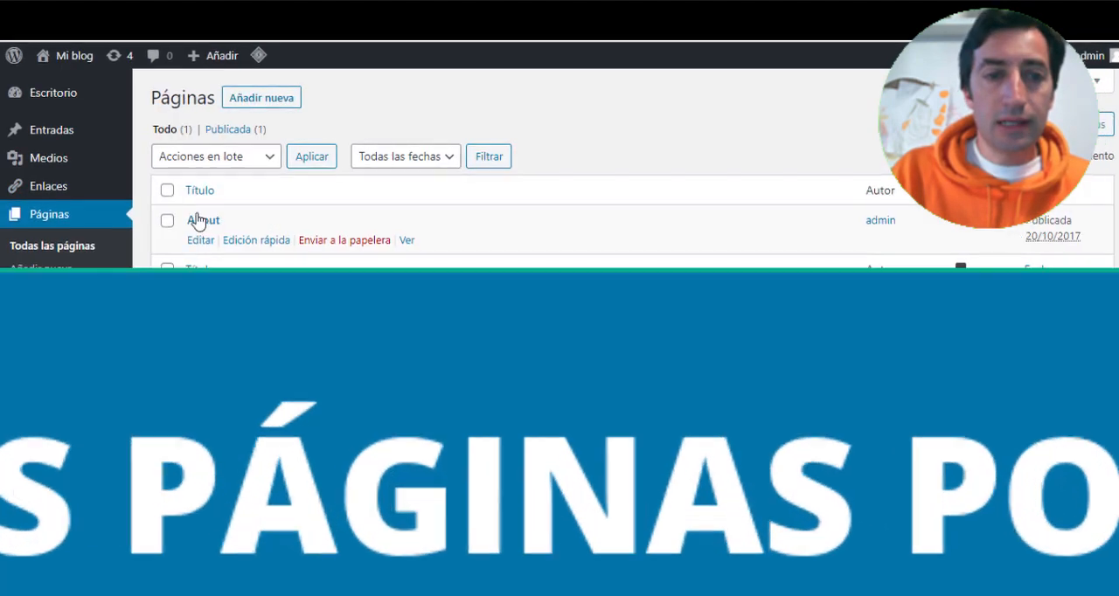
click(167, 190)
click(248, 163)
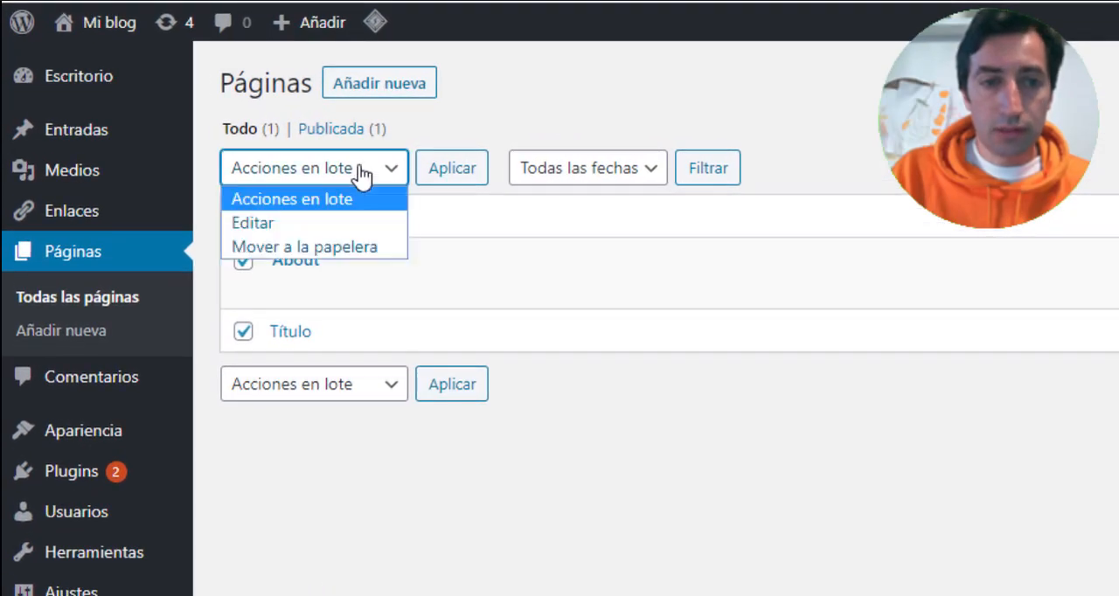
click(341, 247)
click(452, 175)
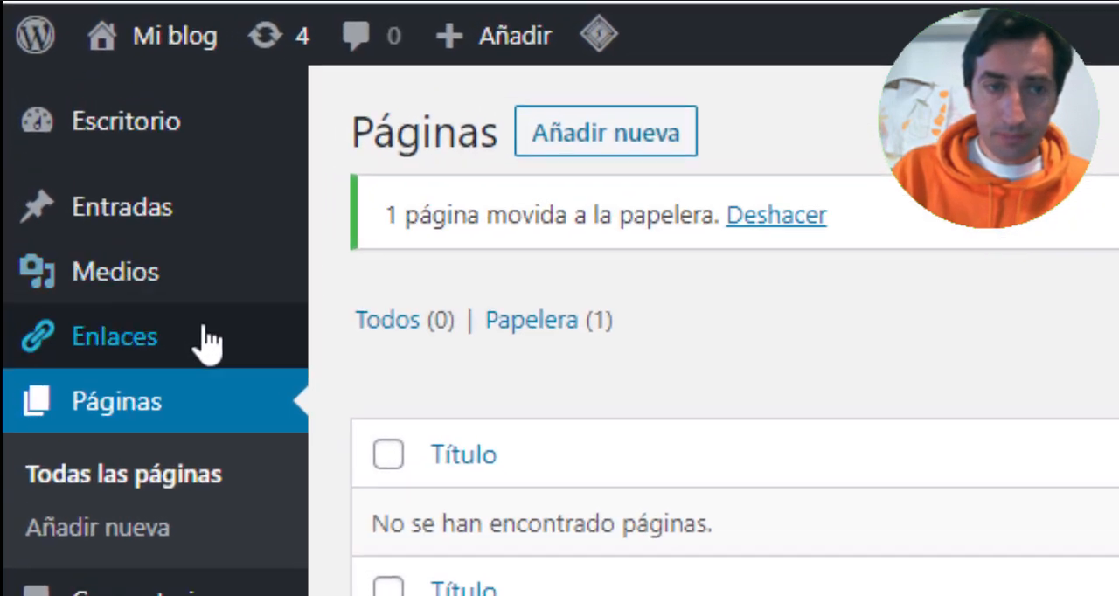
- Move the default Hello world! post to the trash with a bulk action
mouse_move(113, 135)
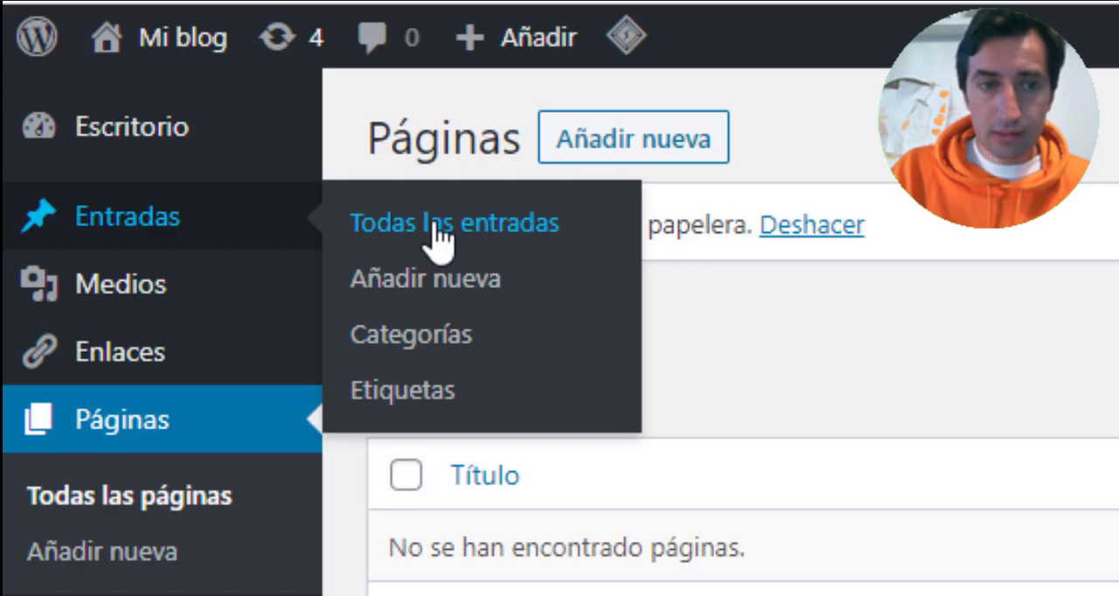
click(635, 246)
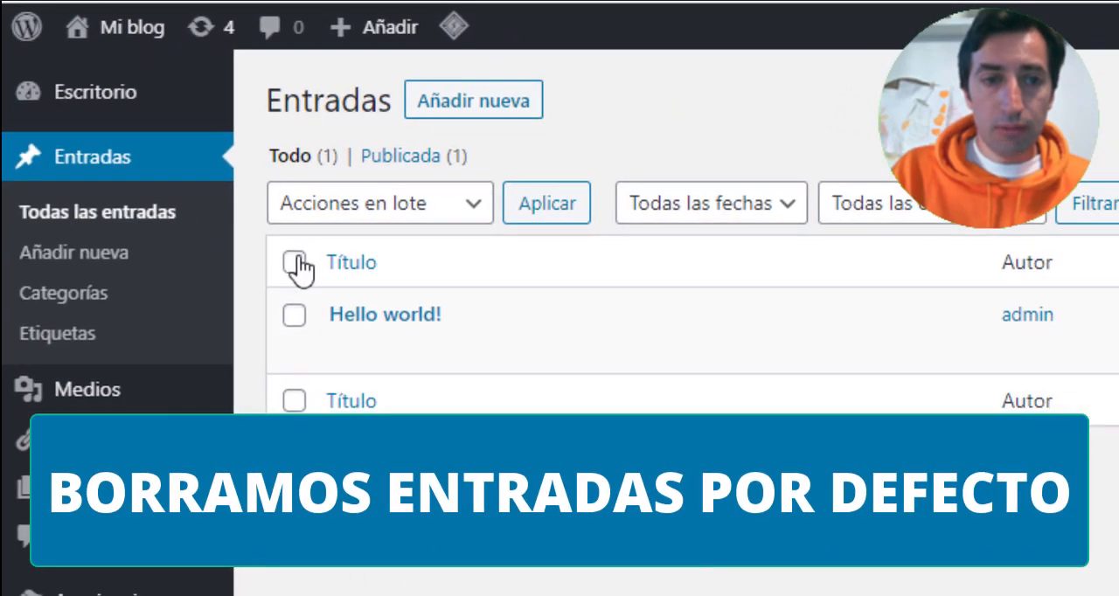
click(295, 262)
click(456, 208)
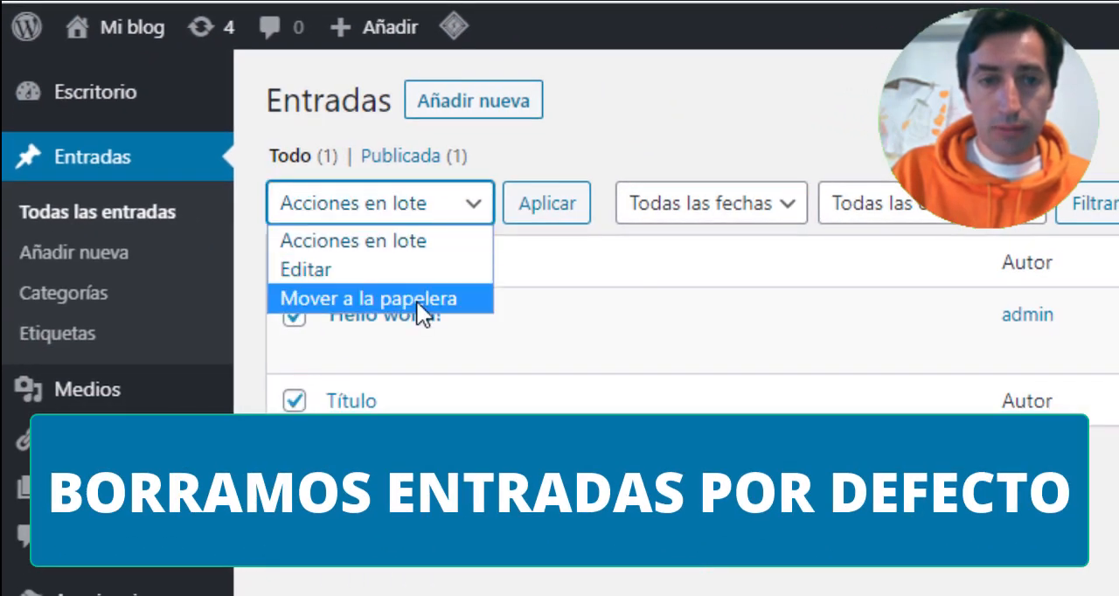
click(417, 299)
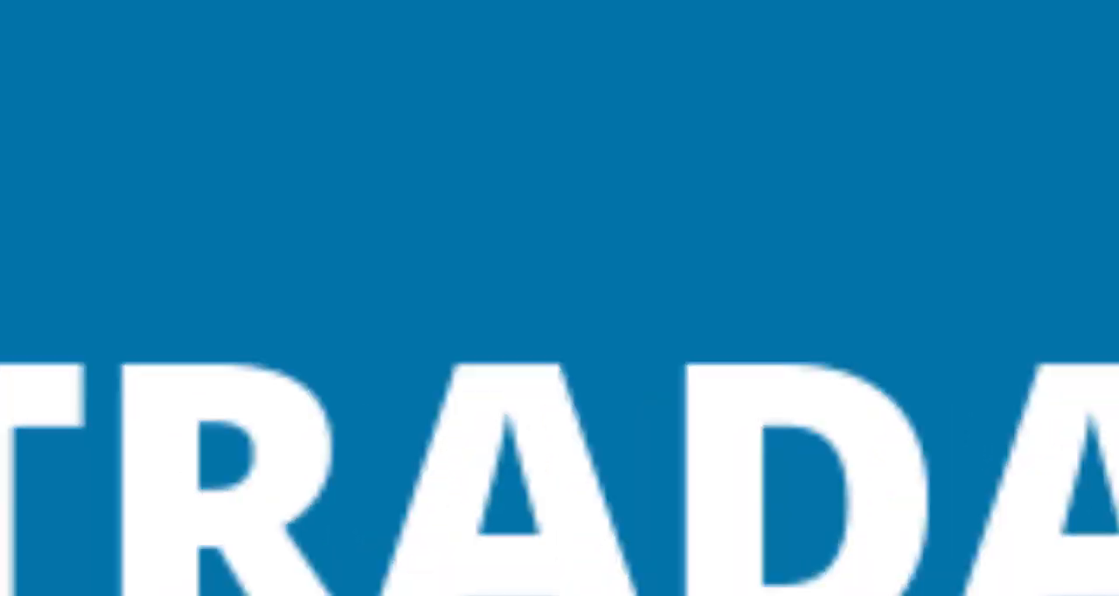
click(547, 210)
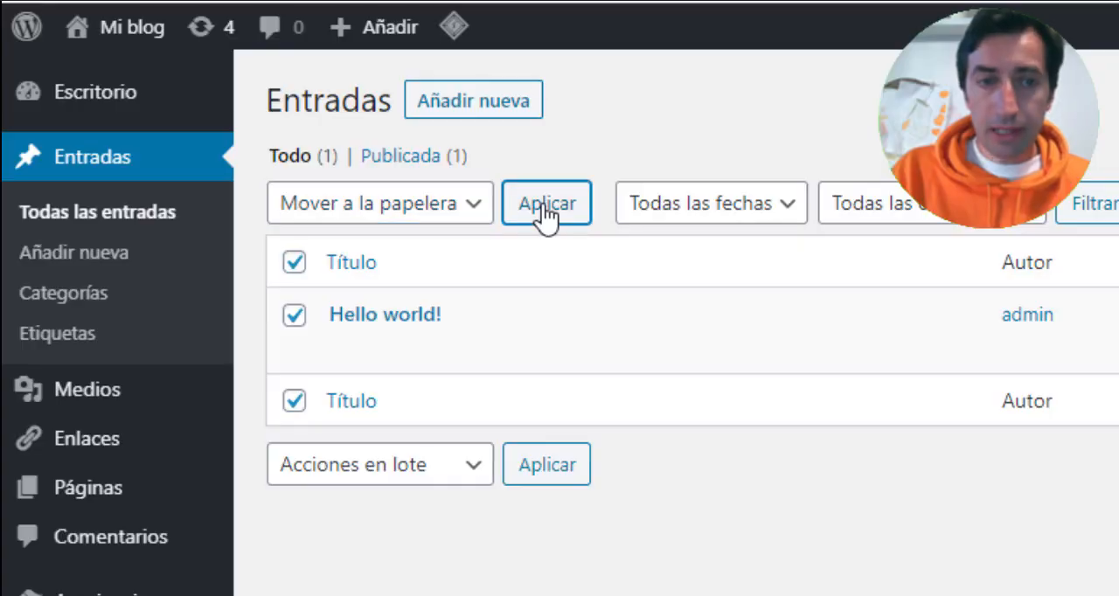
- Update the Limit Login Attempts Reloaded and LiteSpeed Cache plugins, and activate Akismet Anti-Spam
mouse_move(125, 492)
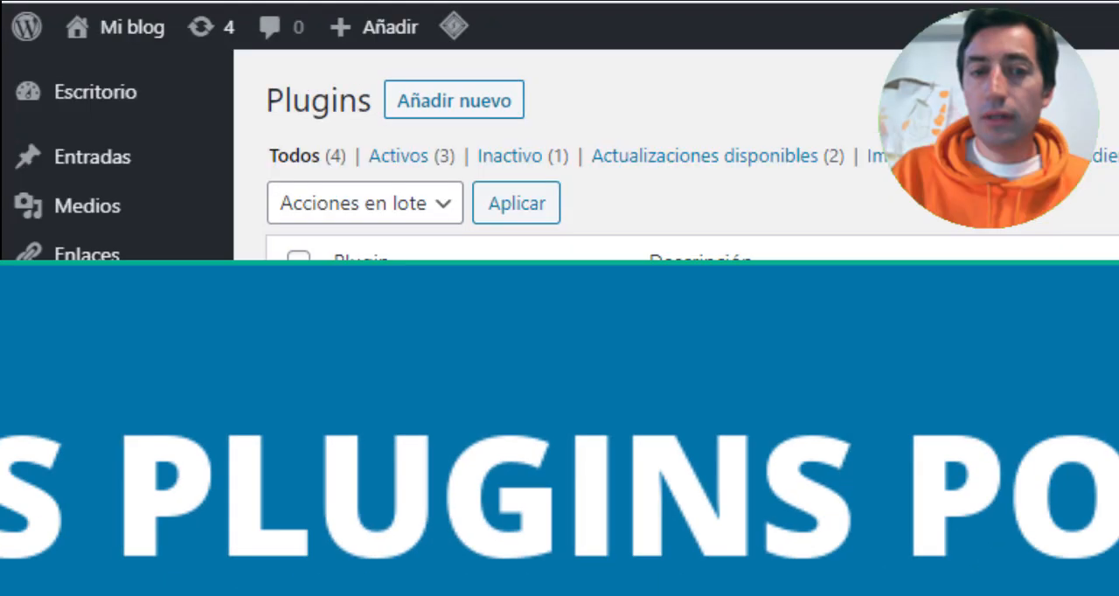
scroll(349, 306, down, 3)
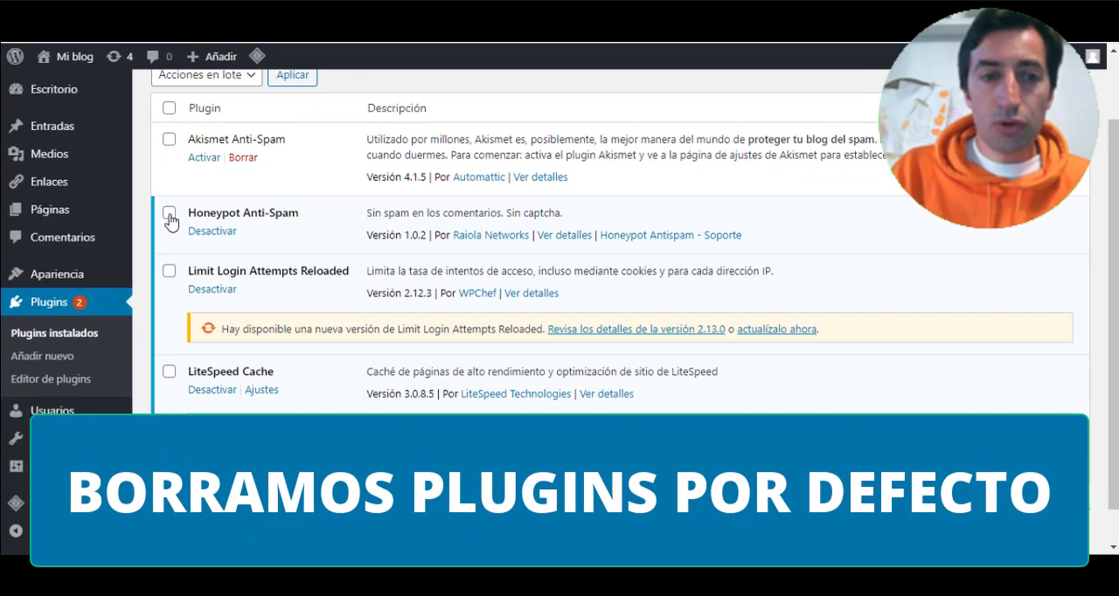
click(169, 214)
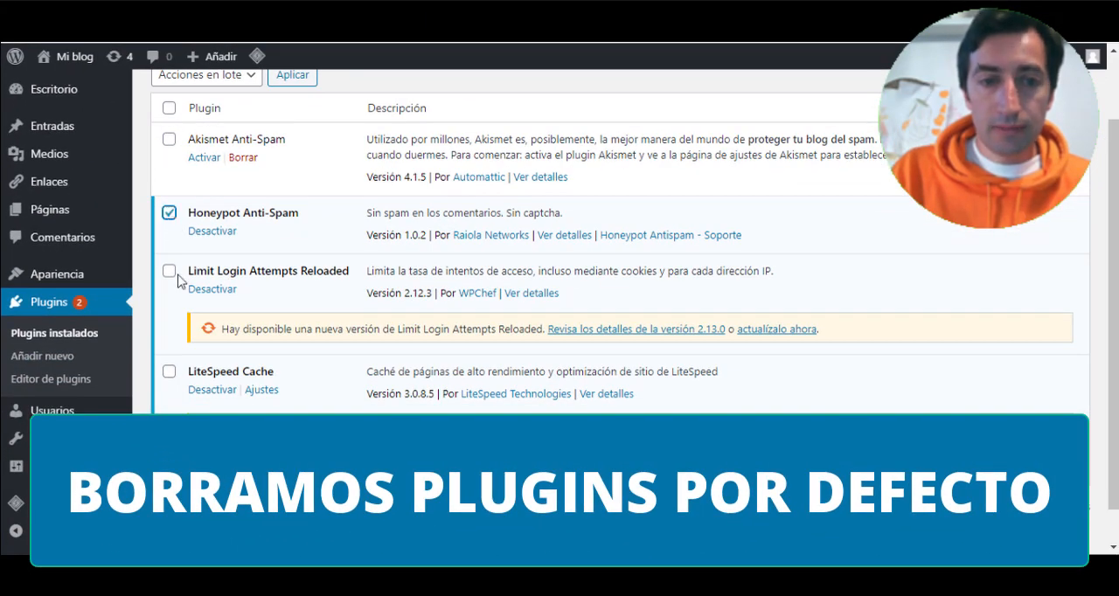
click(169, 214)
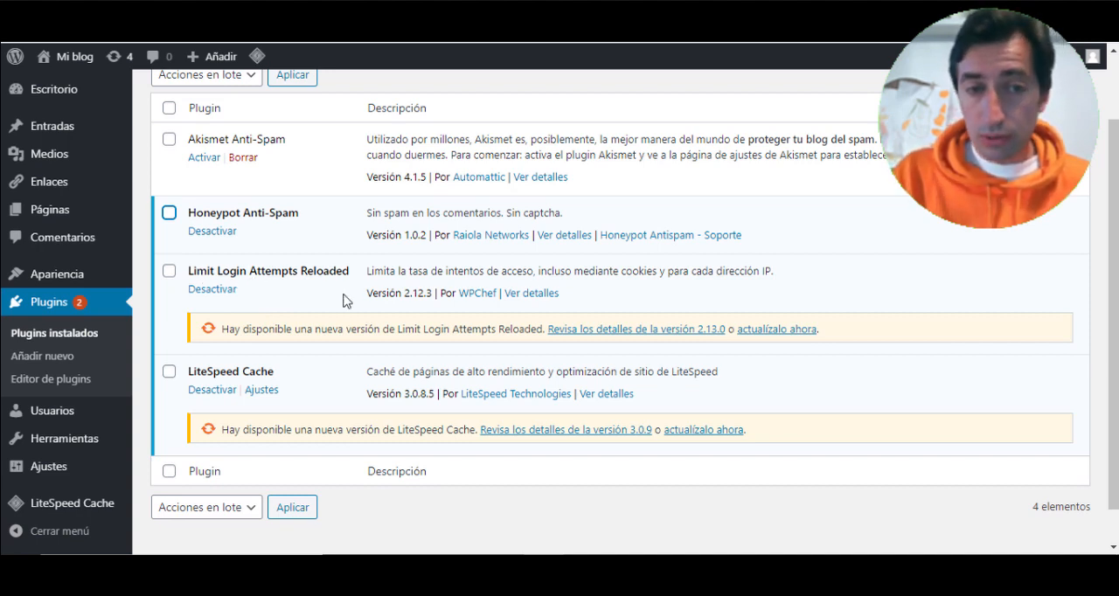
click(796, 329)
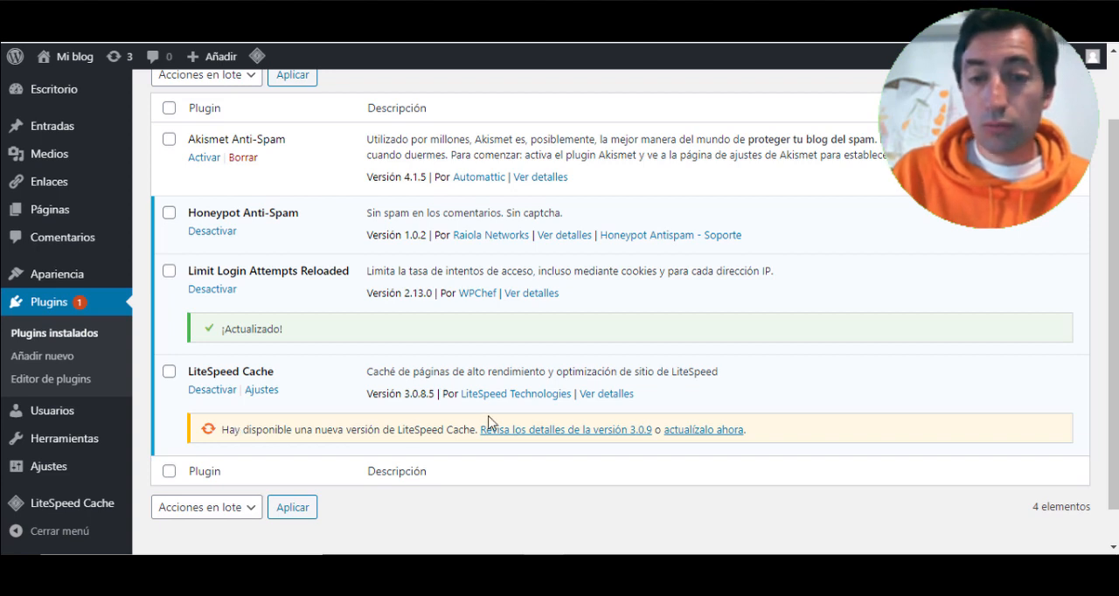
click(715, 430)
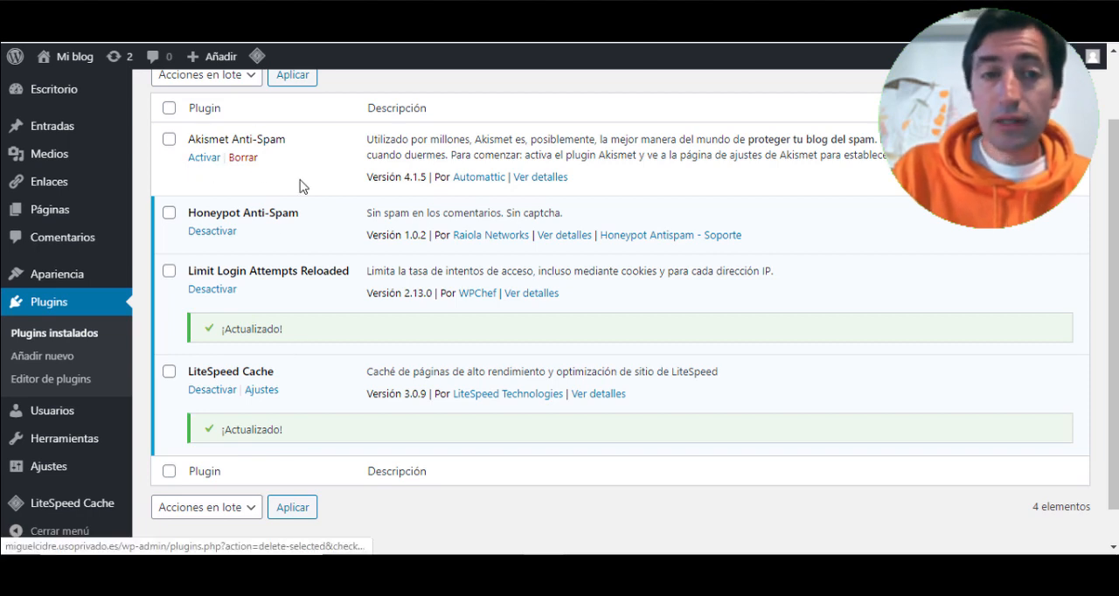
scroll(245, 245, up, 2)
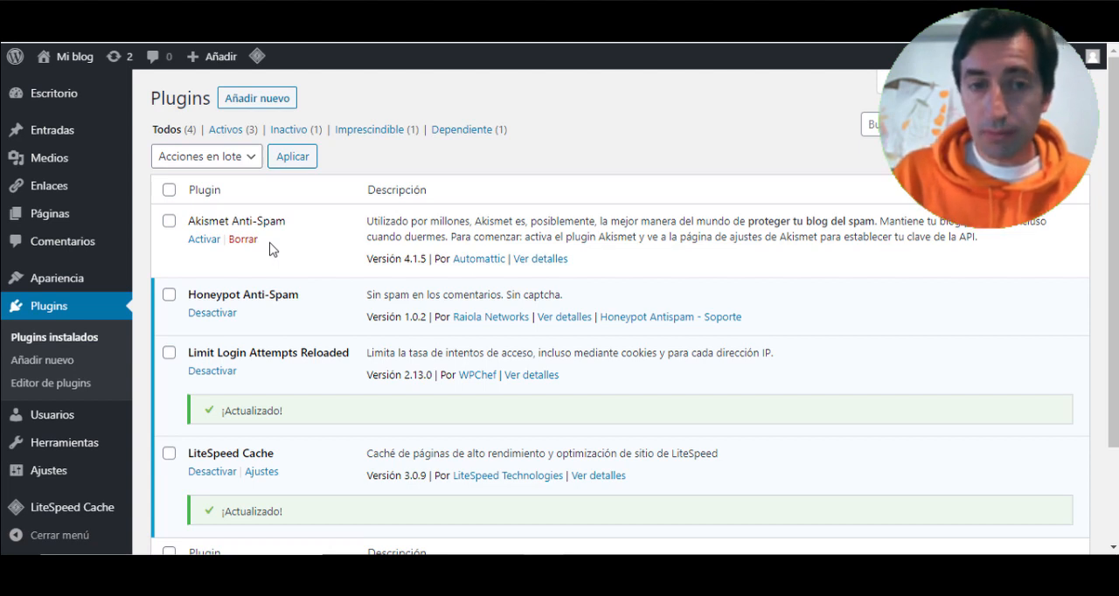
click(200, 241)
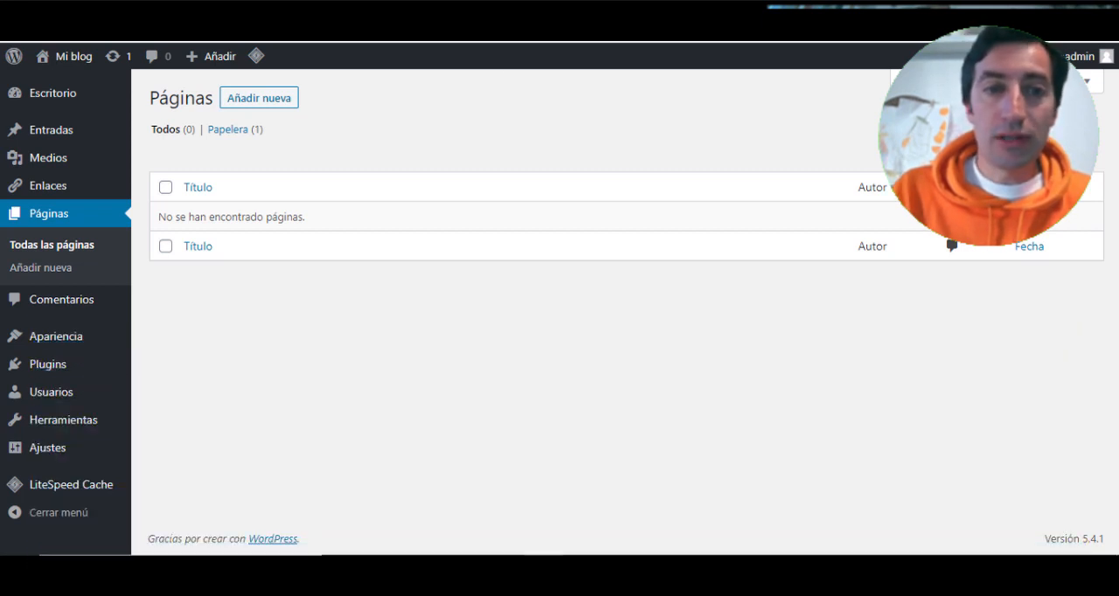
- Create a new page titled Home and publish it with public visibility
click(260, 99)
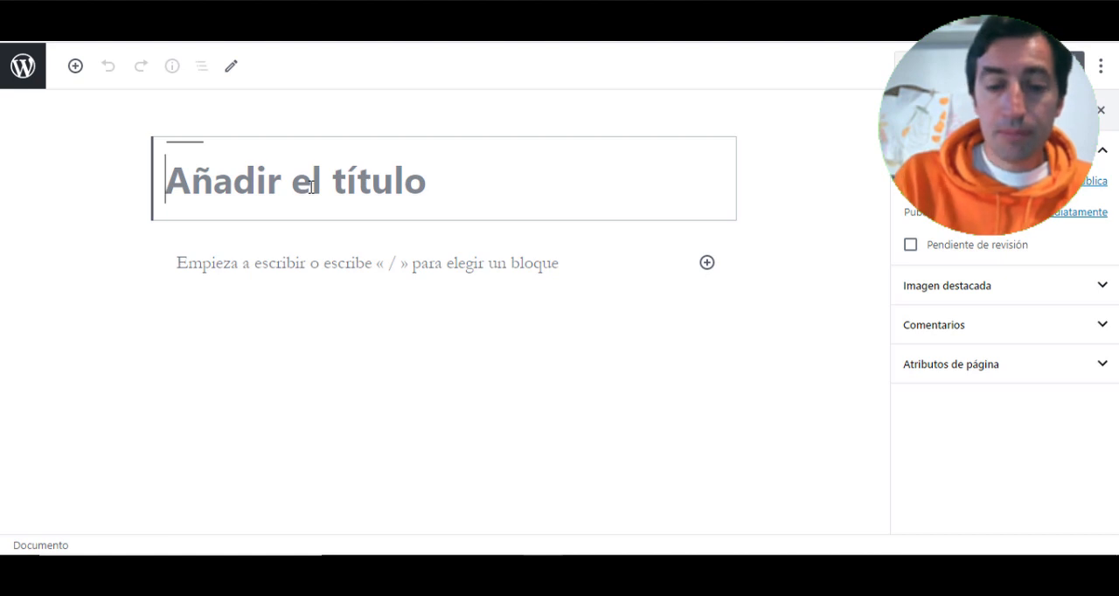
text(Home)
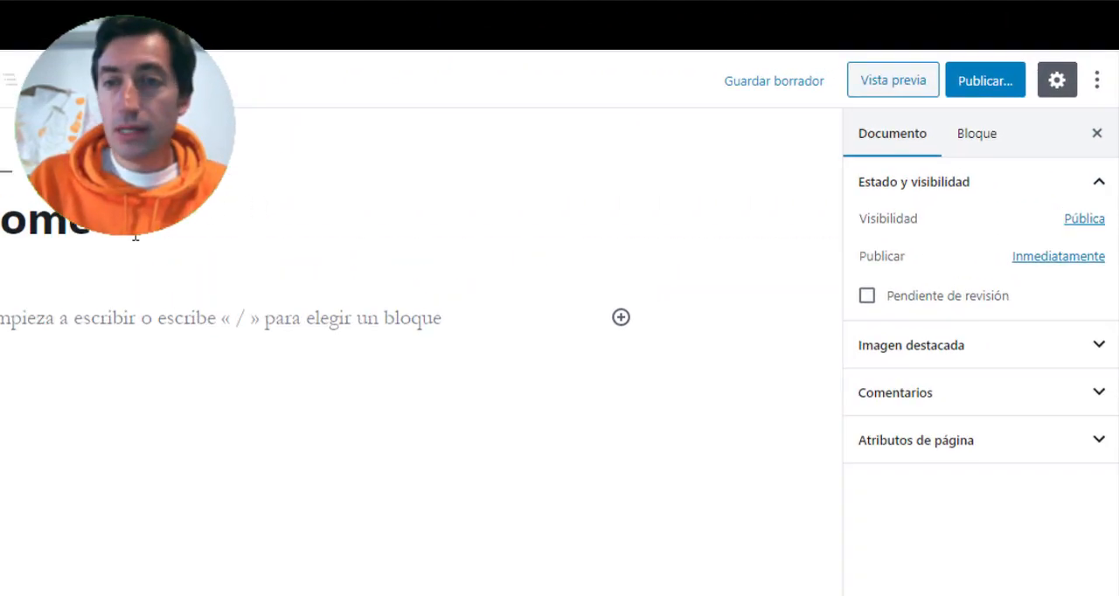
click(994, 85)
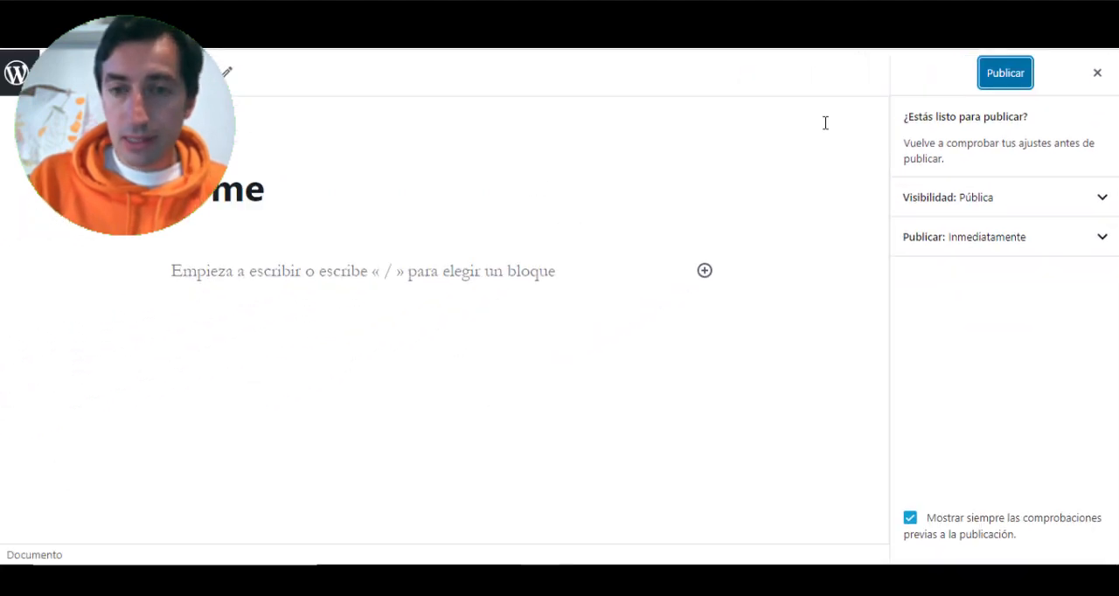
click(1005, 73)
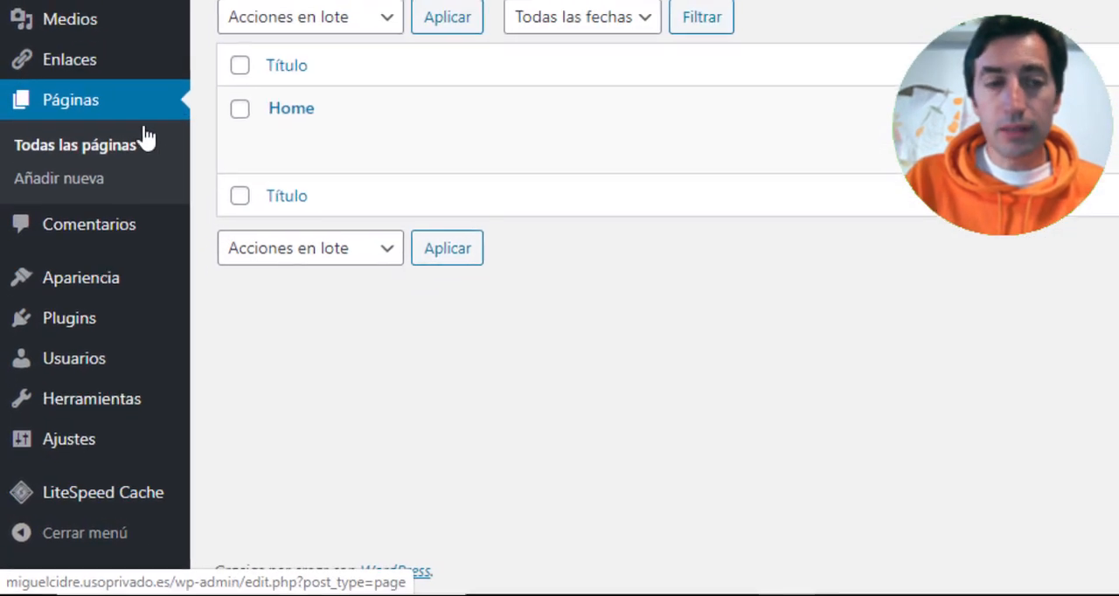
- Install the Editor clásico plugin from the plugin directory and activate it
mouse_move(26, 323)
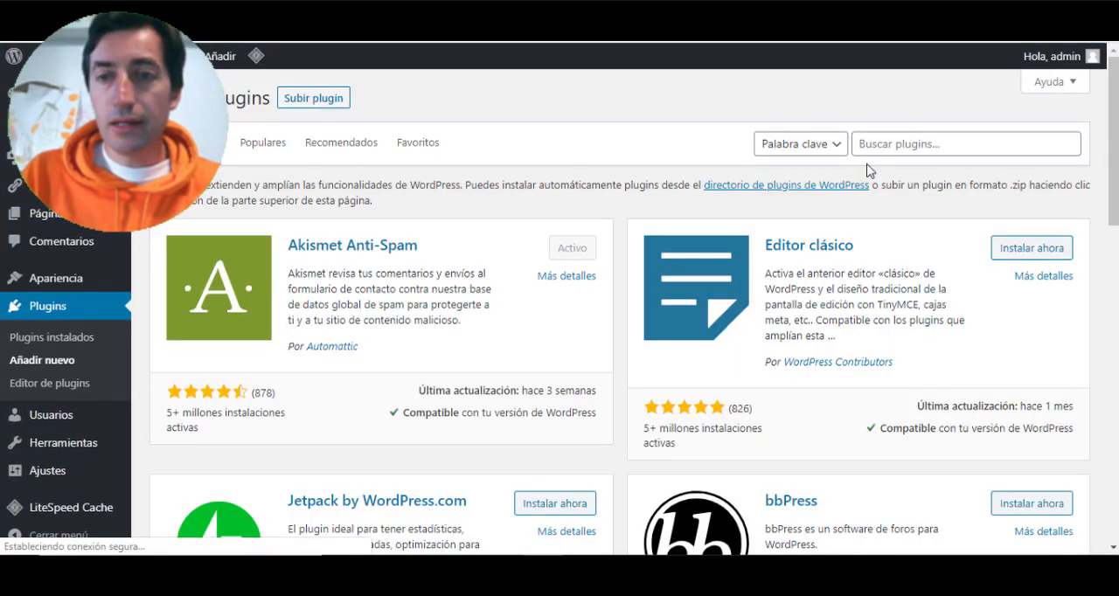
click(915, 143)
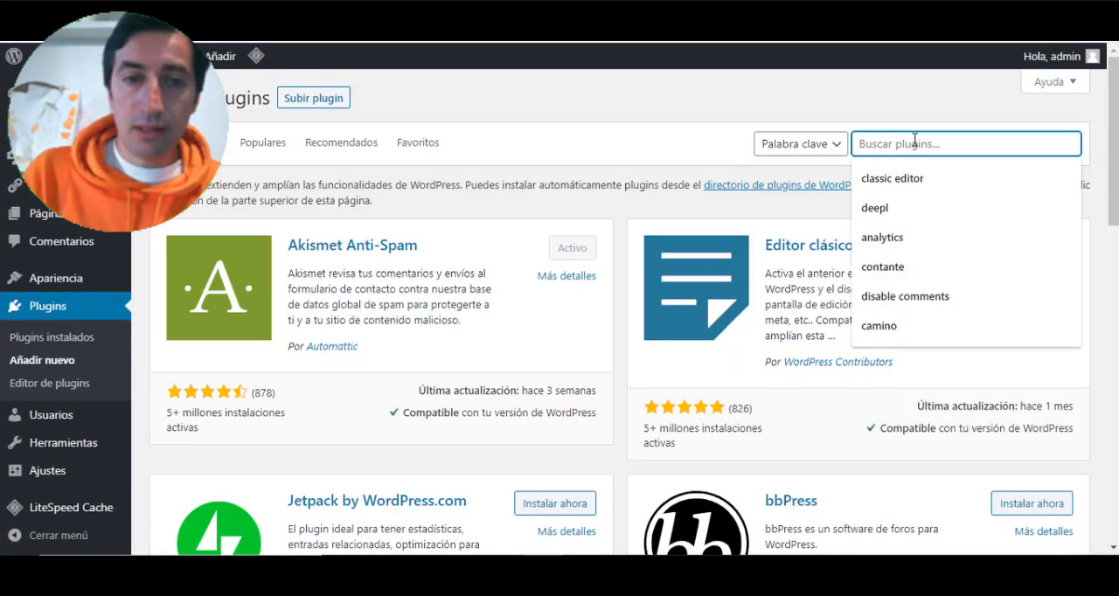
click(704, 150)
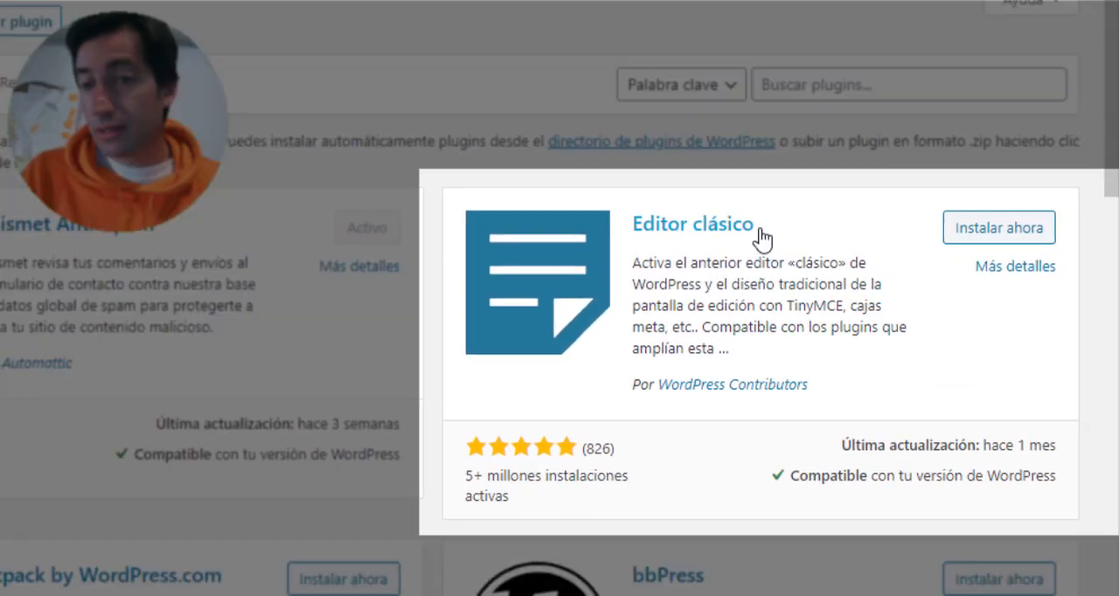
click(997, 236)
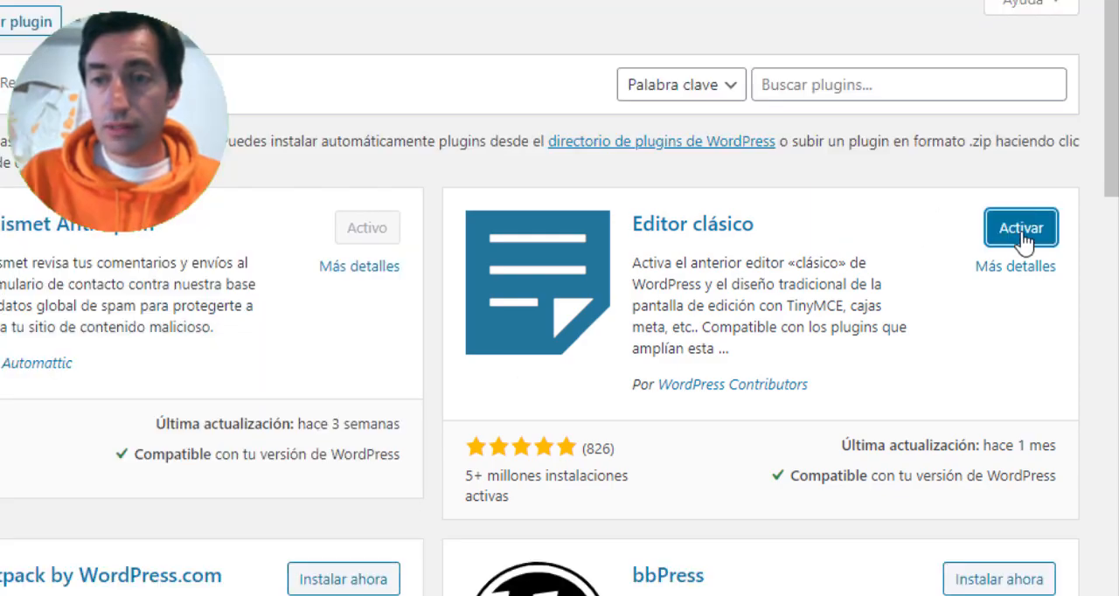
click(1021, 229)
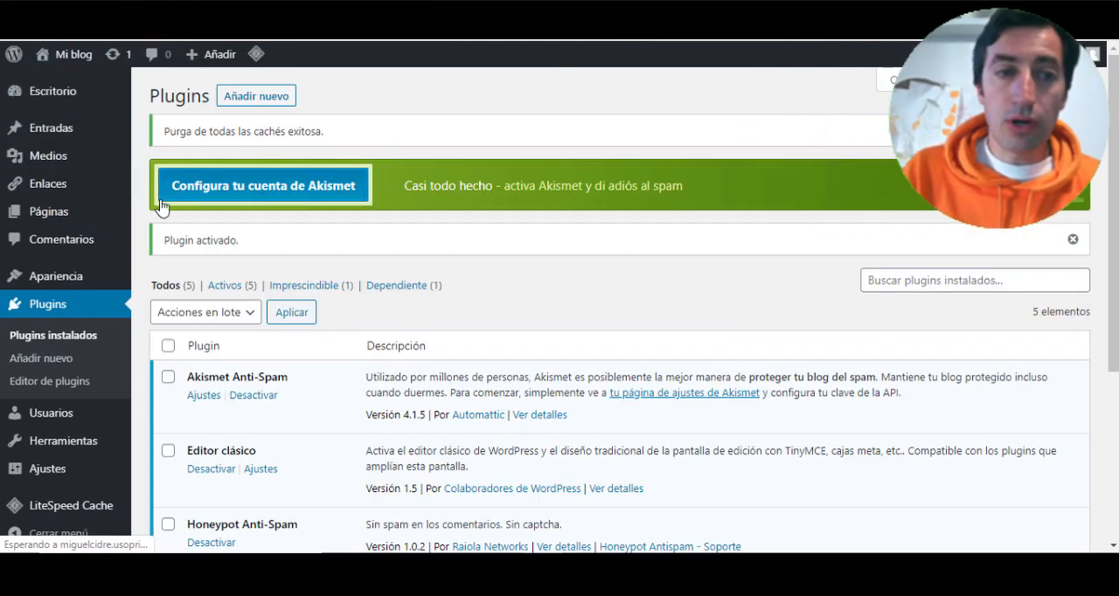
- Open the Home page for editing and examine the classic editor's layout in its Visual and HTML modes
mouse_move(48, 218)
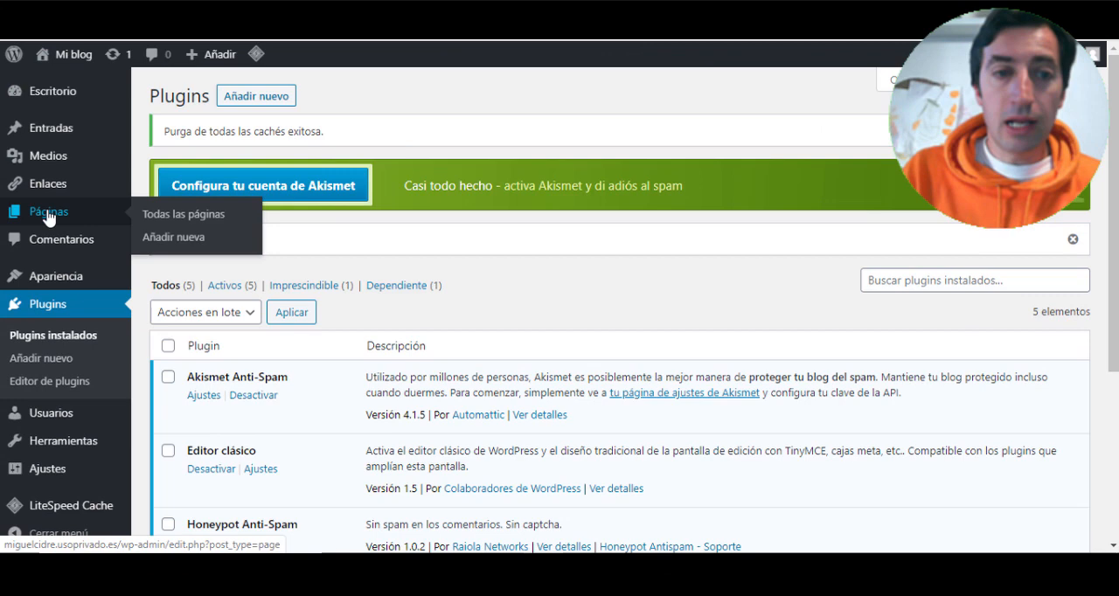
click(122, 225)
click(197, 243)
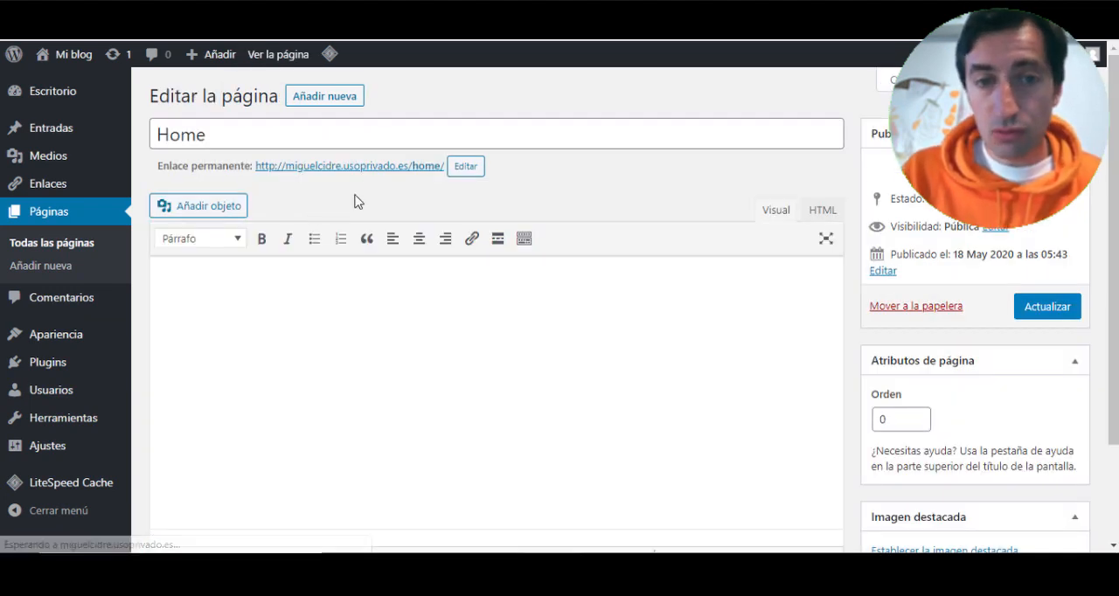
scroll(344, 212, down, 2)
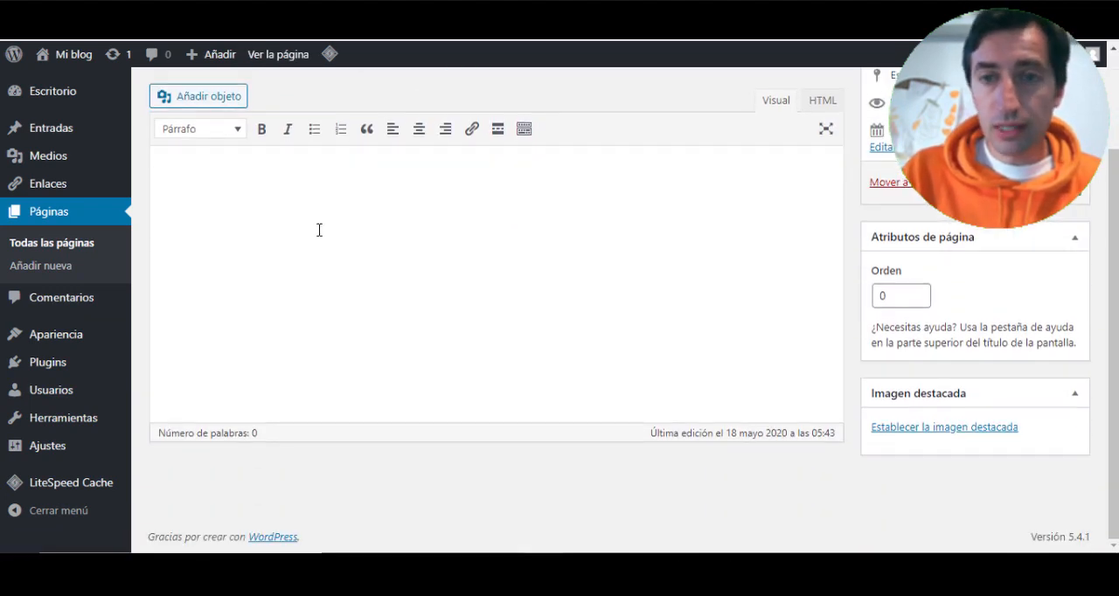
scroll(318, 230, up, 3)
click(826, 211)
click(777, 213)
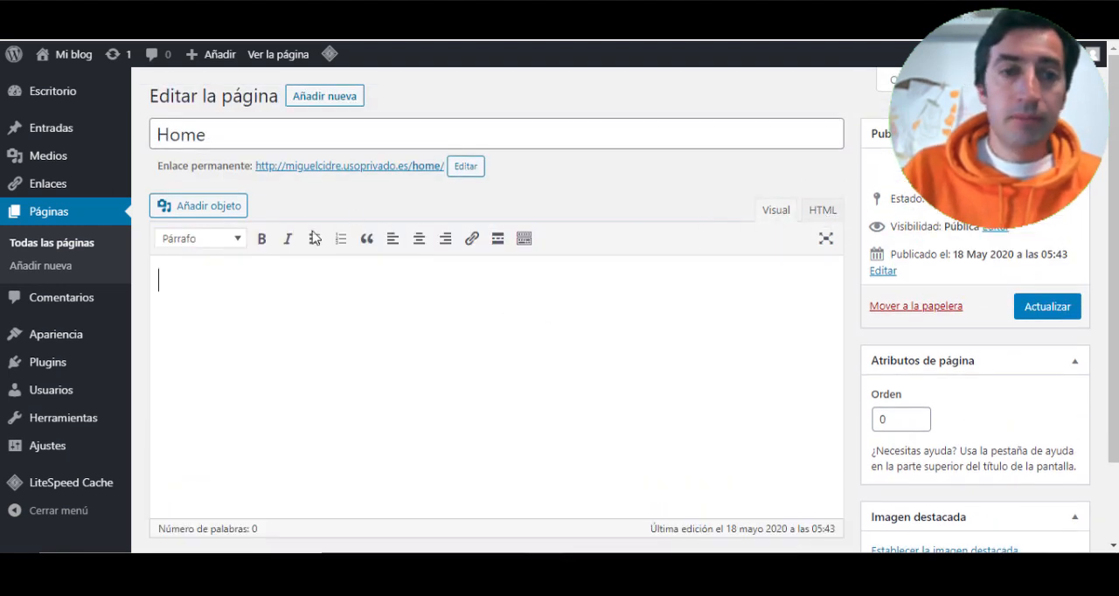
- Add a new page titled Servicios from the page list and publish it
click(65, 248)
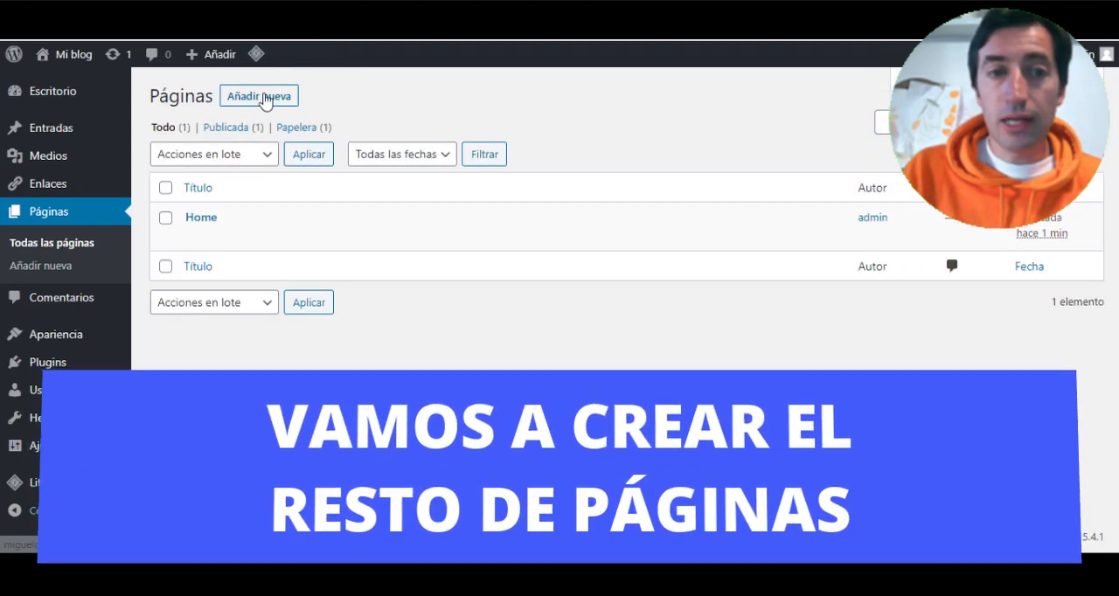
click(260, 96)
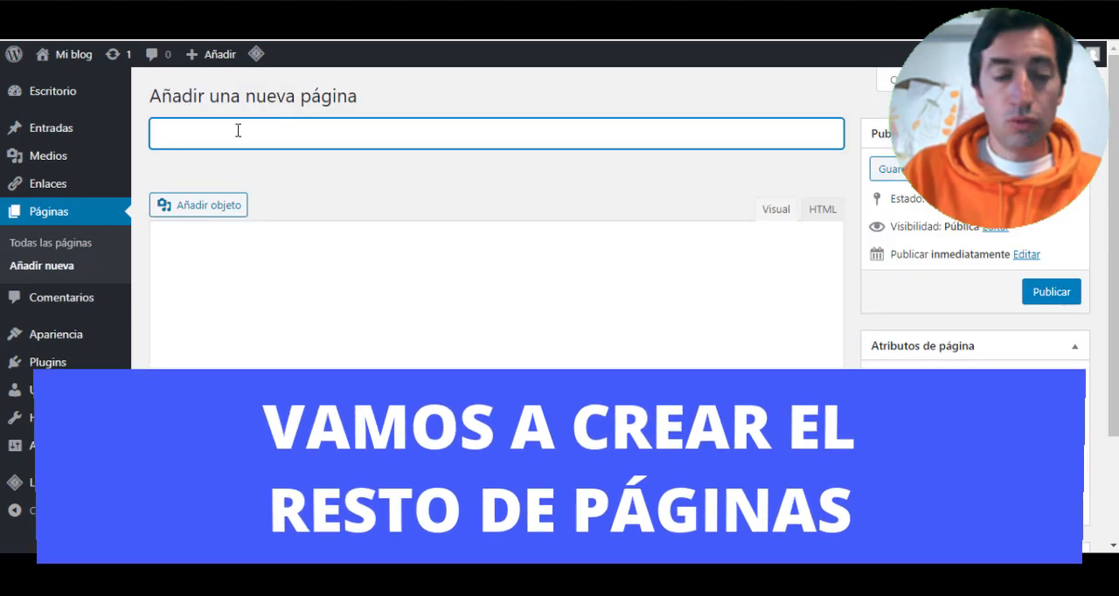
text(Servicios)
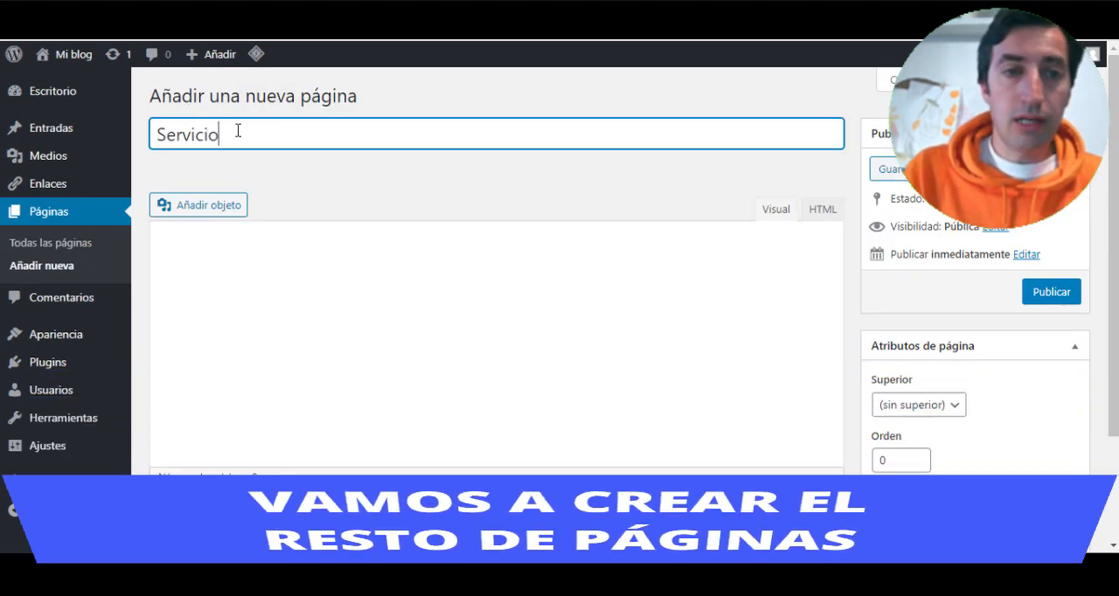
click(1049, 292)
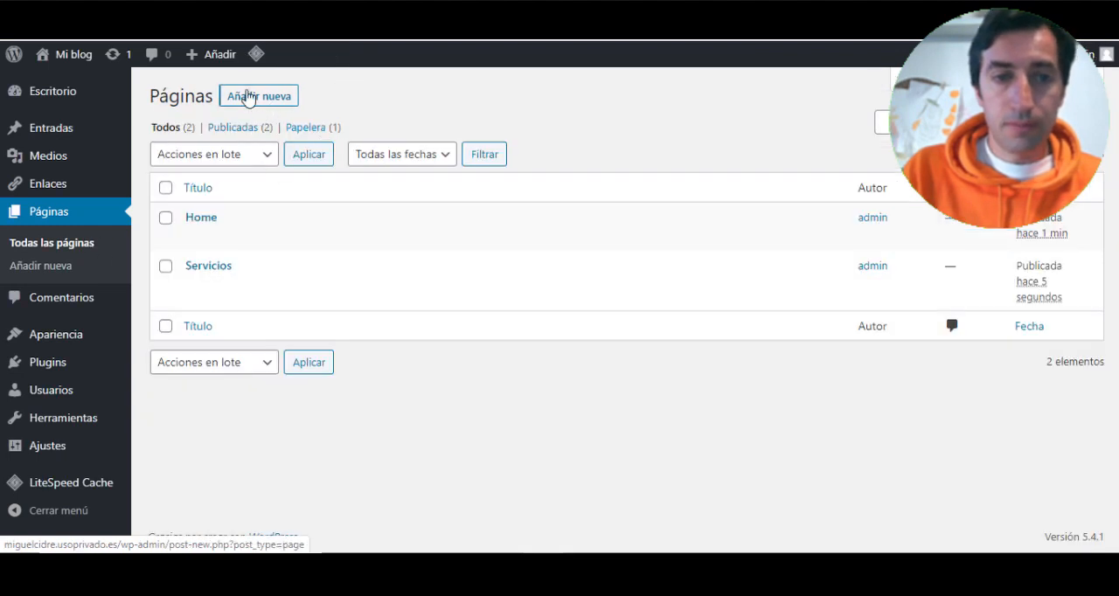
- Add another new page titled Blog and publish it
click(245, 96)
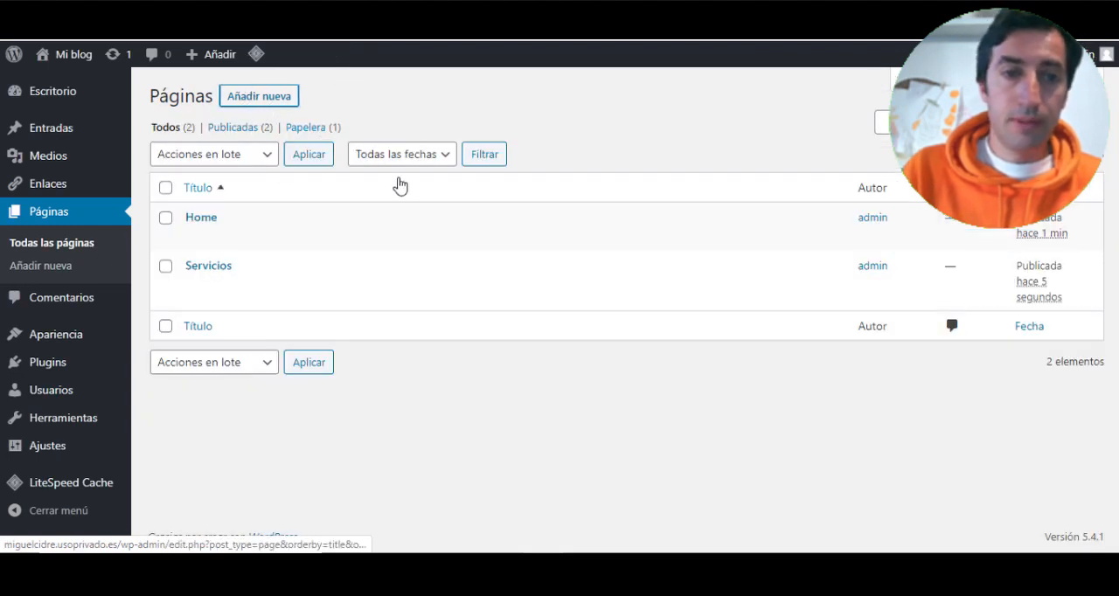
text(Blog)
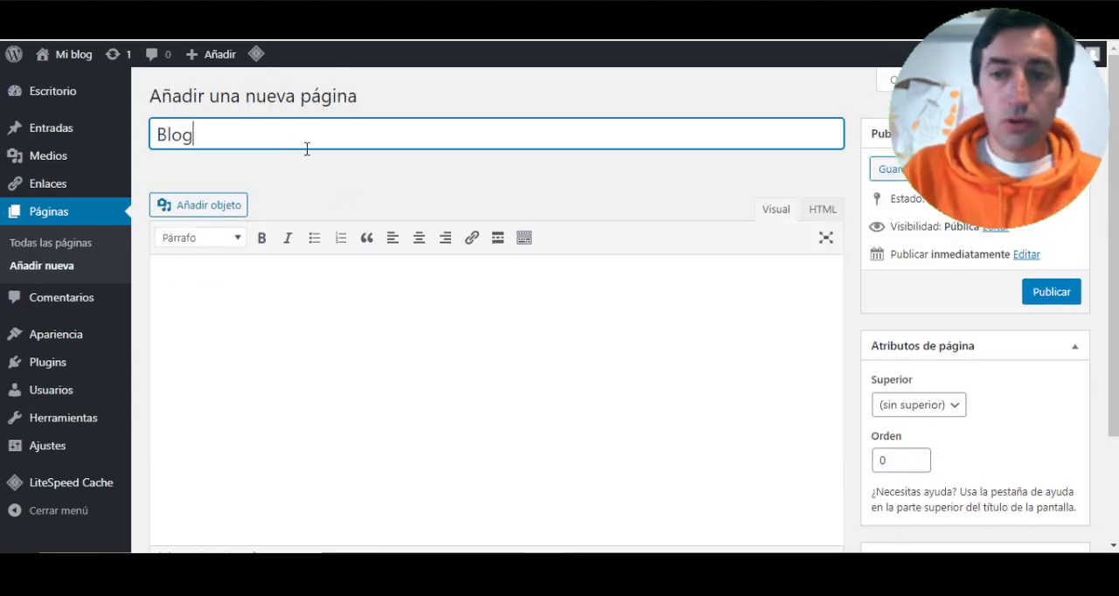
click(1049, 293)
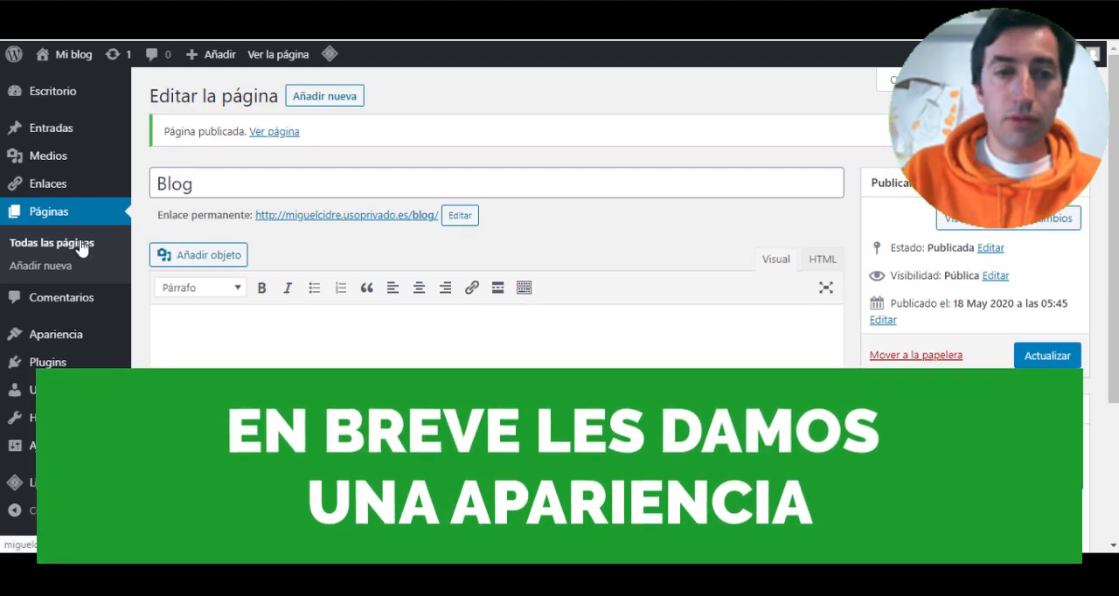
- Add a new page titled Contacto from the page list and publish it
click(81, 245)
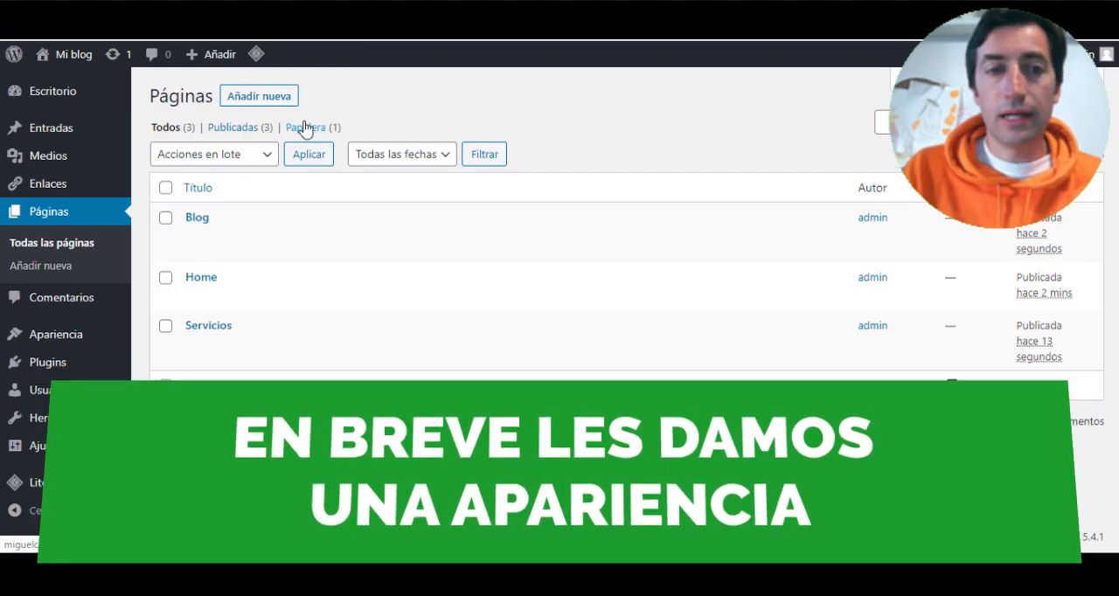
click(270, 103)
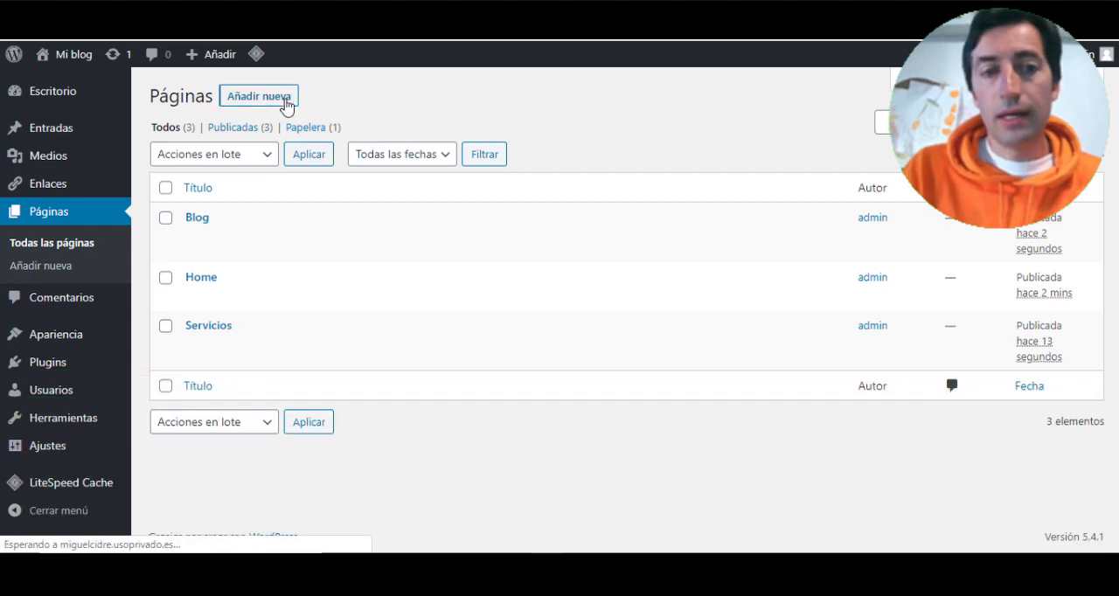
text(Contacto)
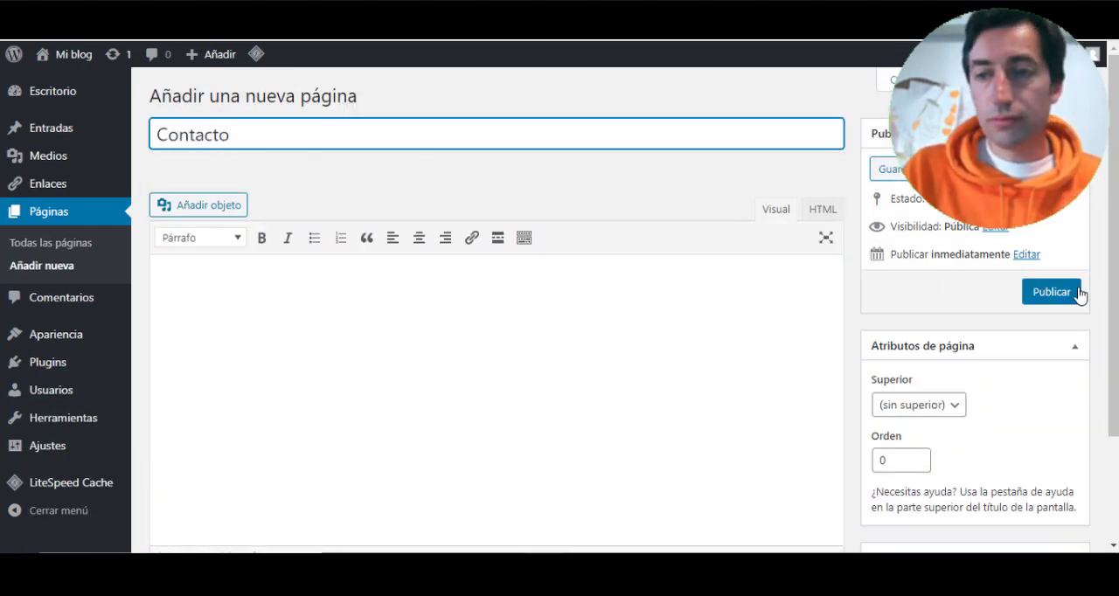
click(1076, 293)
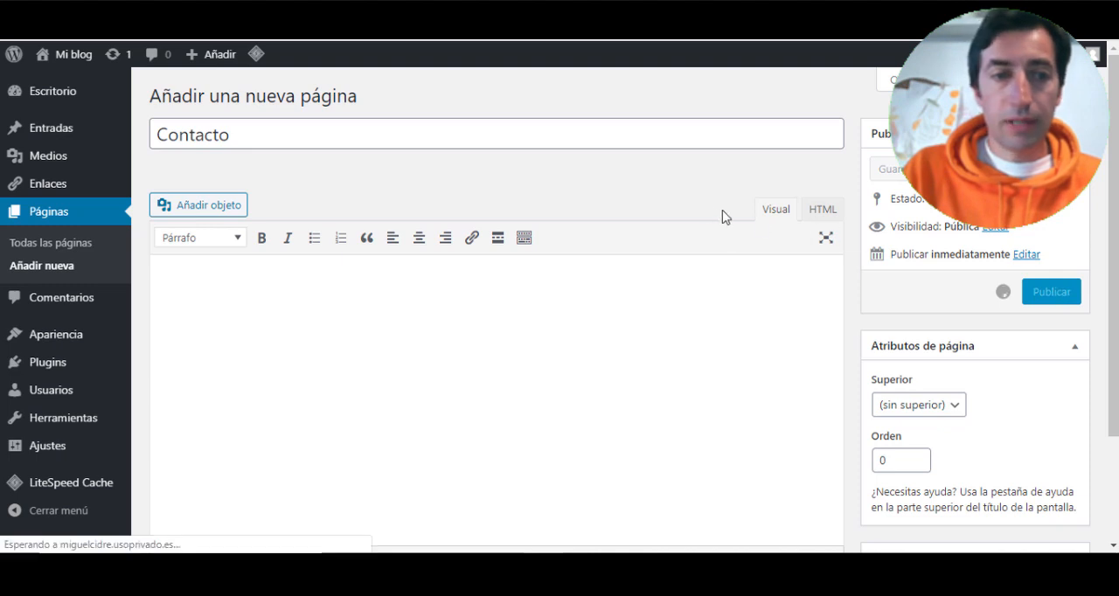
- Return to the page list, add a new page titled SEO and publish it
click(43, 243)
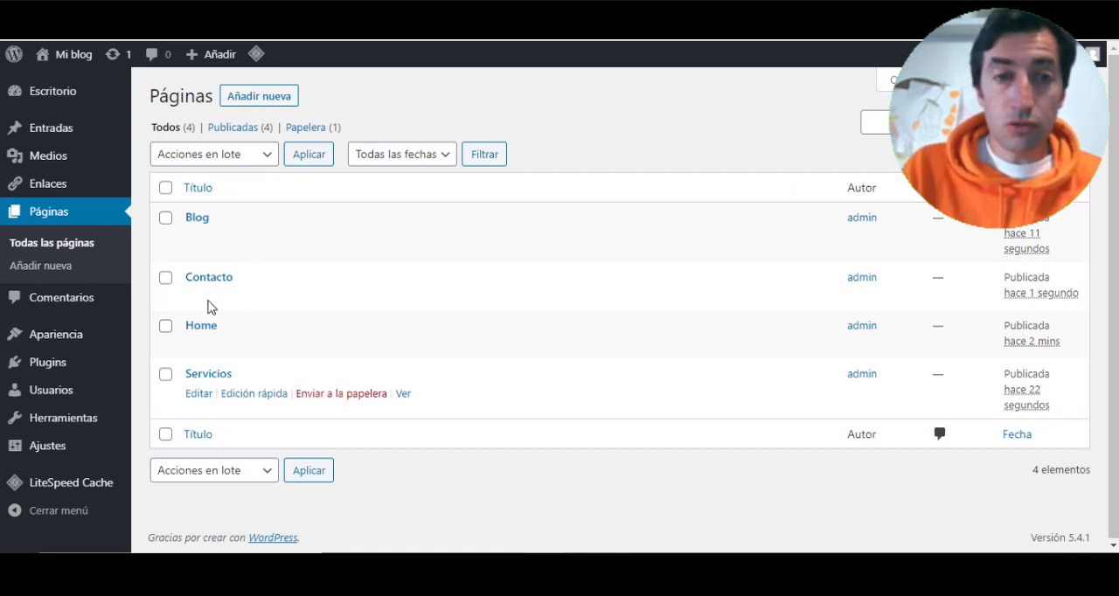
click(250, 98)
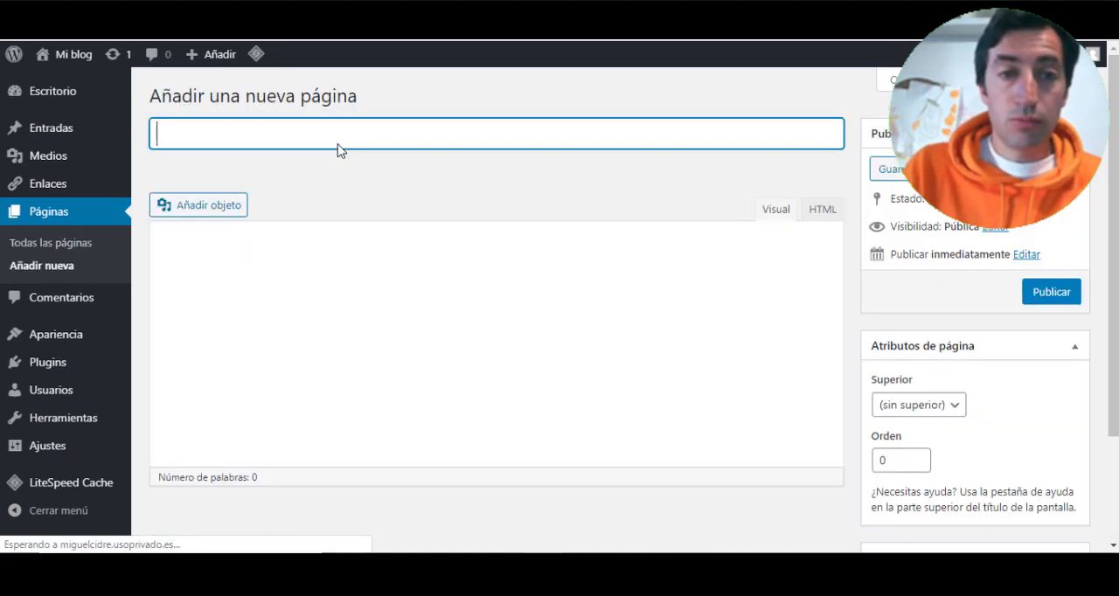
text(se)
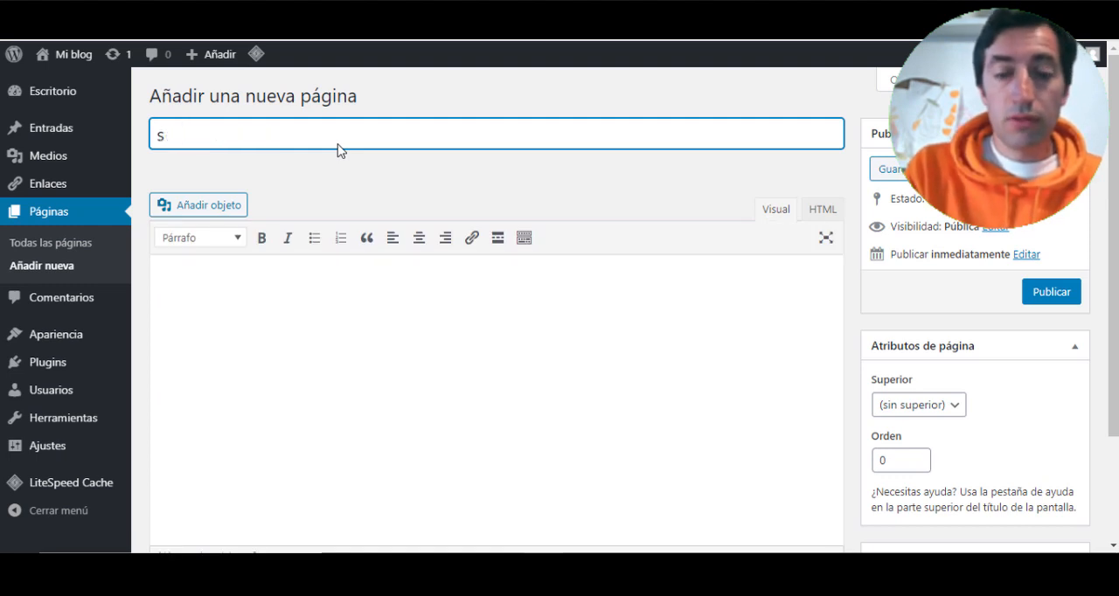
text(O)
click(1054, 297)
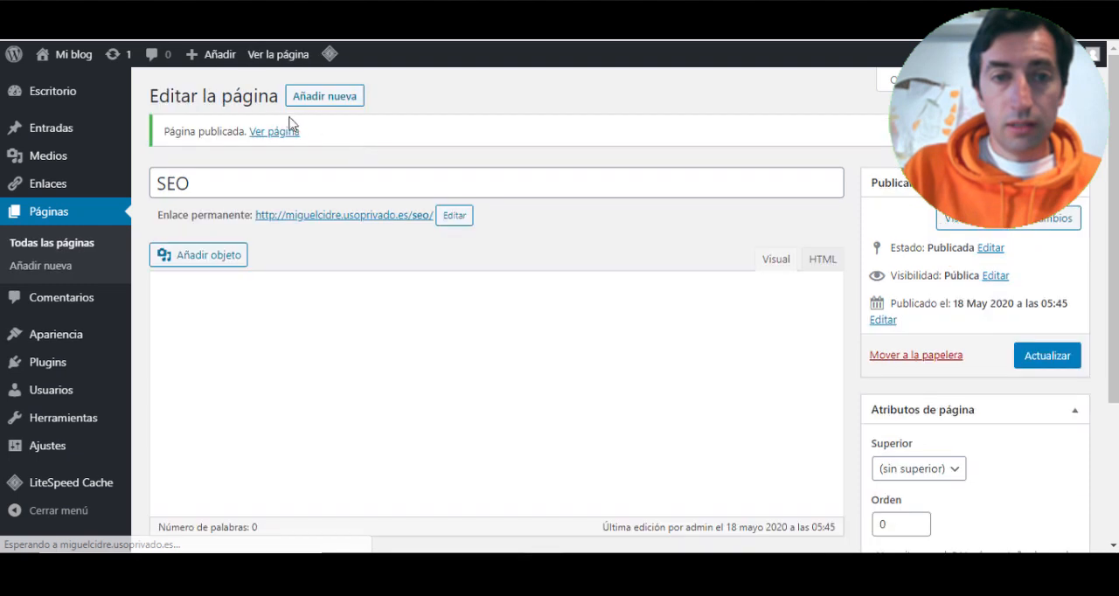
- Add a new page titled Diseño de páginas web, publish it and review the complete page list
click(322, 96)
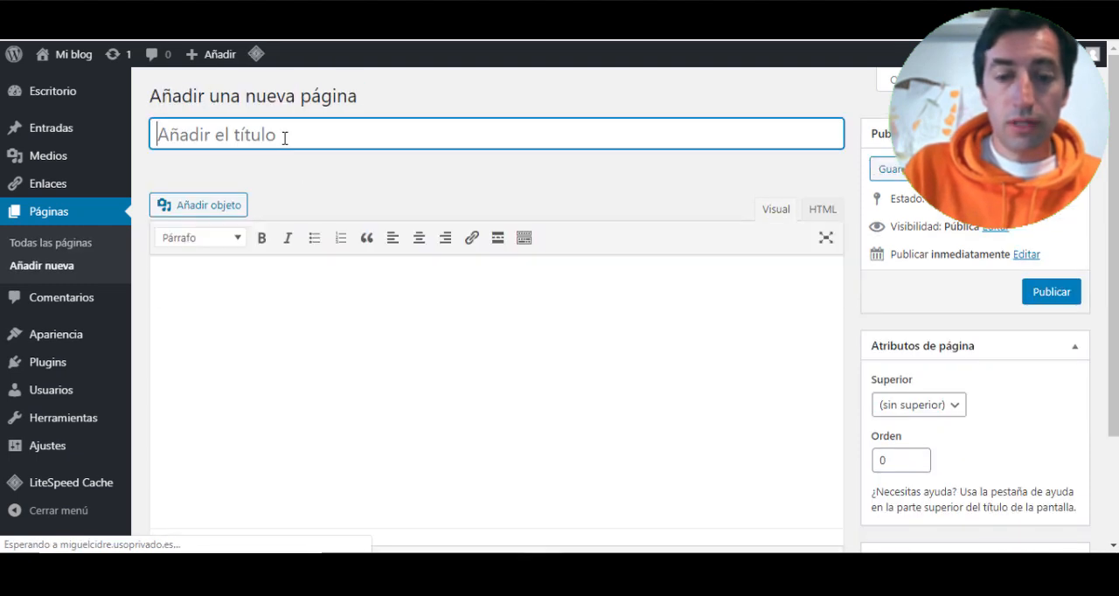
text(Diseño de páginas web)
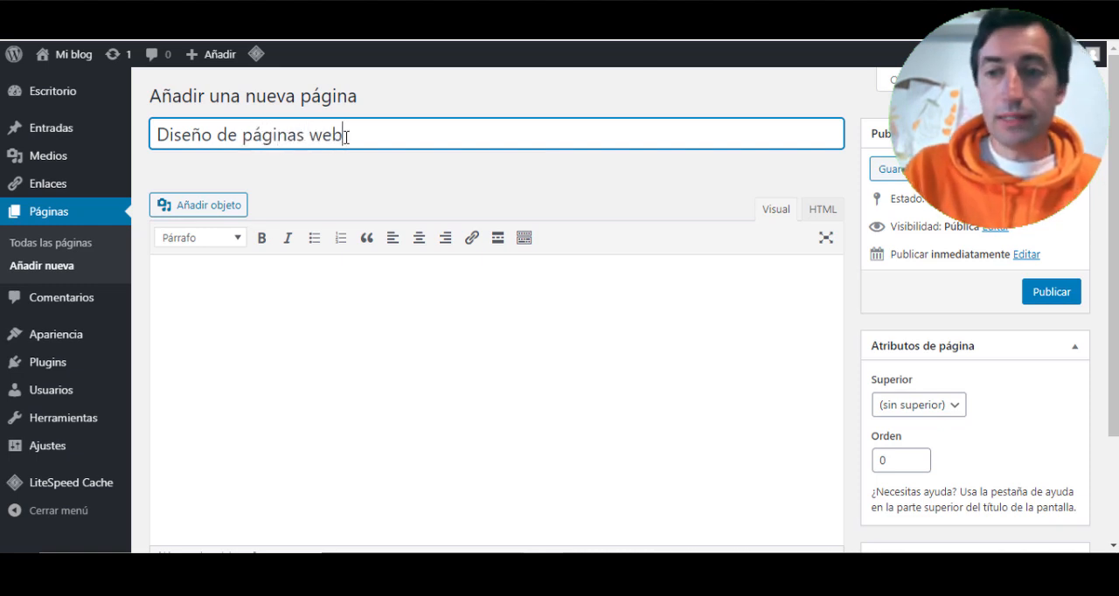
click(1032, 292)
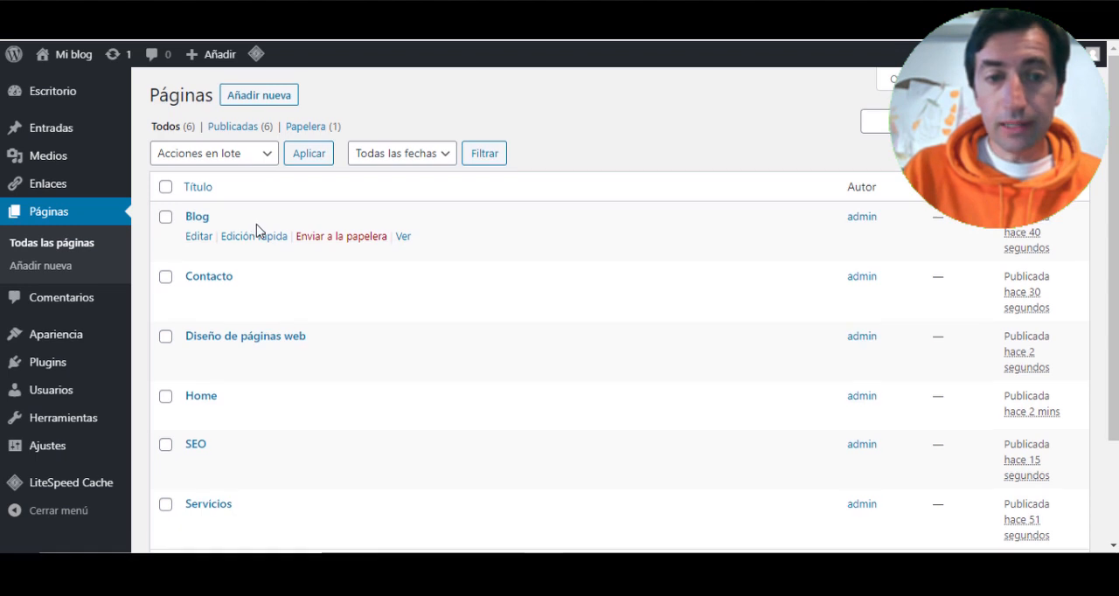
scroll(236, 201, down, 3)
scroll(219, 291, up, 3)
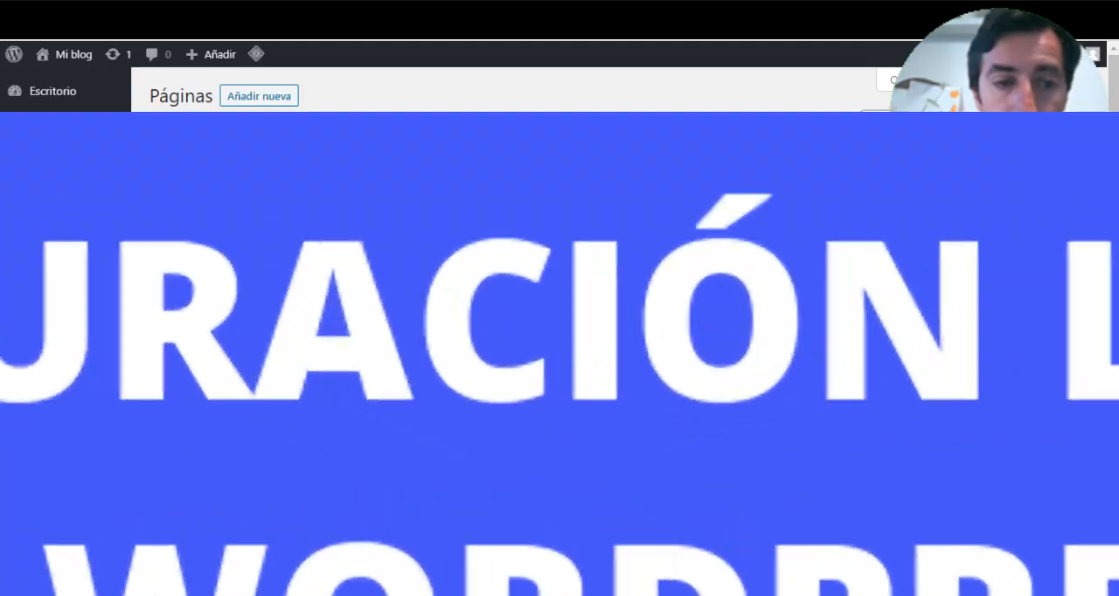
- In the reading settings, make the homepage display a static page with Home as the Portada
mouse_move(54, 446)
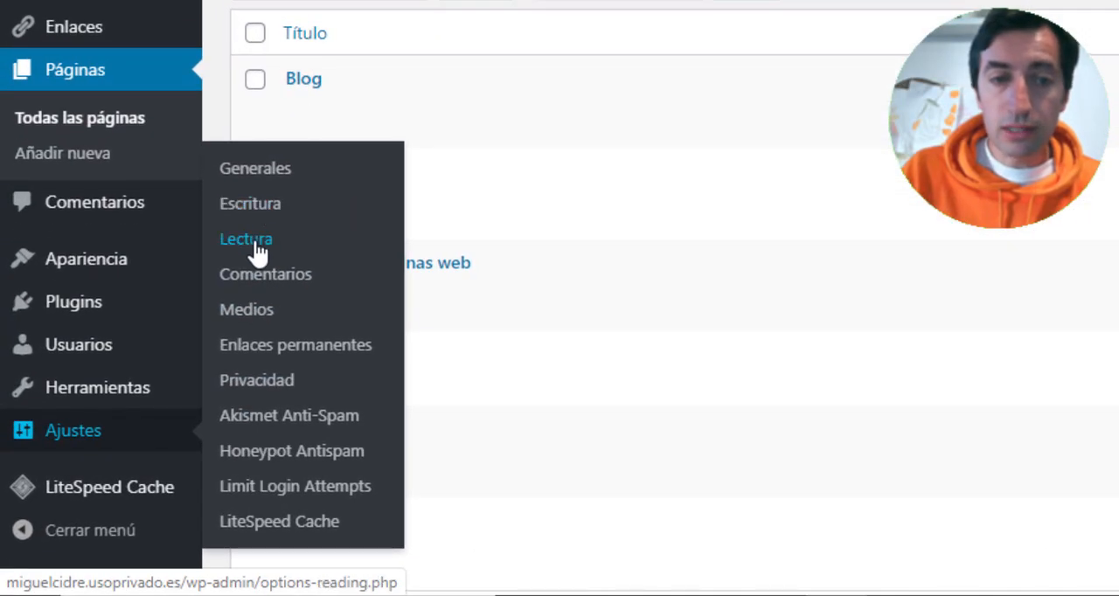
click(258, 253)
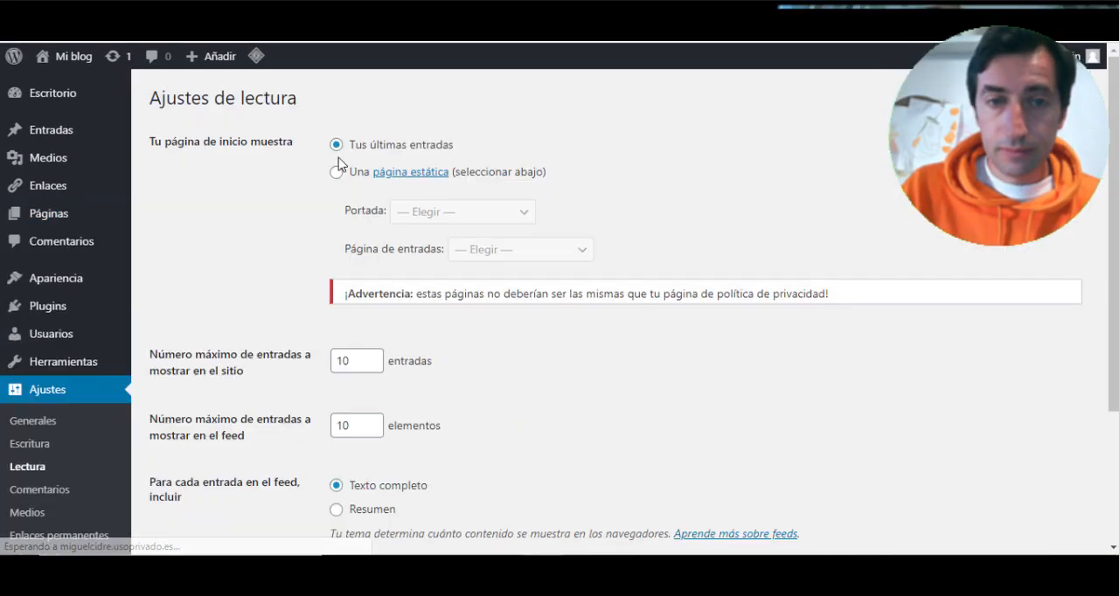
click(338, 174)
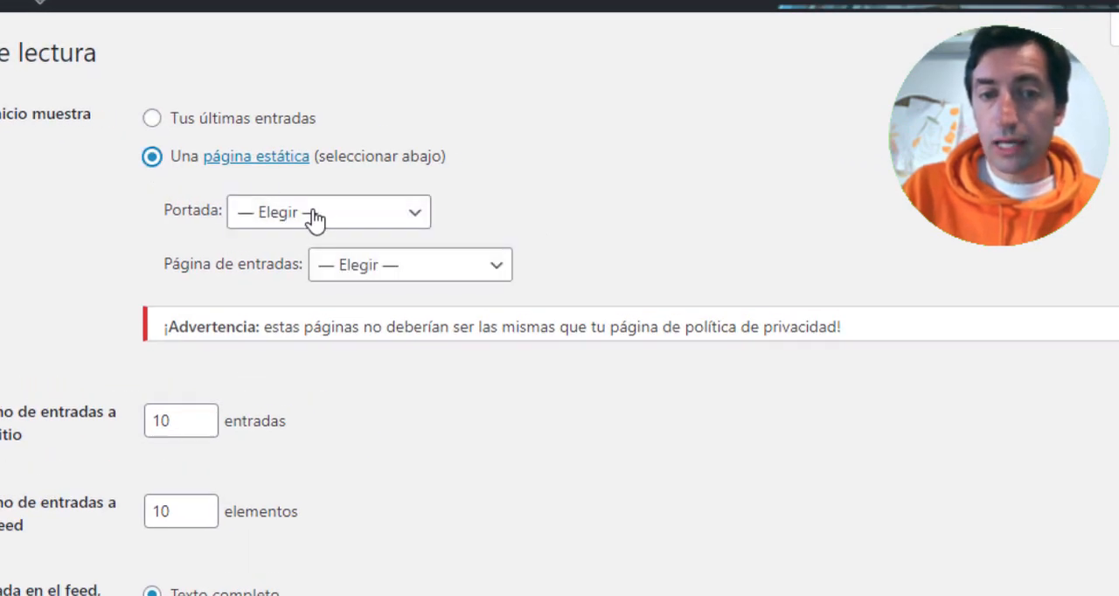
click(314, 218)
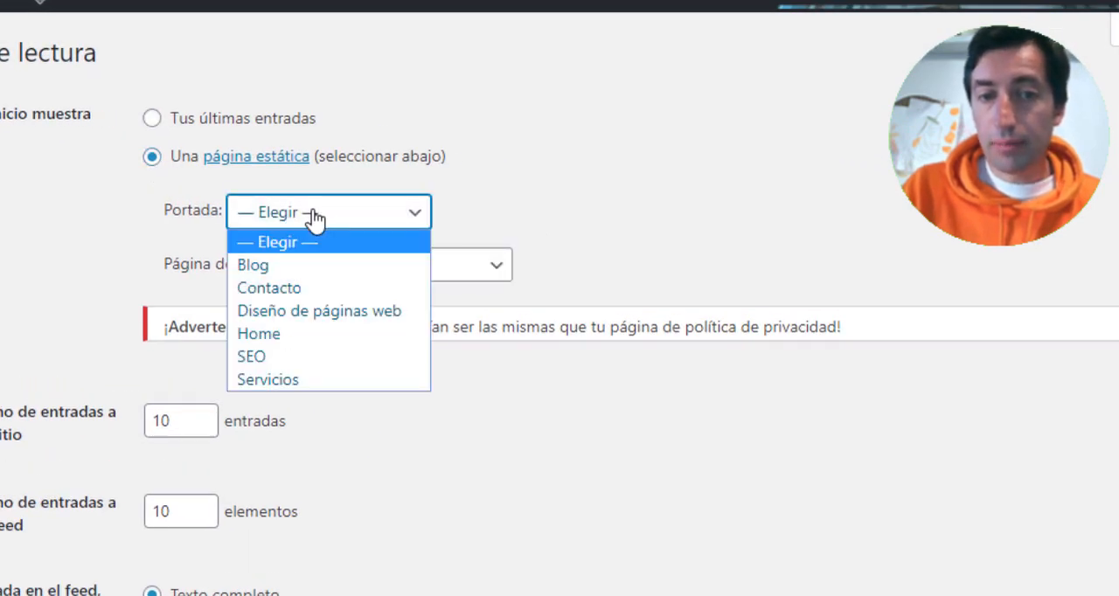
click(280, 333)
click(485, 214)
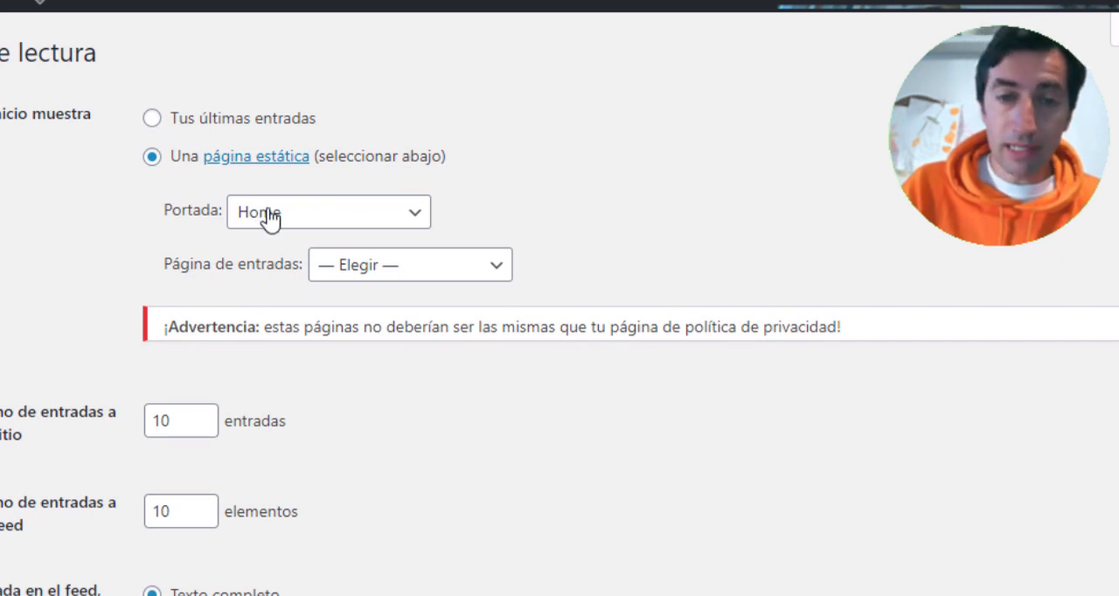
- Set Blog as the Página de entradas and save the reading settings
click(404, 267)
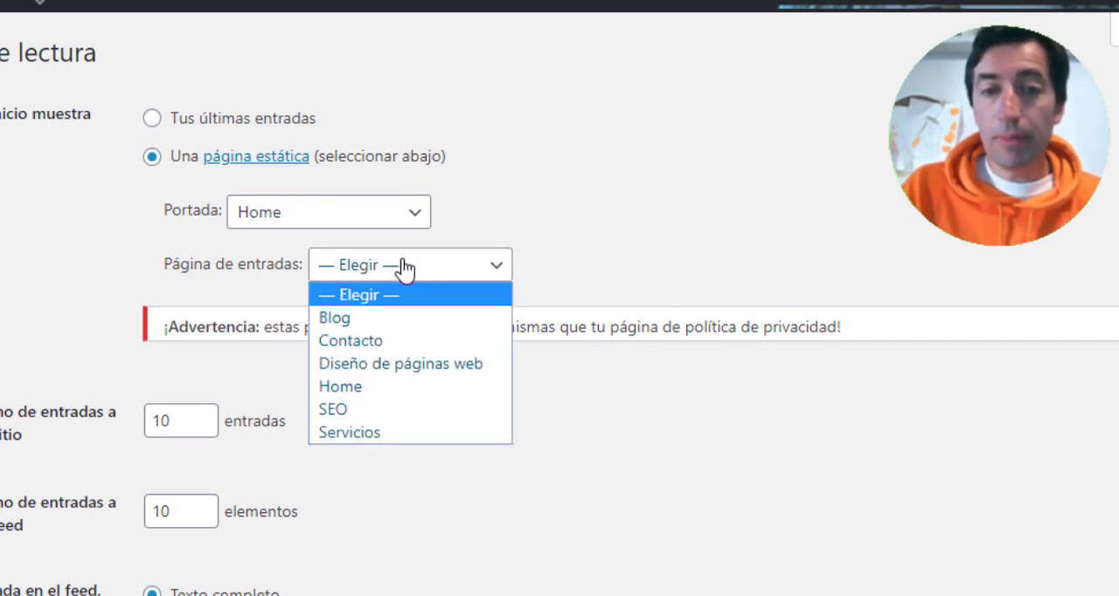
click(381, 320)
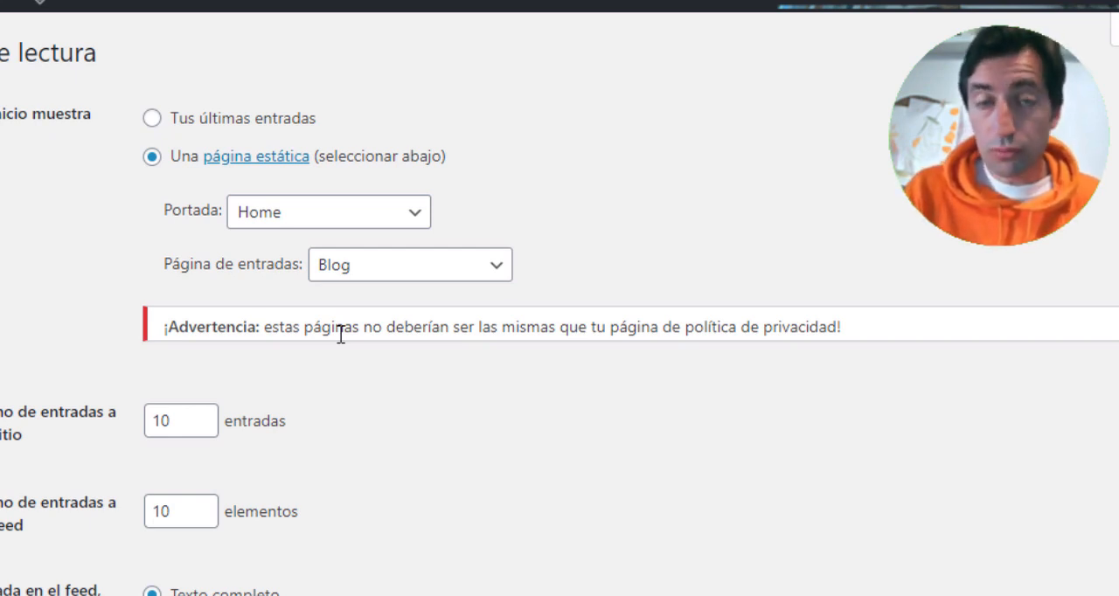
scroll(331, 339, down, 3)
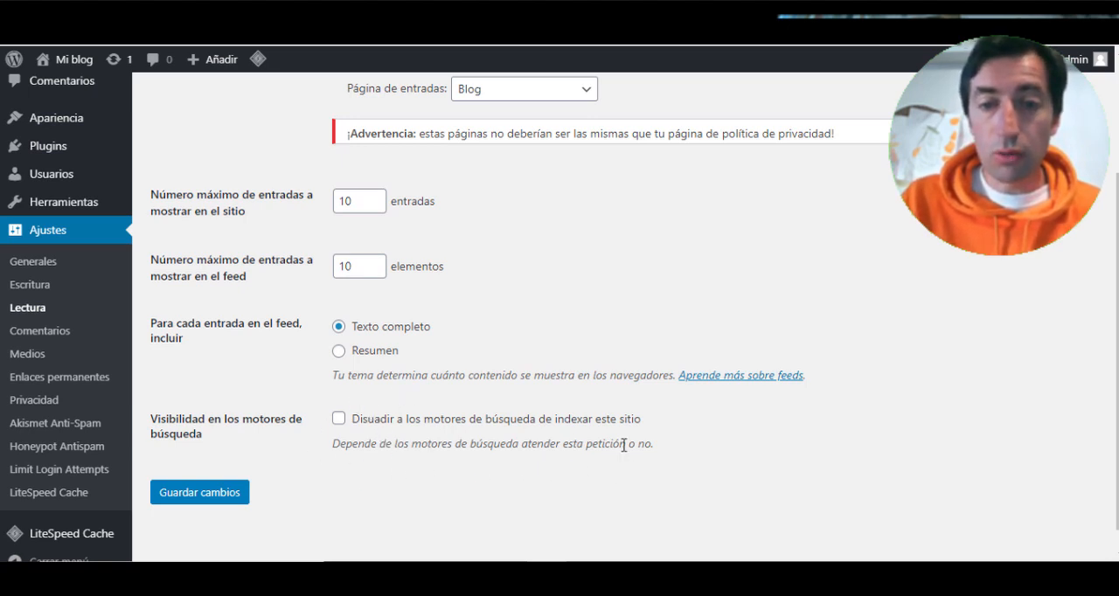
click(205, 492)
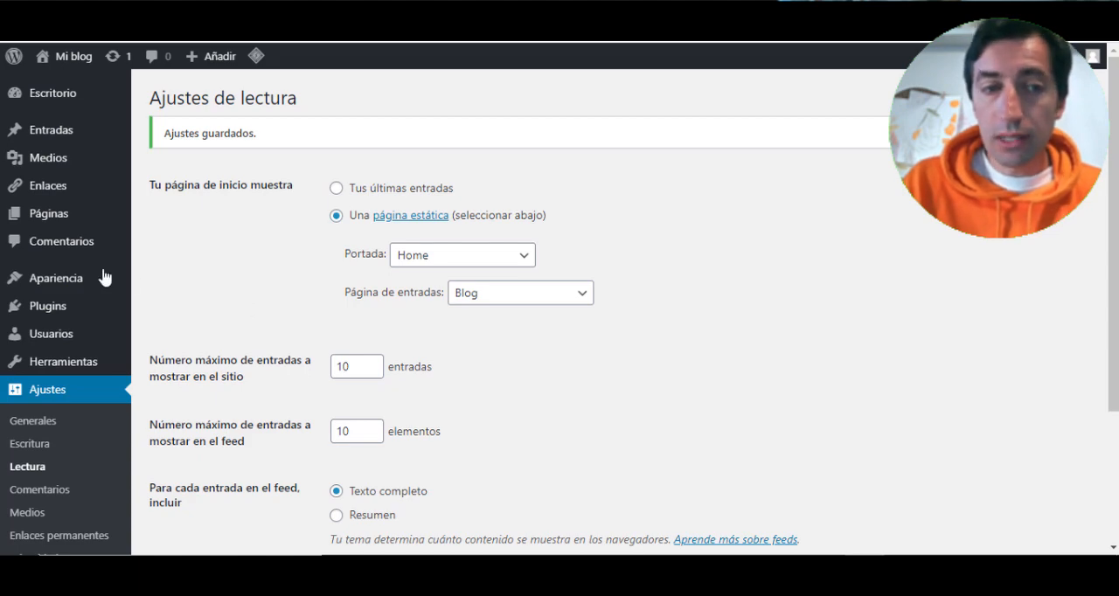
- Open the site's menu management under the appearance settings and create a new menu named menu
mouse_move(57, 278)
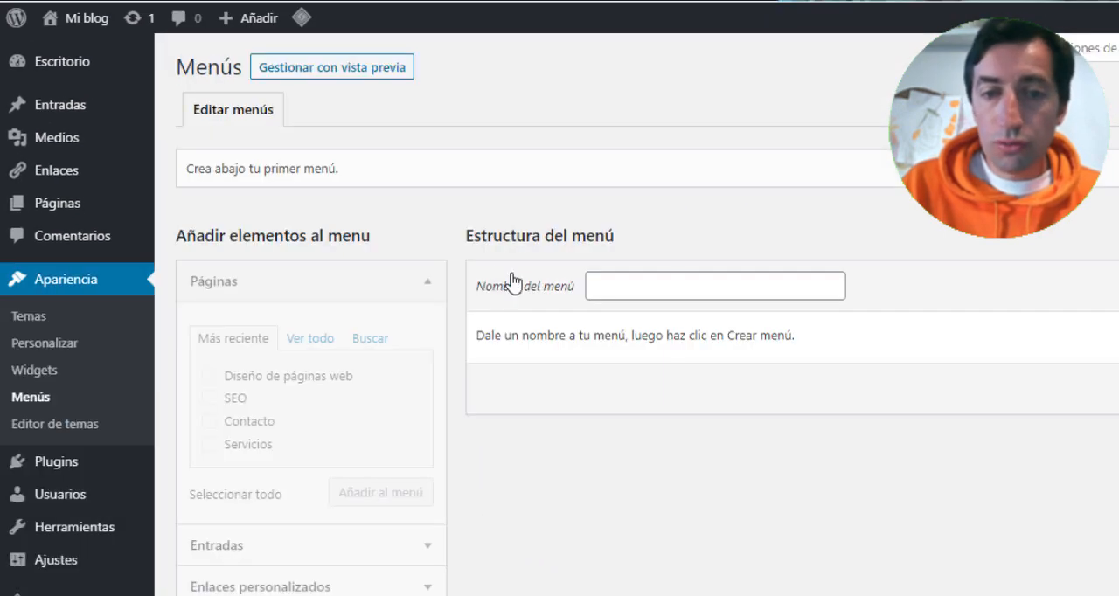
scroll(582, 247, down, 1)
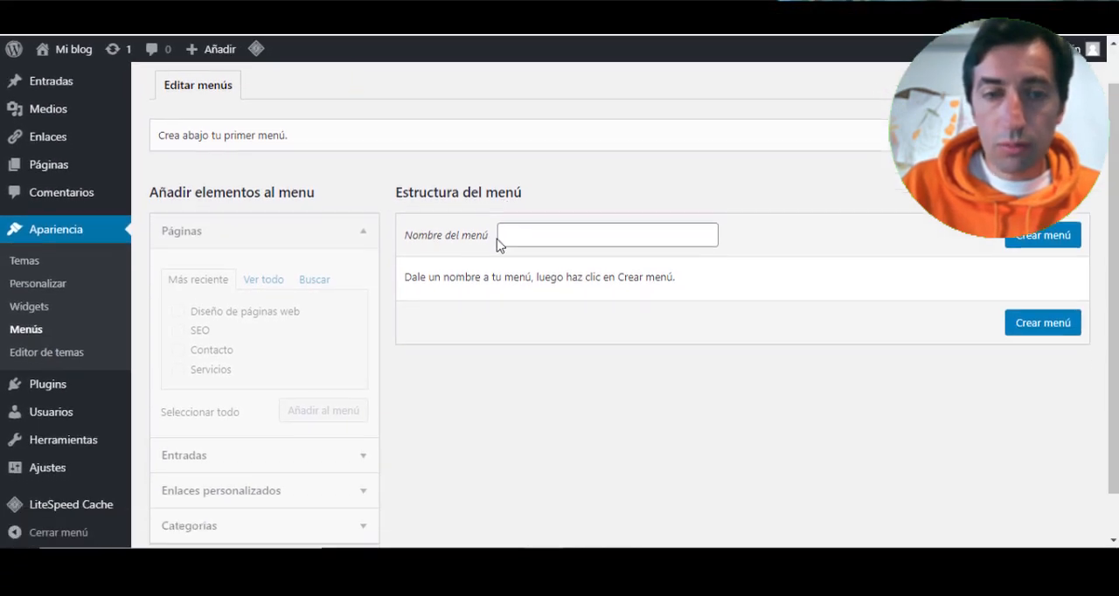
scroll(498, 244, down, 1)
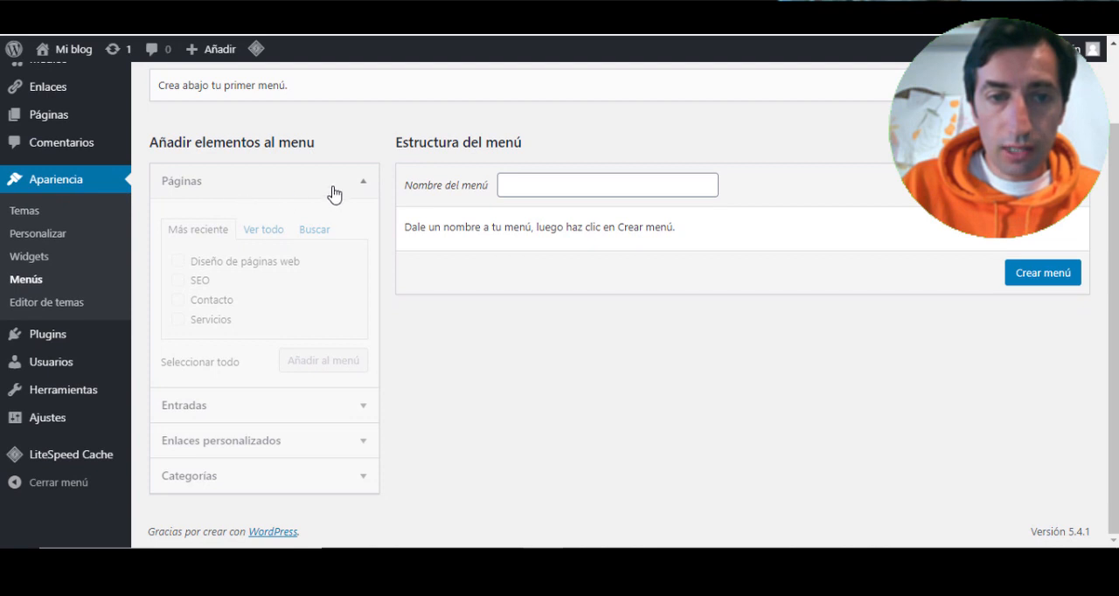
click(622, 181)
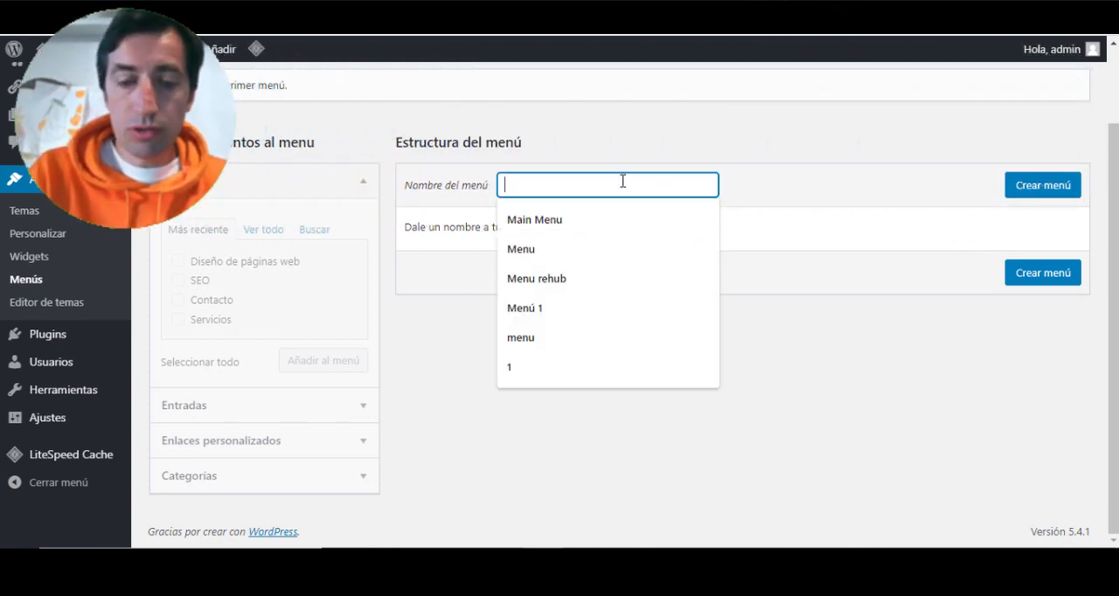
text(menu)
click(1032, 185)
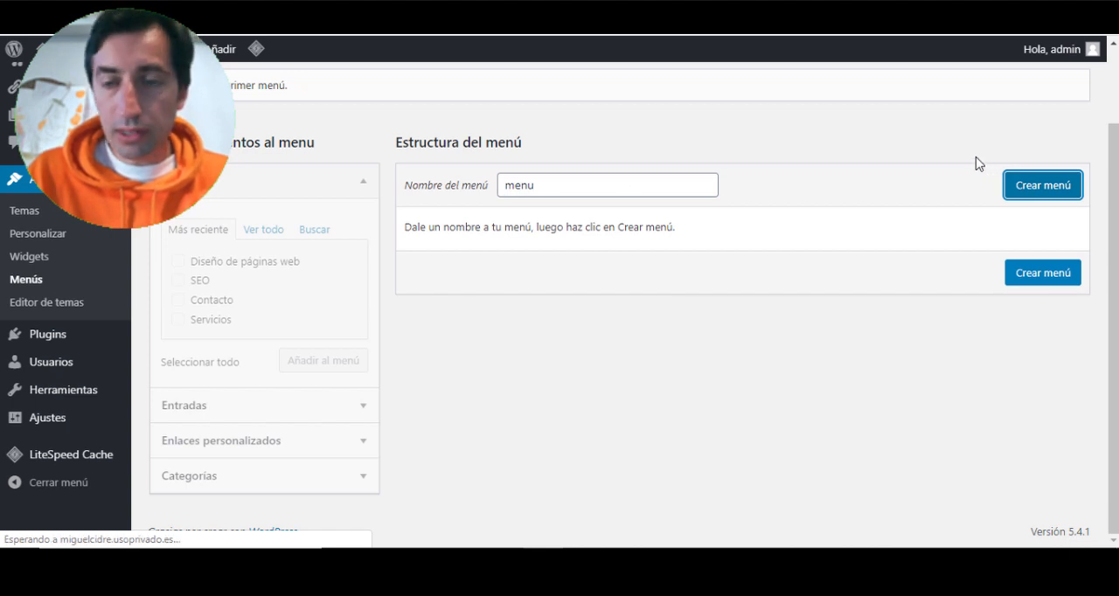
- Examine the Entradas, Enlaces personalizados and Categorías item types that can be added to the menu
scroll(439, 210, down, 2)
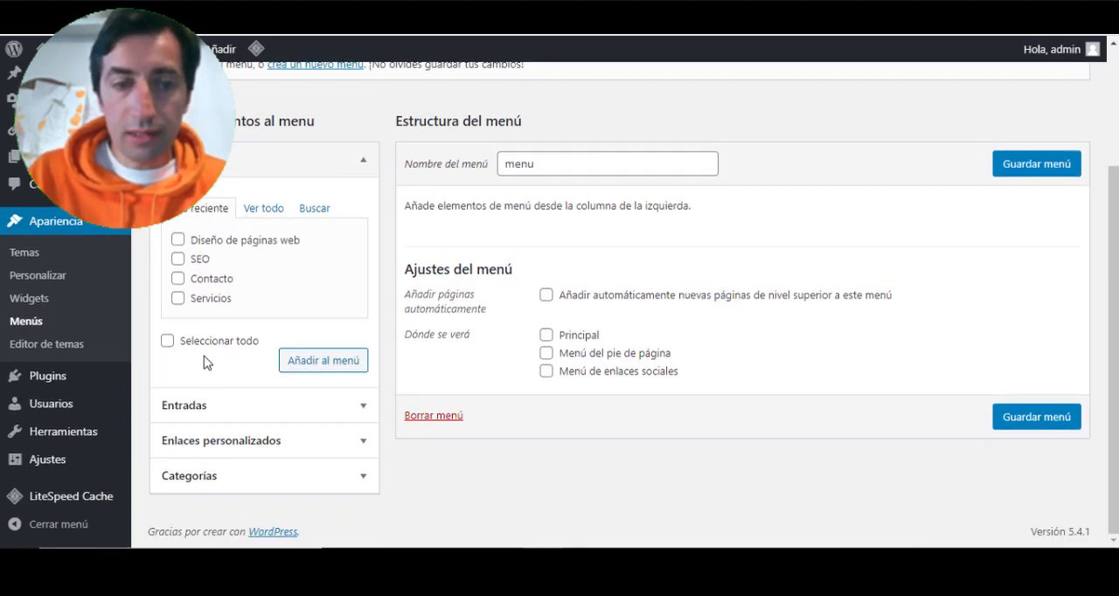
click(307, 407)
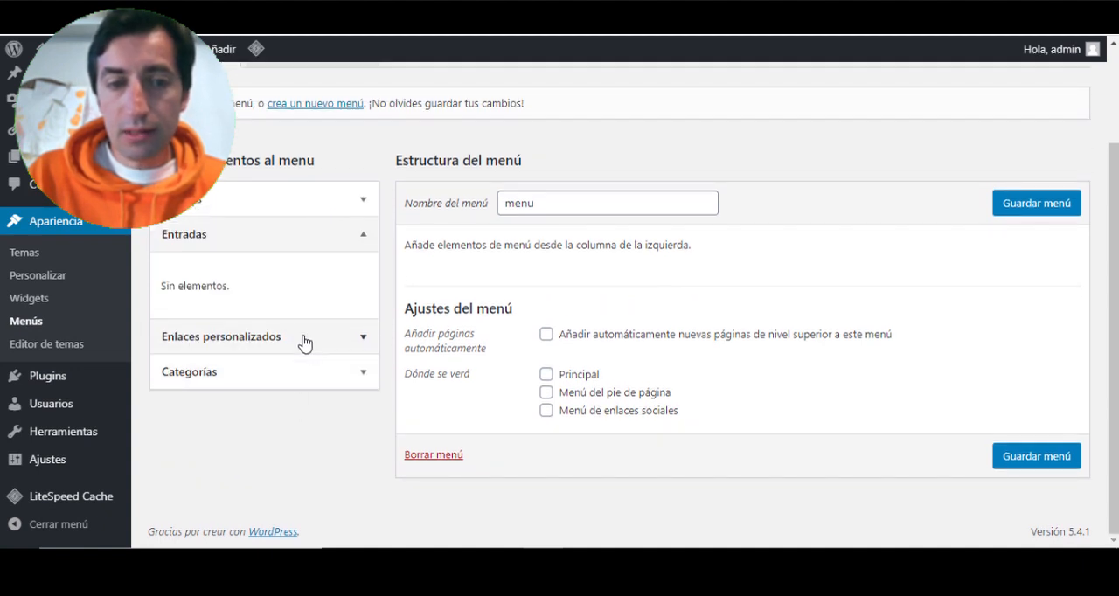
click(304, 342)
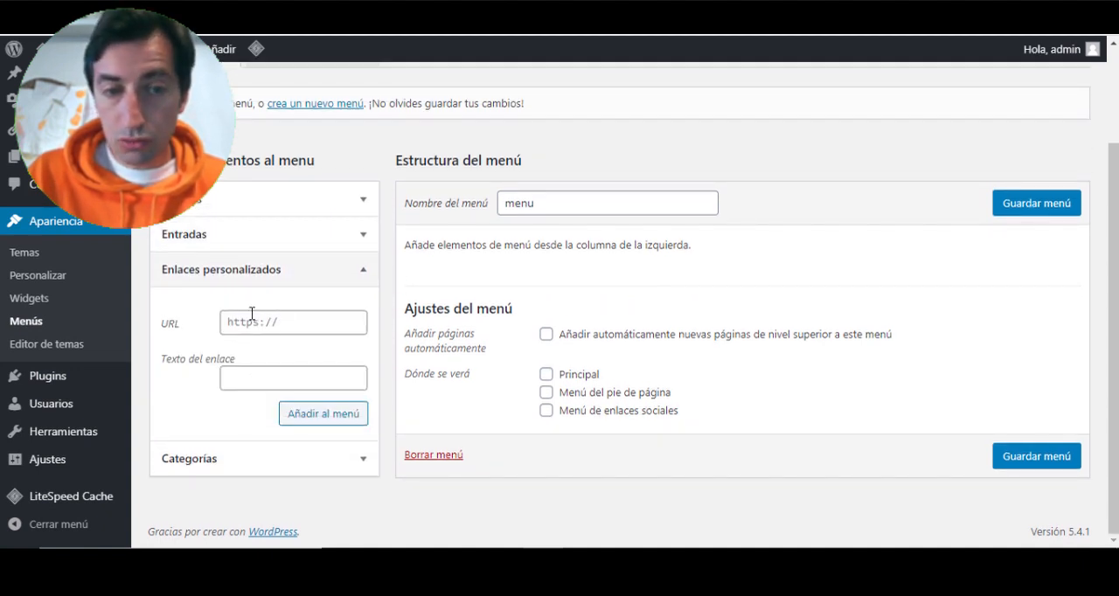
click(306, 467)
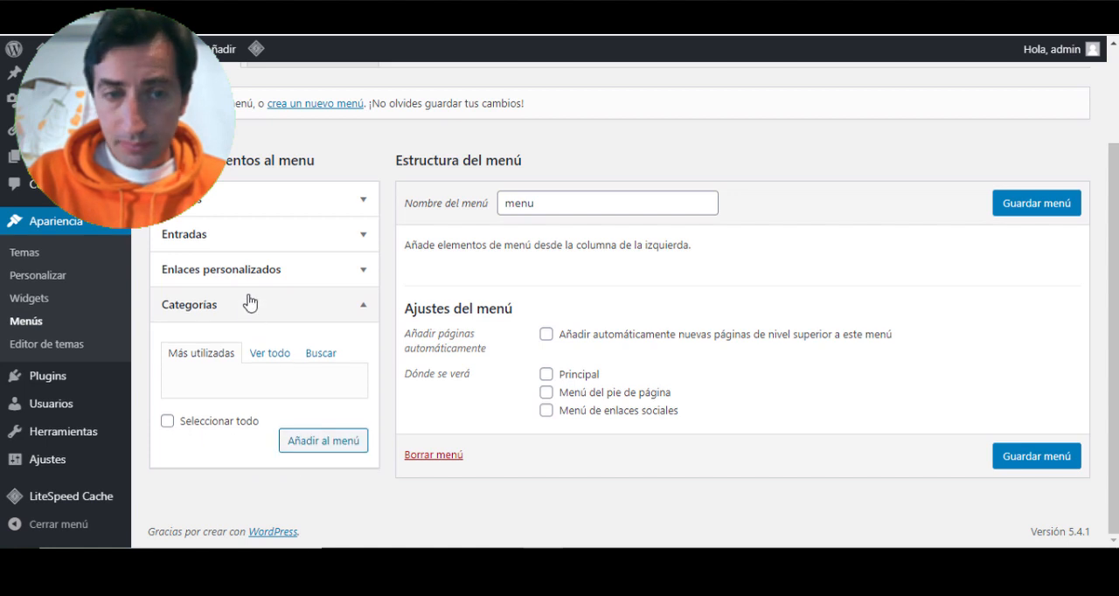
- Add the pages Home, Blog, Contacto, Diseño de páginas web, SEO and Servicios to the menu from the full page list
click(275, 204)
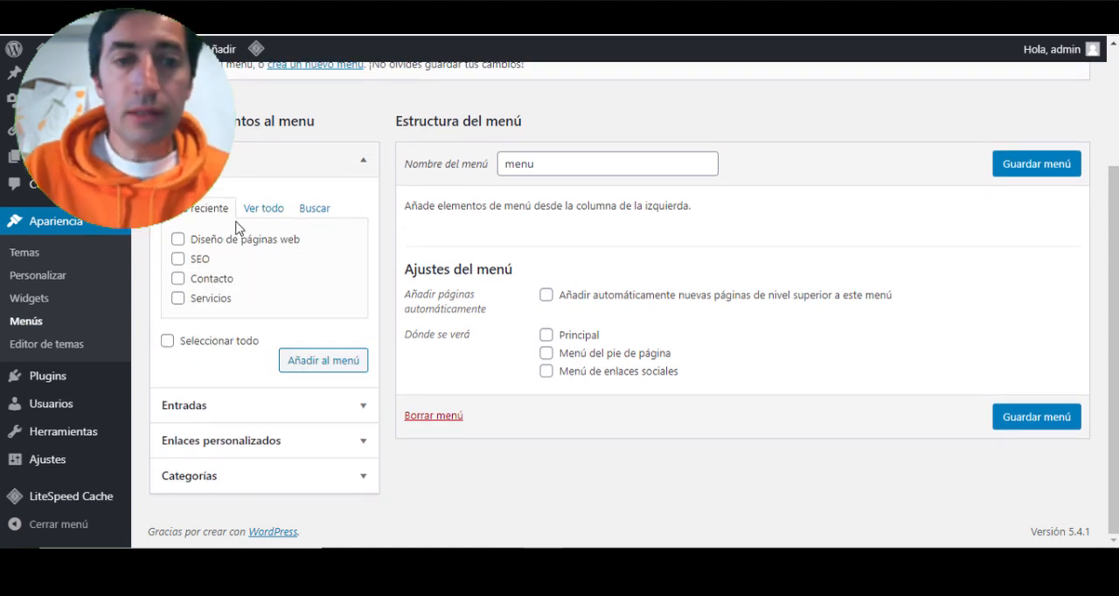
click(259, 209)
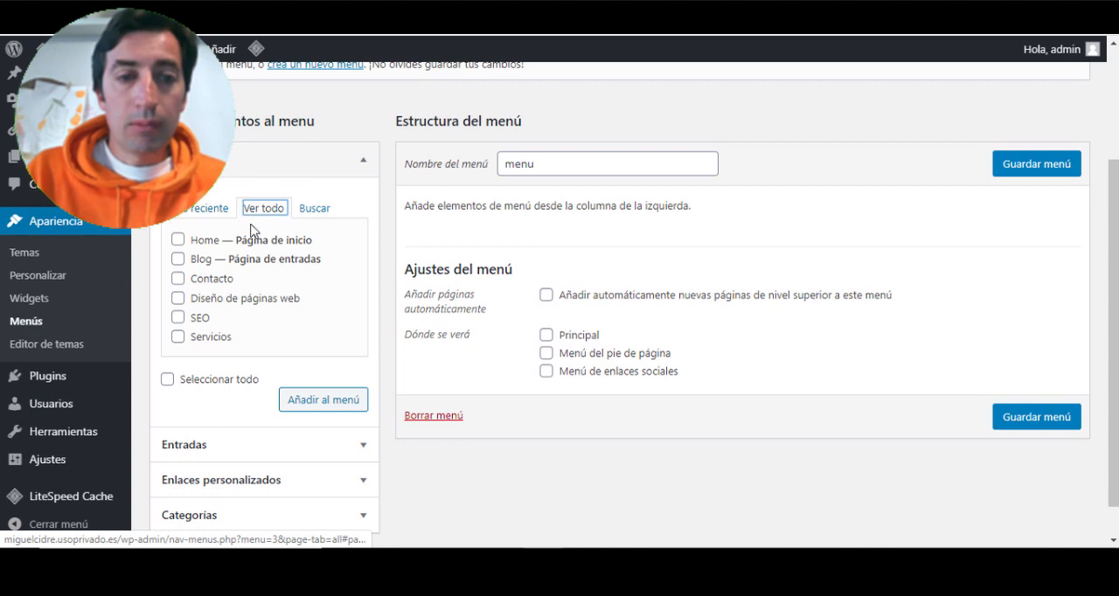
click(178, 260)
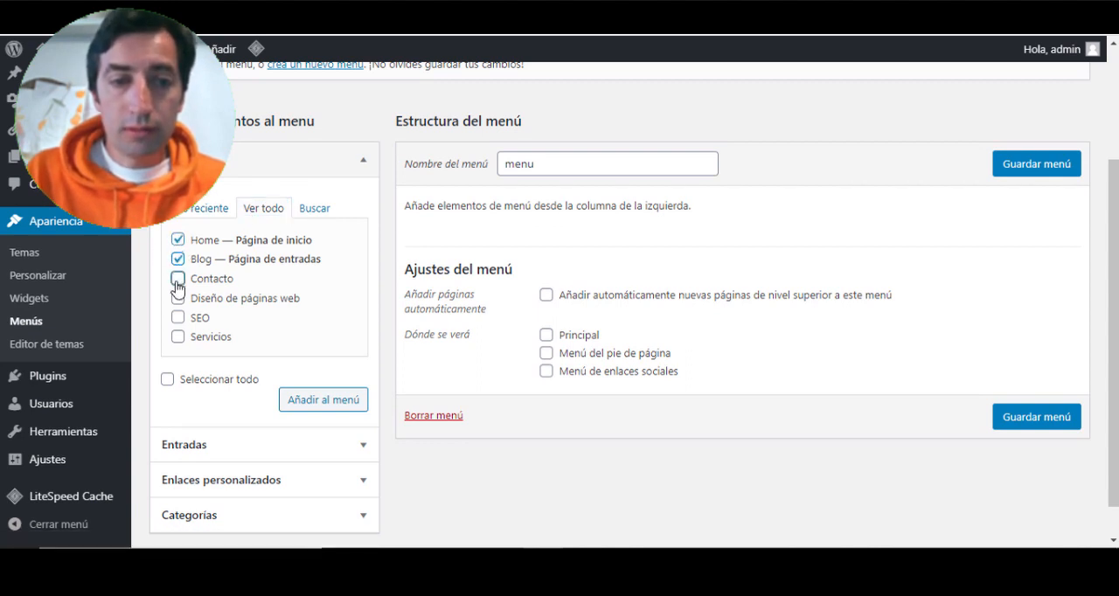
click(178, 278)
click(177, 298)
click(177, 318)
click(177, 336)
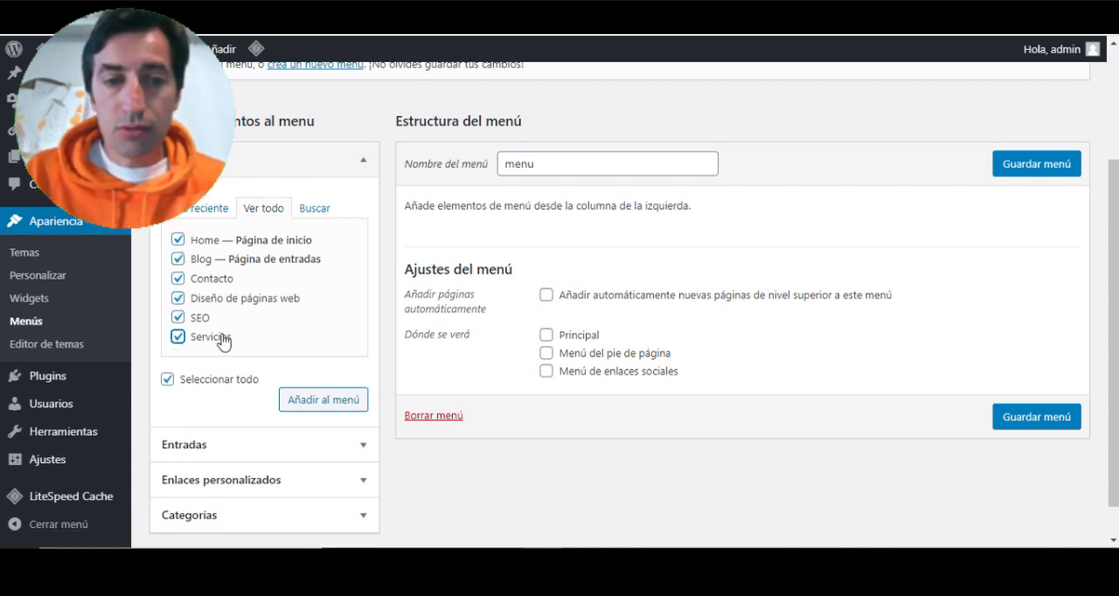
click(308, 399)
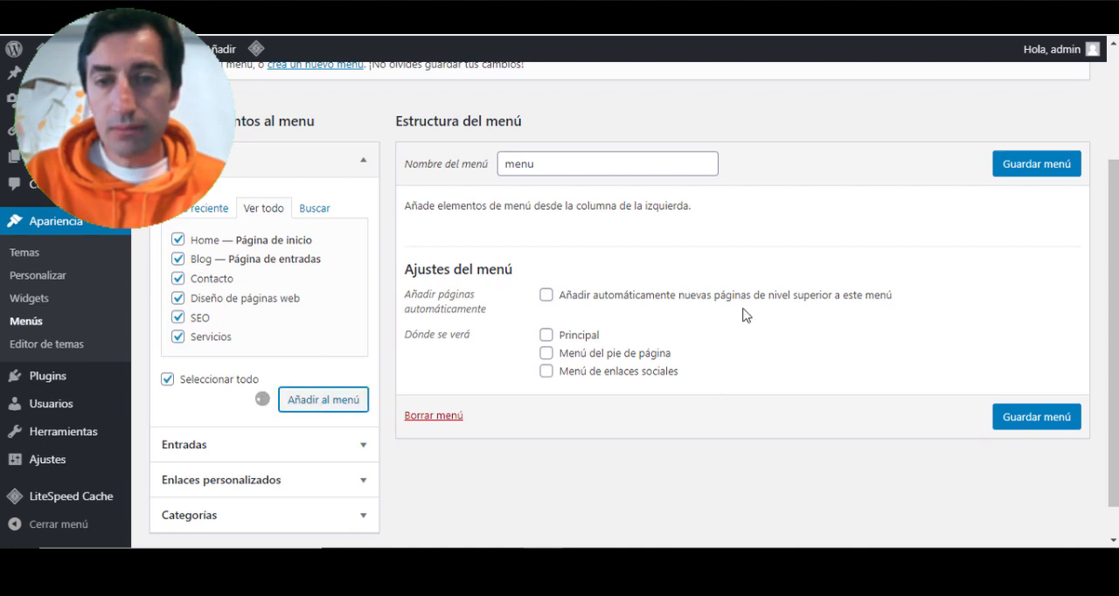
scroll(729, 301, down, 1)
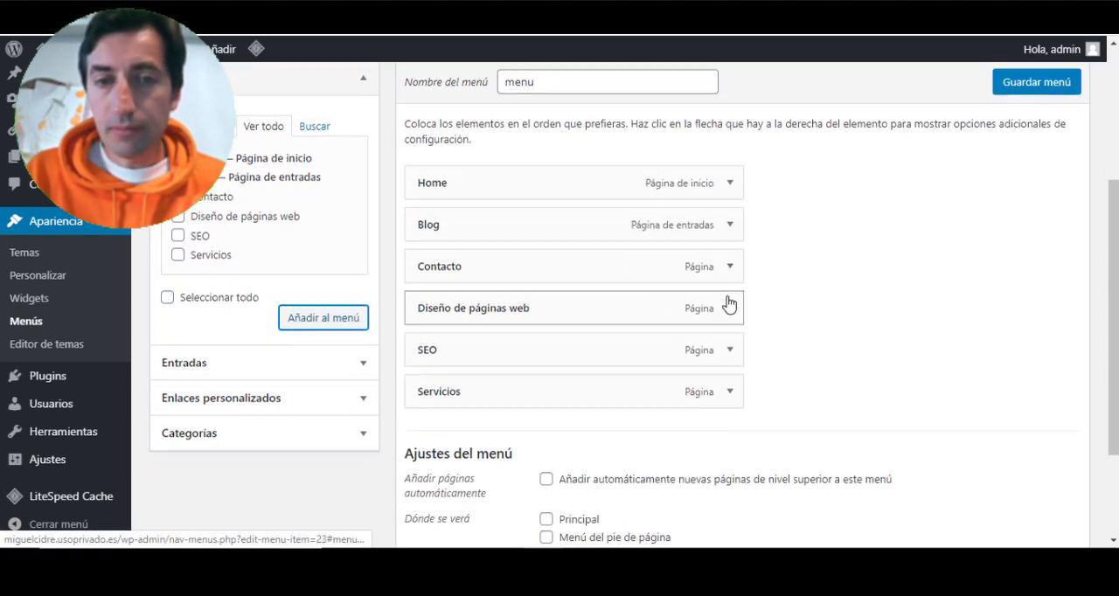
- Reorder the menu as Home, Servicios, Contacto, Blog, nesting SEO and Diseño de páginas web as subitems of Servicios
drag(556, 226, 549, 376)
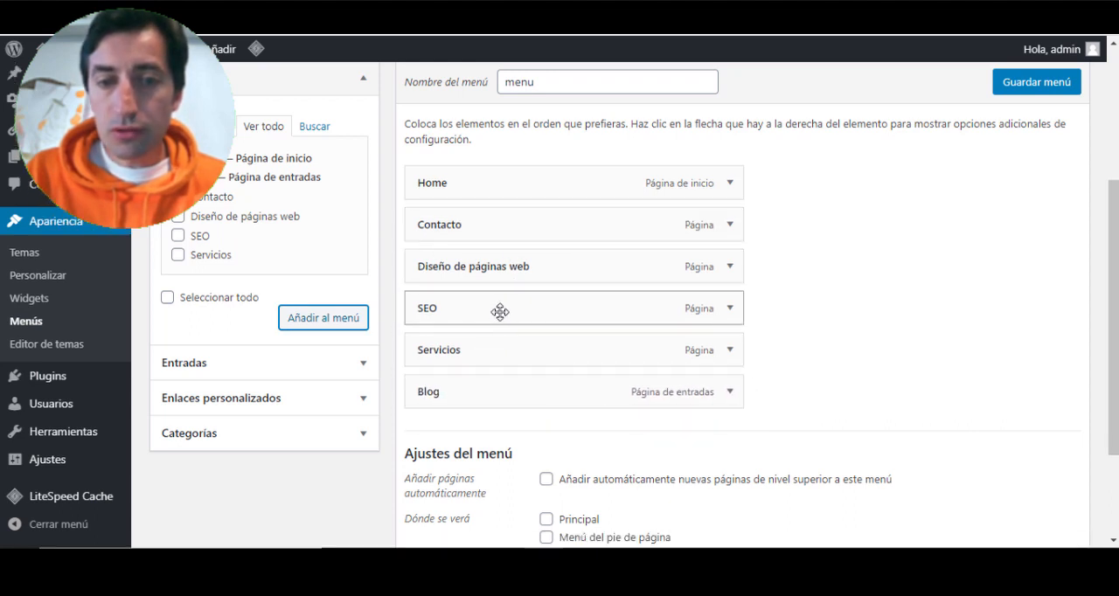
drag(500, 312, 521, 343)
drag(507, 268, 529, 346)
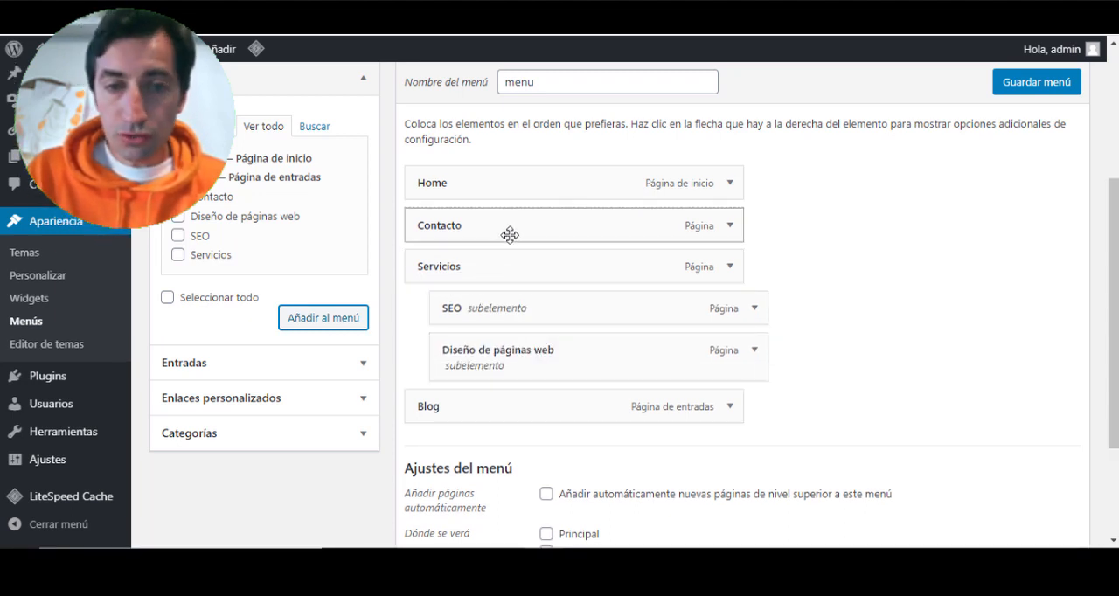
drag(510, 234, 502, 365)
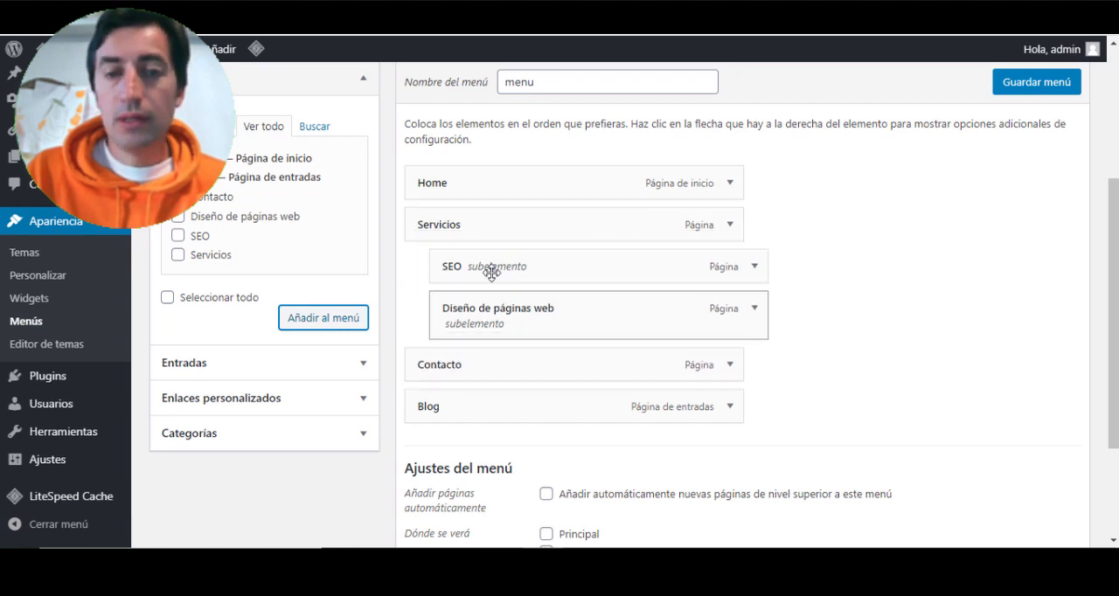
- Change the navigation label of the Home menu item to Inicio
click(727, 185)
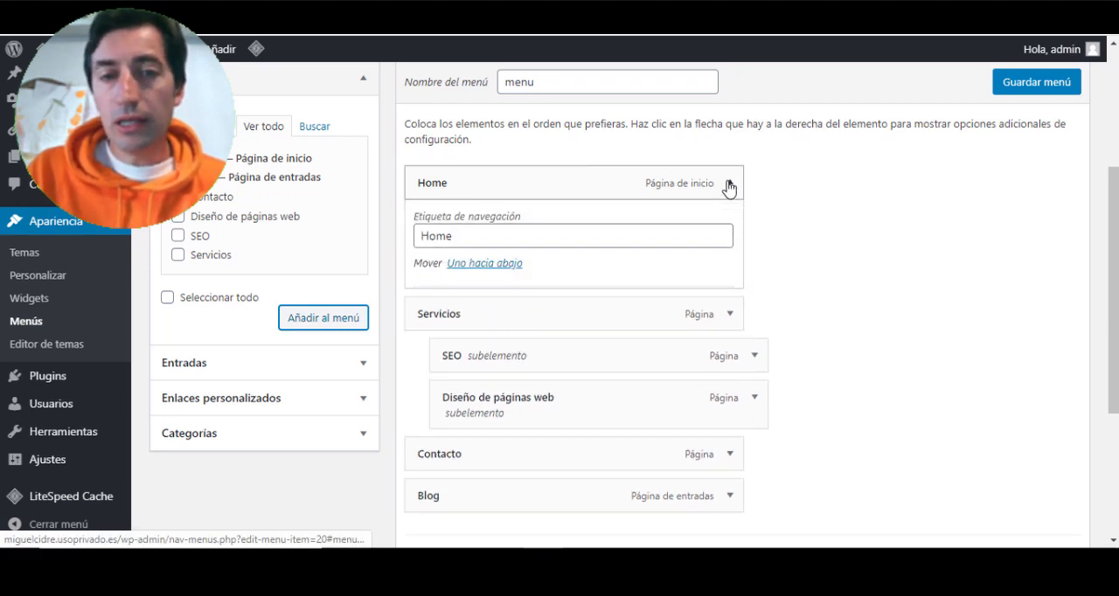
drag(490, 238, 397, 239)
text(Inicio)
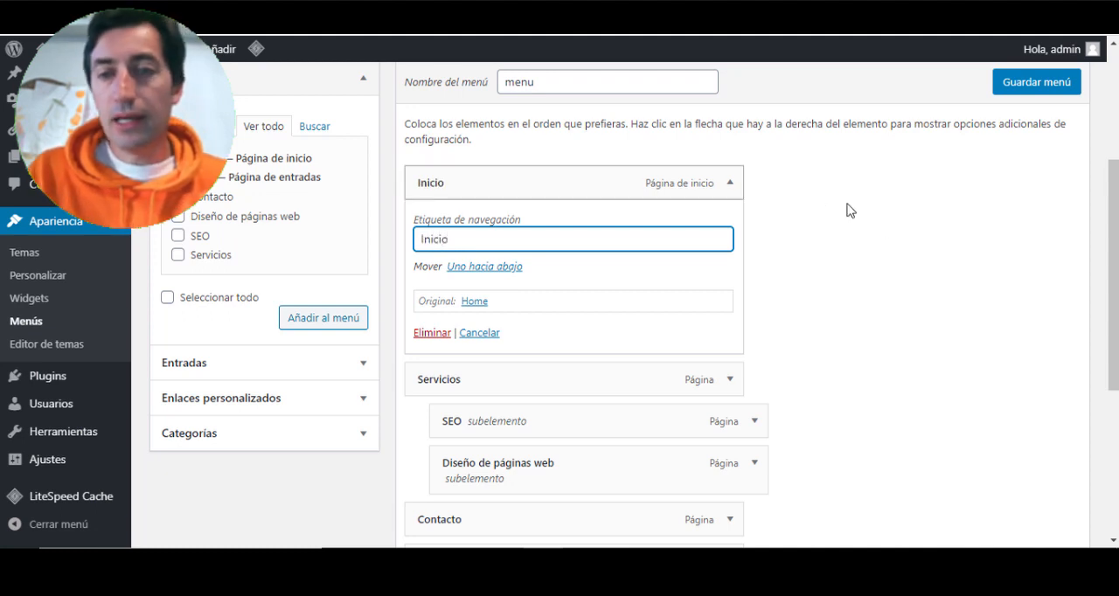
click(886, 228)
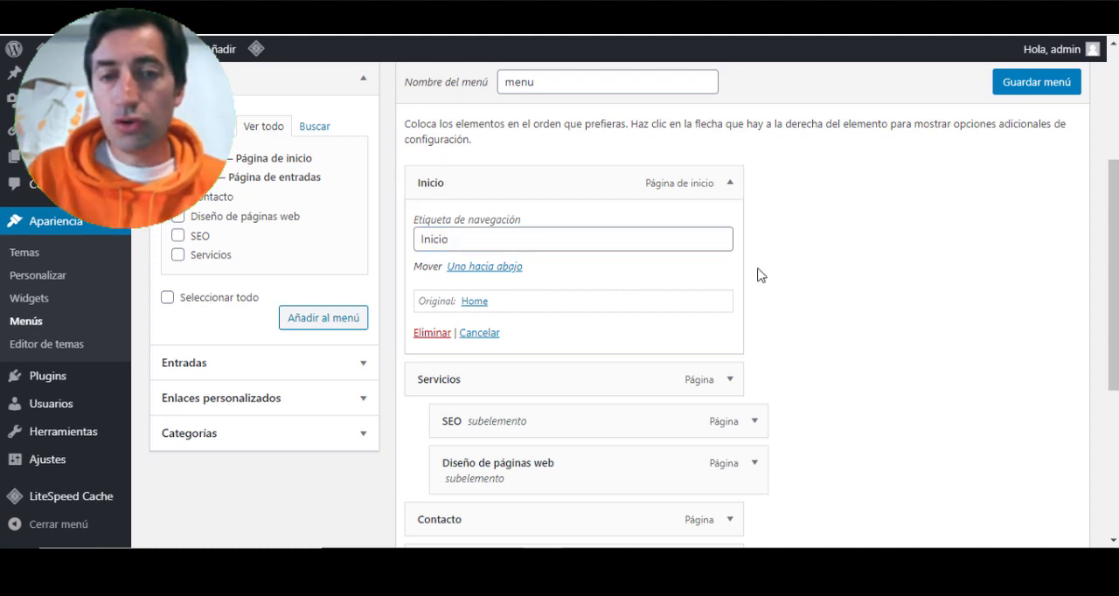
click(726, 187)
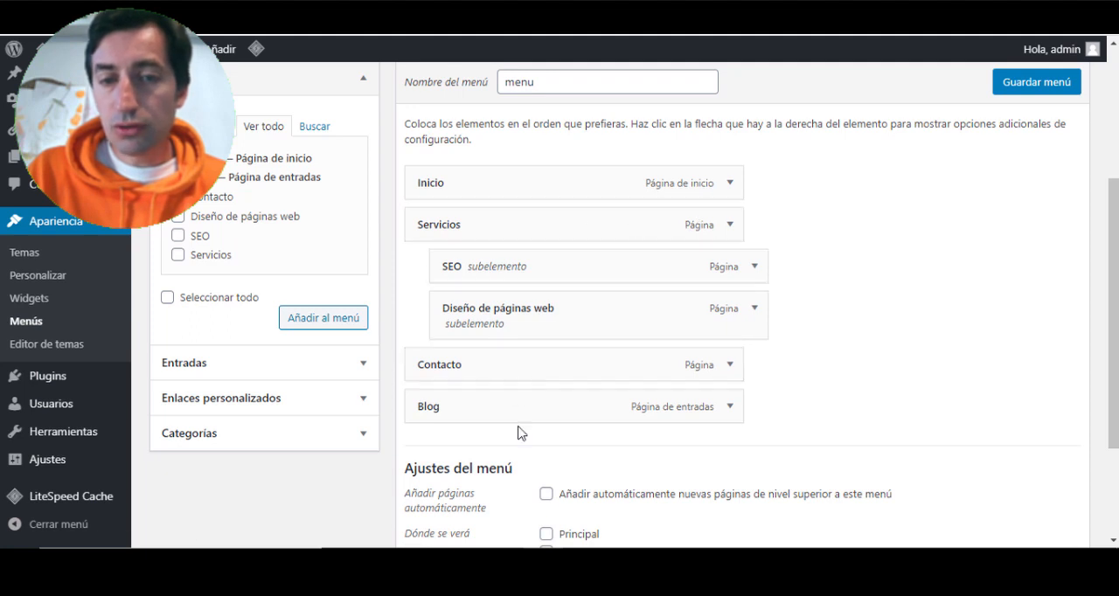
- Assign the menu to the Principal location, save it, and check the Servicios submenu on the site's reloaded front page
scroll(855, 399, down, 3)
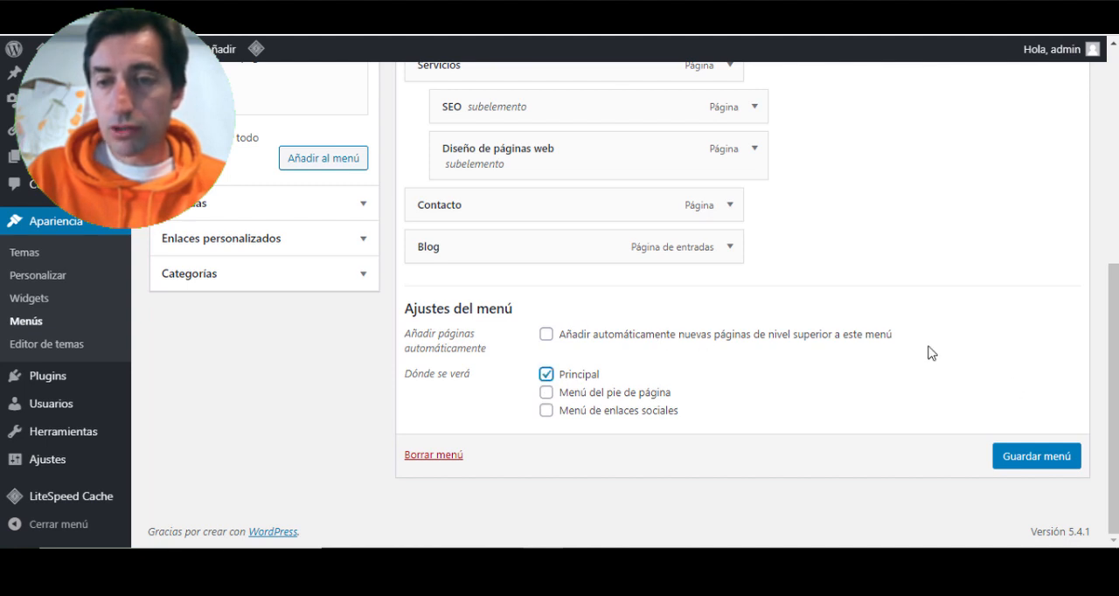
click(1037, 456)
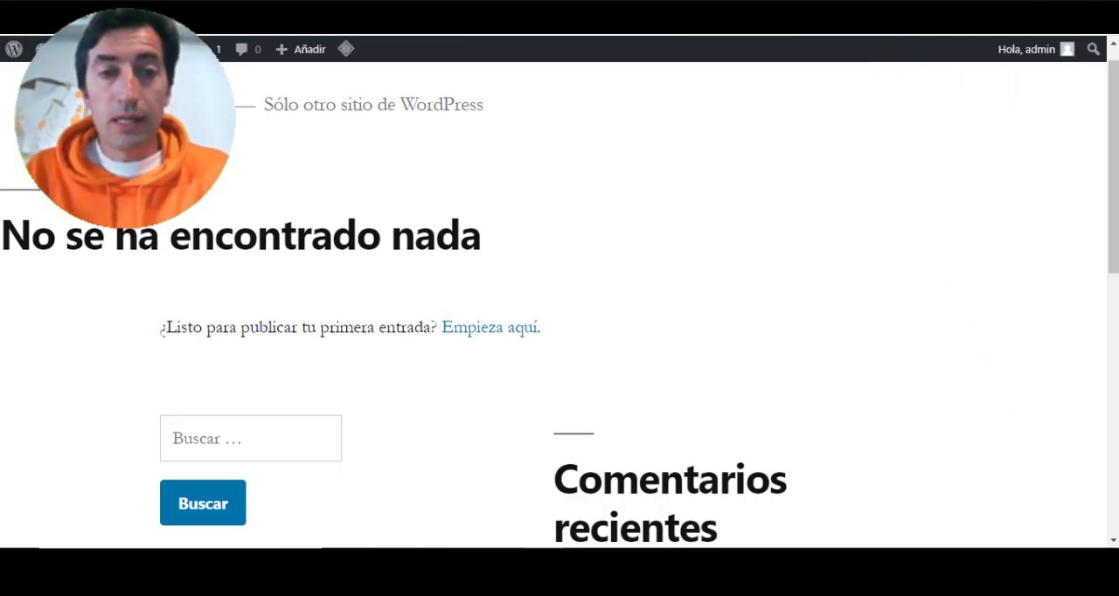
key(F5)
mouse_move(269, 141)
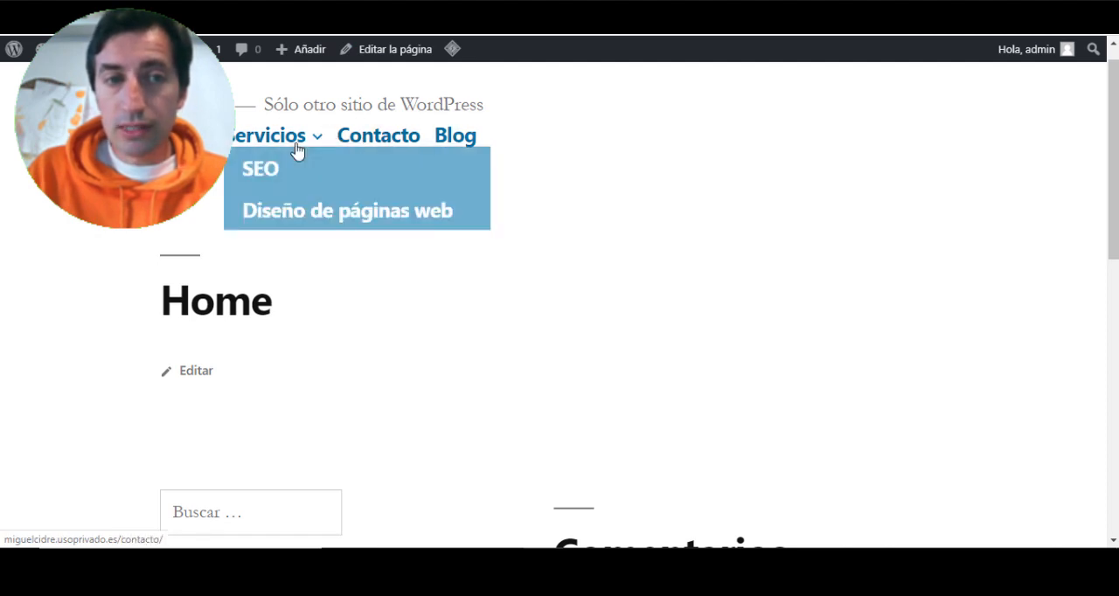
- Return to the WordPress administration, open the installed themes and activate the Twenty Seventeen theme
click(131, 11)
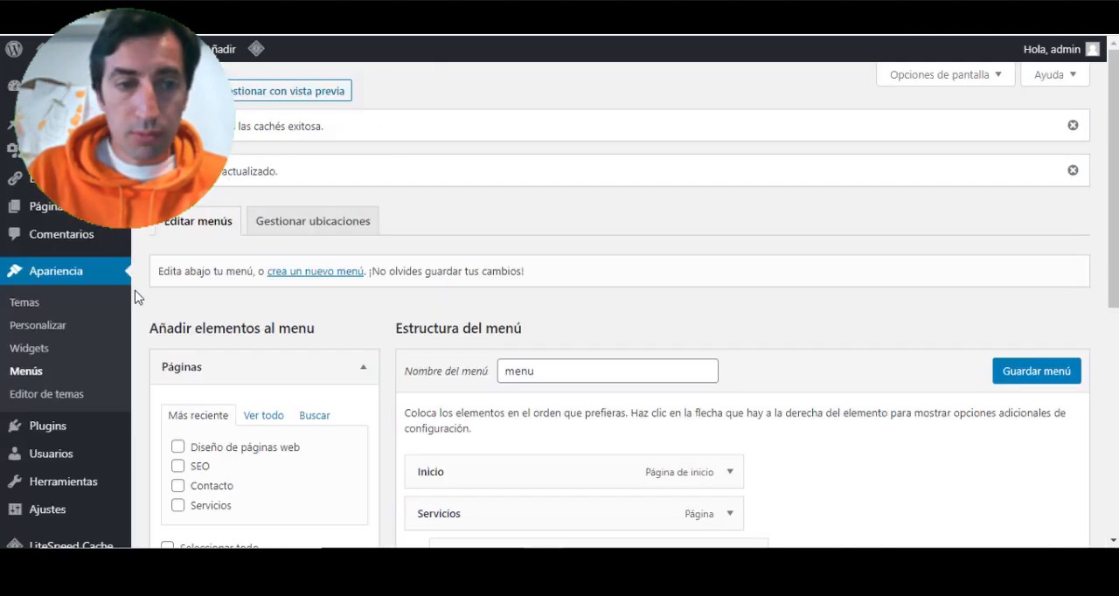
click(66, 304)
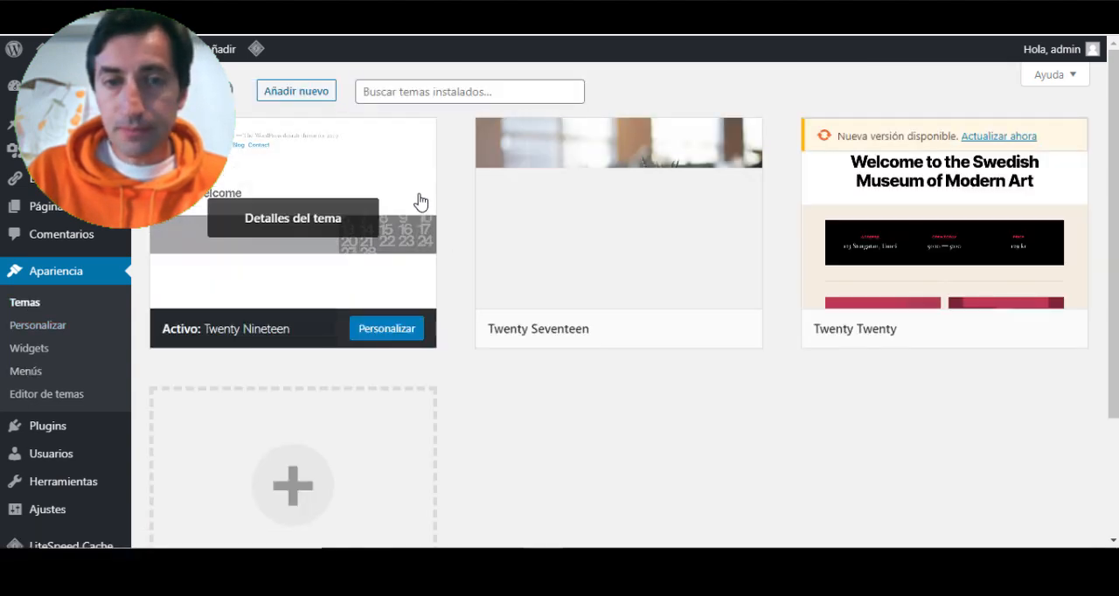
mouse_move(670, 242)
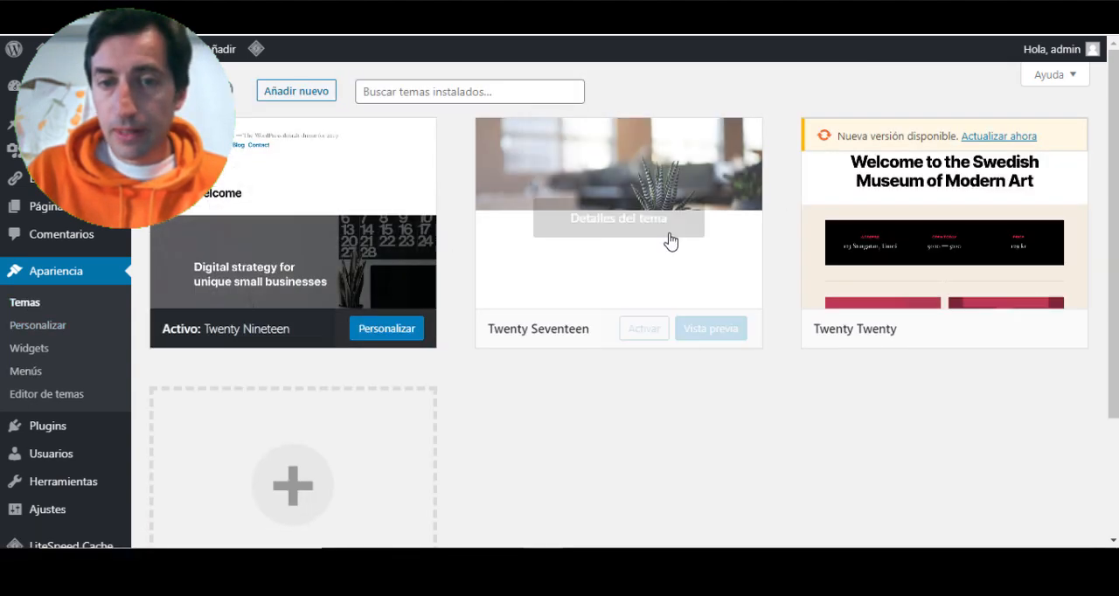
click(643, 329)
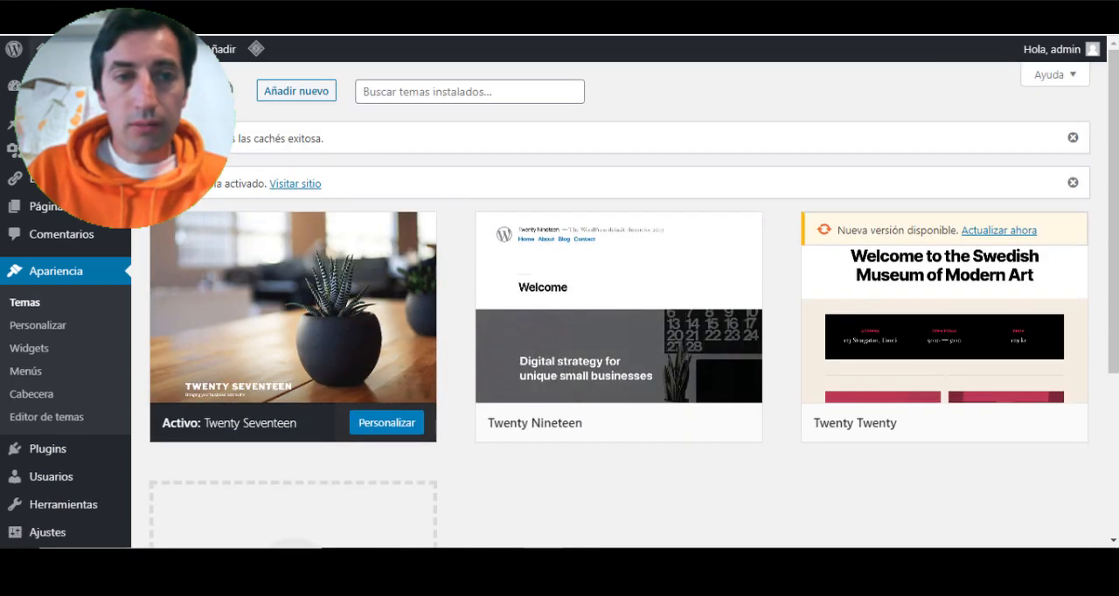
- Reload the site's front page and examine its header, menu and content under the Twenty Seventeen theme
key(ctrl+shift+Tab)
key(F5)
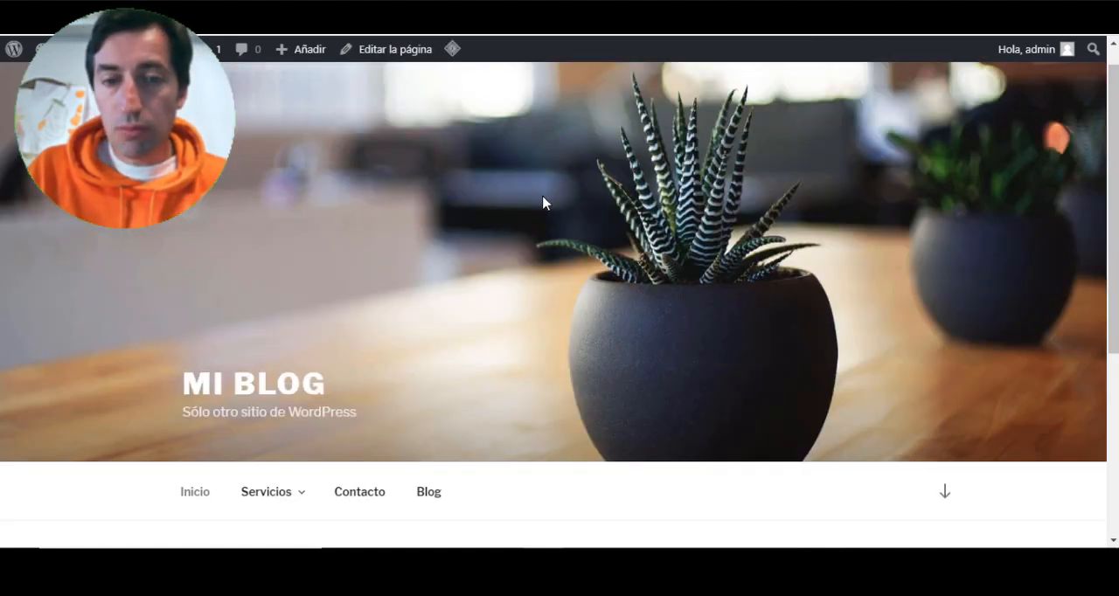
scroll(542, 203, down, 4)
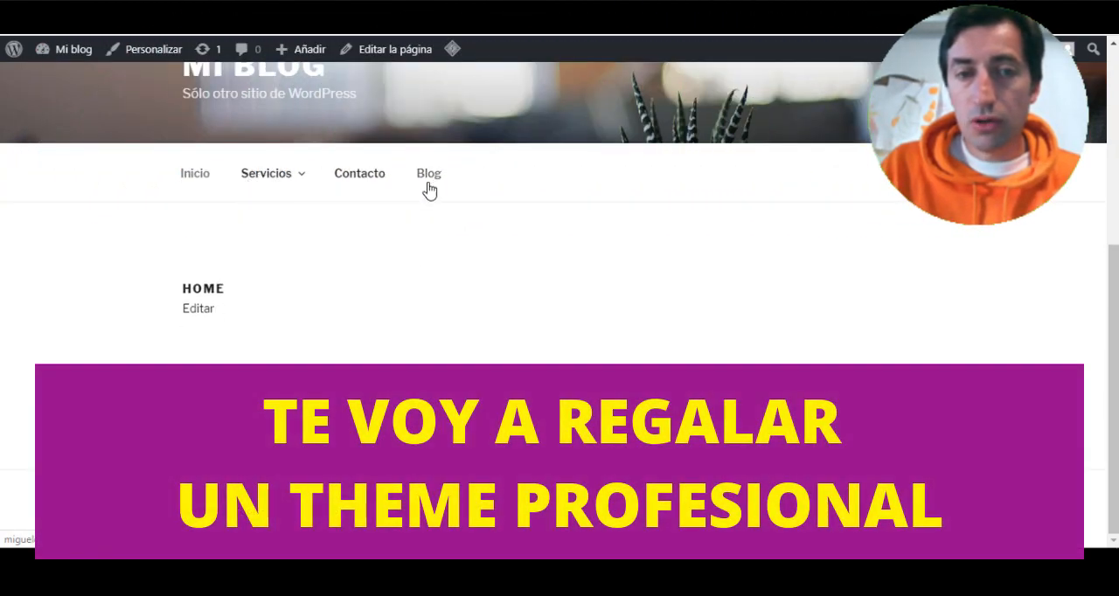
scroll(421, 194, up, 4)
scroll(421, 194, down, 4)
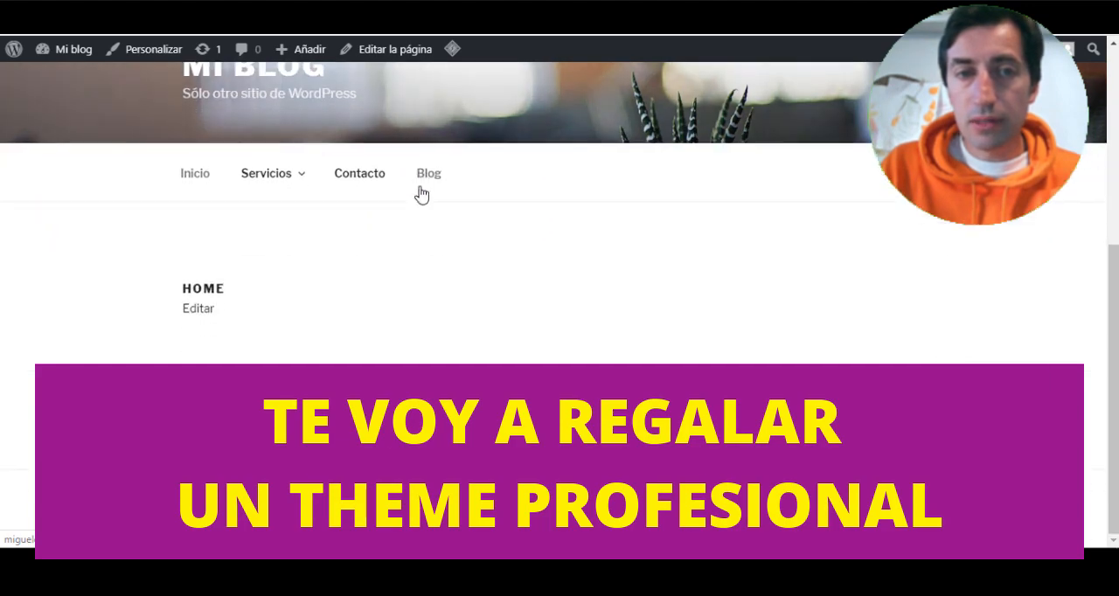
scroll(421, 194, up, 4)
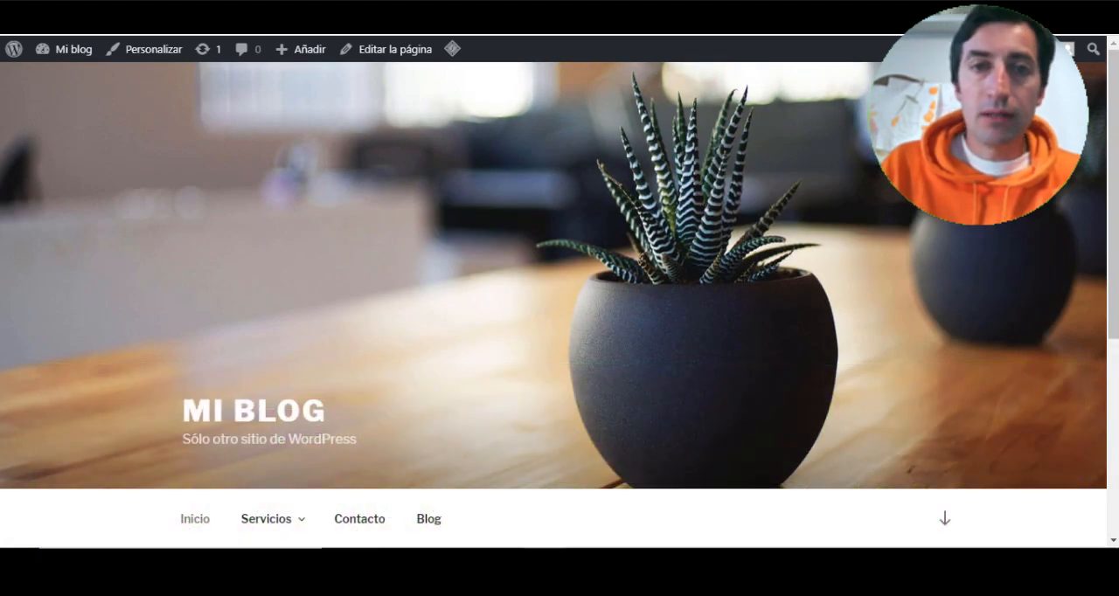
- Go back to the Temas screen and look over the installed themes
click(374, 11)
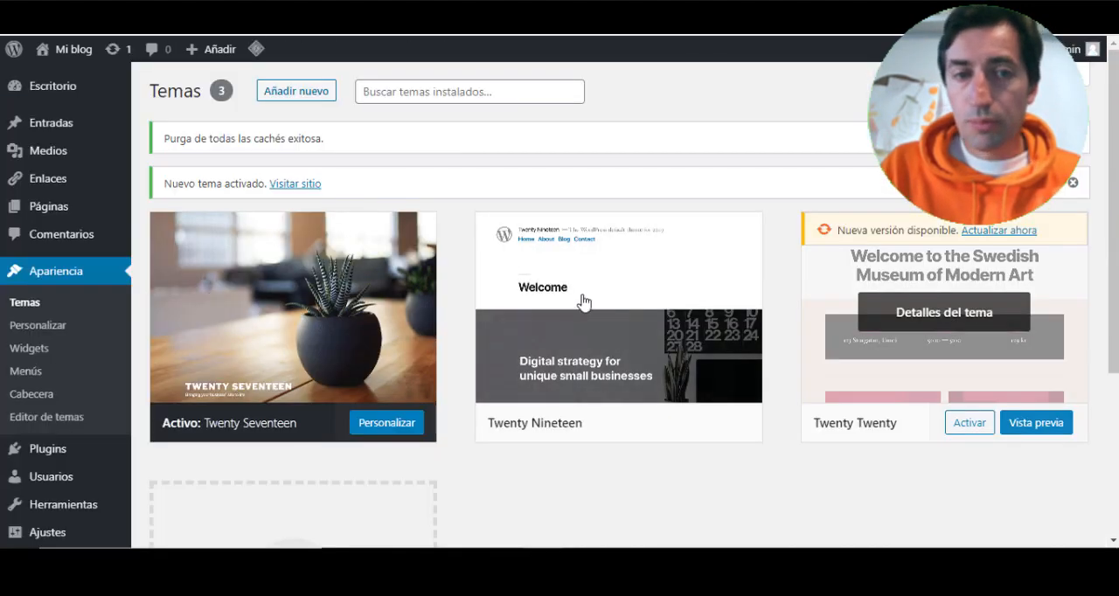
click(417, 95)
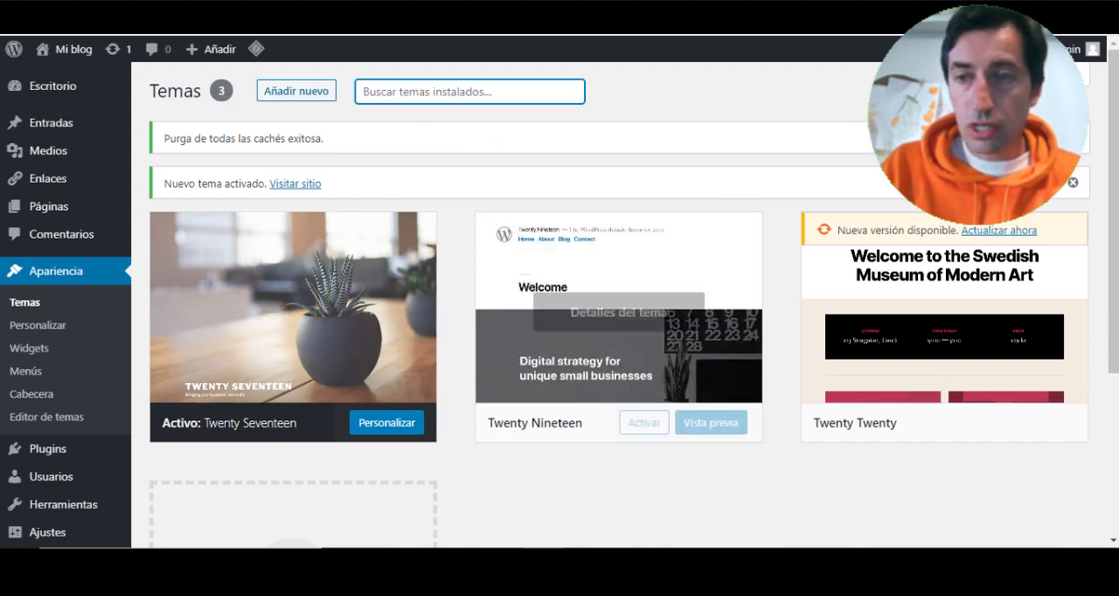
scroll(699, 262, down, 3)
scroll(589, 182, up, 3)
scroll(566, 206, down, 2)
scroll(560, 210, up, 2)
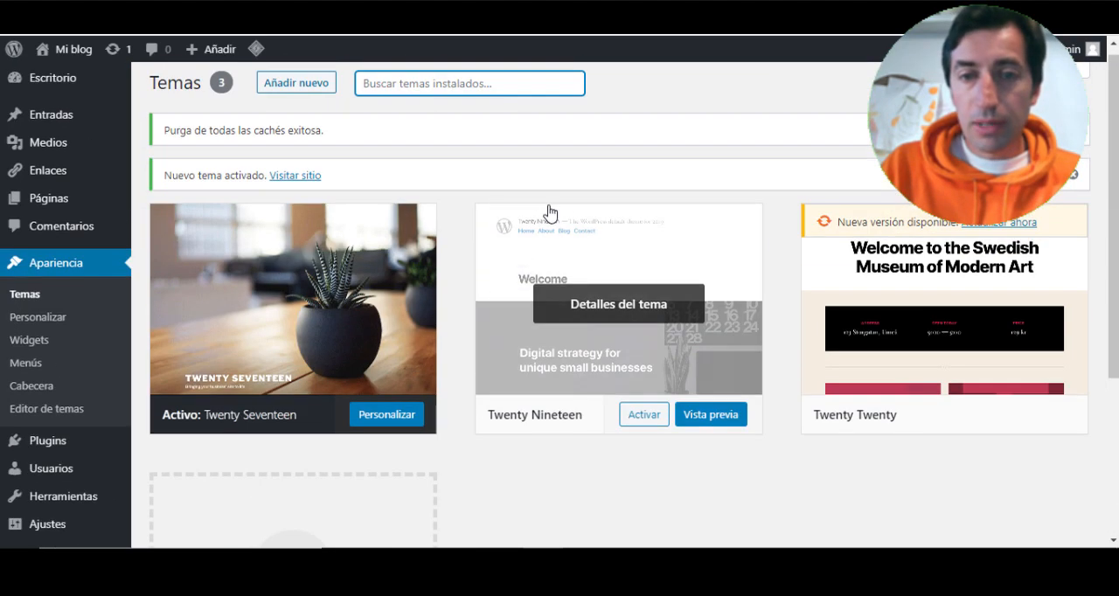
scroll(527, 370, down, 5)
scroll(507, 367, up, 5)
scroll(507, 349, up, 1)
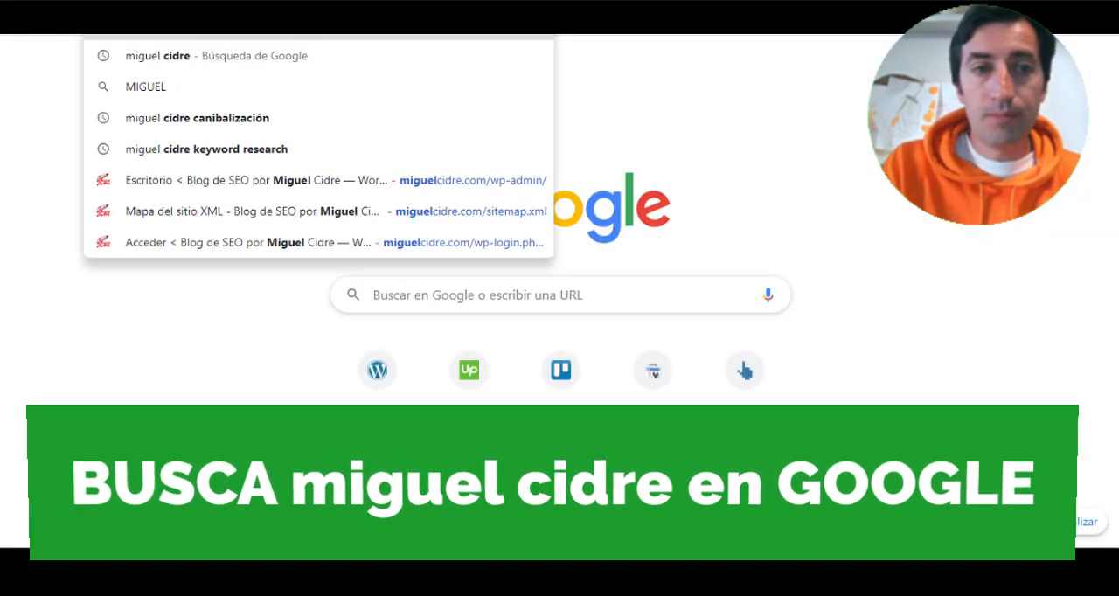
- Find the SEO consultant's website through Google and open its PLANTILLAS ELEMENTOR page
key(Return)
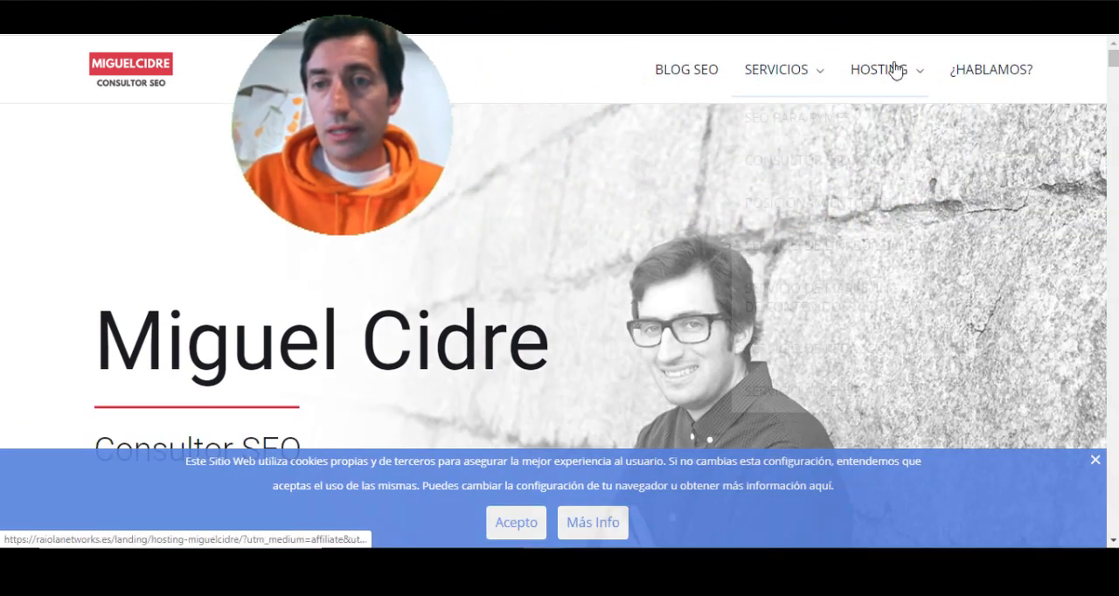
mouse_move(906, 76)
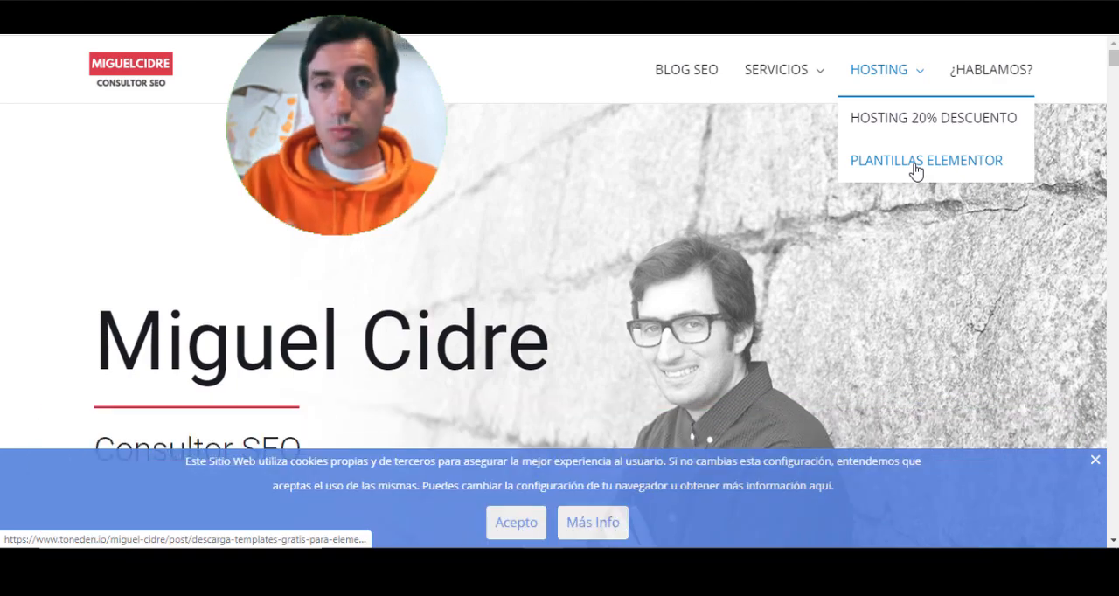
click(915, 171)
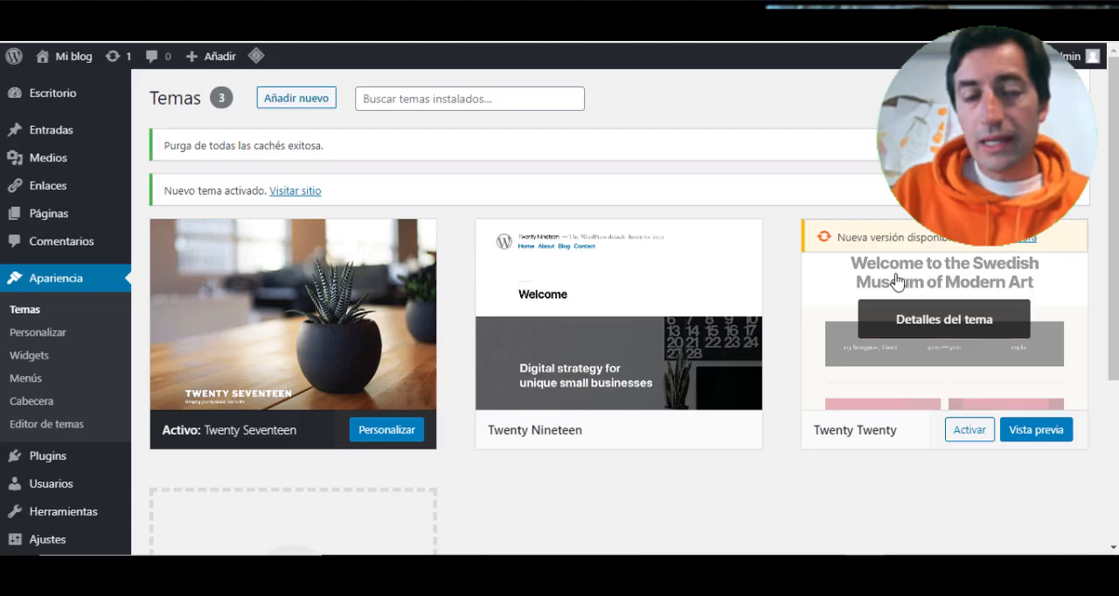
- Upload and install the theme file astra.zip from the computer, and activate the Astra theme
click(293, 99)
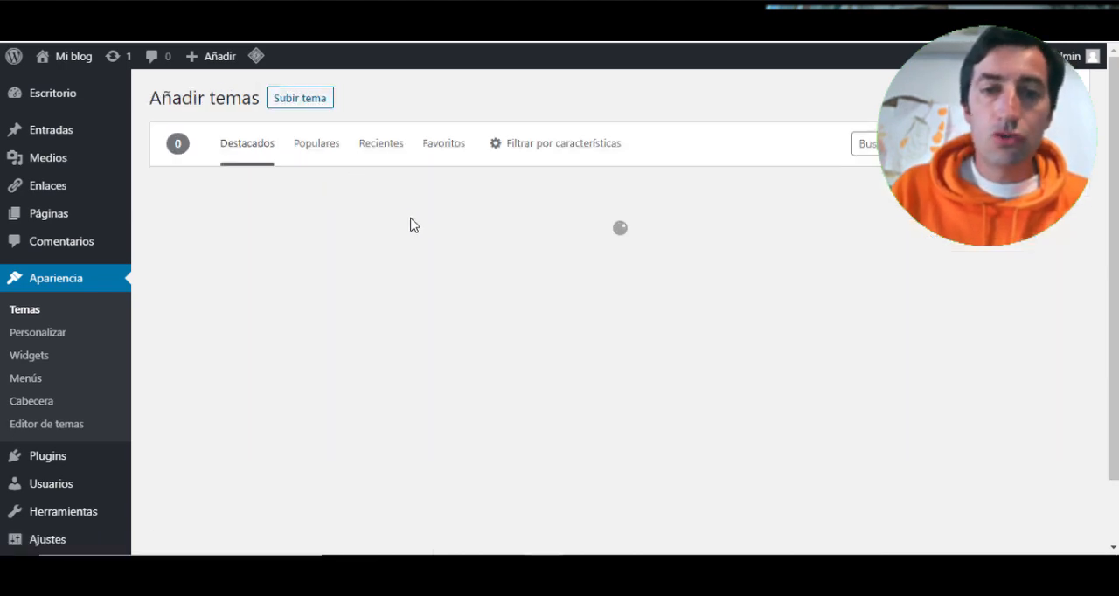
click(296, 99)
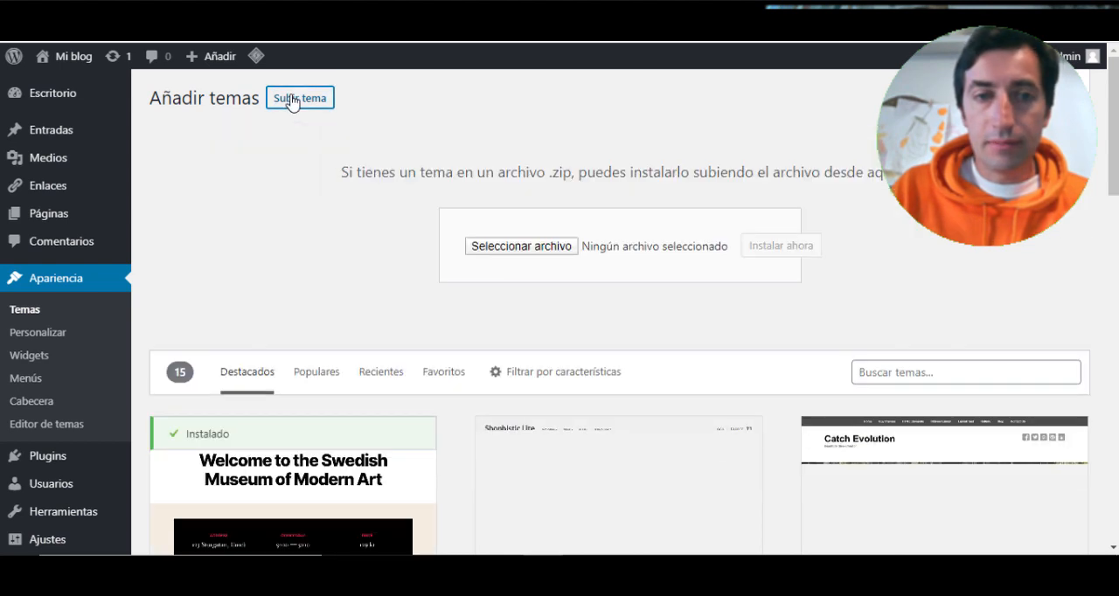
click(528, 245)
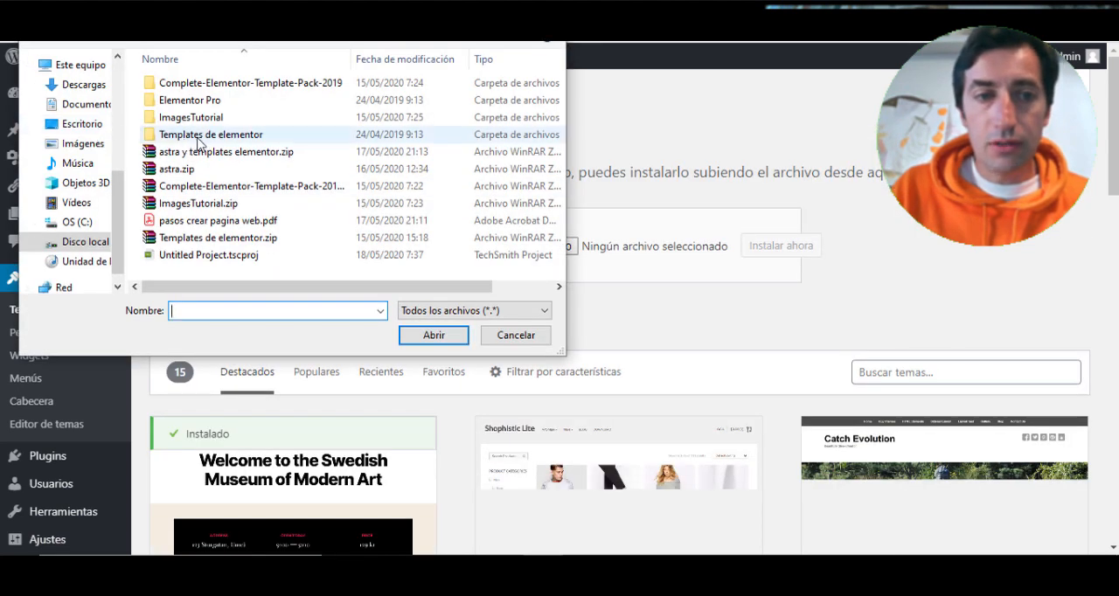
click(177, 169)
click(433, 335)
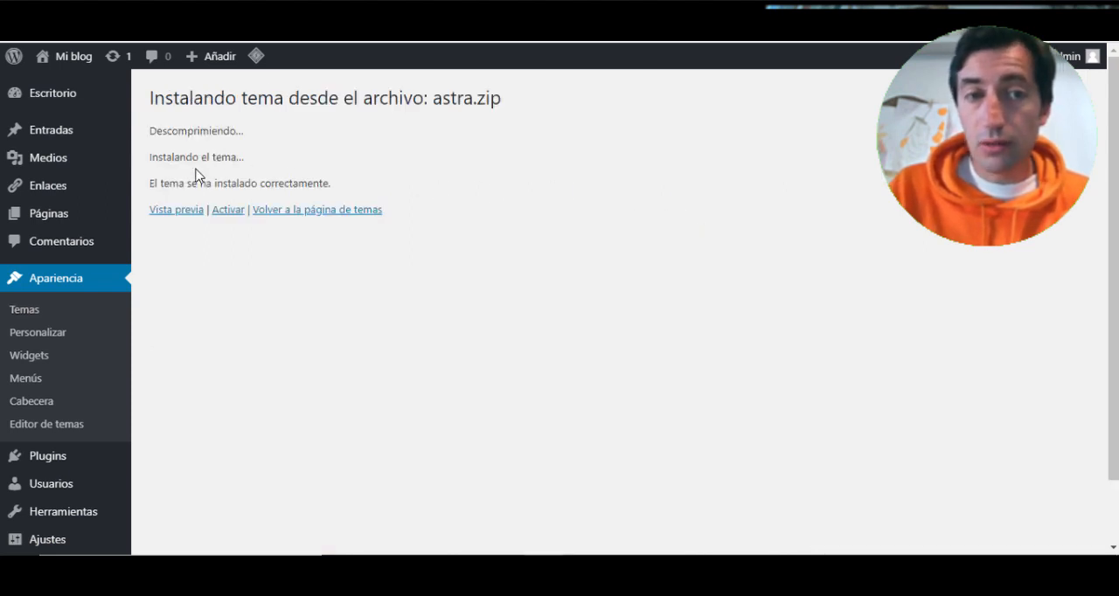
click(226, 214)
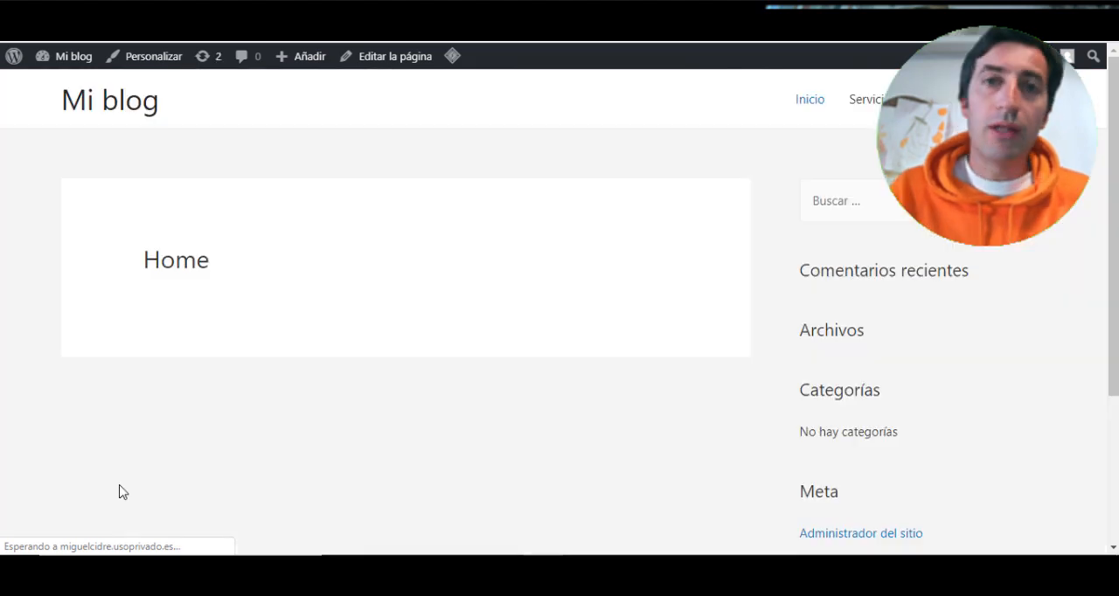
- Examine the site's front page from header to footer under the Astra theme
scroll(344, 153, down, 3)
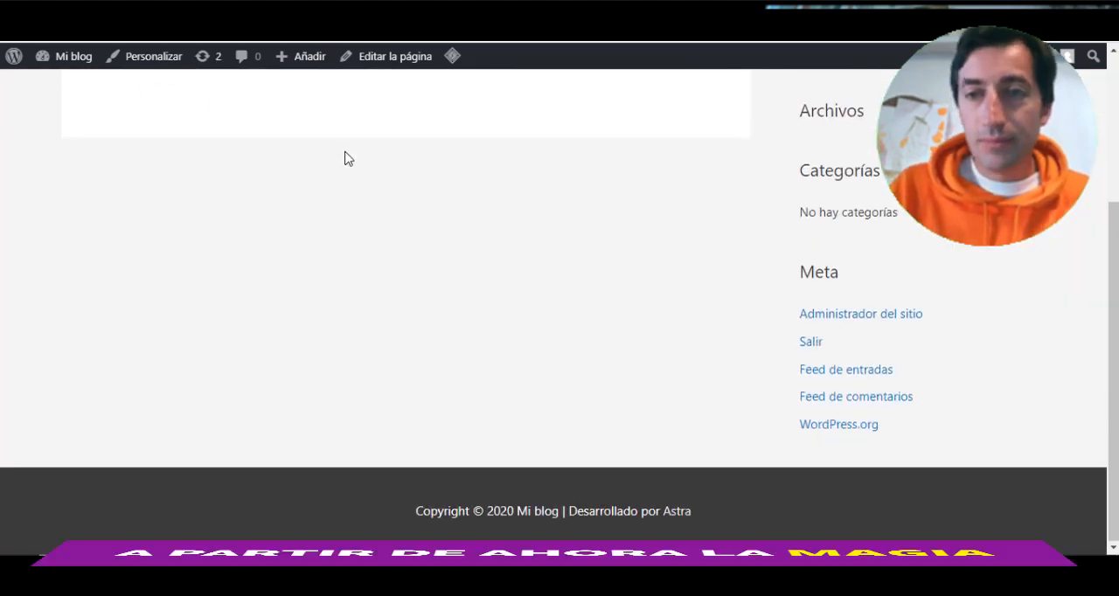
scroll(343, 154, up, 3)
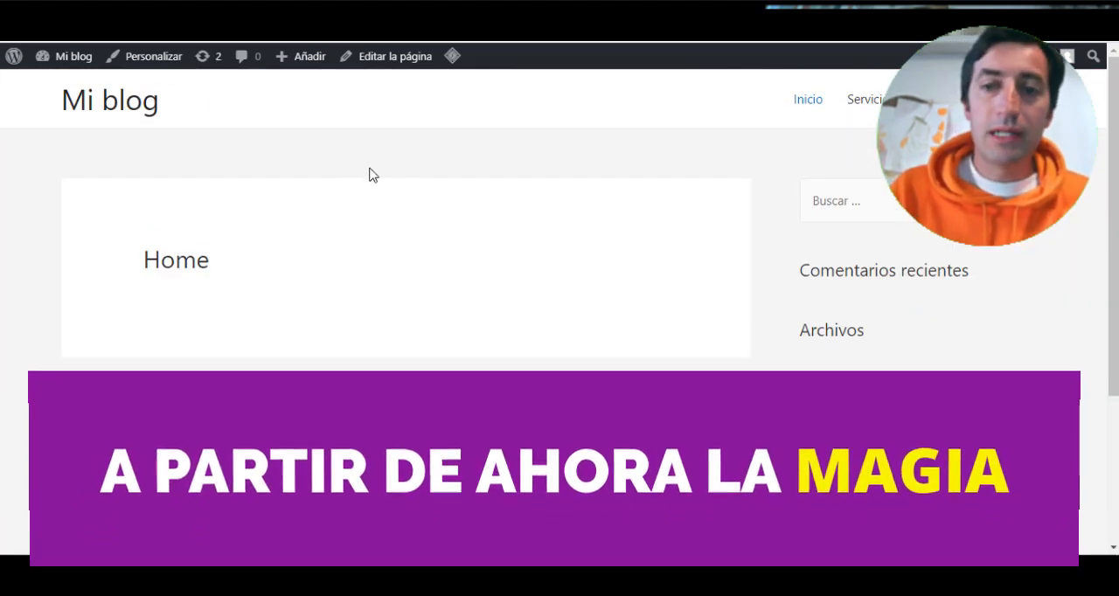
mouse_move(864, 108)
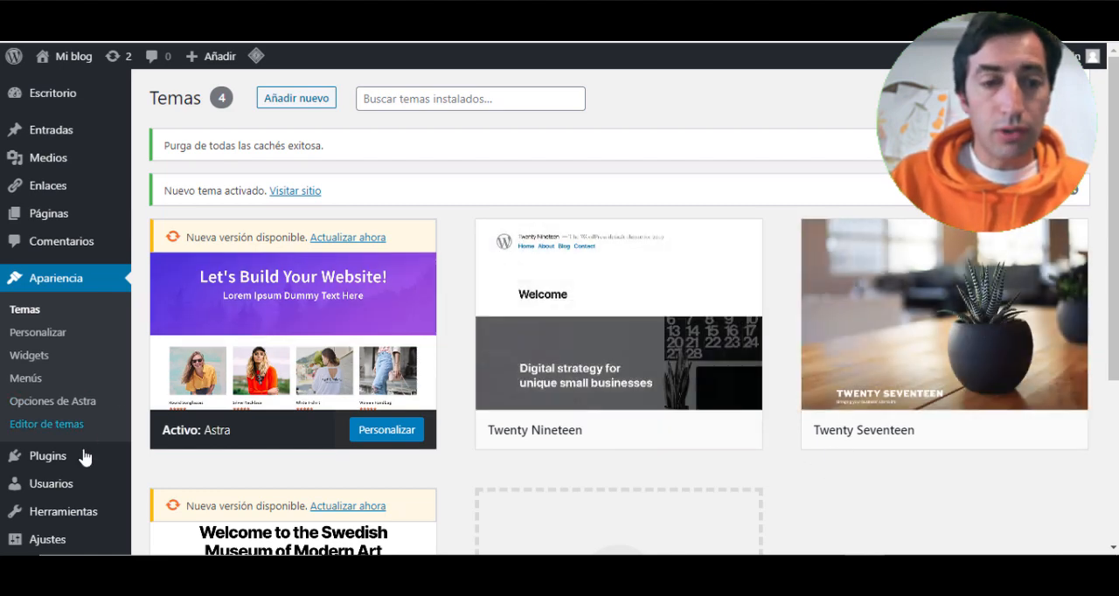
- Open the screen for adding new plugins and search the plugin directory for ELEMENTOR
mouse_move(131, 463)
click(169, 464)
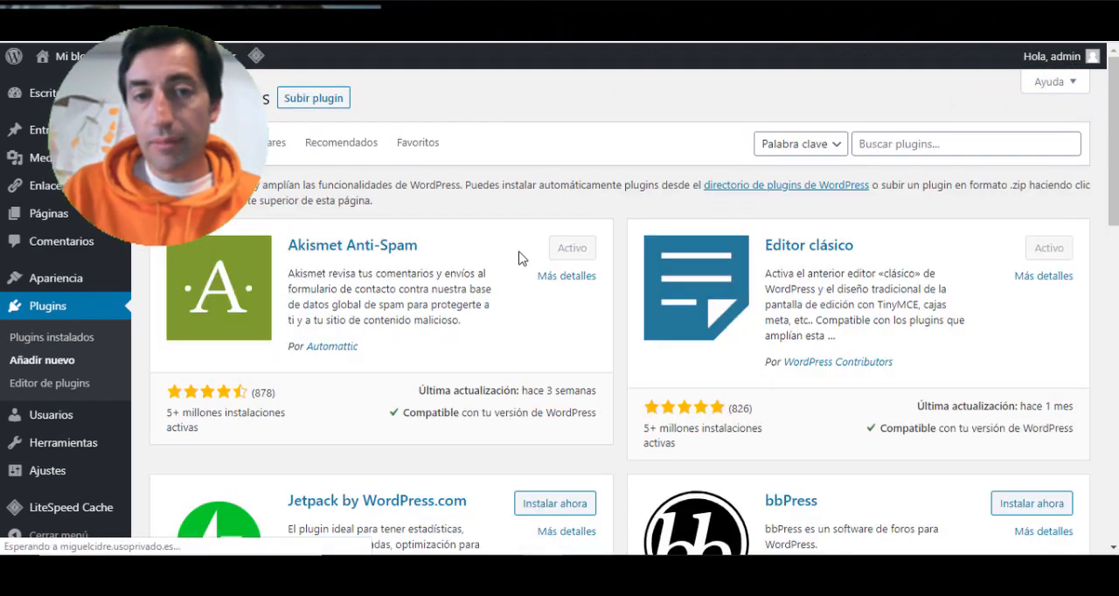
click(878, 144)
text(ELEMENTOR)
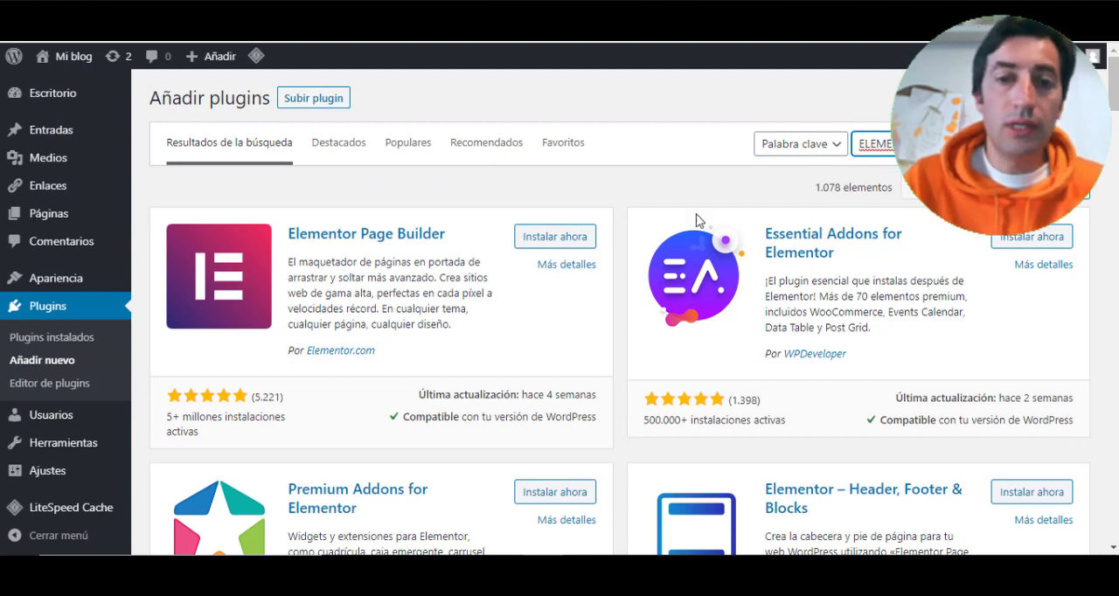
- Install and activate the Elementor Page Builder plugin and return to the list of installed plugins
click(560, 237)
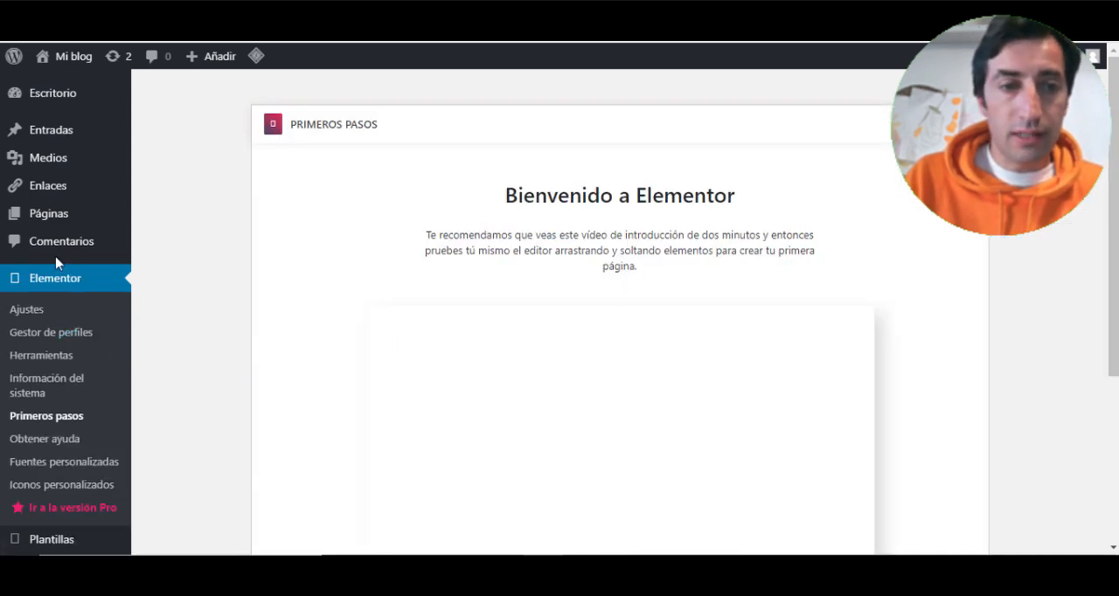
scroll(63, 244, down, 3)
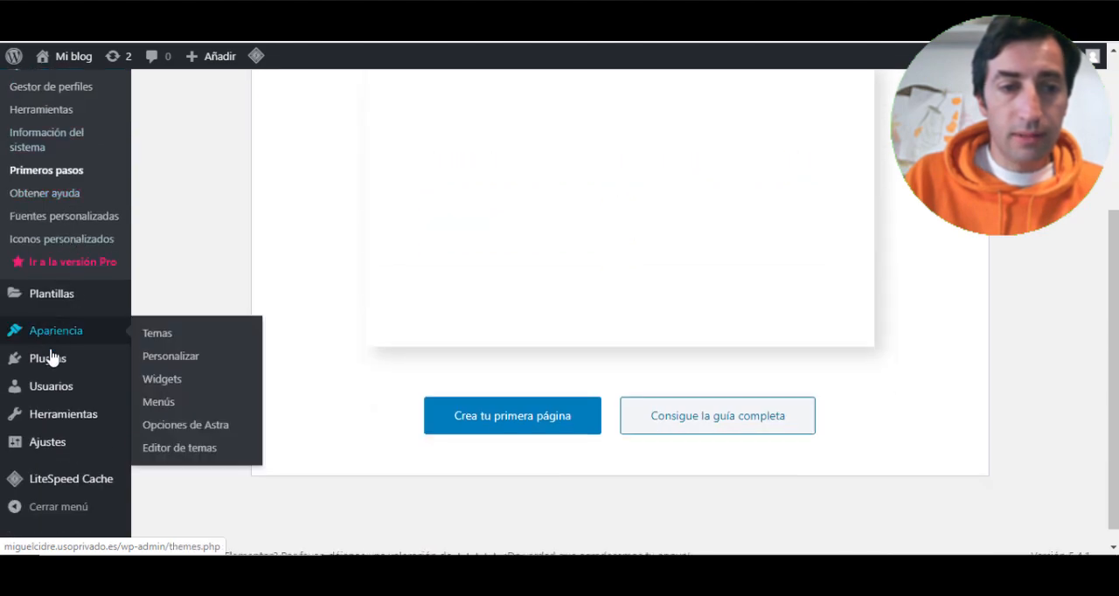
mouse_move(53, 358)
click(166, 361)
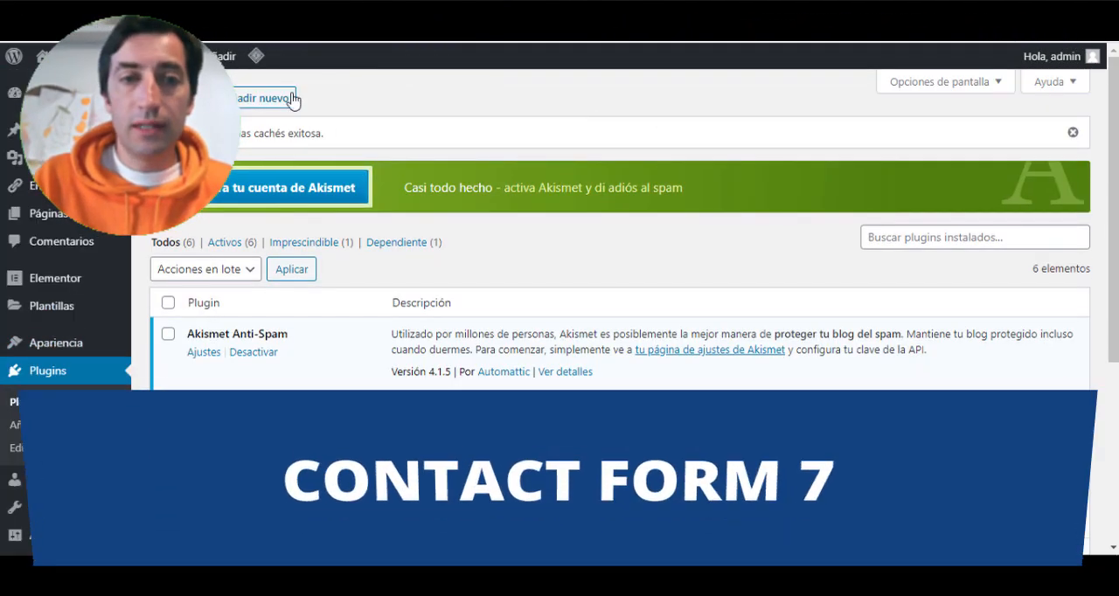
- Search the plugin directory for CONTACT FORM 7, and install and activate the Contact Form 7 plugin
click(266, 99)
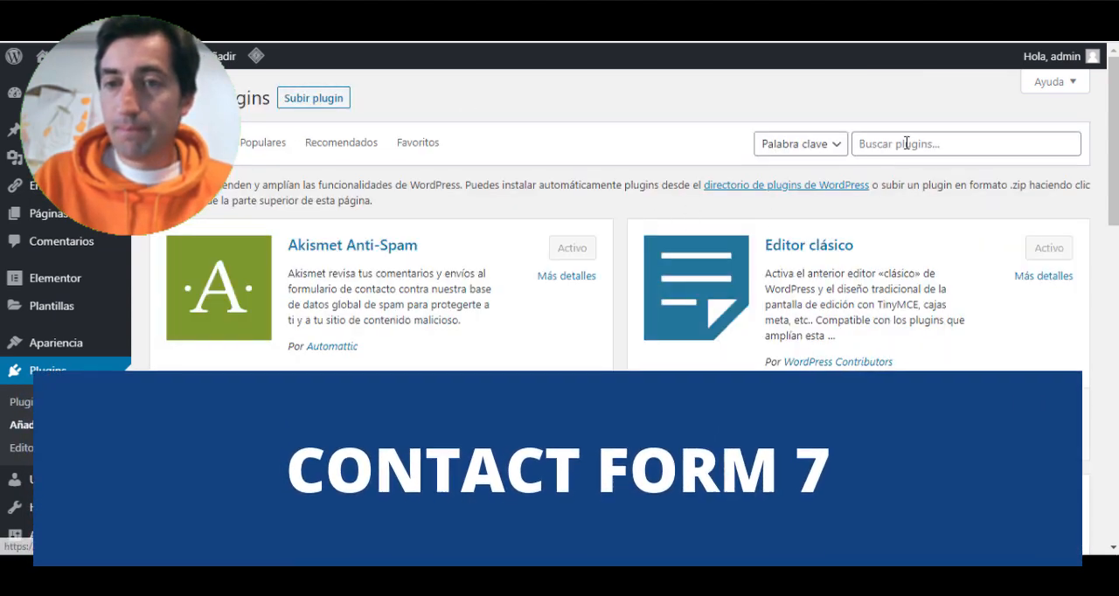
click(905, 144)
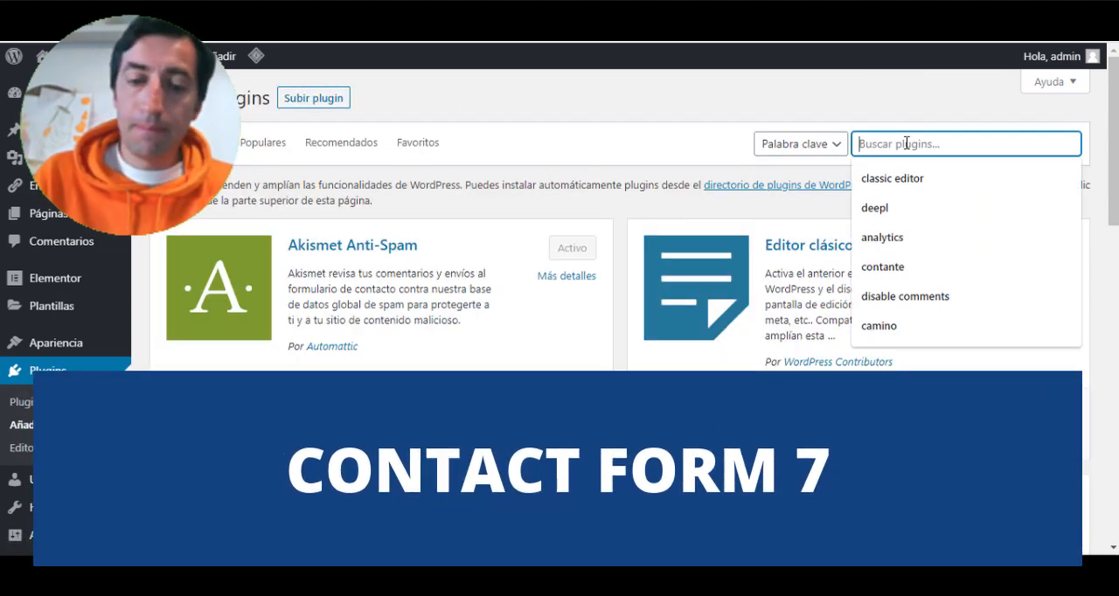
text(CONTACT FORM 7)
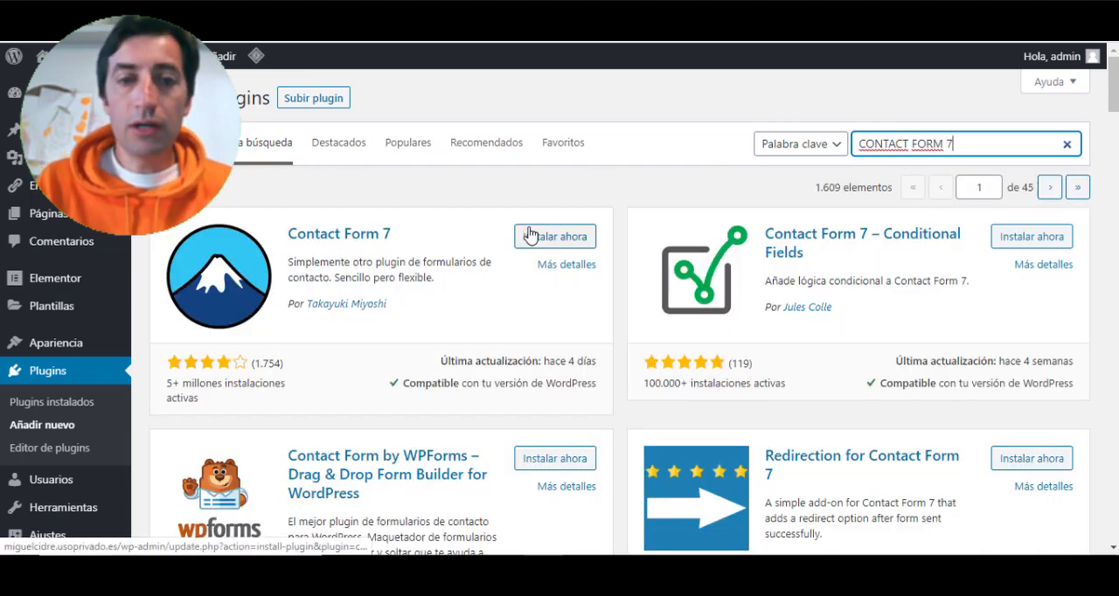
click(560, 236)
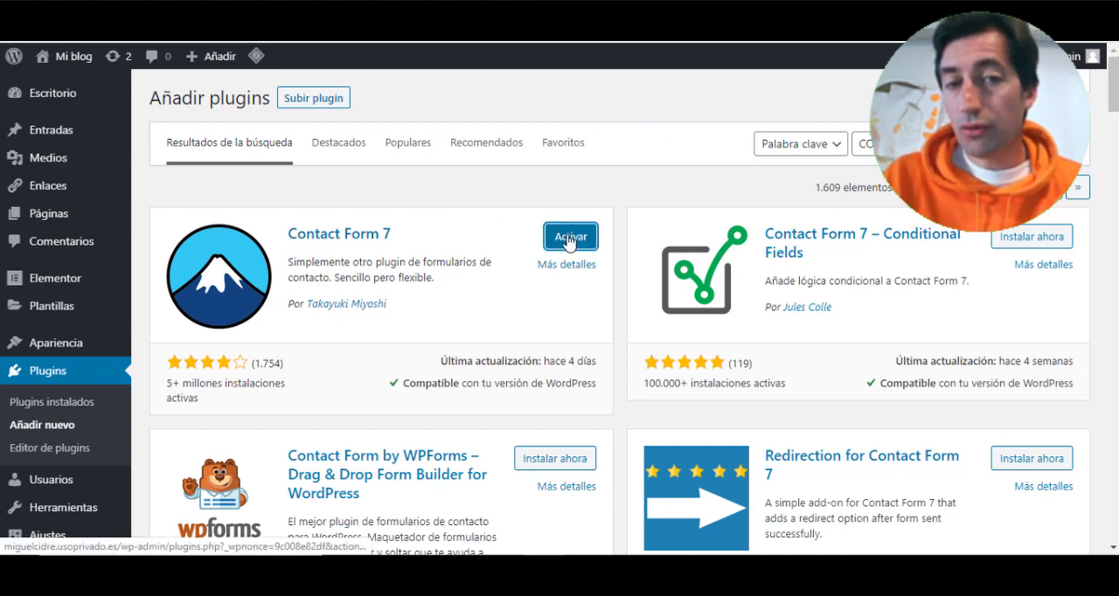
click(565, 239)
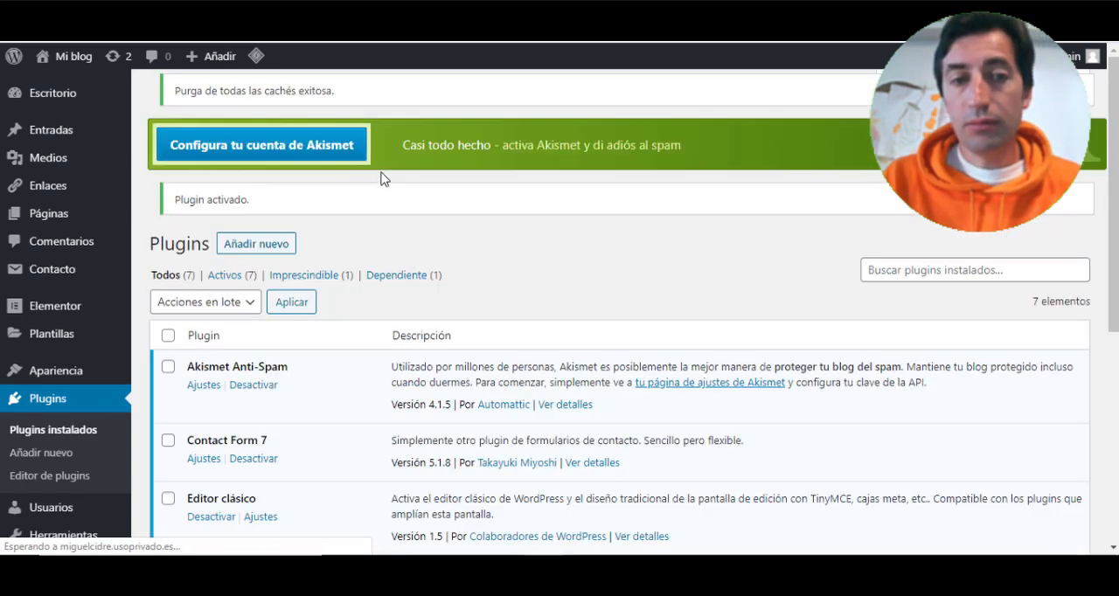
- Open the screen for adding new plugins and search the directory for RANK MATH
scroll(87, 376, down, 2)
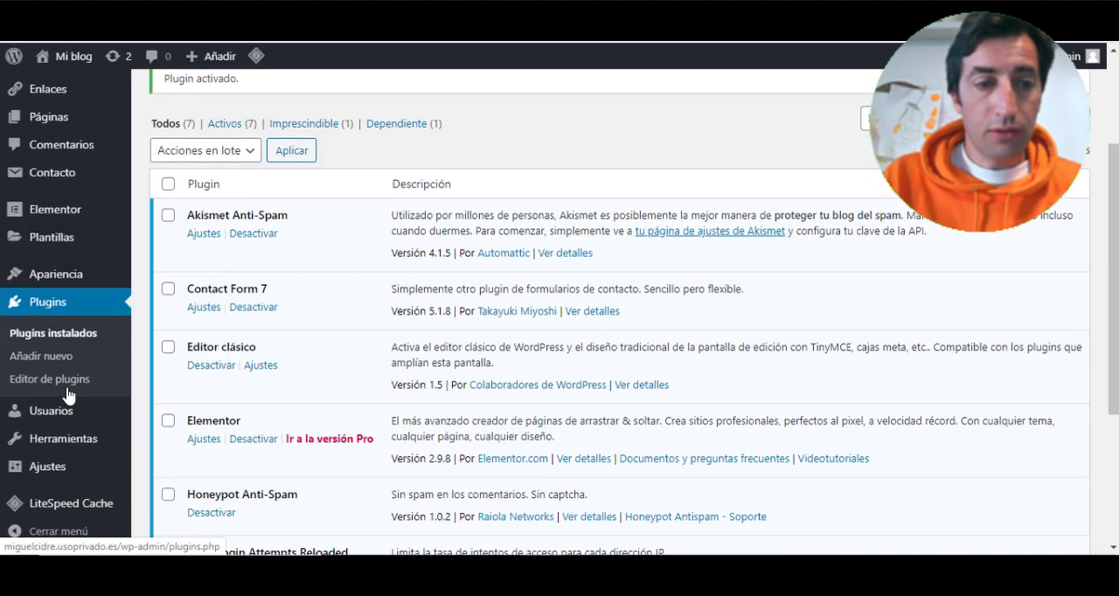
click(43, 359)
scroll(430, 264, up, 2)
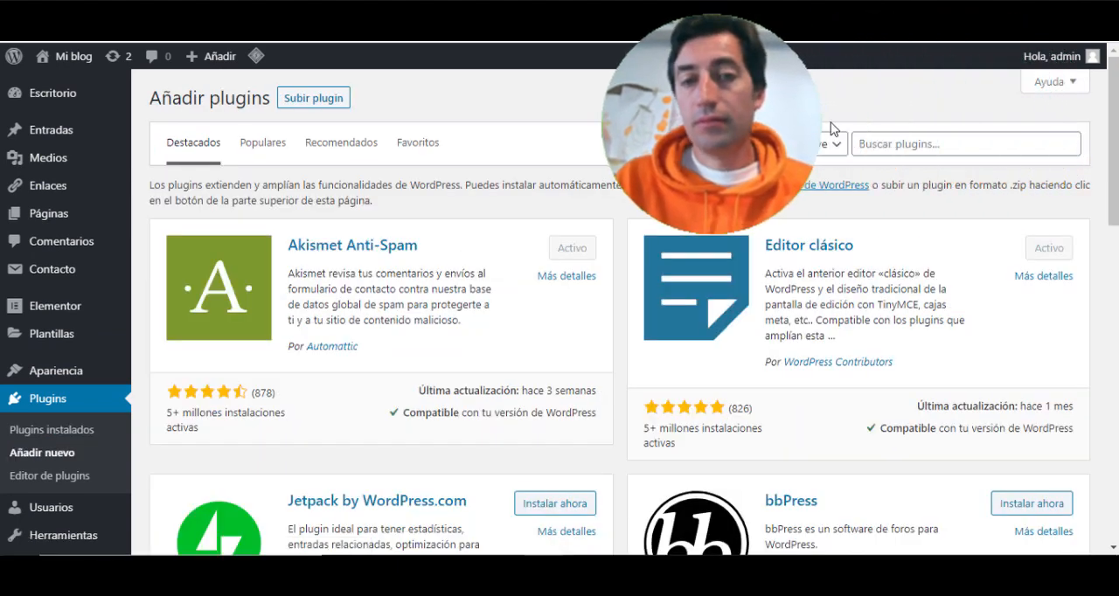
click(943, 141)
text(RANK)
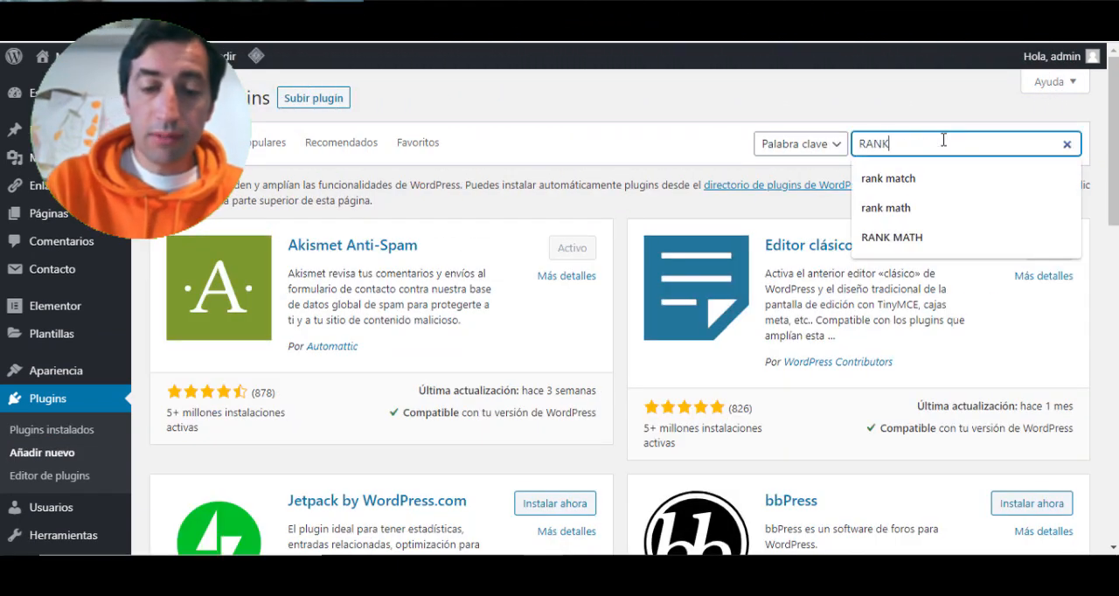
text( MA)
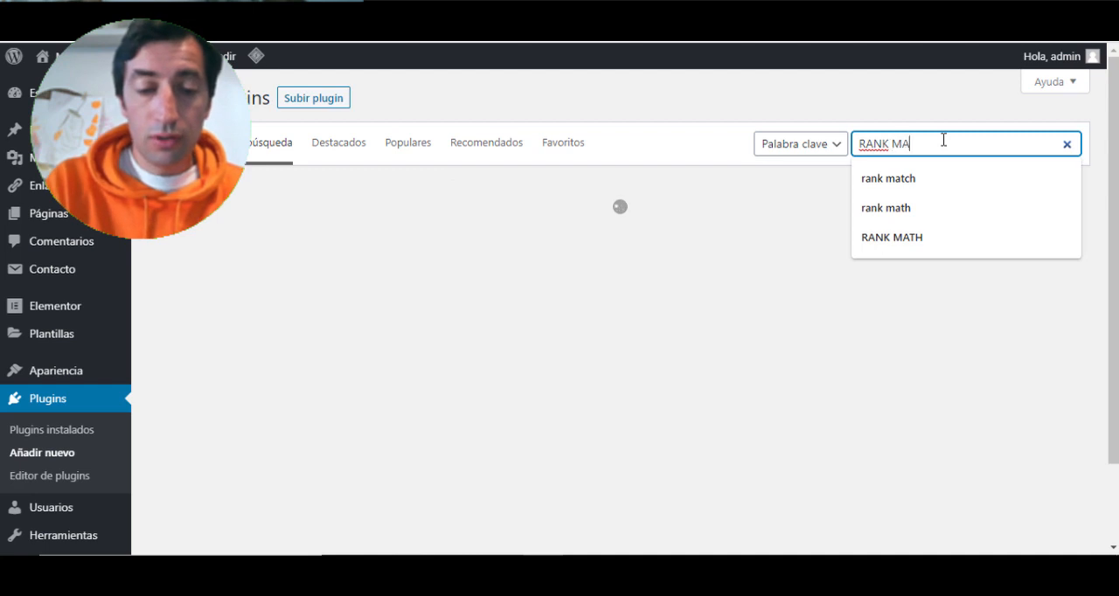
text(TH)
click(898, 178)
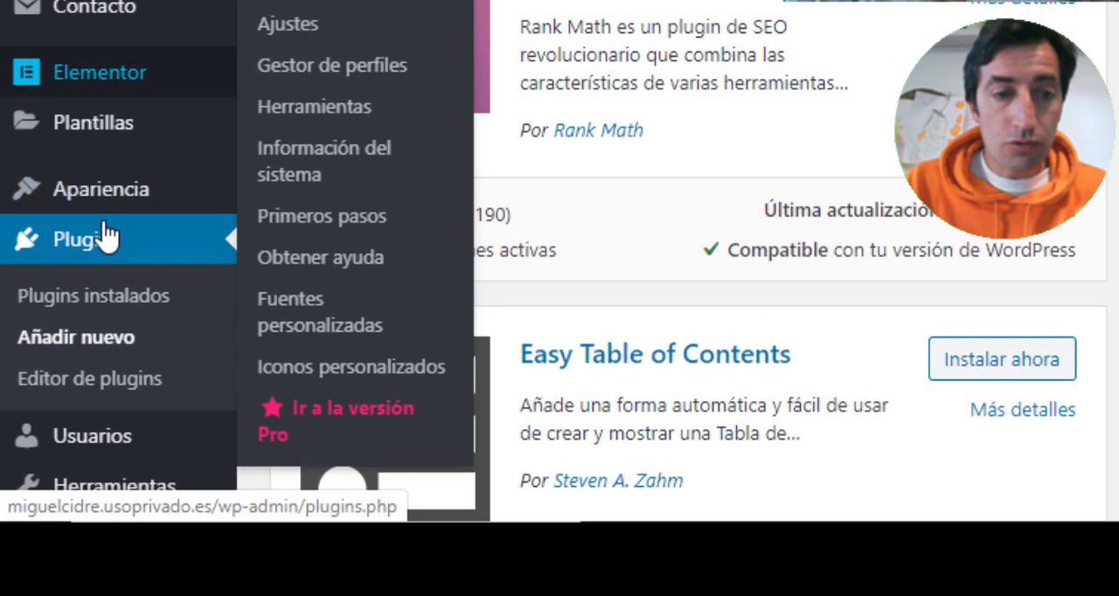
- Open the theme customizer and go to the Identidad del sitio settings of the header under Diseño
mouse_move(72, 377)
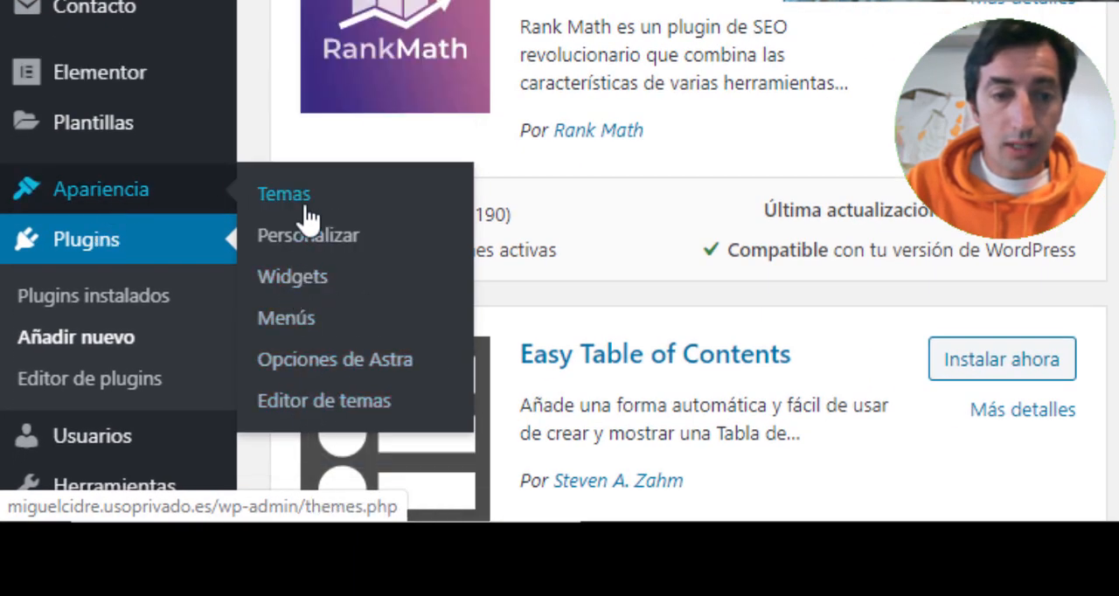
click(308, 236)
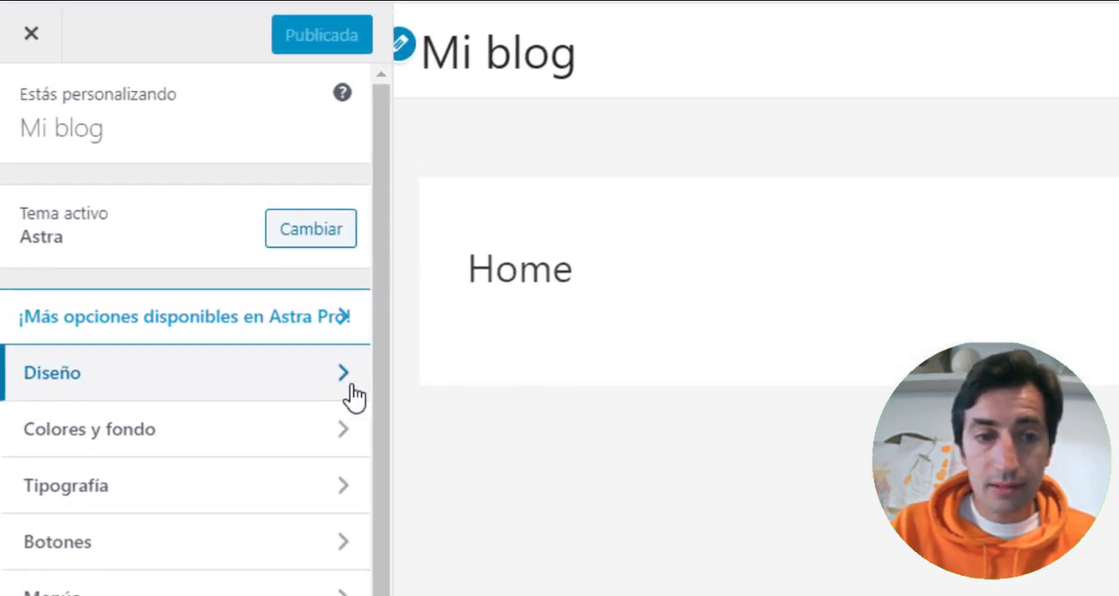
scroll(224, 362, down, 1)
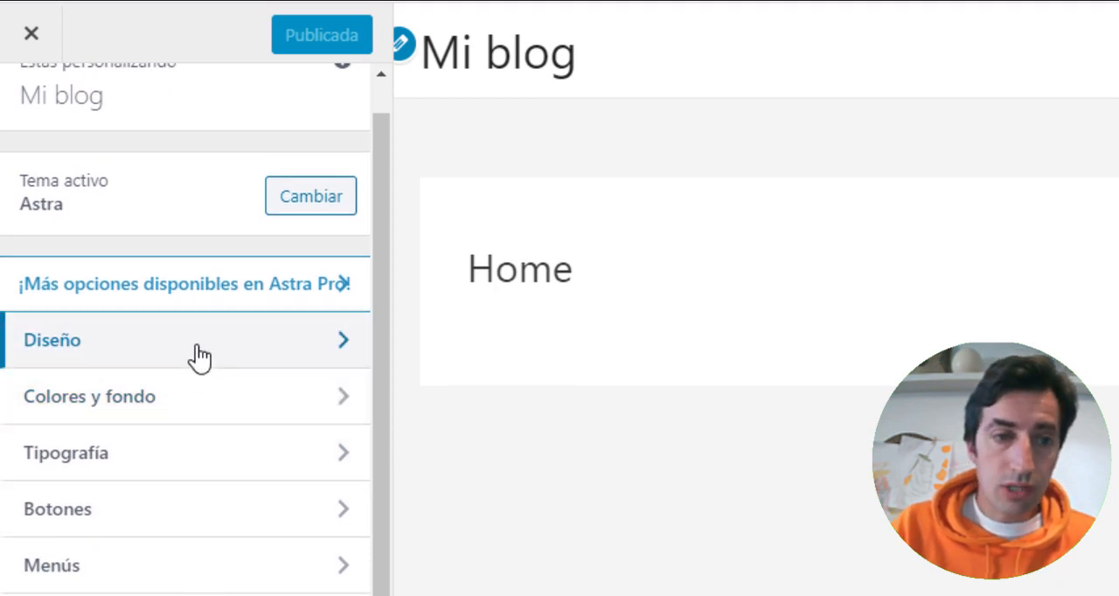
click(199, 356)
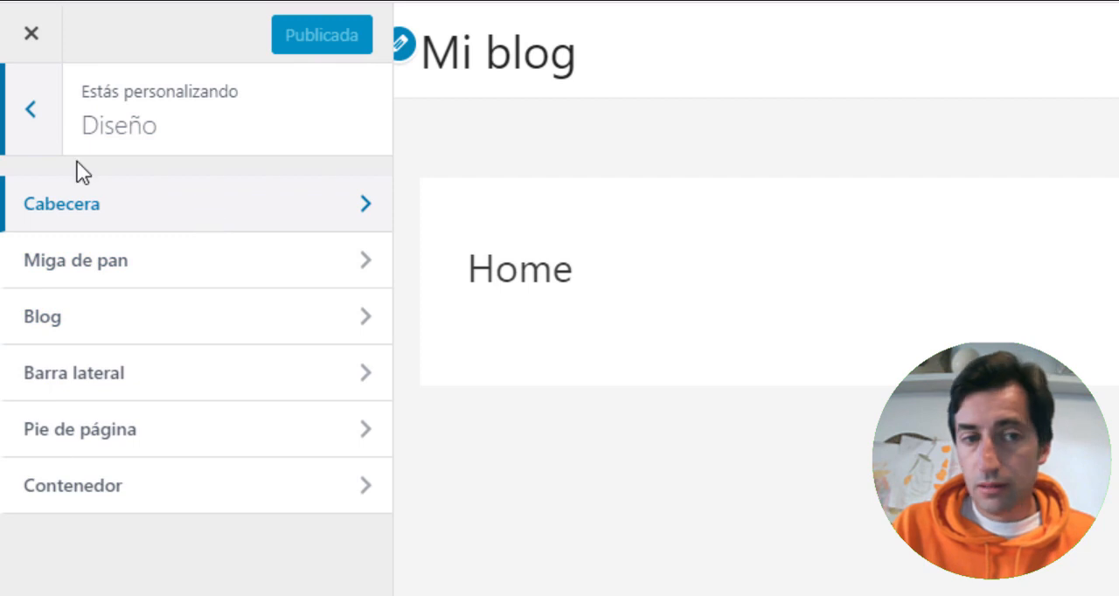
click(30, 109)
click(154, 339)
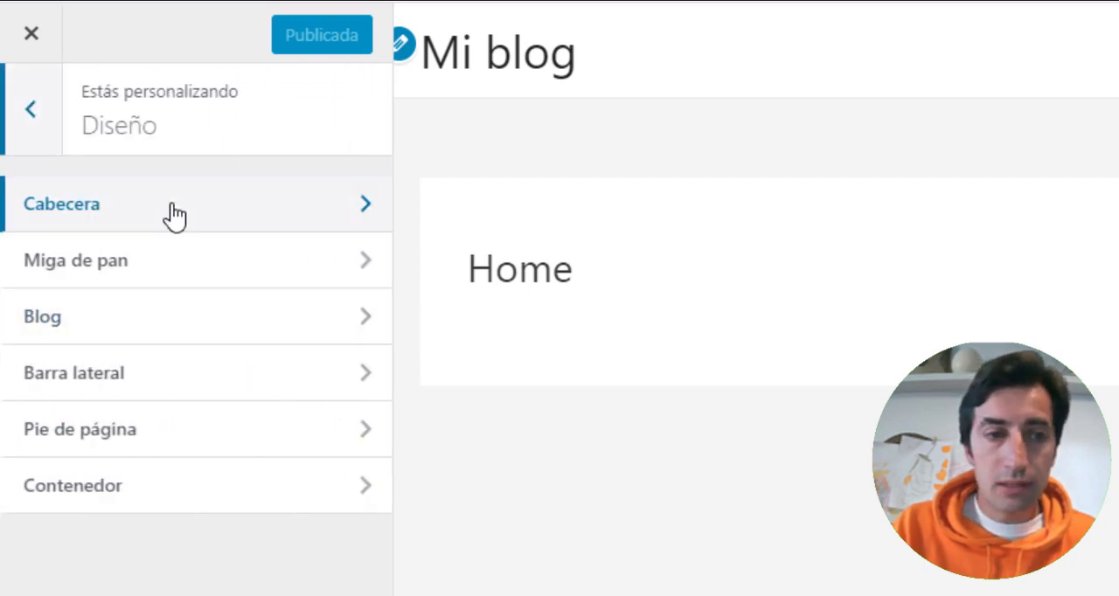
click(175, 216)
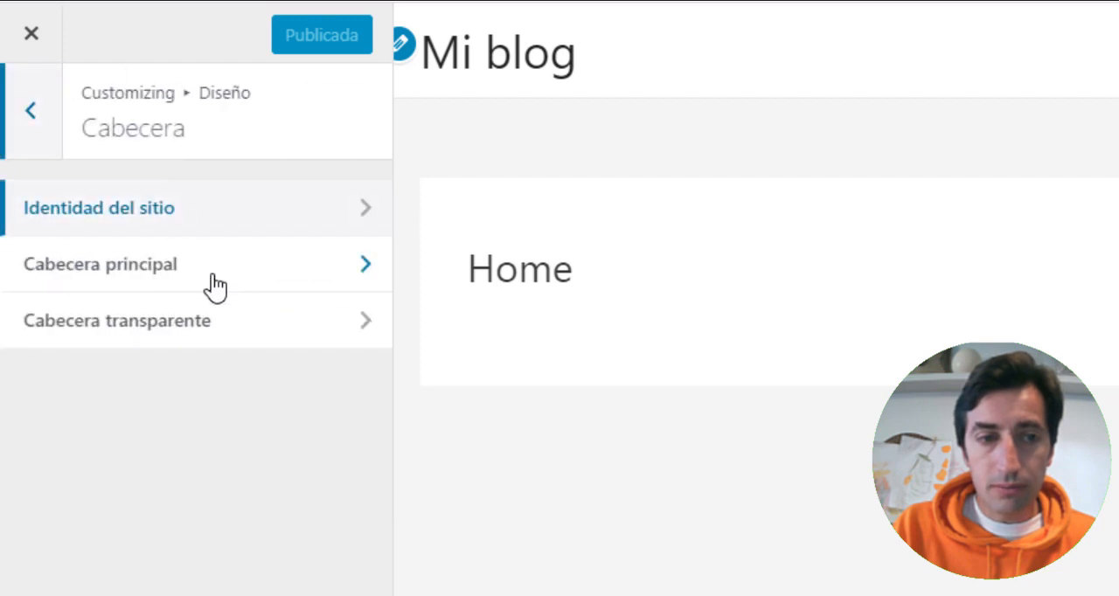
click(130, 217)
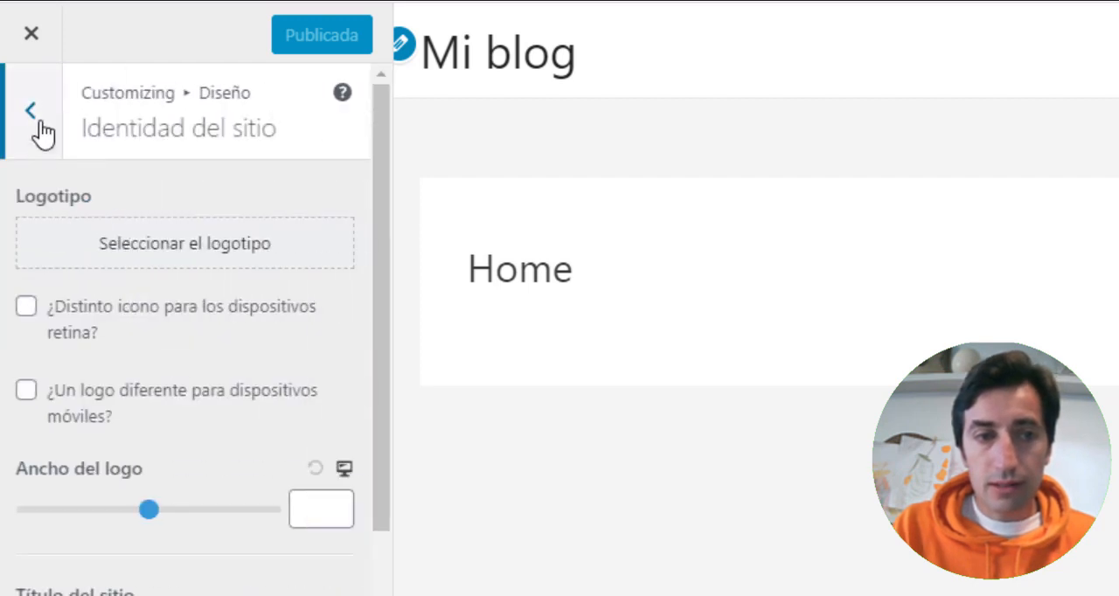
scroll(120, 320, down, 3)
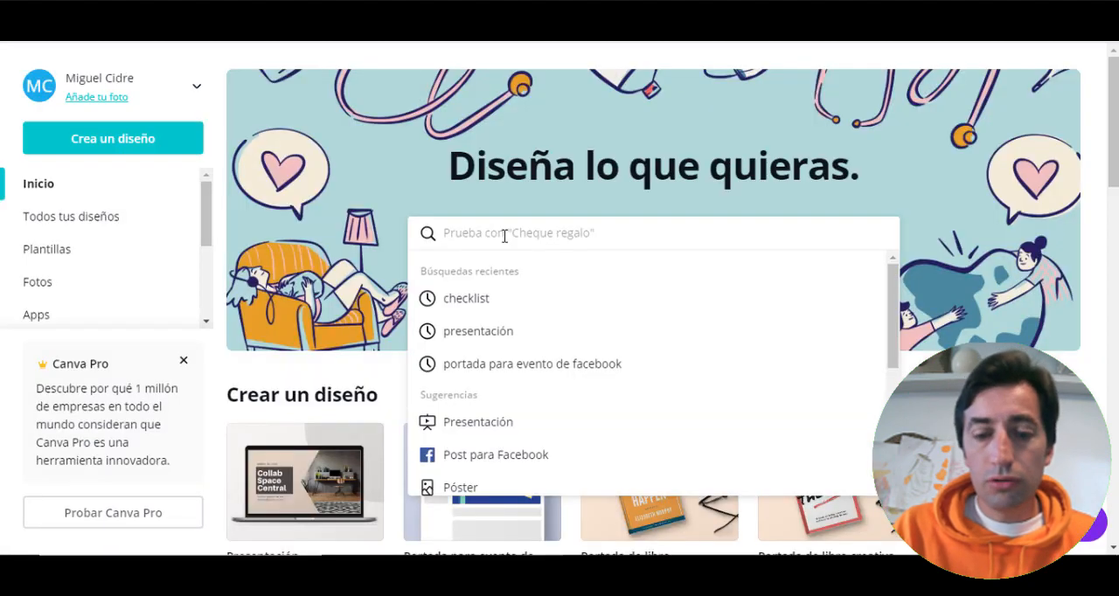
- In Canva, search for logo, open the Logotipo design type and look over its templates
text(logo)
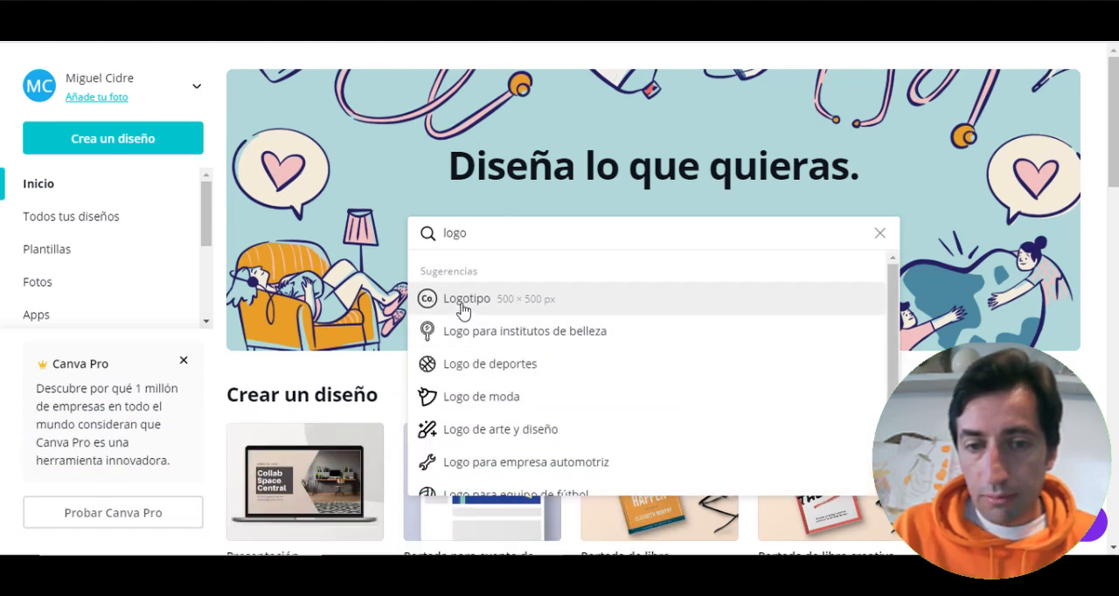
click(462, 305)
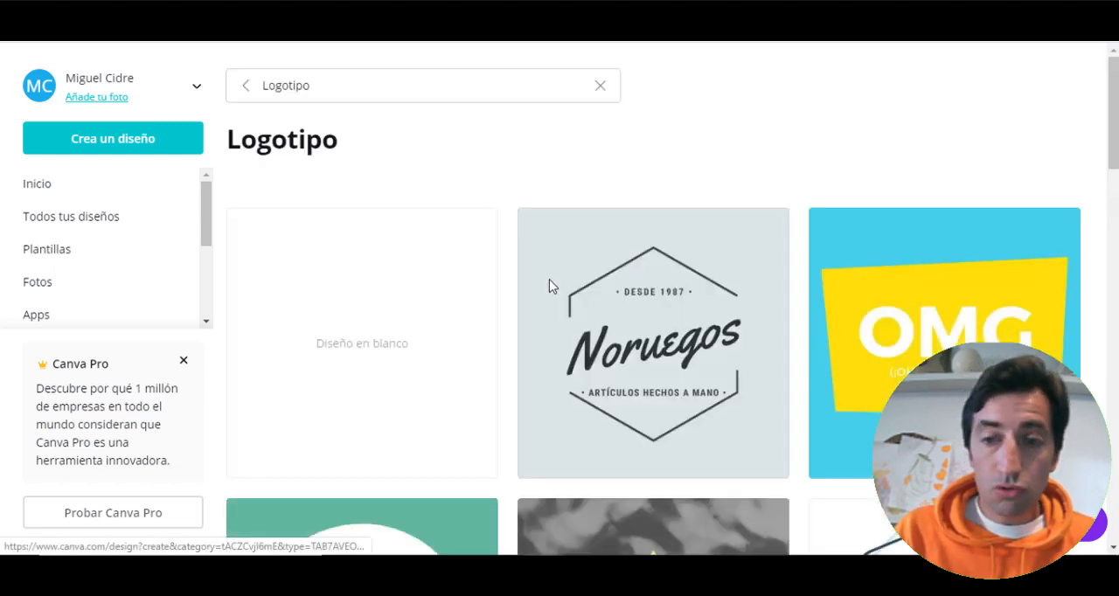
scroll(447, 281, down, 3)
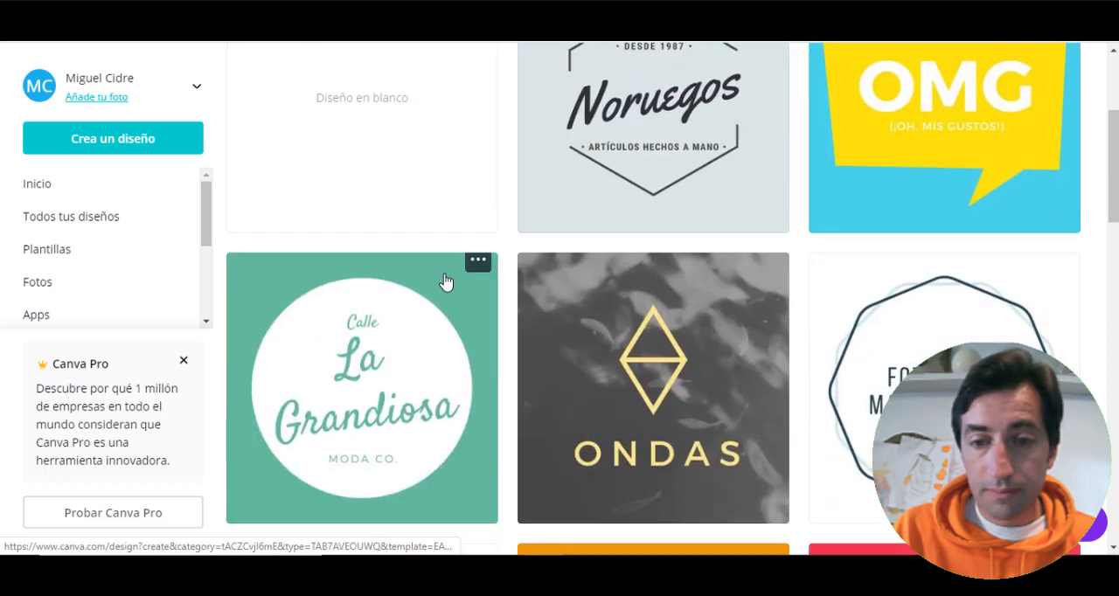
scroll(446, 279, down, 12)
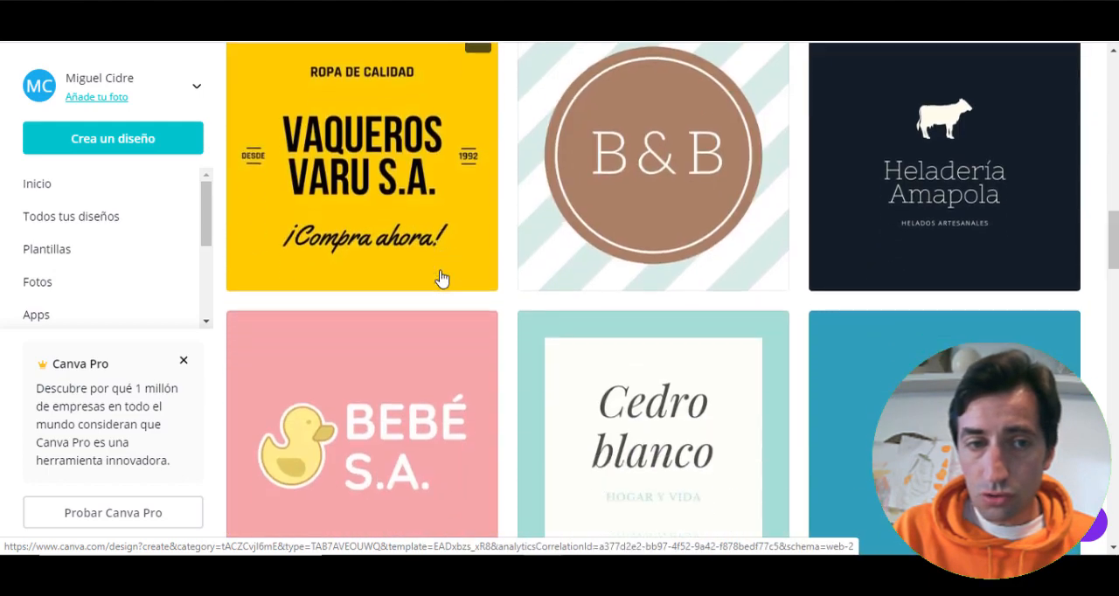
scroll(440, 278, up, 15)
- Search Canva for logo again and review the suggested logo categories without choosing one
click(385, 88)
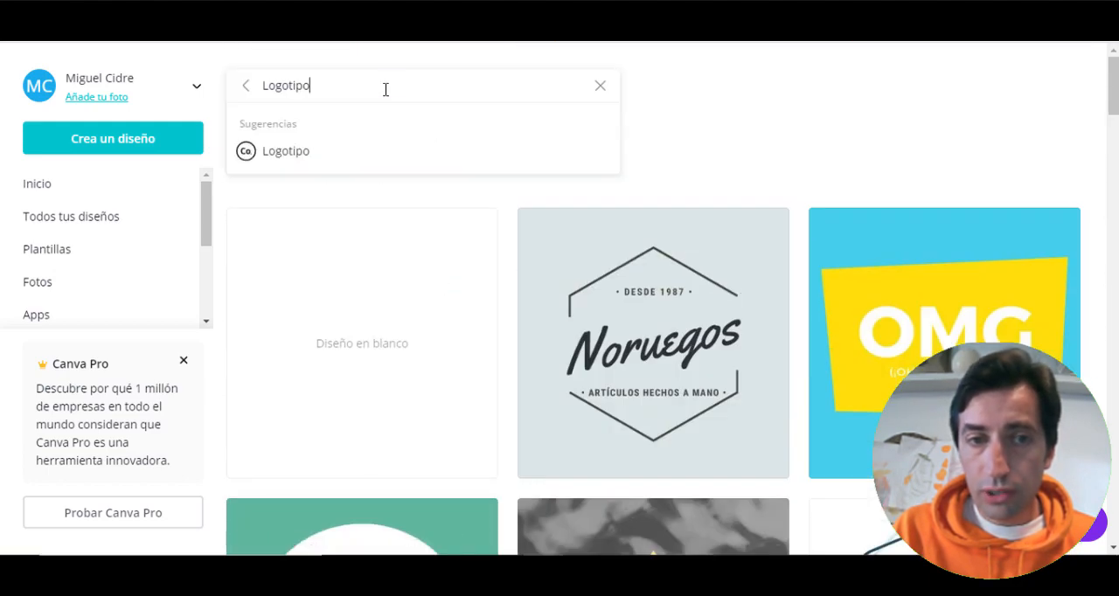
double_click(256, 84)
key(BackSpace)
text(logo)
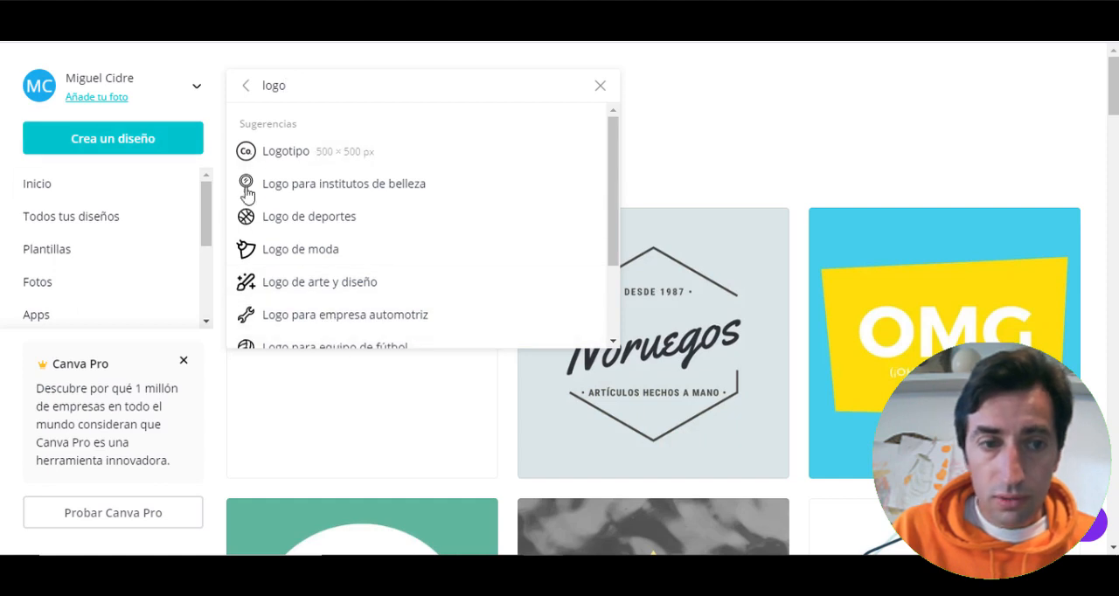
scroll(420, 166, down, 2)
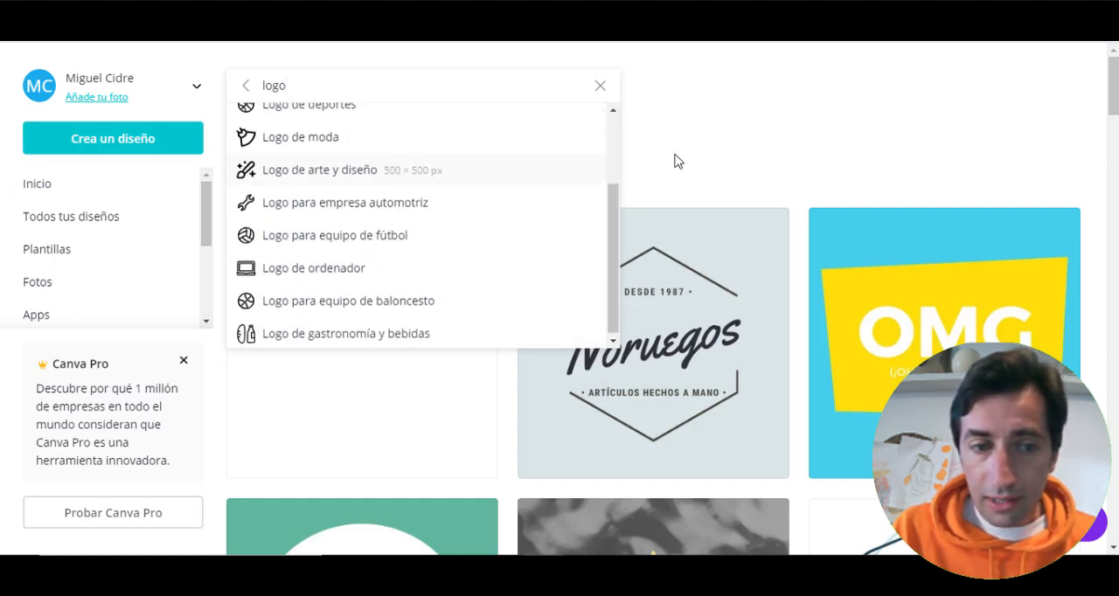
click(677, 150)
- Browse the Logotipo templates and open the Steinfield Photo Studio brush-stroke template for editing
scroll(635, 168, down, 4)
scroll(635, 169, down, 15)
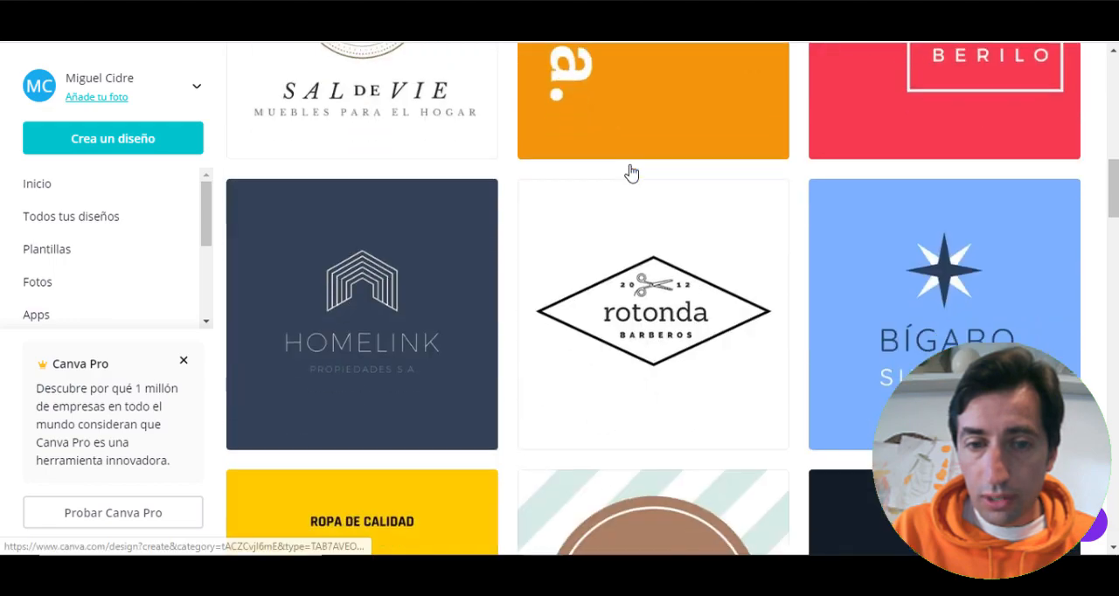
scroll(629, 172, down, 4)
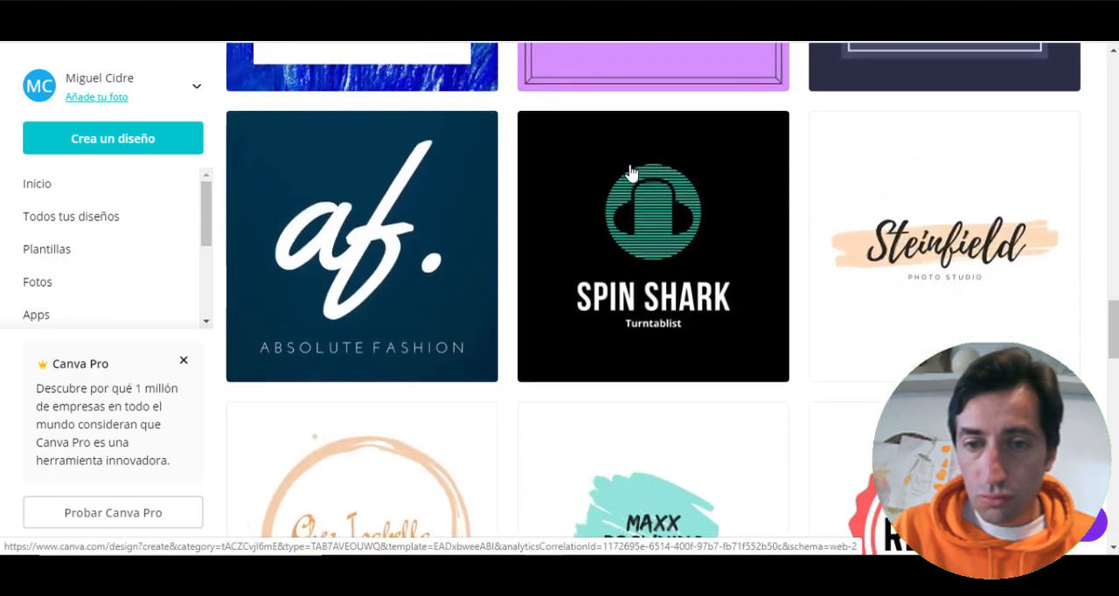
scroll(862, 230, up, 1)
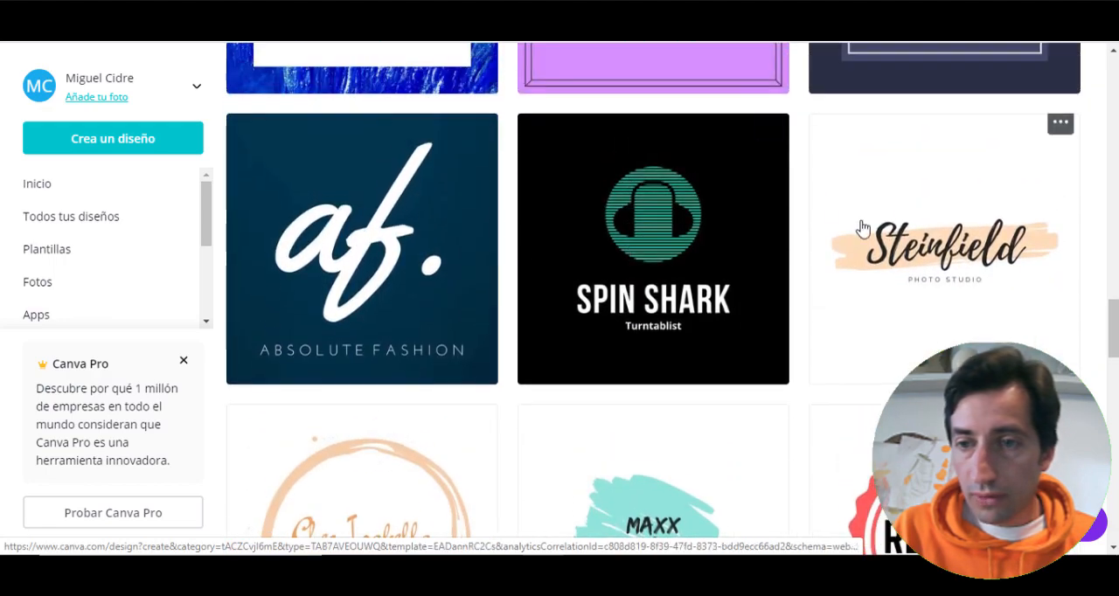
click(945, 243)
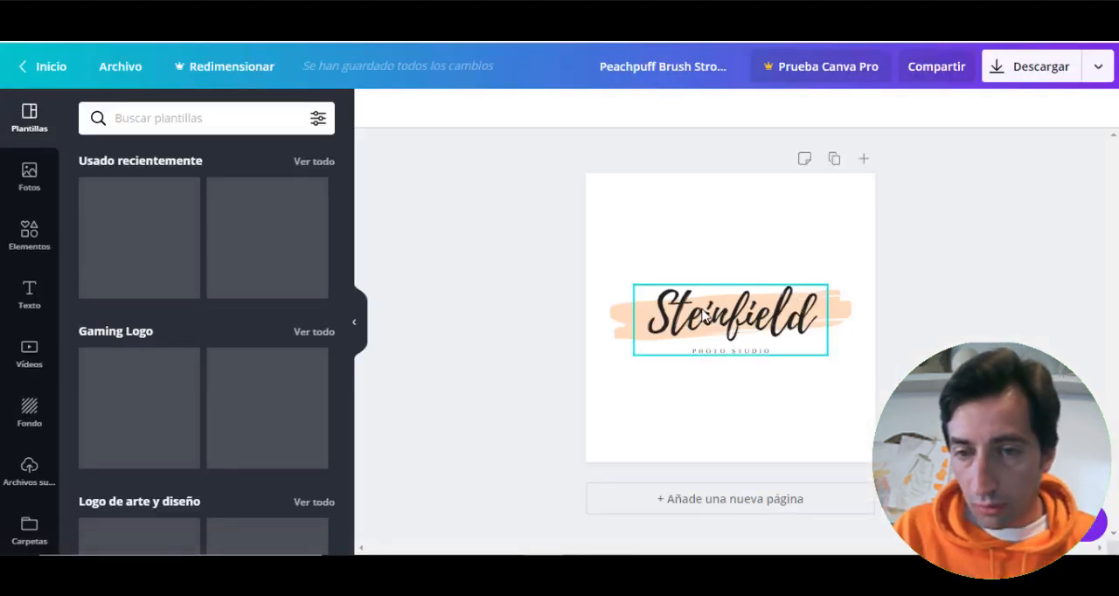
- Replace the Steinfield text with the site owner's full name and widen the text box so it fits on one line
click(732, 319)
double_click(731, 314)
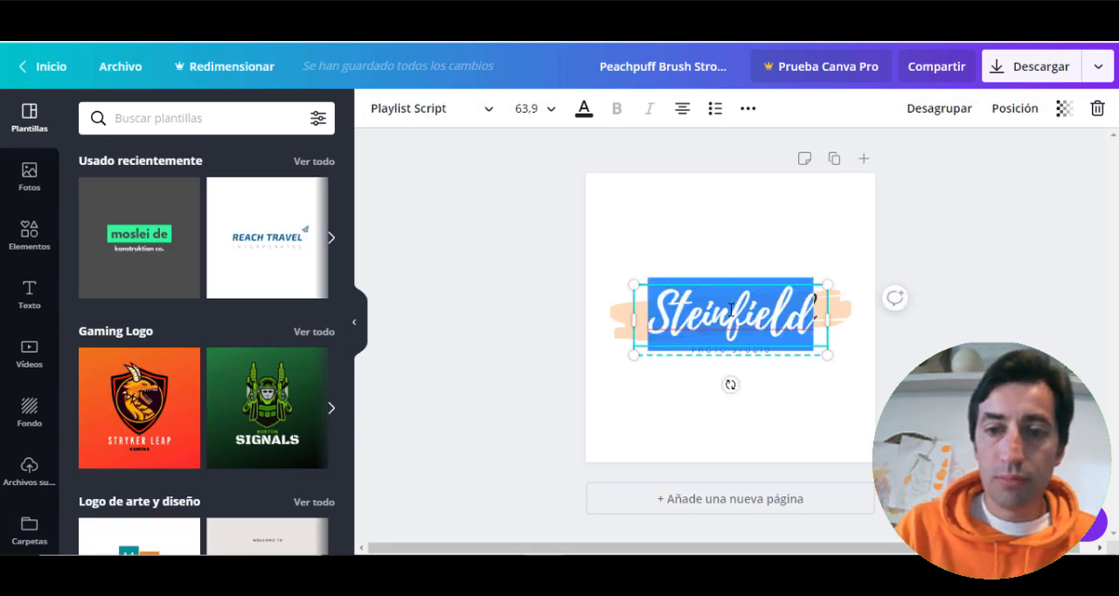
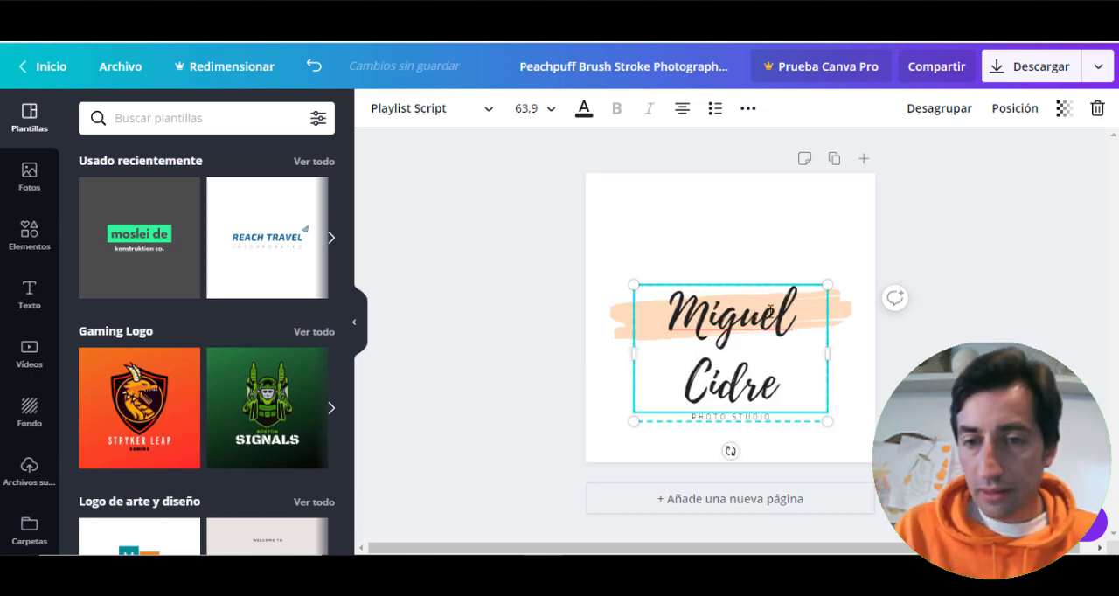
drag(827, 352, 914, 350)
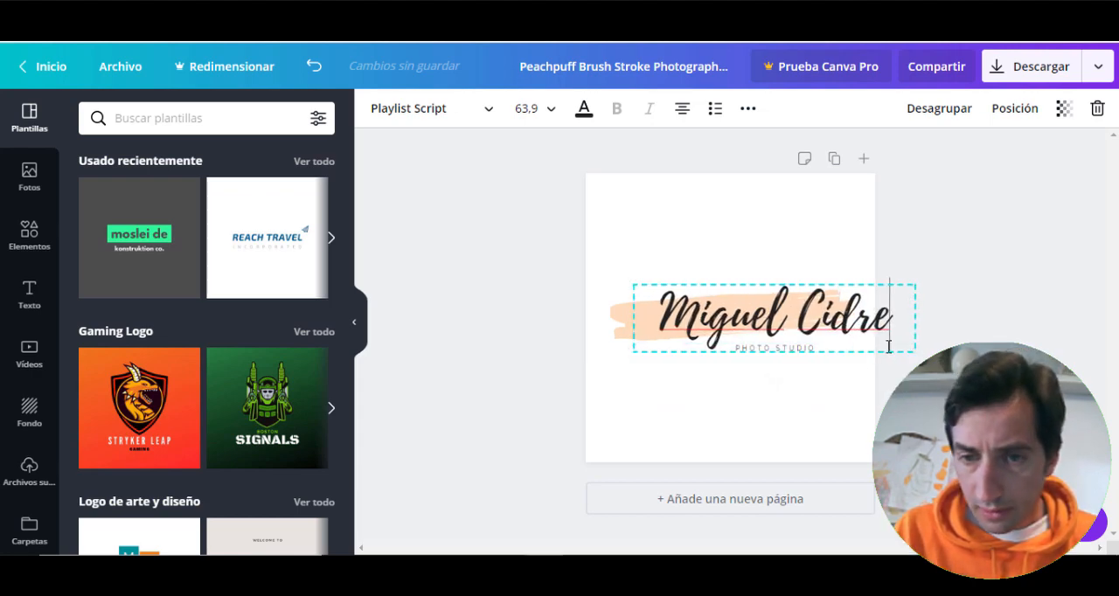
- Move the text off the brush stroke, recolour the stroke blue and place the text back over it
mouse_move(734, 315)
mouse_down()
mouse_move(695, 316)
mouse_move(685, 273)
mouse_up()
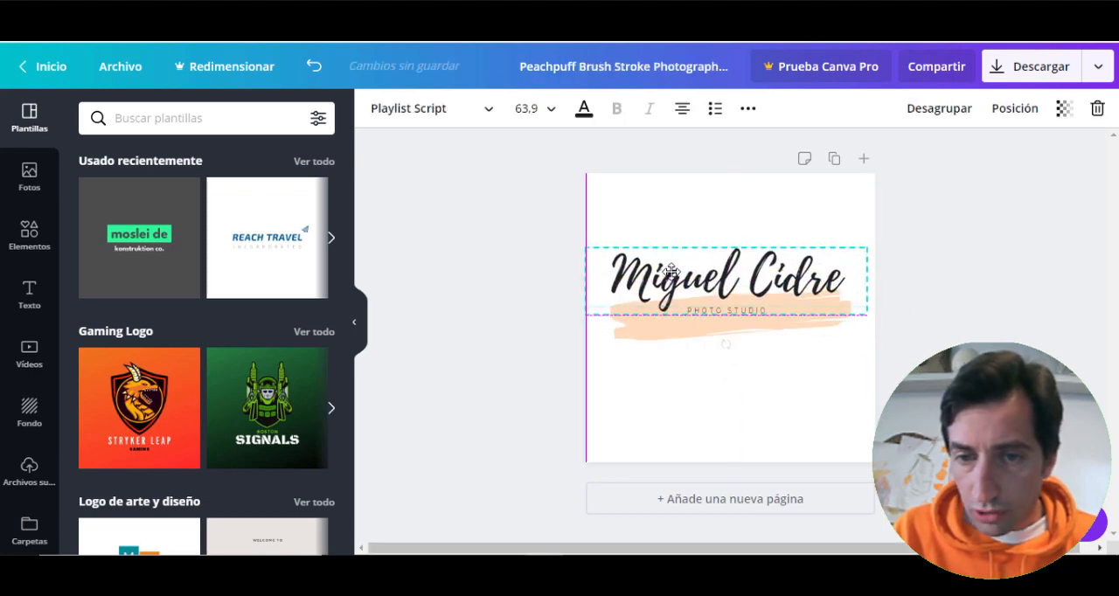
click(690, 335)
click(377, 112)
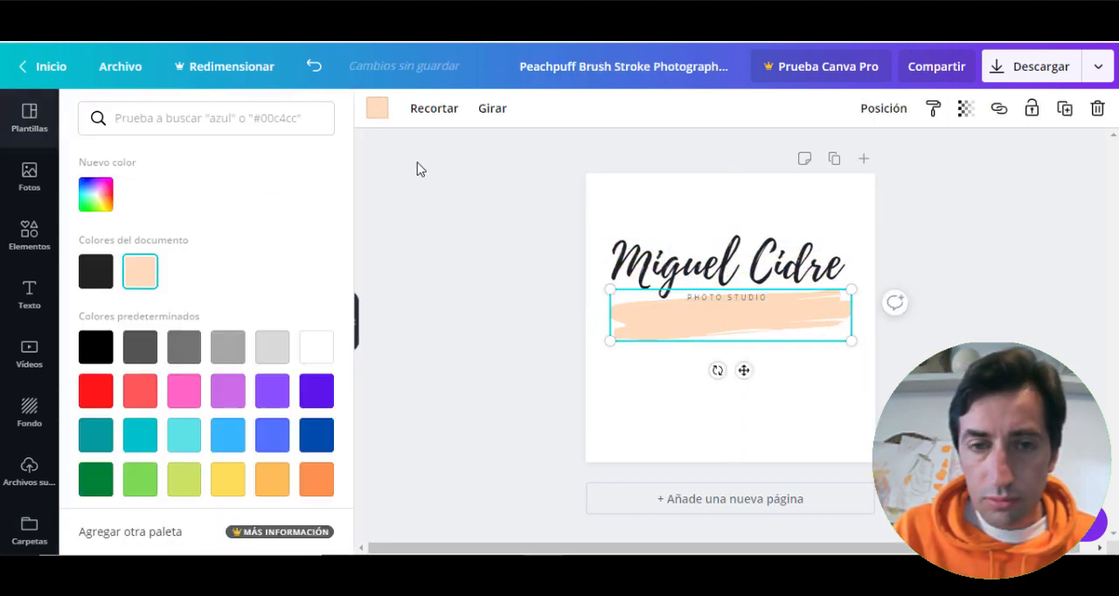
click(274, 439)
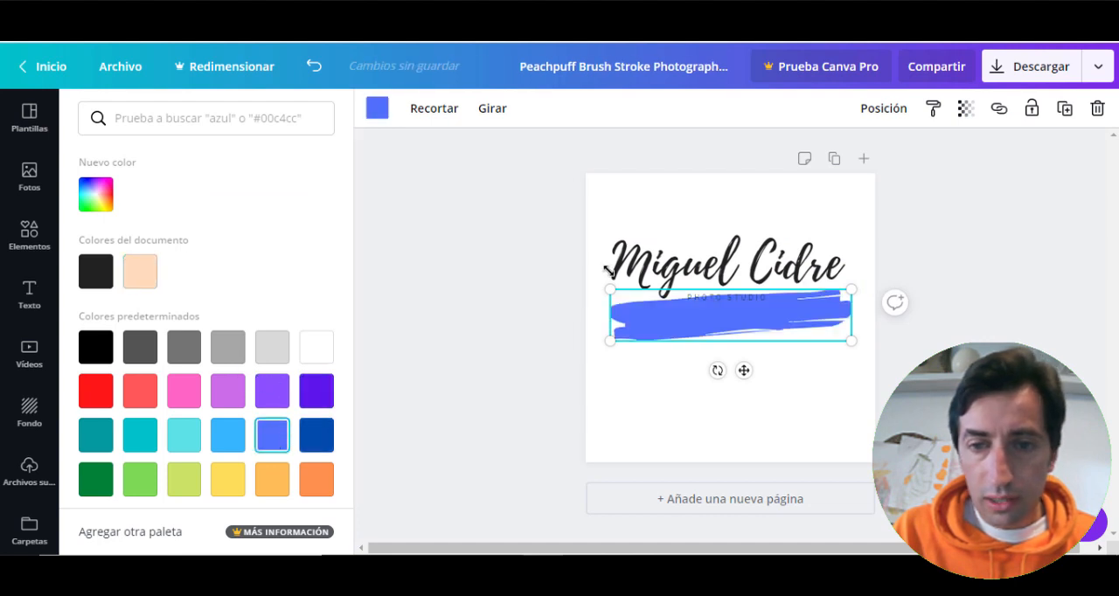
drag(697, 274, 703, 316)
- Replace the PHOTO STUDIO tagline under the name with CONSULTOR SEO
click(714, 346)
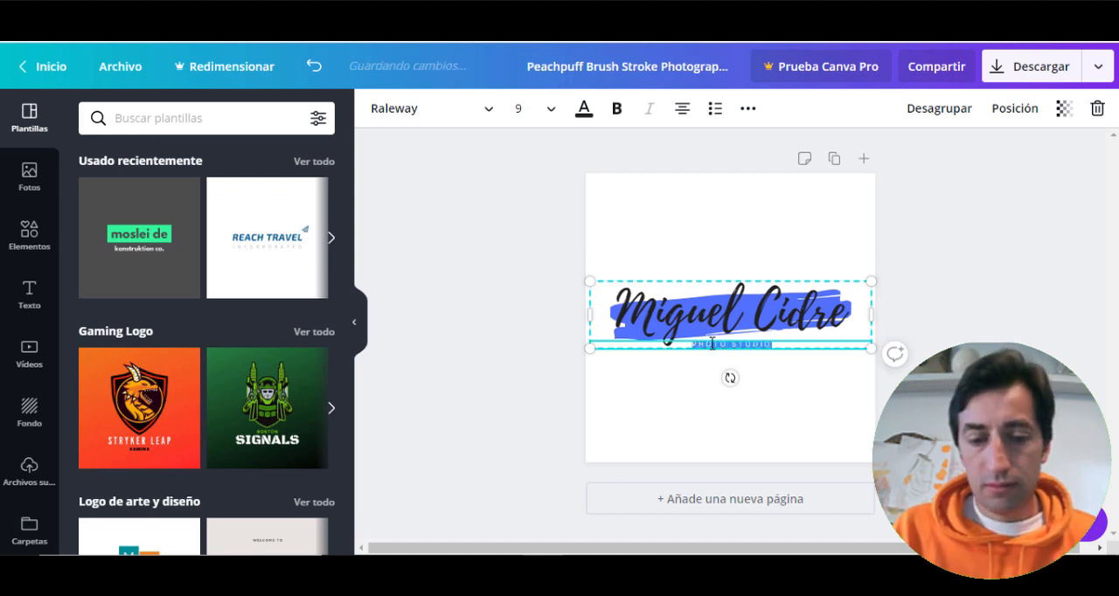
text(SULTOR)
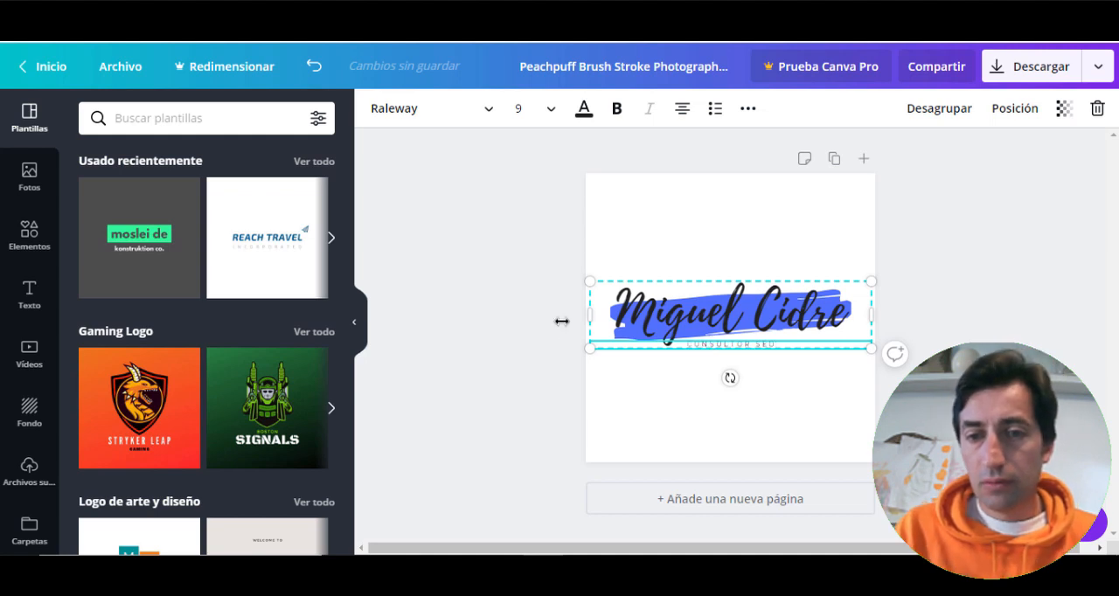
click(519, 313)
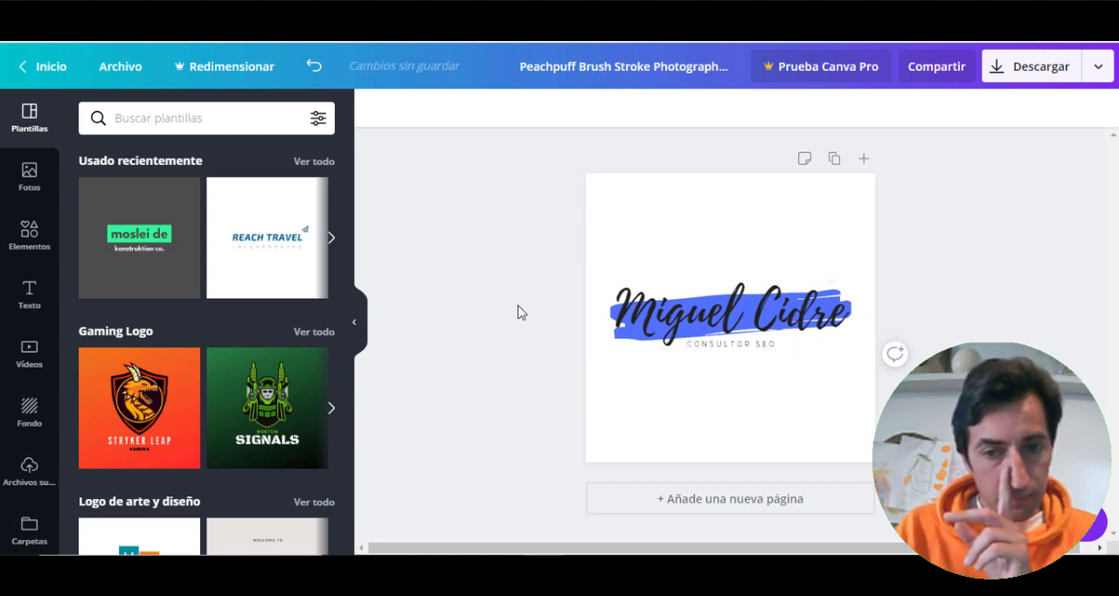
- Move the text off the brush stroke, recolour the stroke yellow and place the text back over it
click(690, 311)
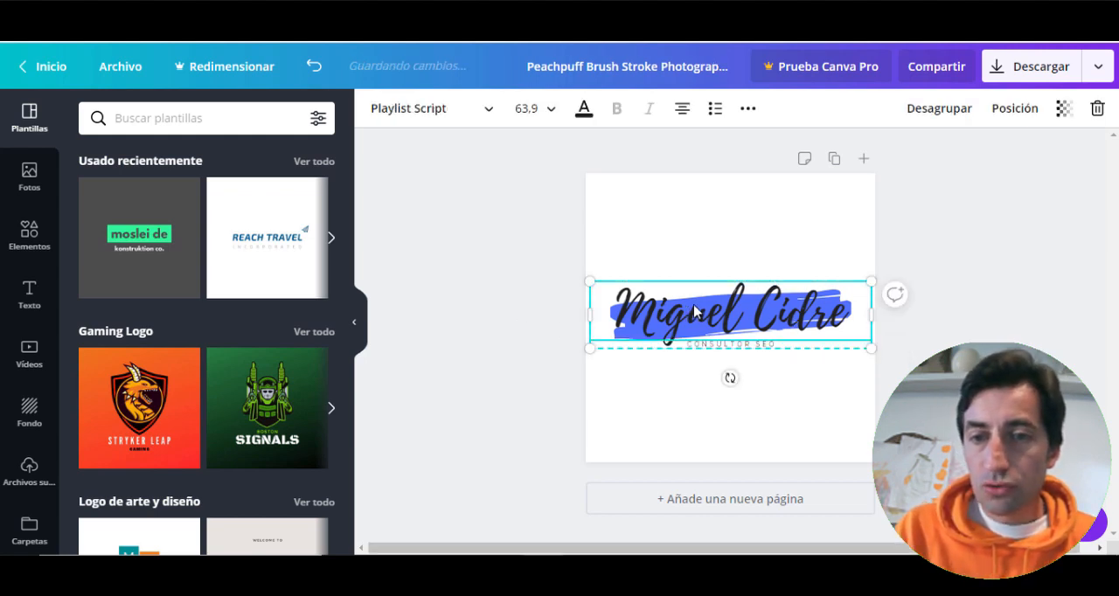
drag(648, 334, 633, 292)
click(631, 321)
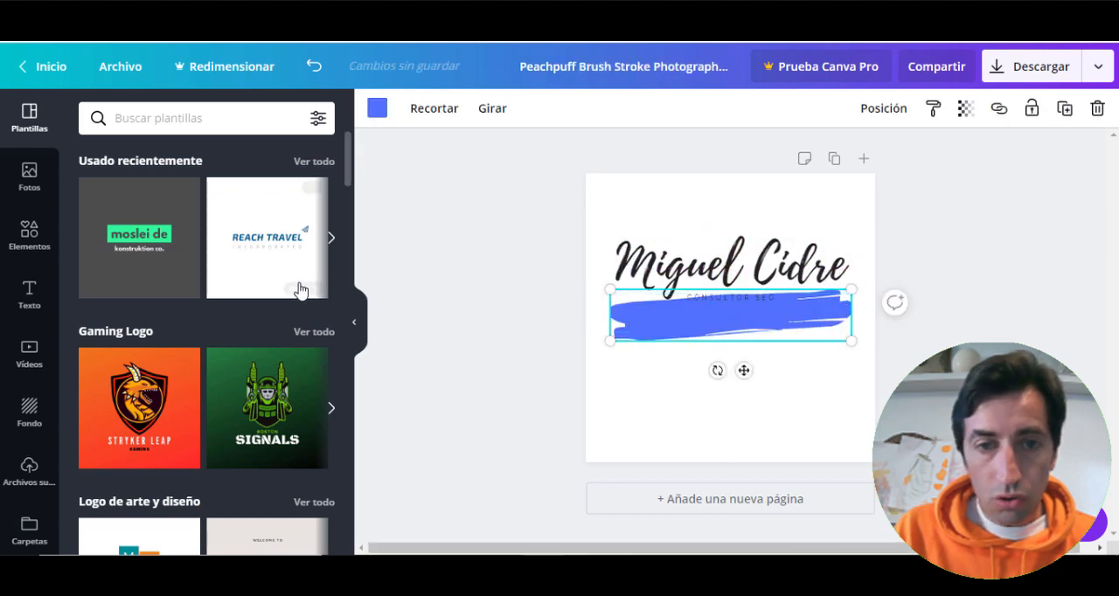
click(372, 116)
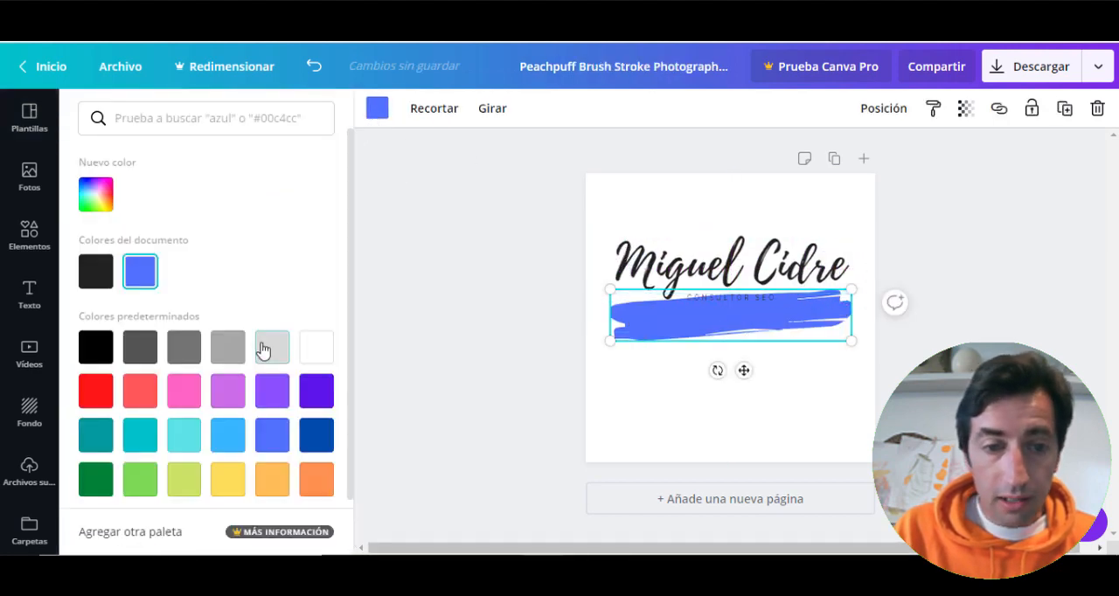
click(227, 481)
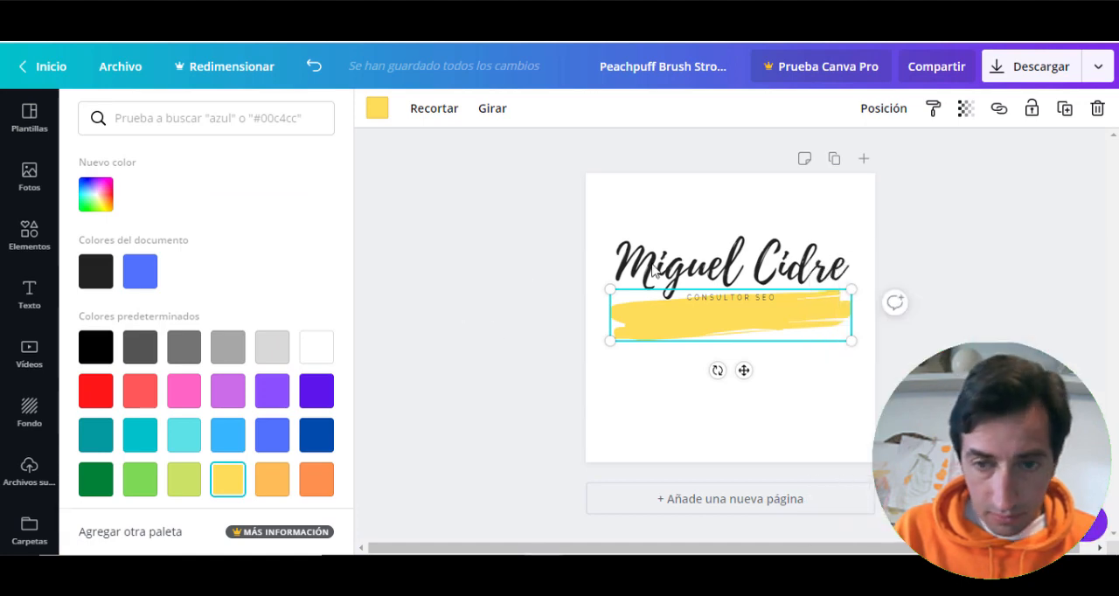
drag(666, 281, 669, 309)
click(550, 275)
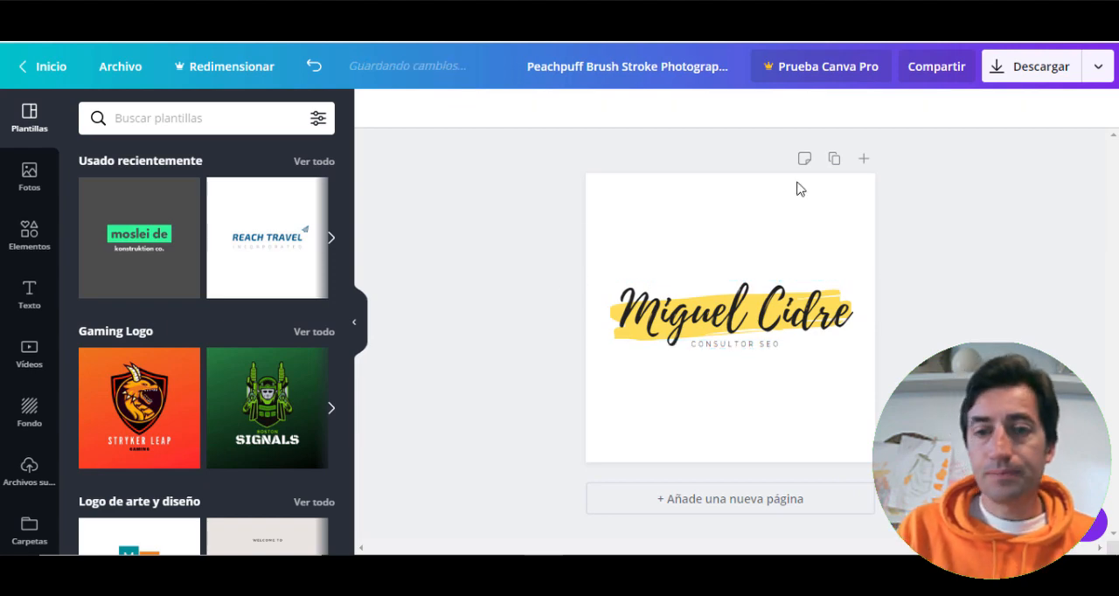
- Download the logo as a PNG file and dismiss the business card print offer
click(1040, 67)
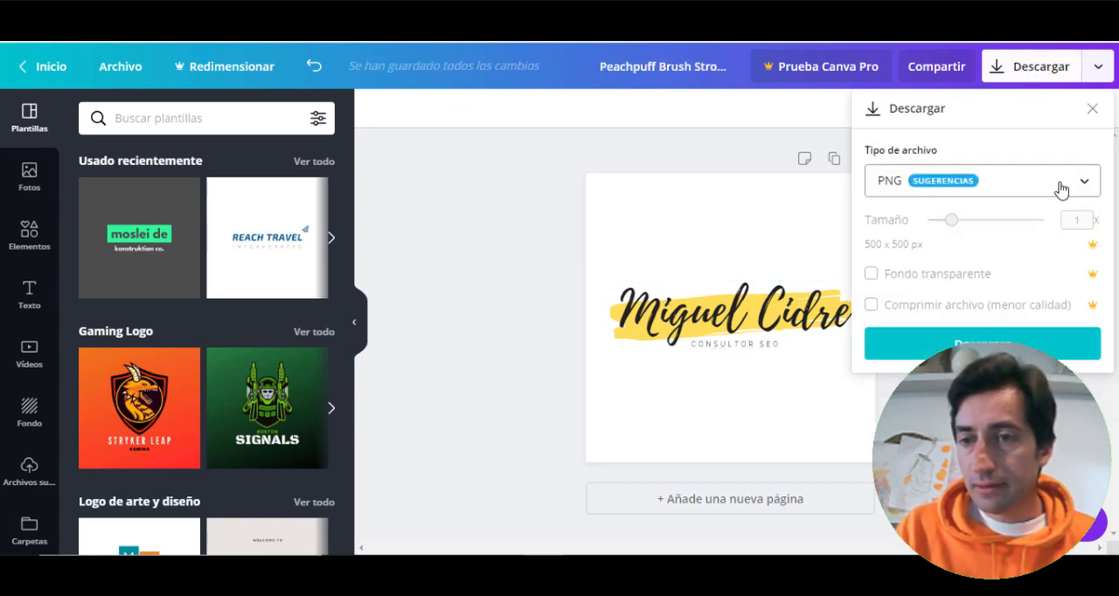
click(936, 344)
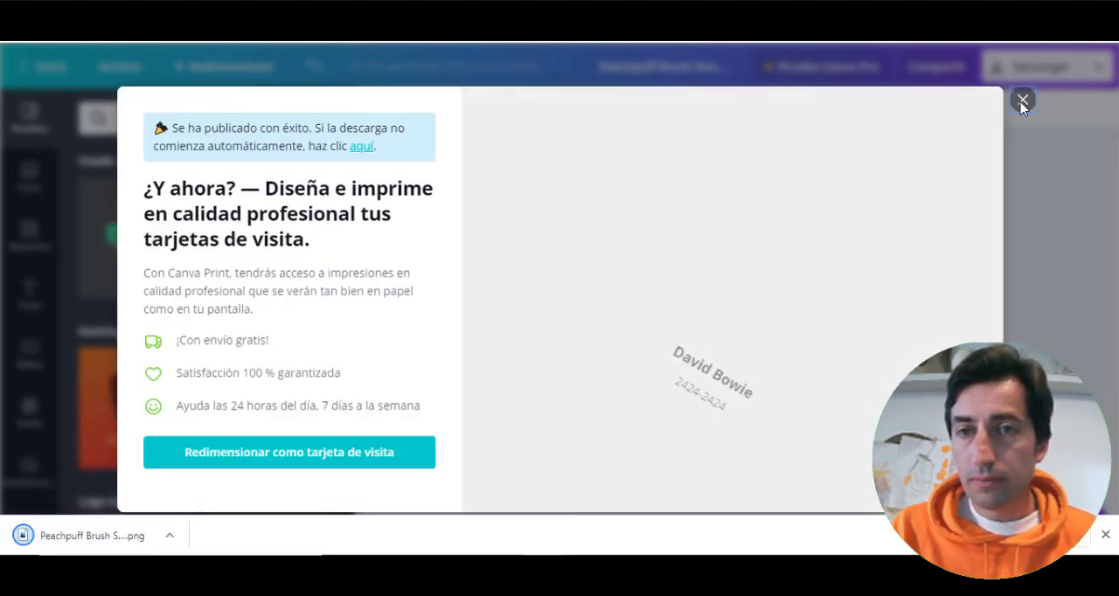
click(1022, 100)
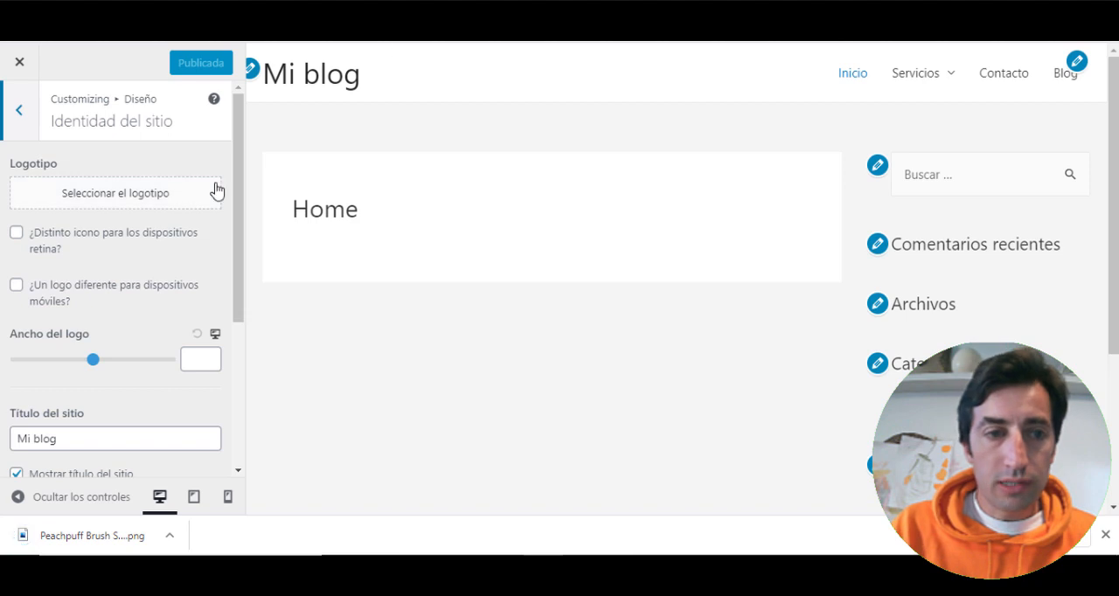
- Go back to the WordPress customizer's main level and reopen the Identidad del sitio settings through Diseño and Cabecera
click(19, 111)
click(17, 110)
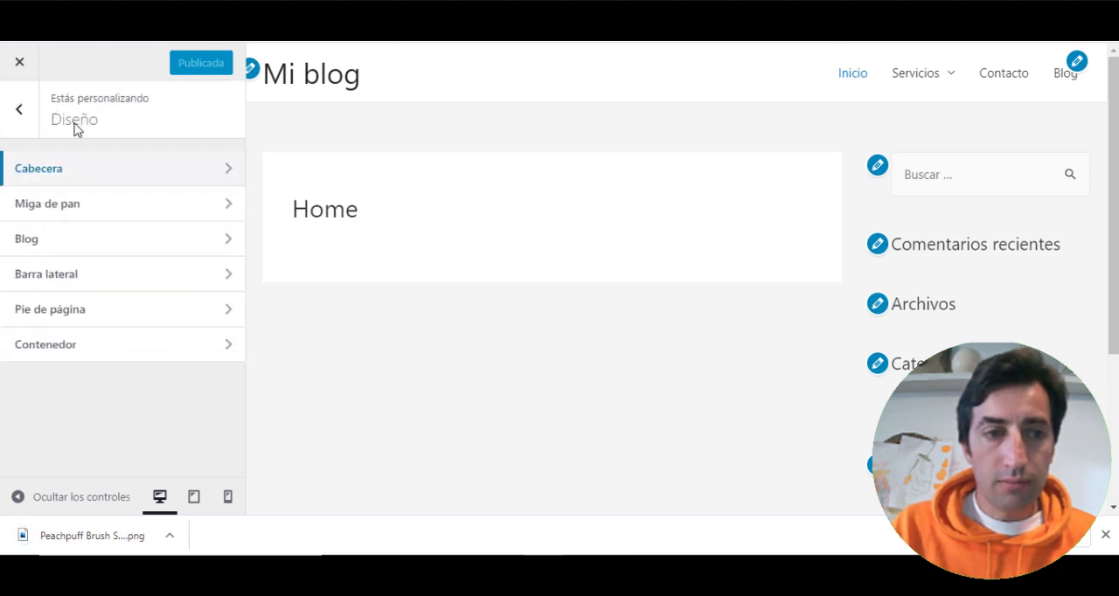
click(17, 111)
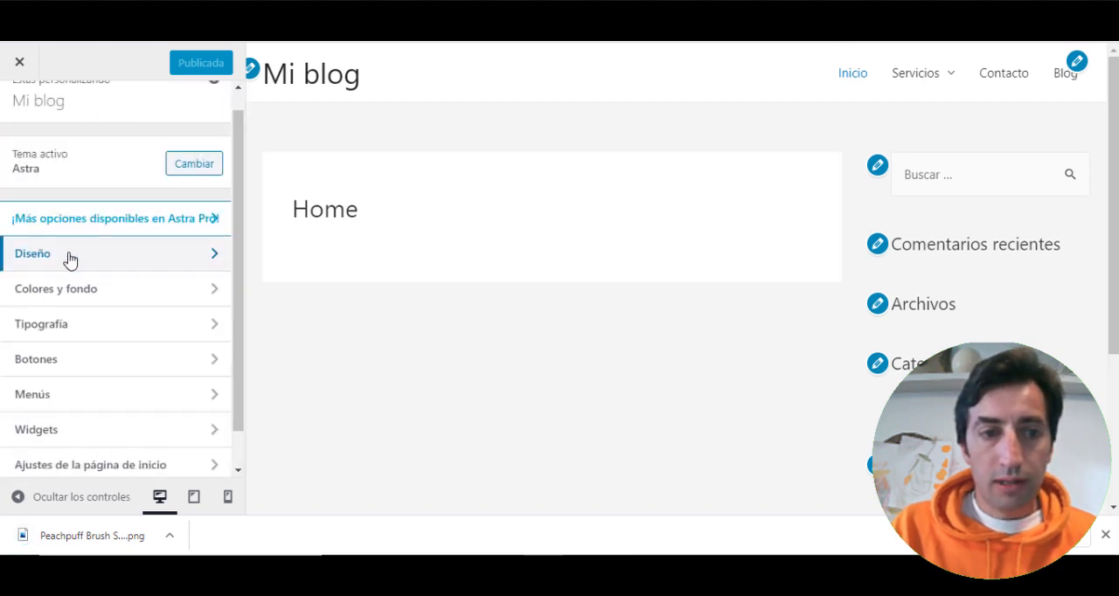
click(110, 261)
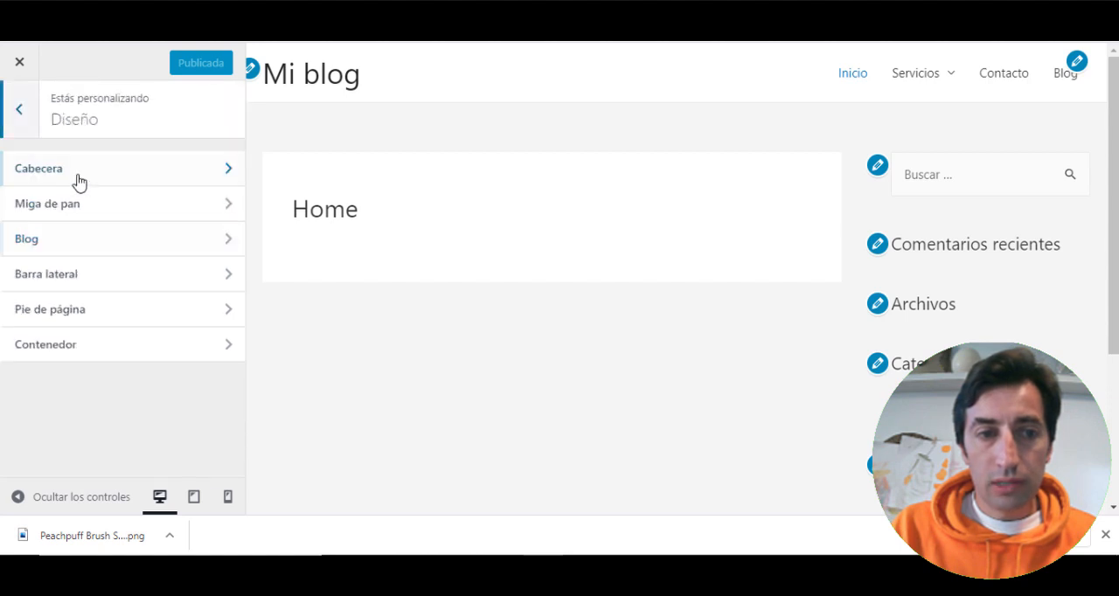
click(85, 174)
click(83, 182)
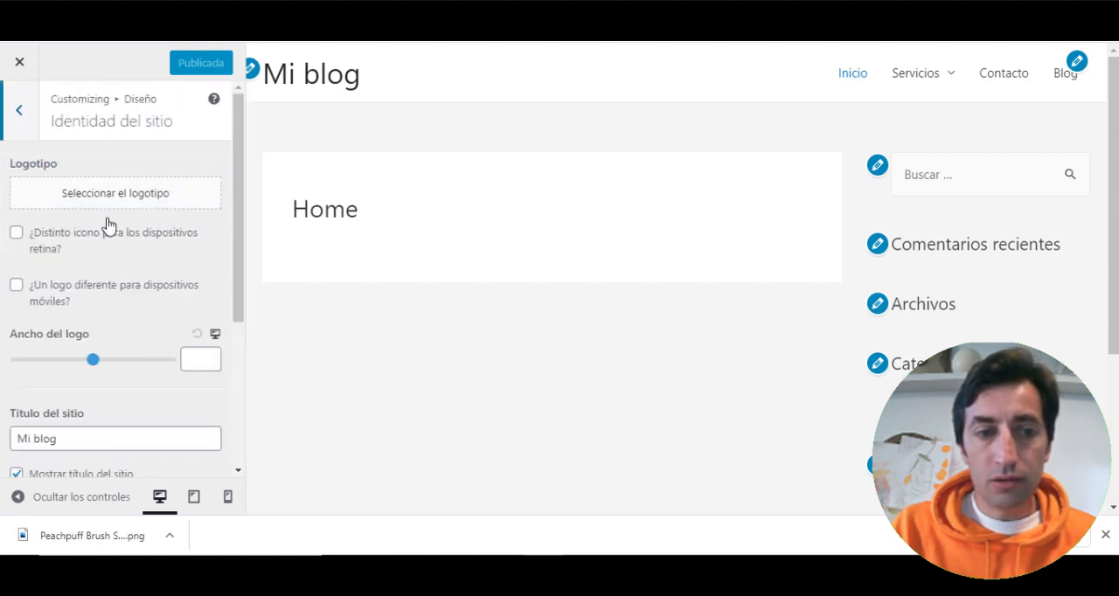
scroll(82, 376, down, 5)
scroll(85, 375, up, 5)
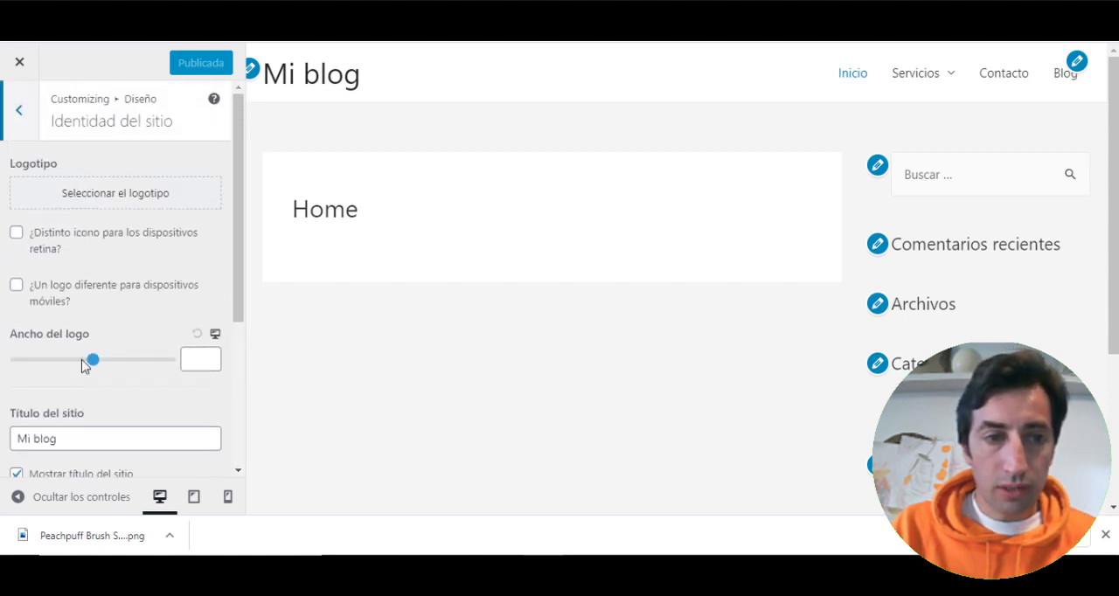
- Upload the downloaded Peachpuff Brush Stroke logo PNG as the site logo, cropped around the lettering, and set its width to 234
click(94, 198)
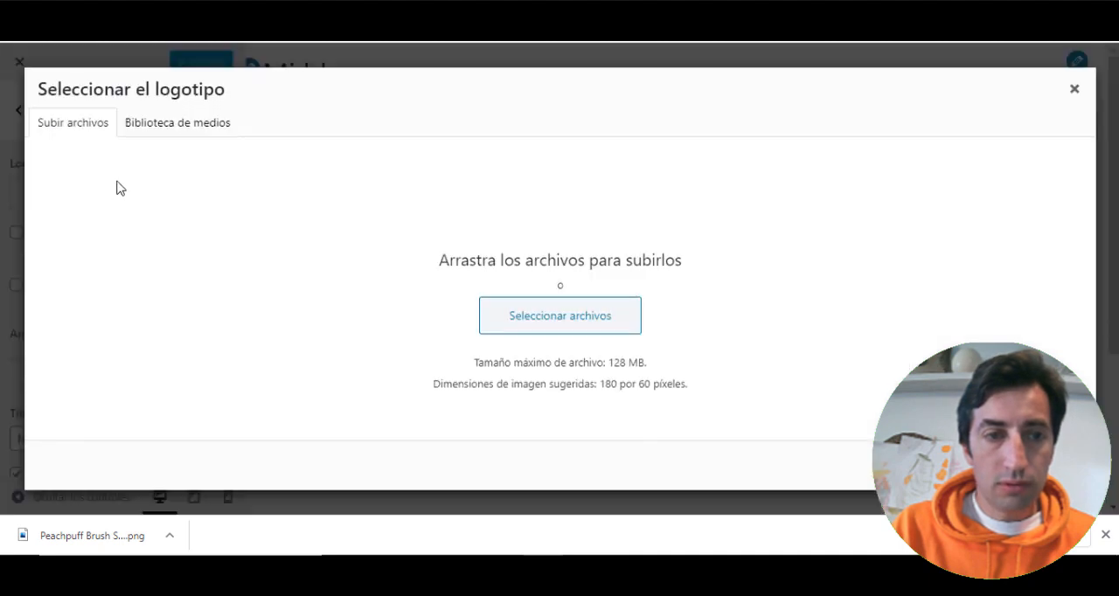
drag(148, 522, 488, 354)
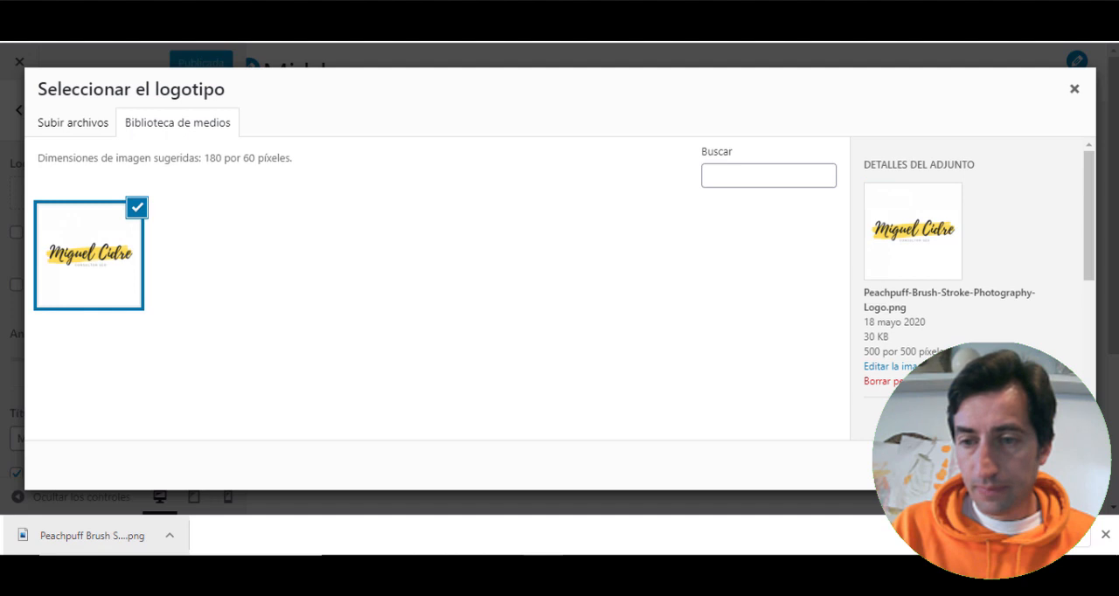
click(1040, 465)
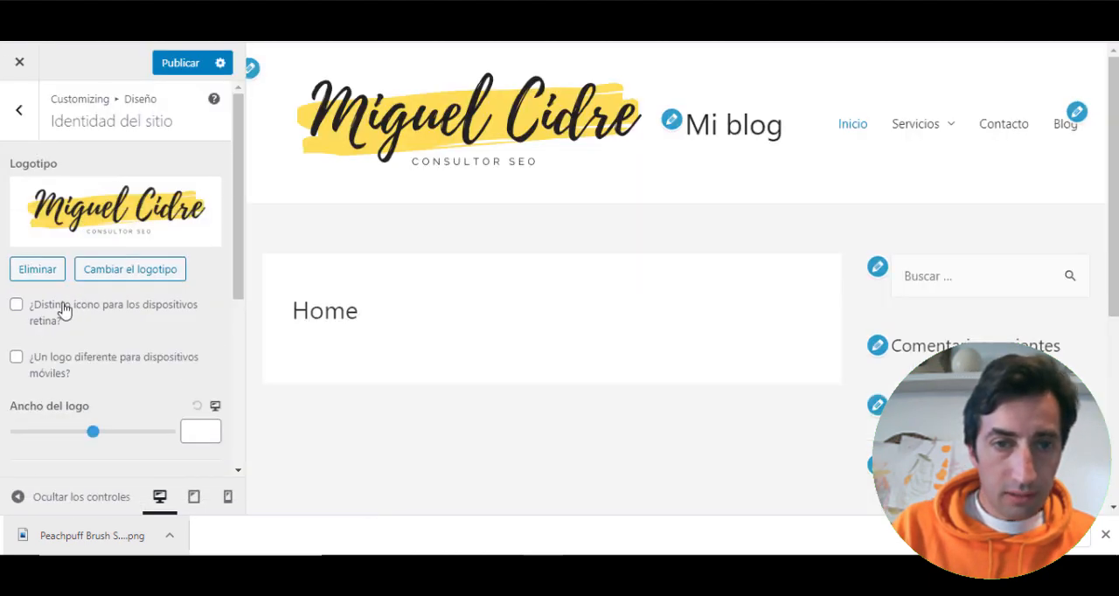
scroll(89, 360, down, 1)
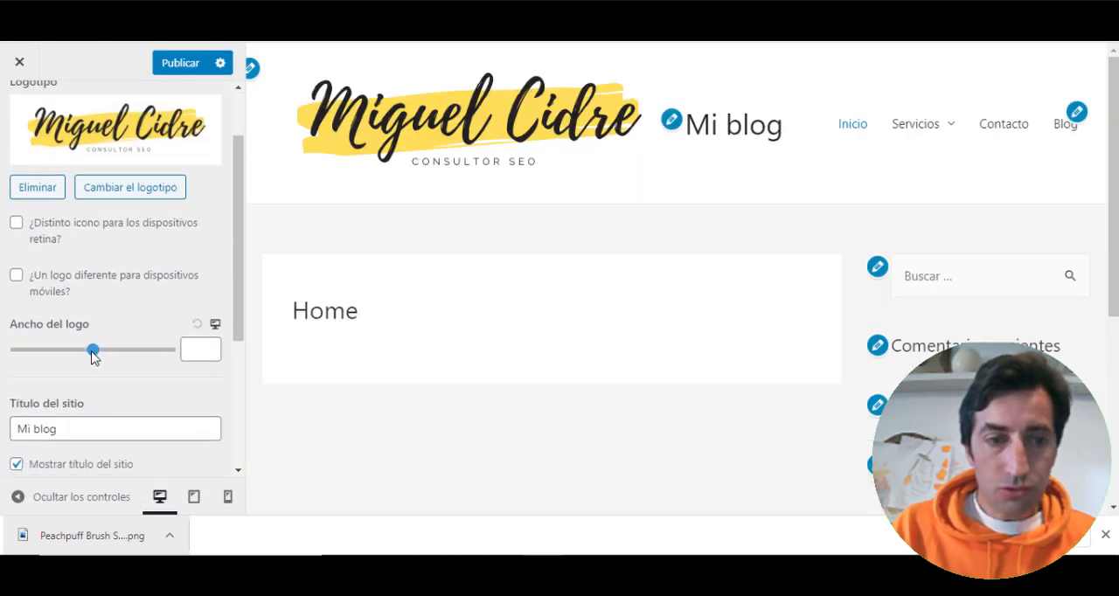
mouse_move(91, 350)
mouse_down()
mouse_move(179, 362)
mouse_move(77, 351)
mouse_up()
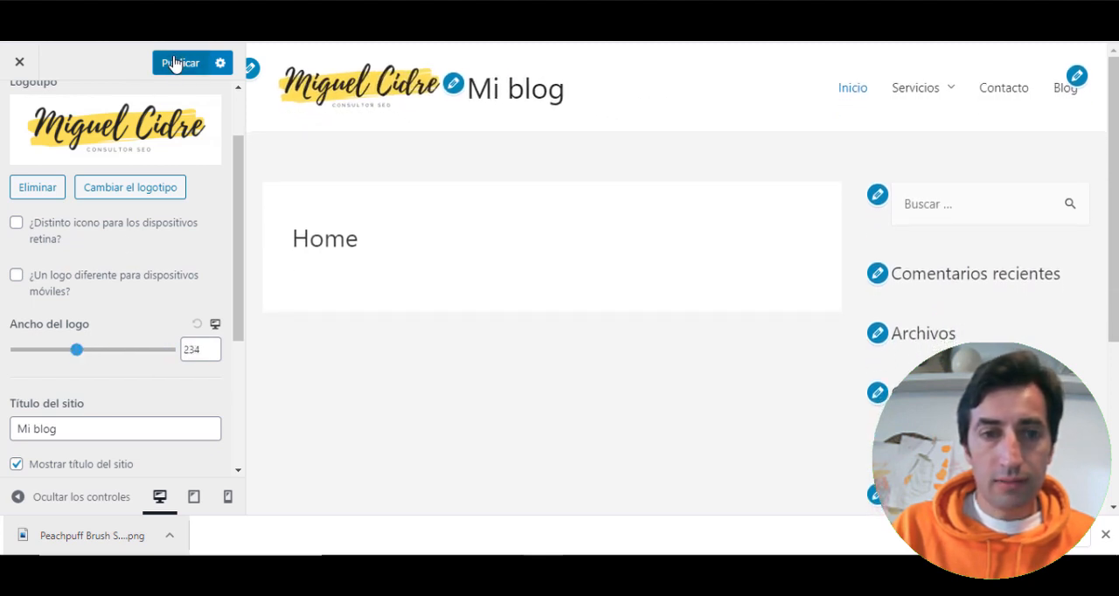
- Clear the site title Mi blog and turn off Mostrar título del sitio
click(76, 423)
key(ctrl+a)
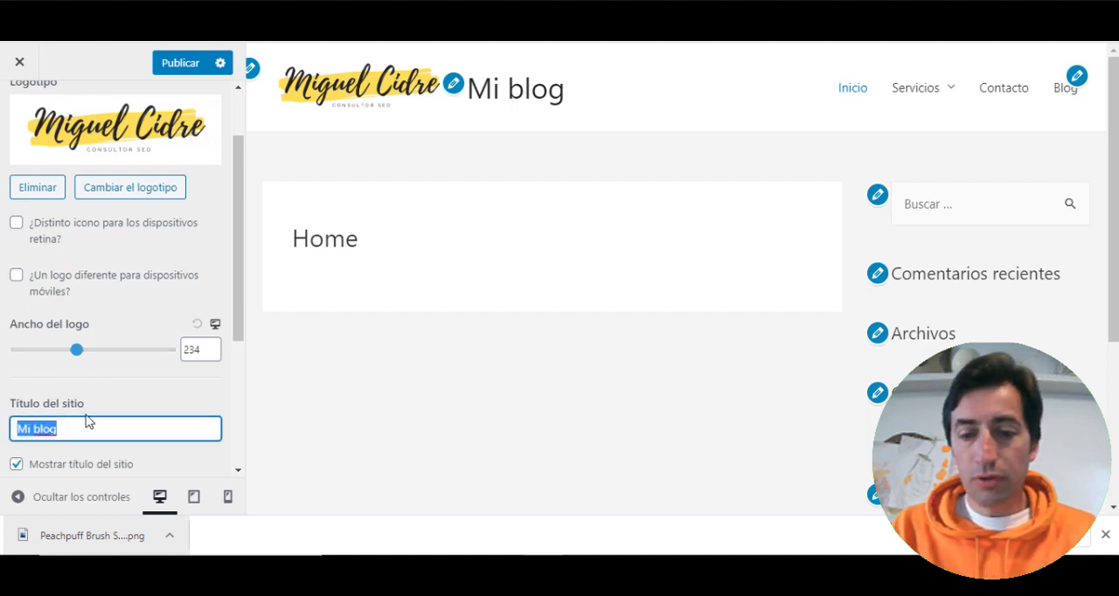
key(BackSpace)
scroll(70, 407, down, 1)
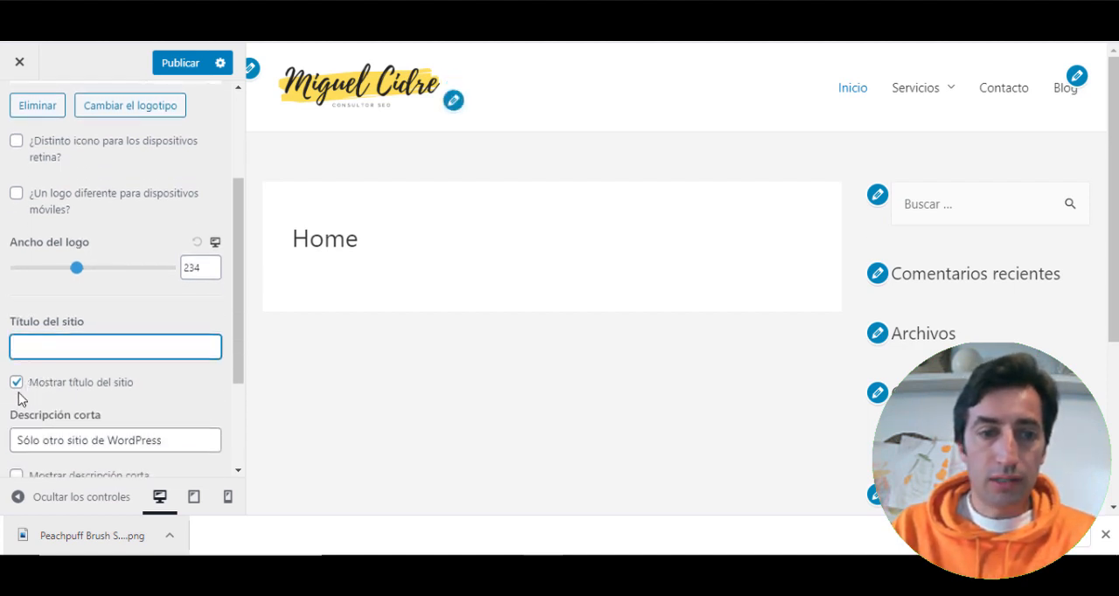
click(17, 384)
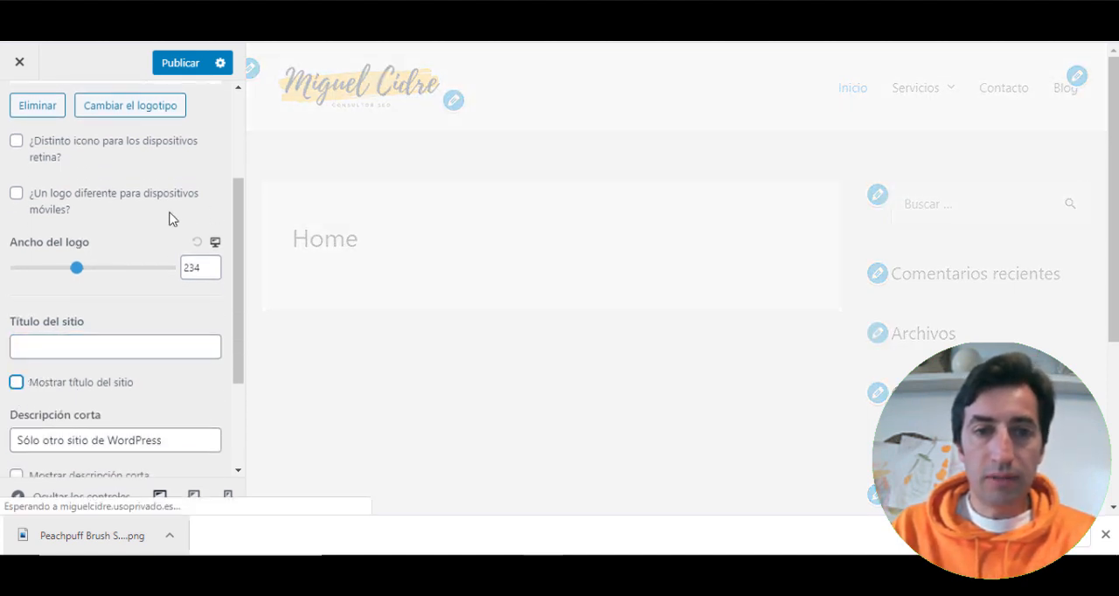
- Publish the site identity changes and return to the Cabecera settings
scroll(148, 232, down, 2)
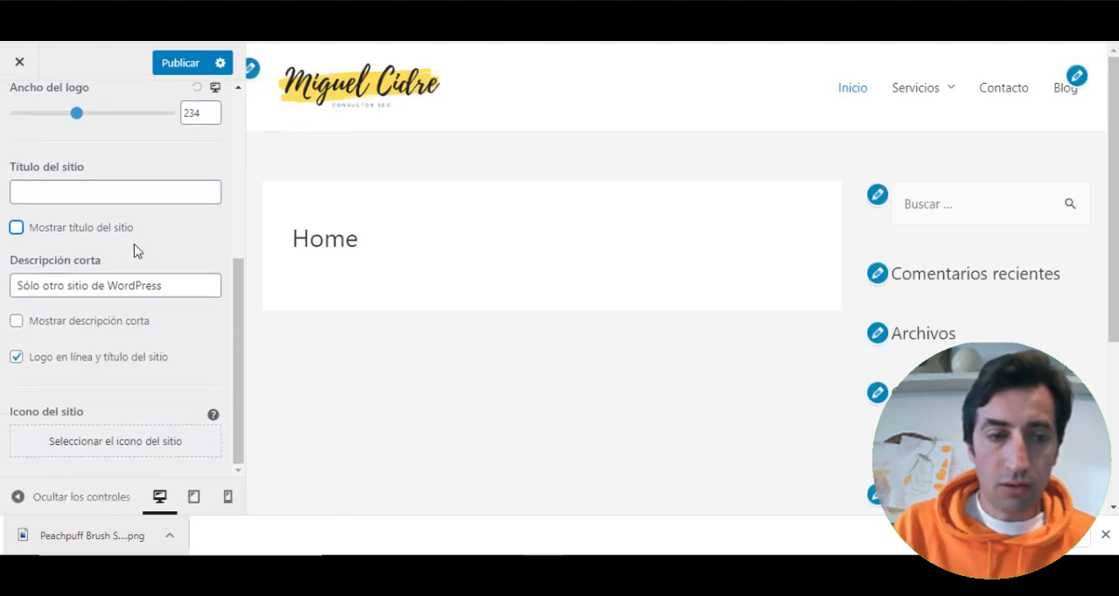
scroll(158, 175, up, 4)
click(166, 66)
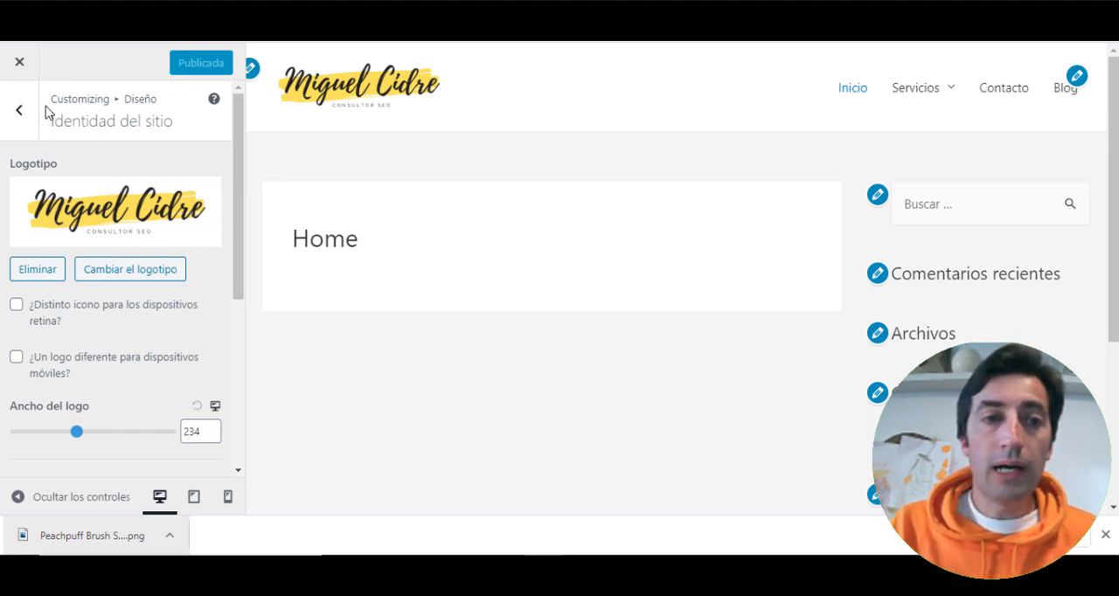
click(19, 110)
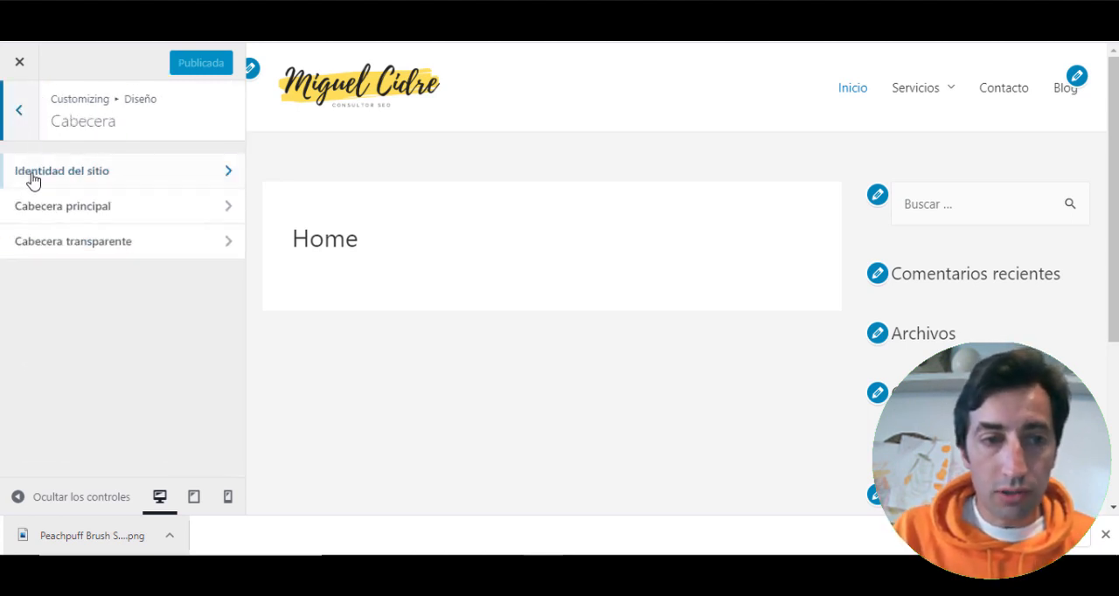
- Review the Cabecera principal settings, including the header layout, submenu and mobile header options, and return to Cabecera
click(75, 207)
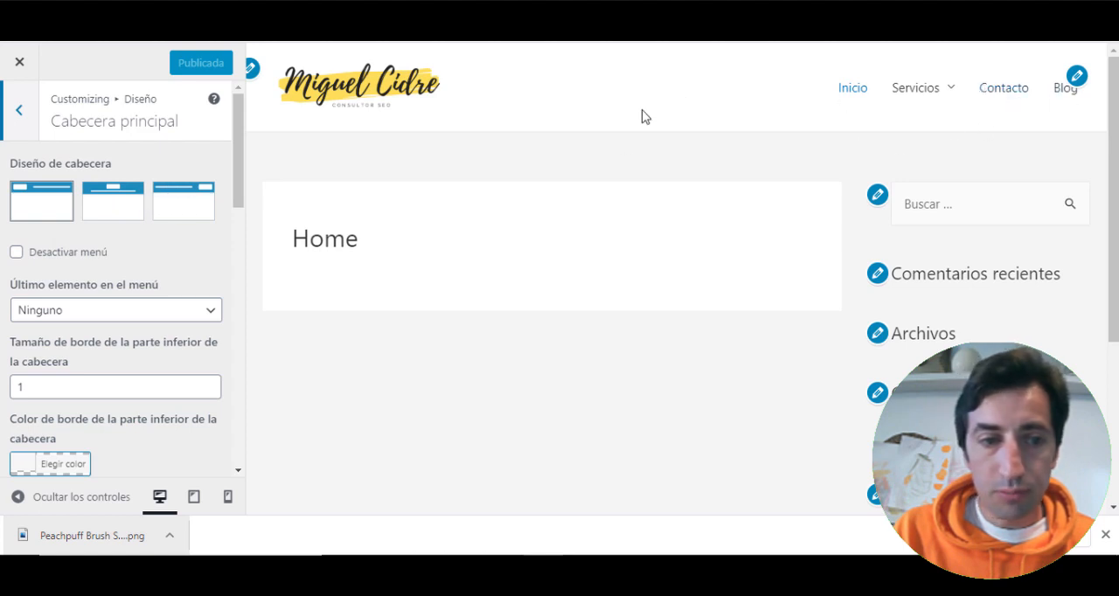
scroll(94, 273, down, 5)
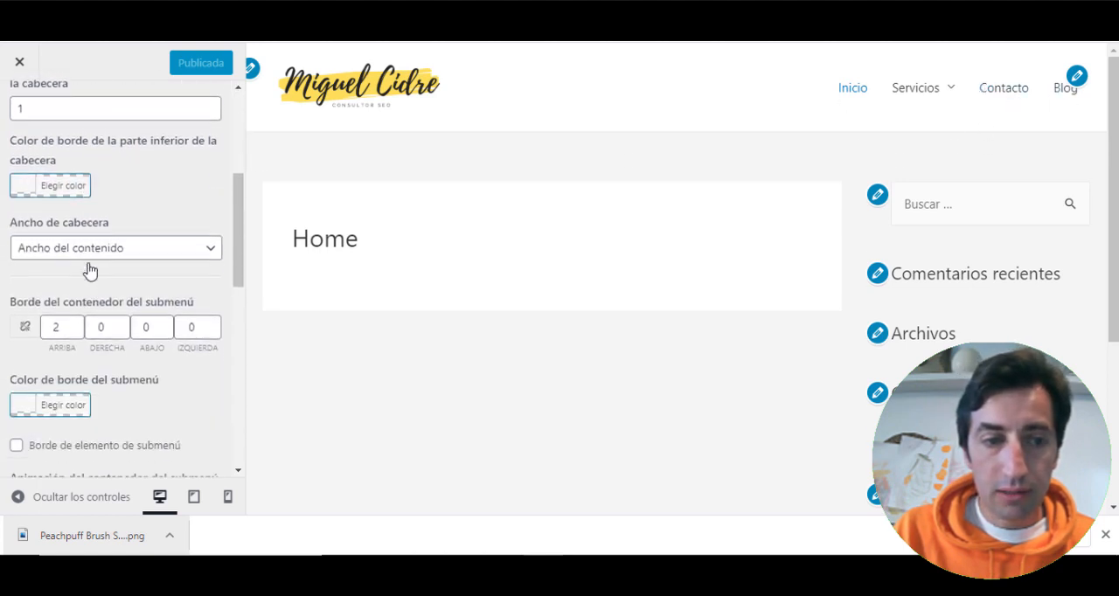
scroll(87, 270, down, 4)
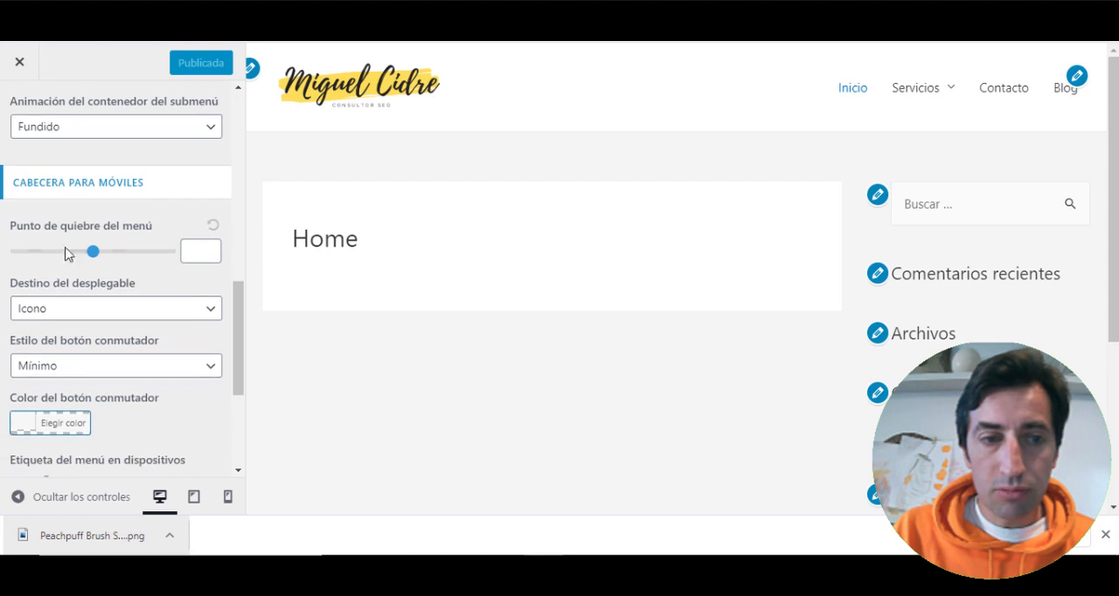
scroll(105, 270, down, 3)
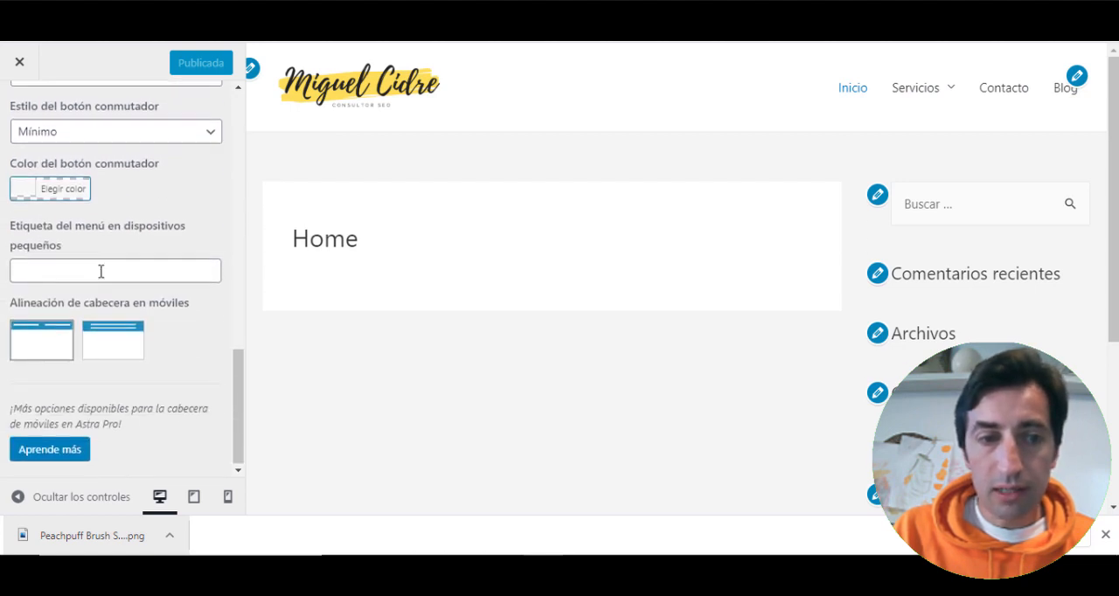
scroll(102, 276, up, 3)
scroll(100, 278, up, 6)
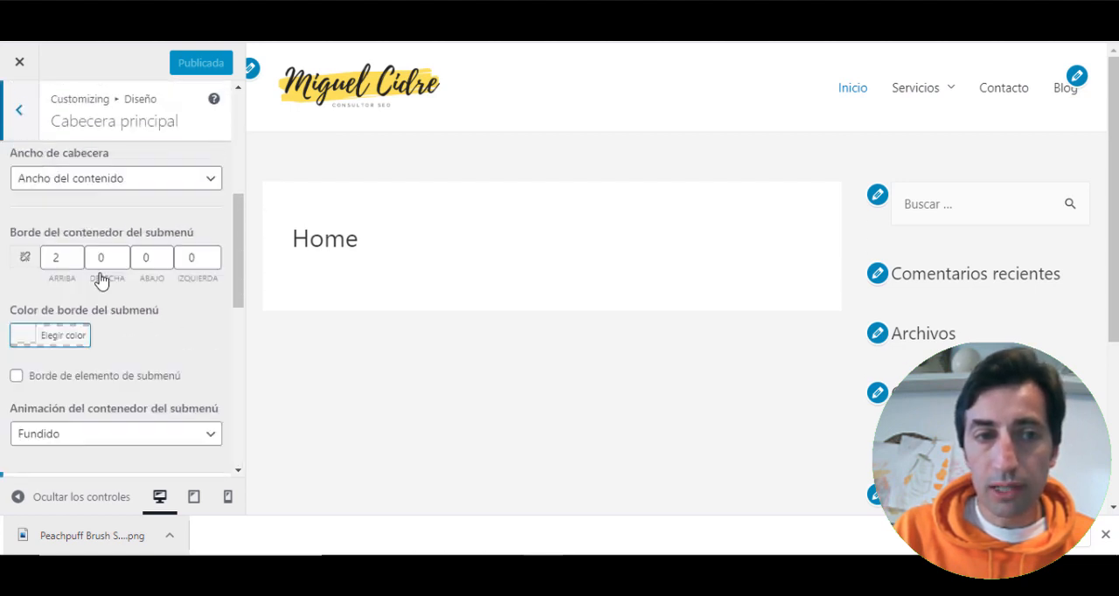
click(19, 122)
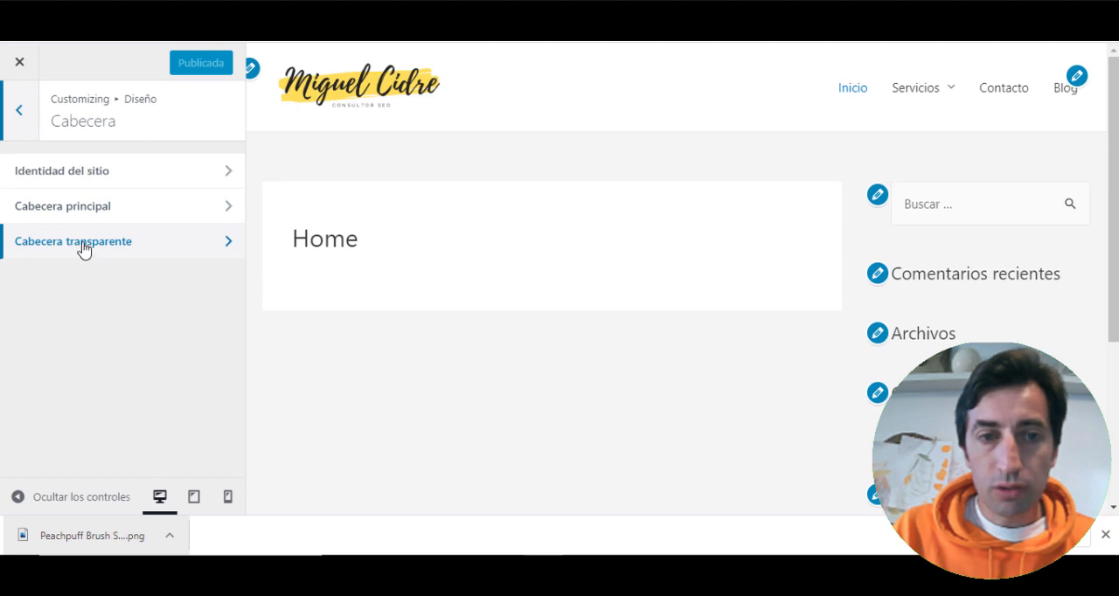
- Try the transparent header with Activar en toda la web, turn it back off and return to Diseño
click(55, 246)
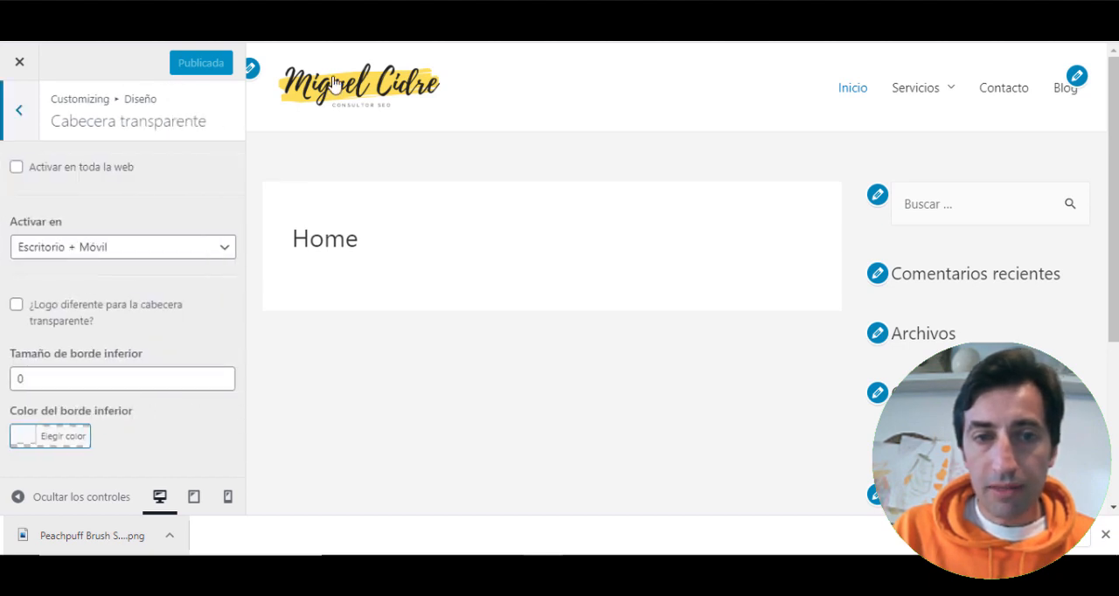
click(14, 170)
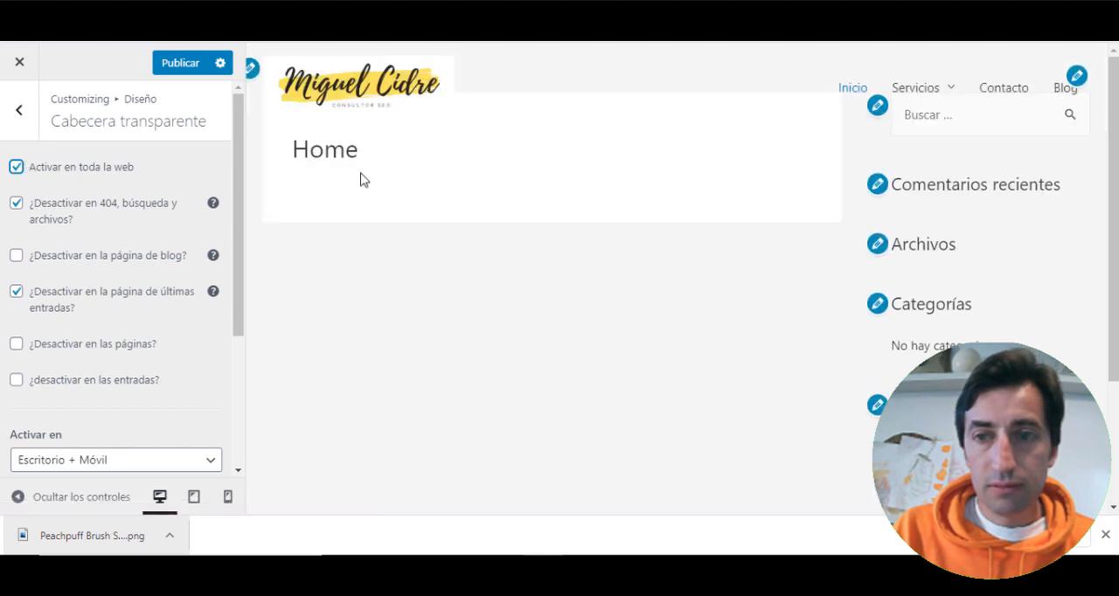
click(16, 168)
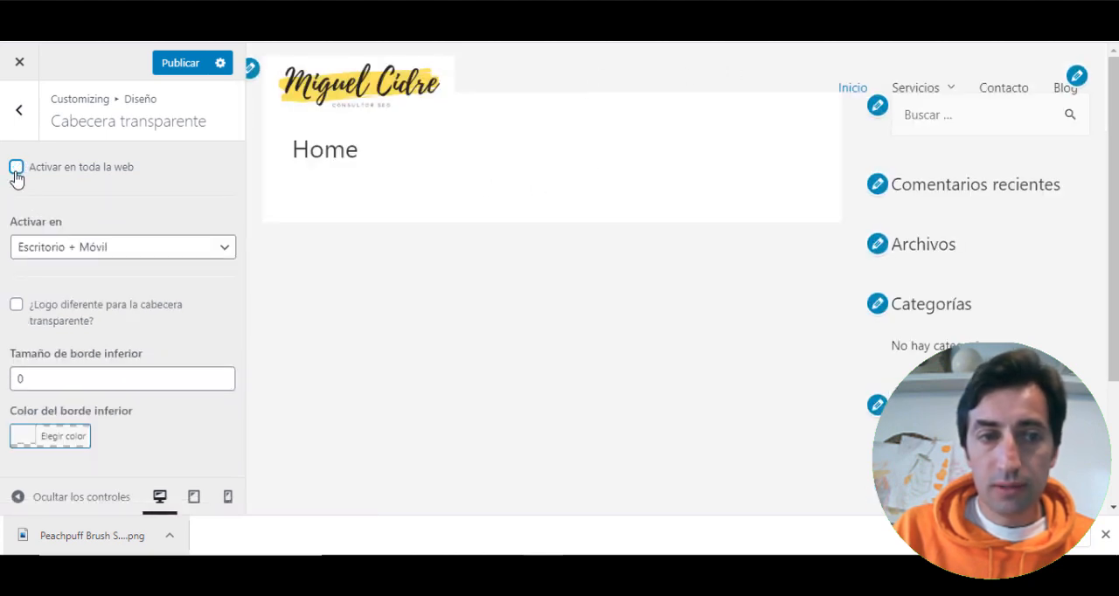
click(19, 112)
click(21, 114)
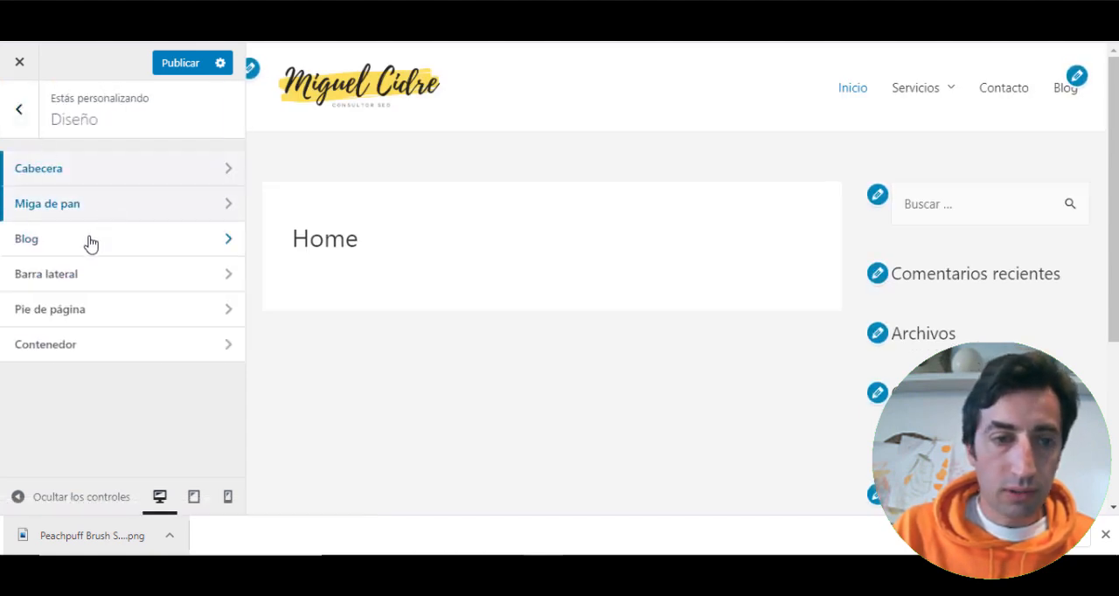
- Set both Diseño predeterminado and Páginas to Sin barra lateral in the Barra lateral settings and publish the change
click(139, 242)
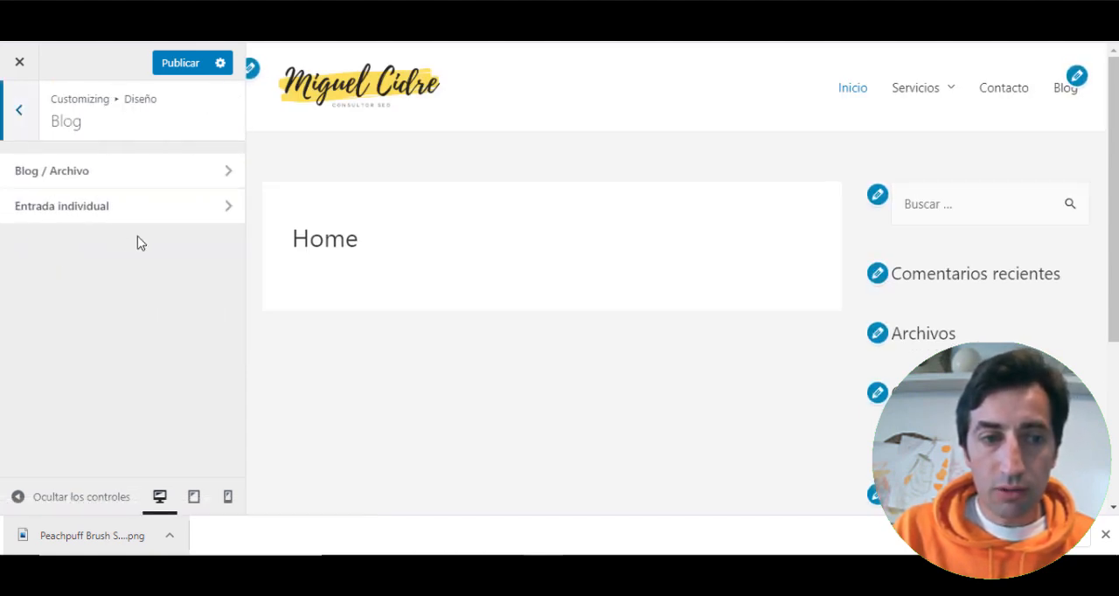
click(18, 112)
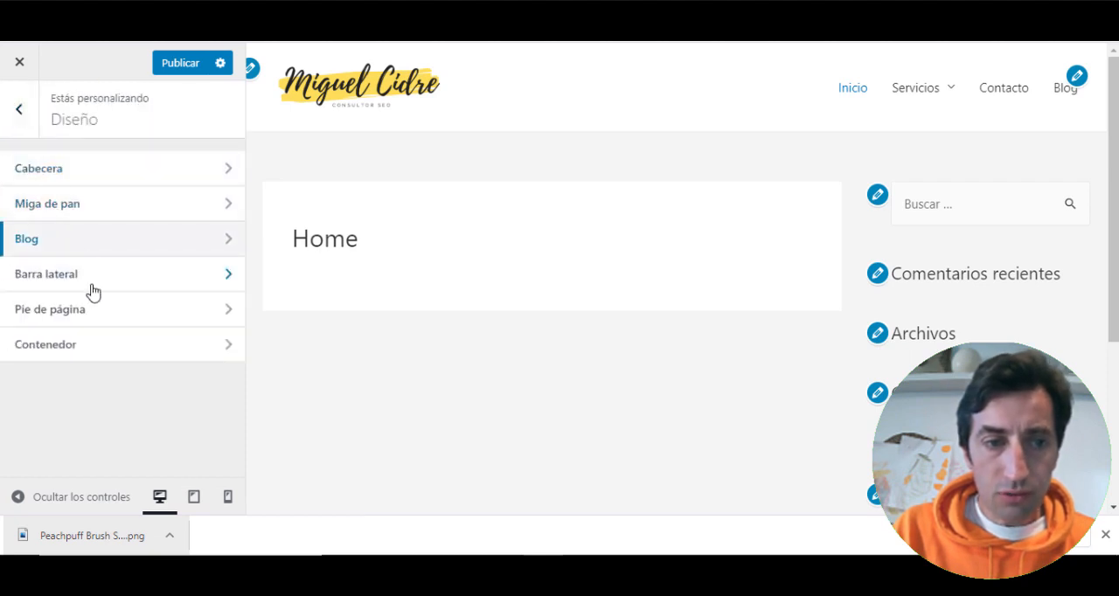
click(136, 284)
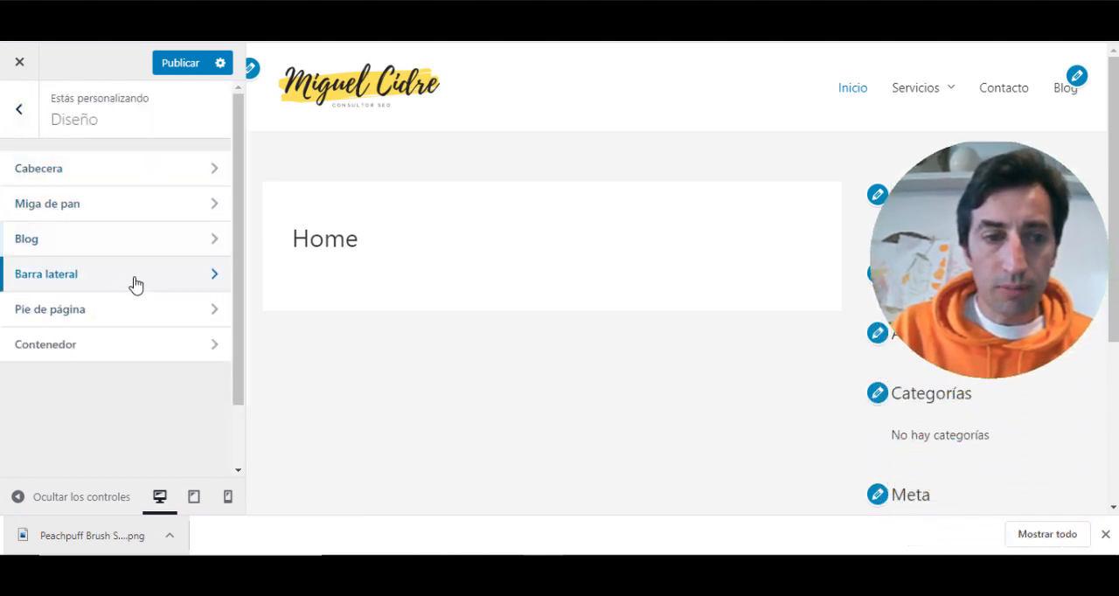
click(125, 190)
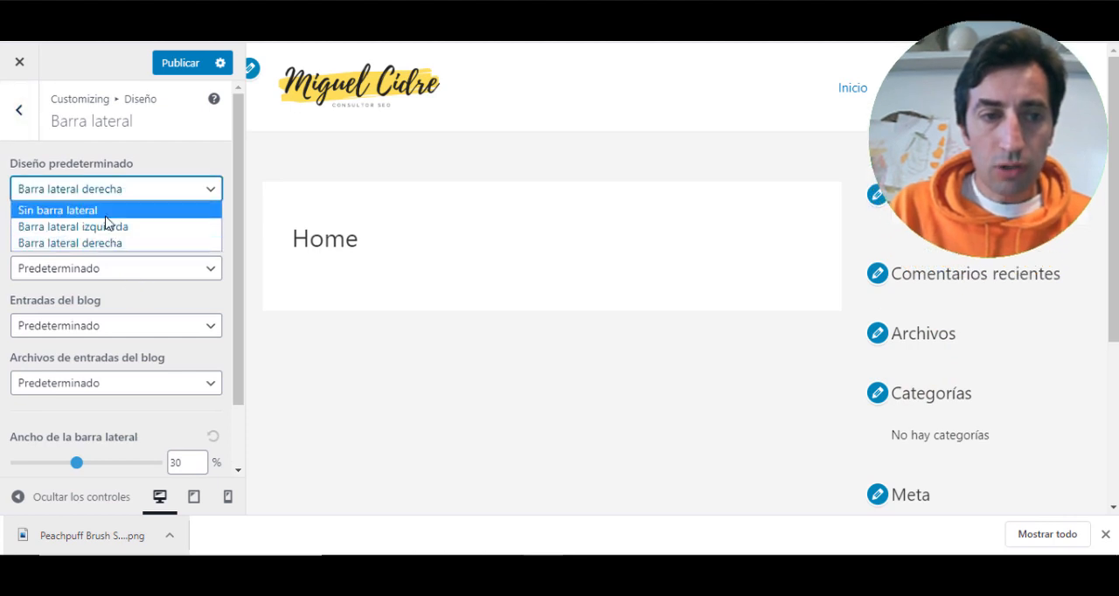
click(105, 211)
click(104, 271)
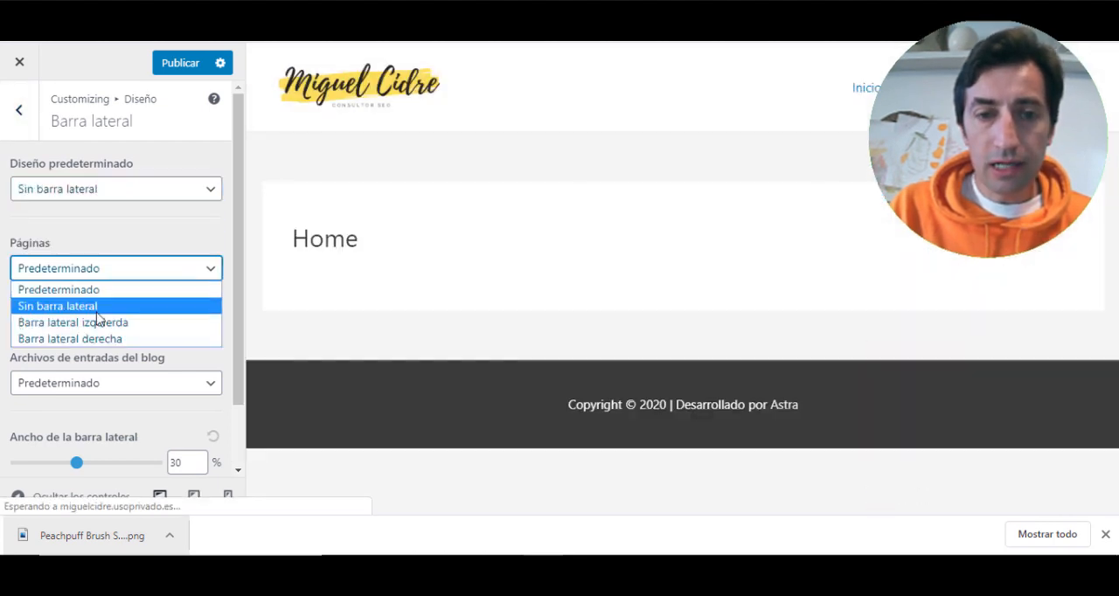
click(122, 305)
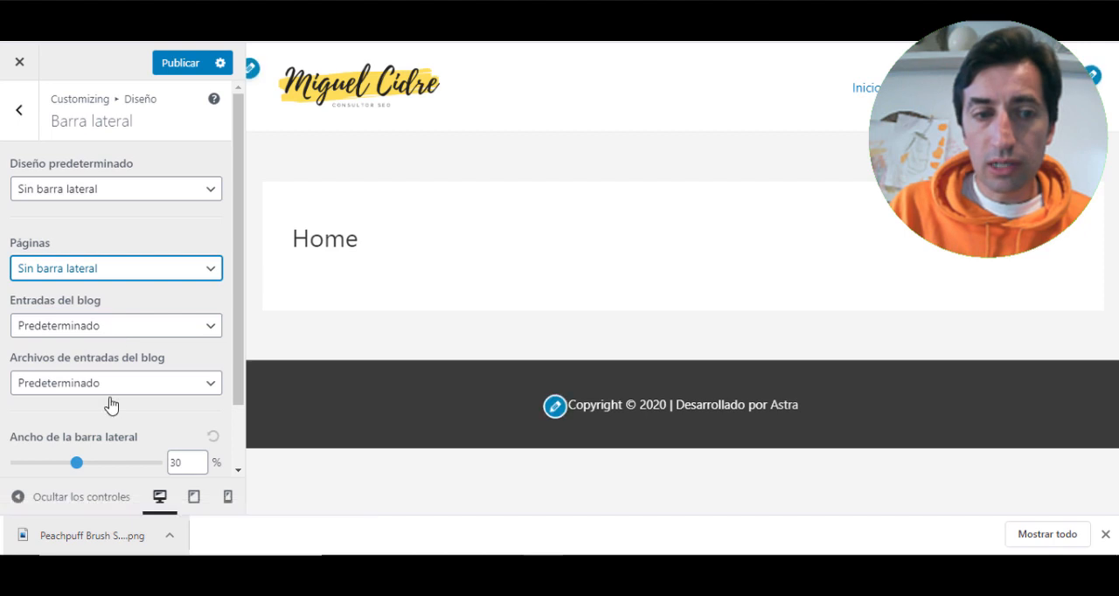
scroll(108, 402, down, 1)
scroll(105, 398, up, 1)
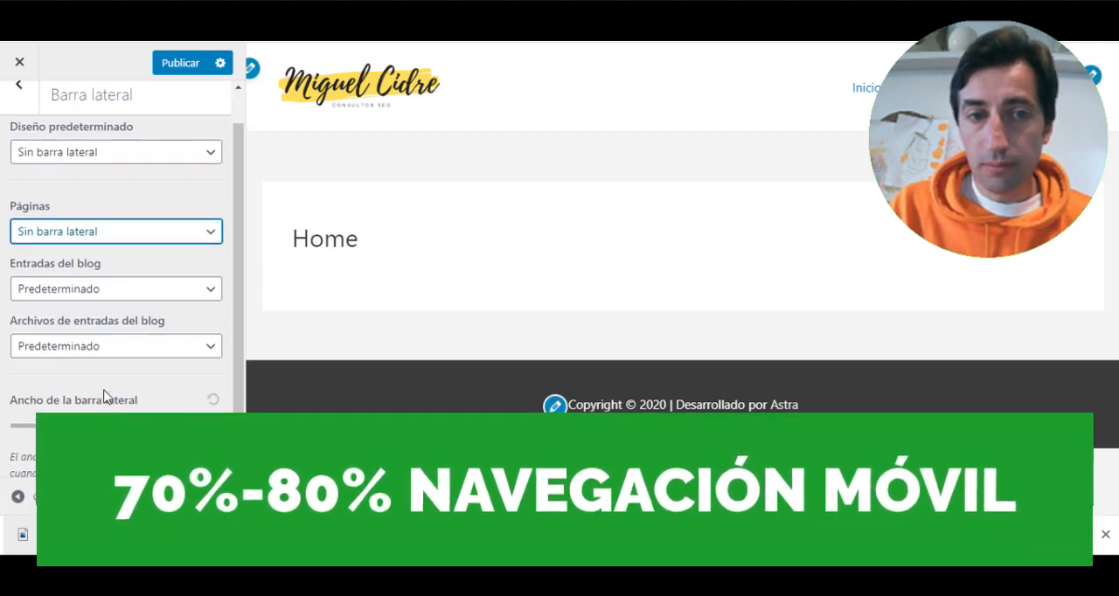
click(181, 63)
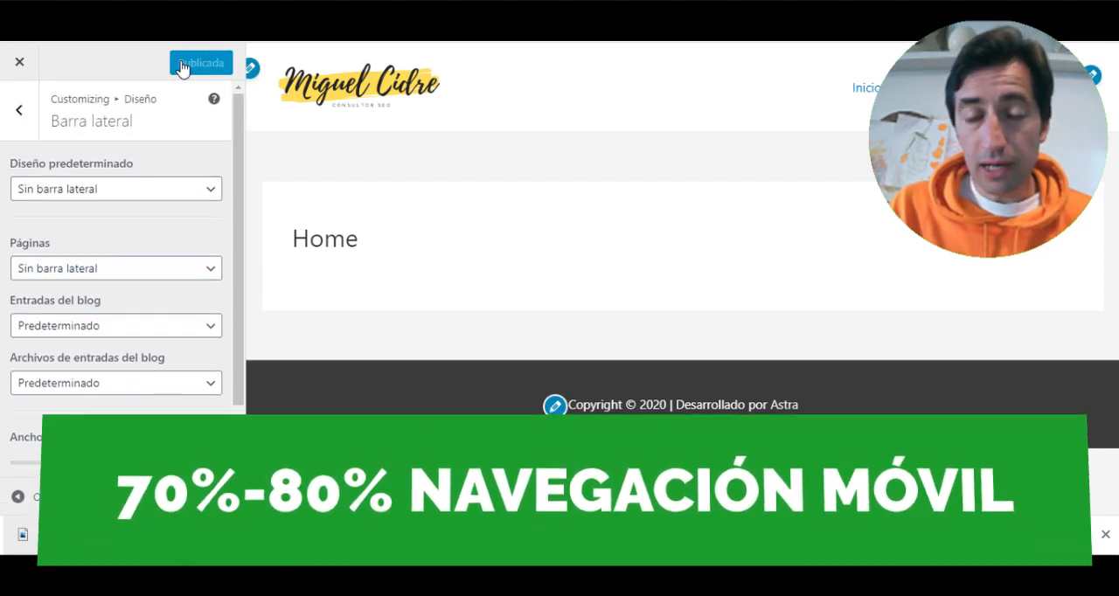
- Open the Barra del pie de página settings in the Pie de página section of Diseño
click(18, 112)
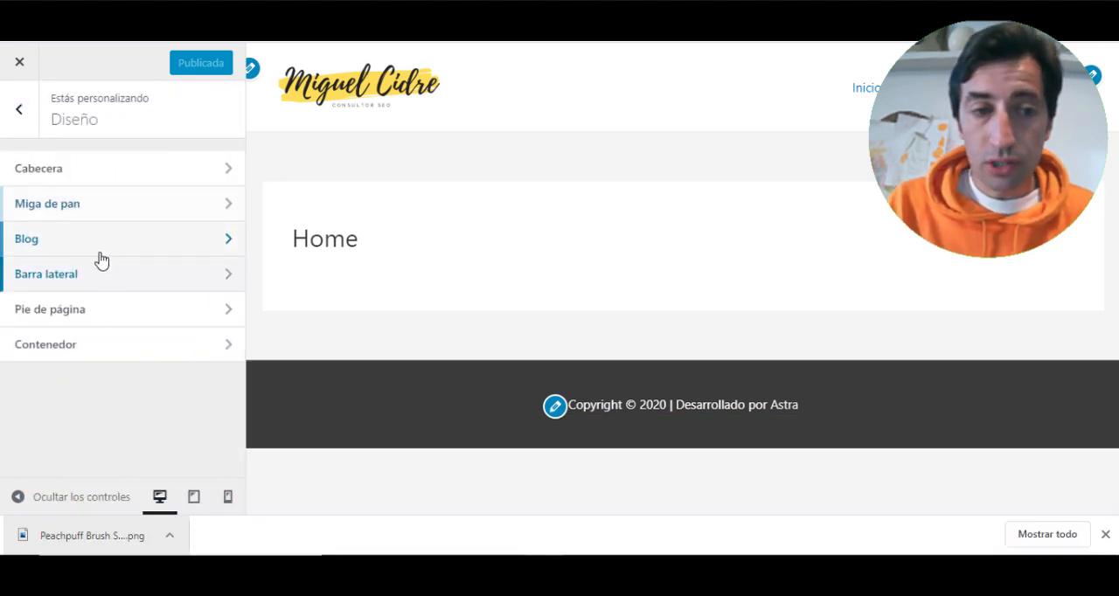
click(105, 313)
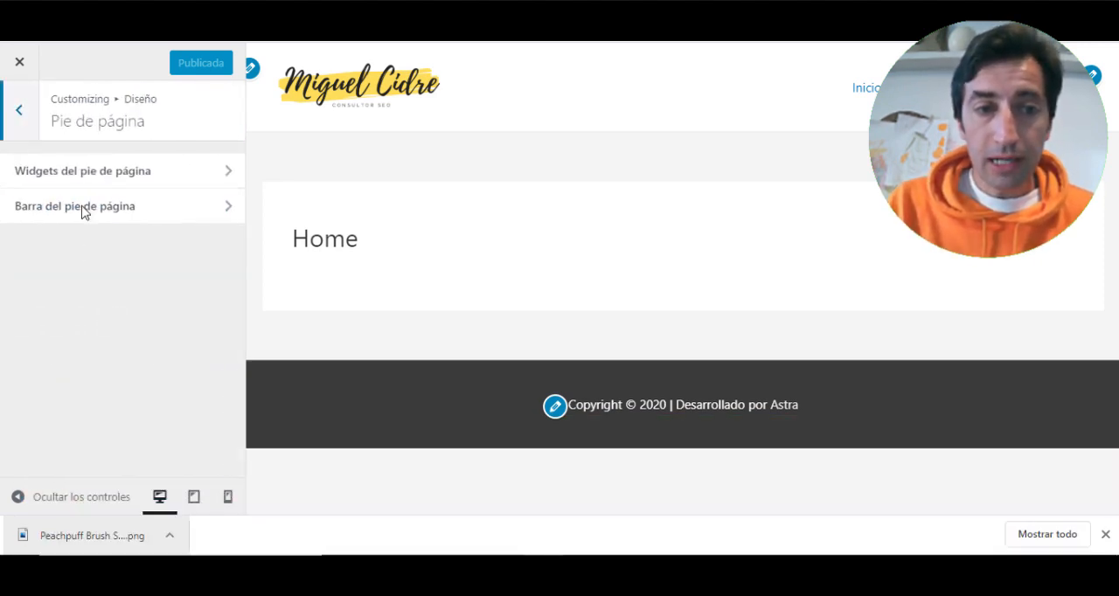
click(147, 173)
click(20, 113)
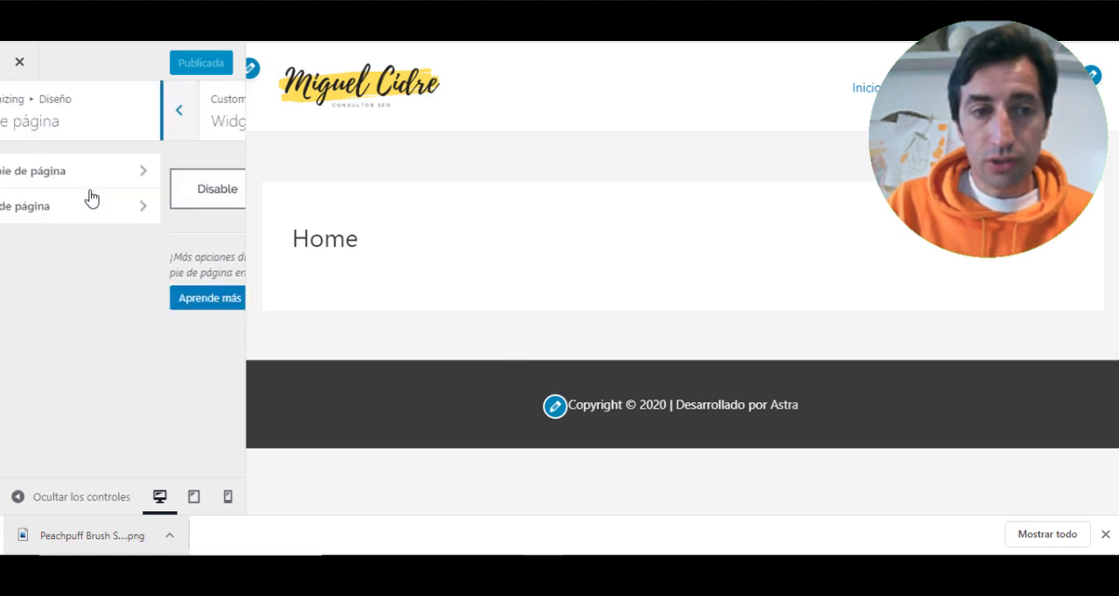
click(103, 216)
- Remove the Desarrollado por credit from the Sección 1 footer text, replace [site_title] with the site owner's name, and publish
scroll(94, 289, down, 2)
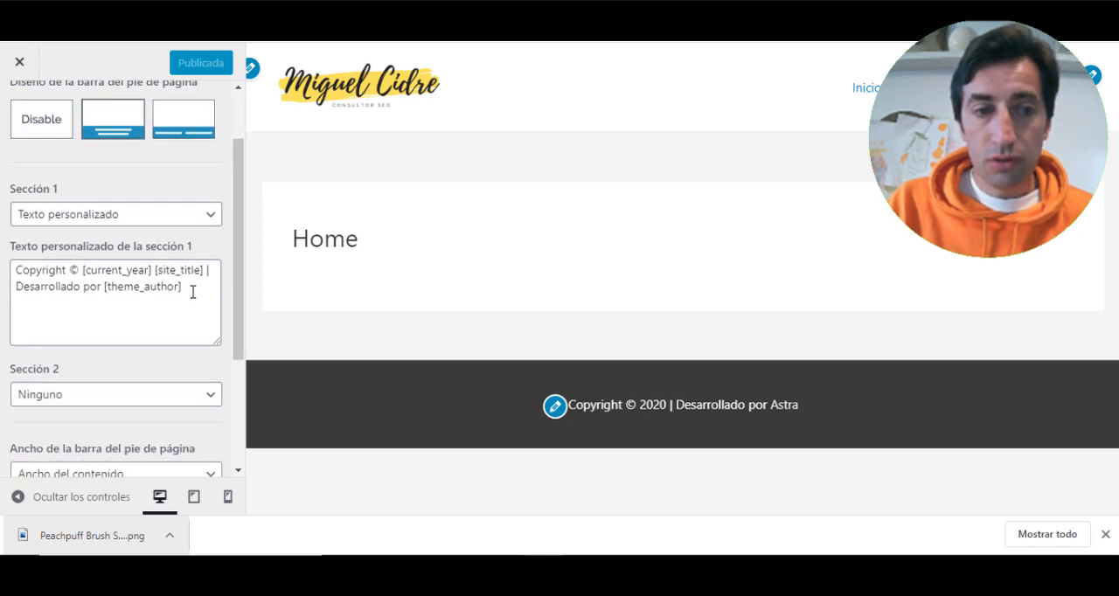
drag(193, 292, 2, 287)
key(BackSpace)
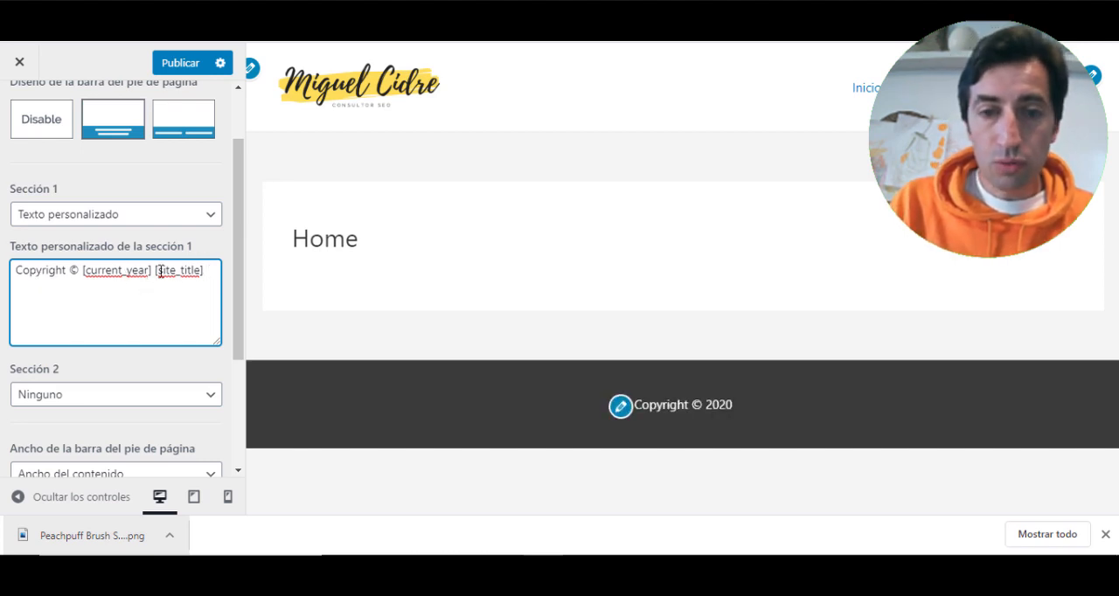
drag(178, 274, 215, 273)
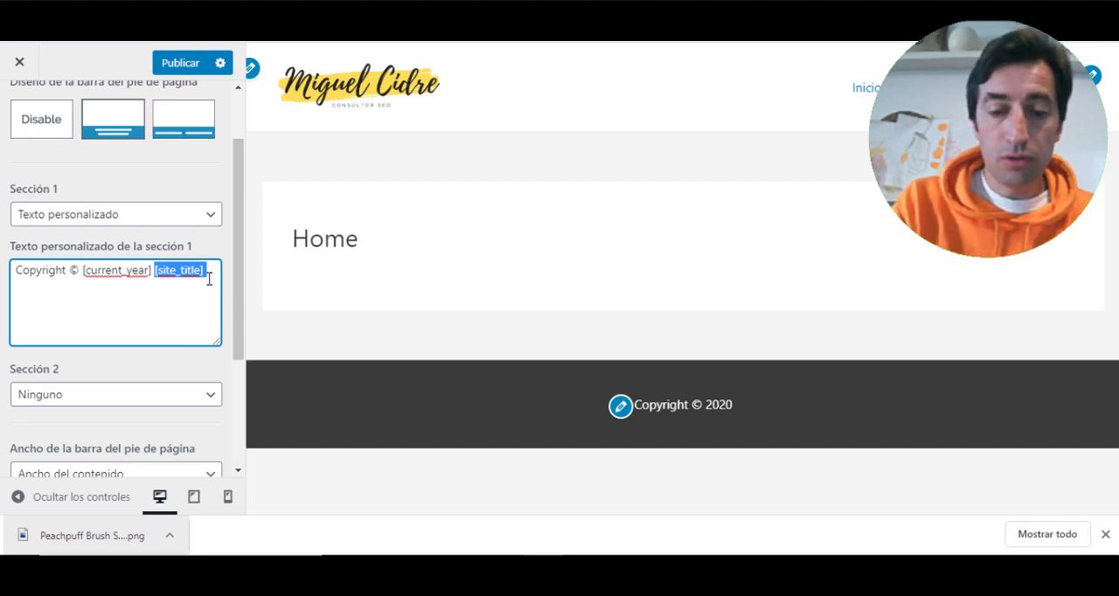
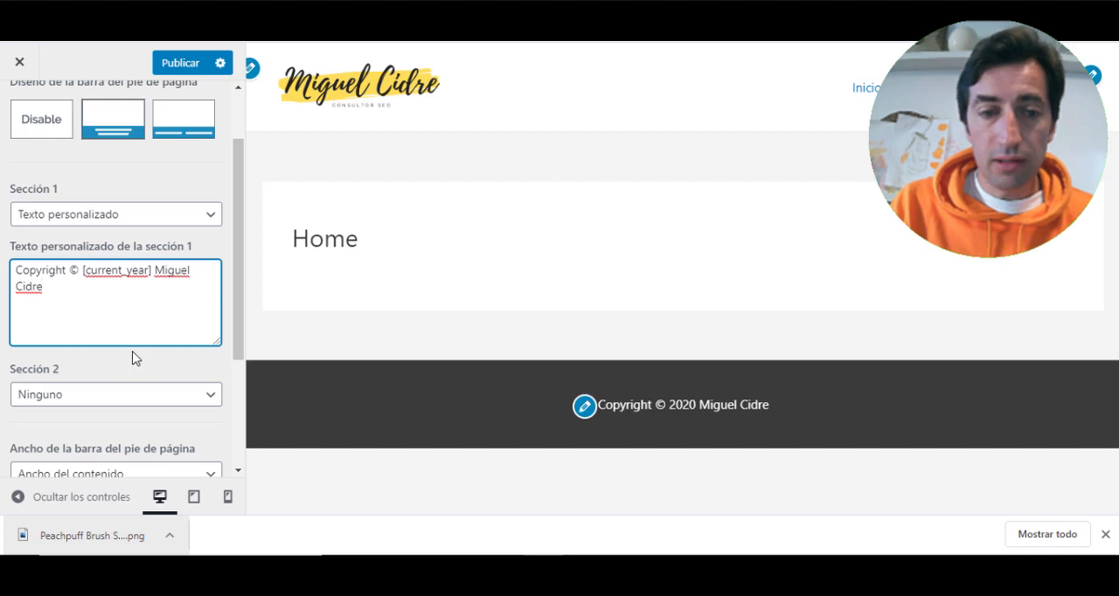
scroll(106, 390, down, 3)
scroll(99, 374, up, 5)
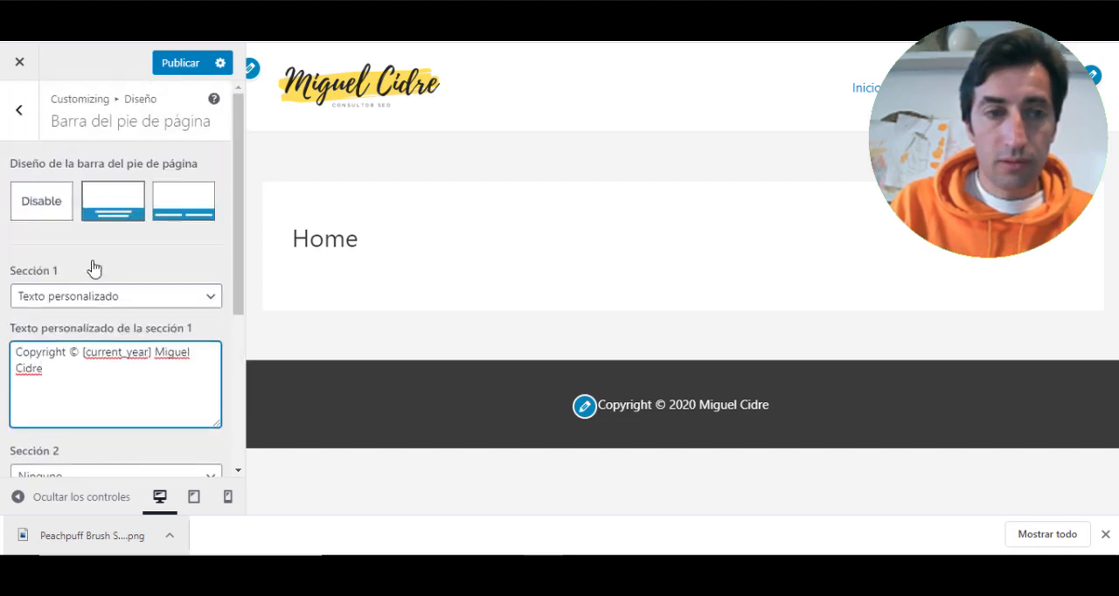
click(174, 63)
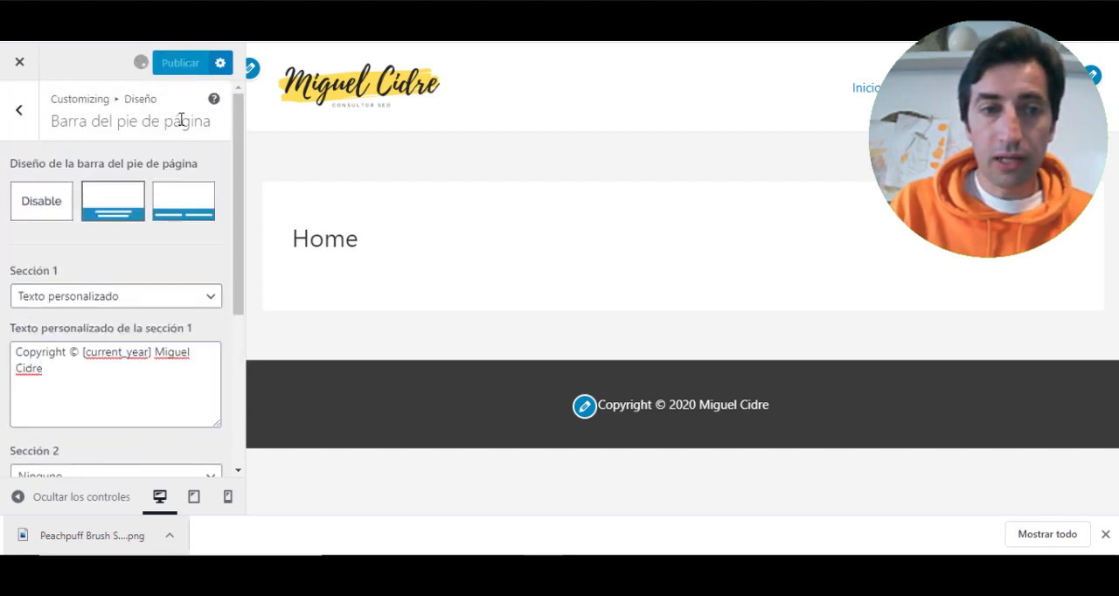
- Review the Colores y fondo settings for Colores de base, Cabecera and Barra del pie de página, and return to the main level
click(19, 116)
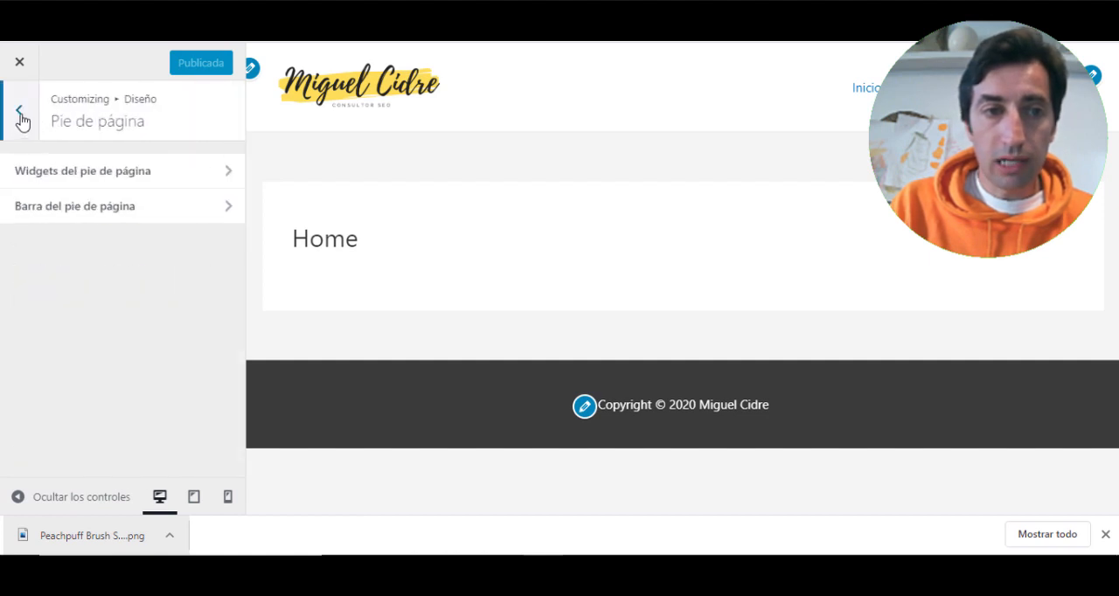
click(19, 116)
click(19, 113)
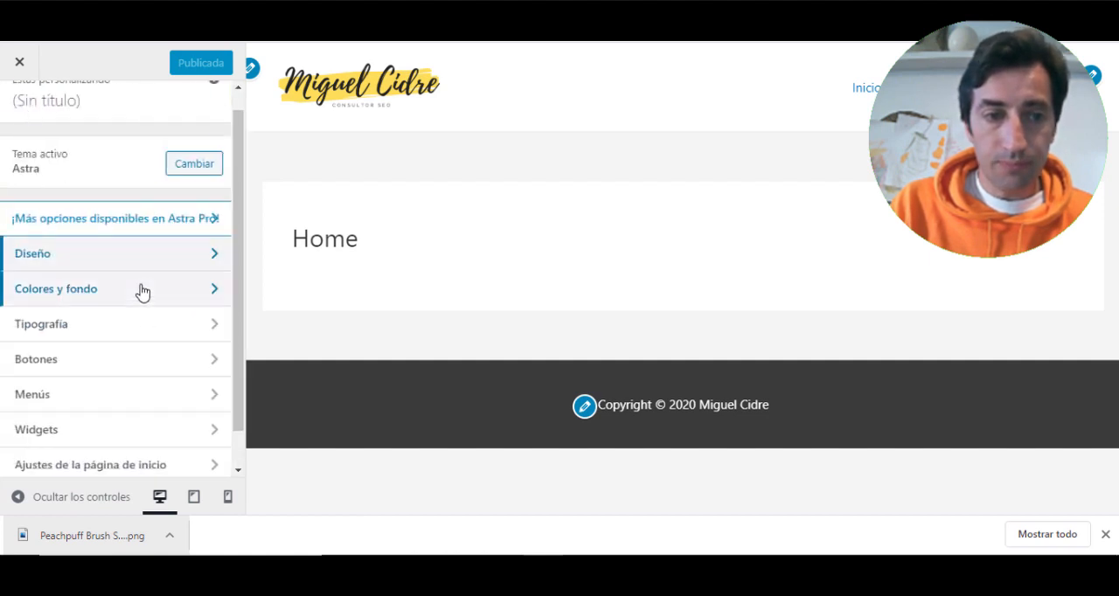
click(123, 292)
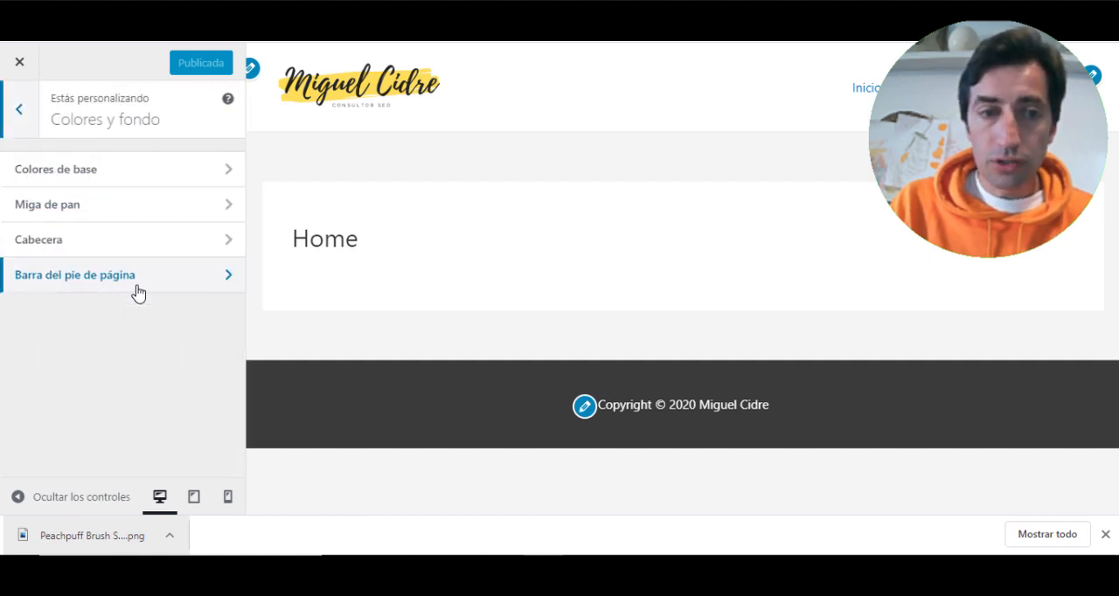
click(153, 177)
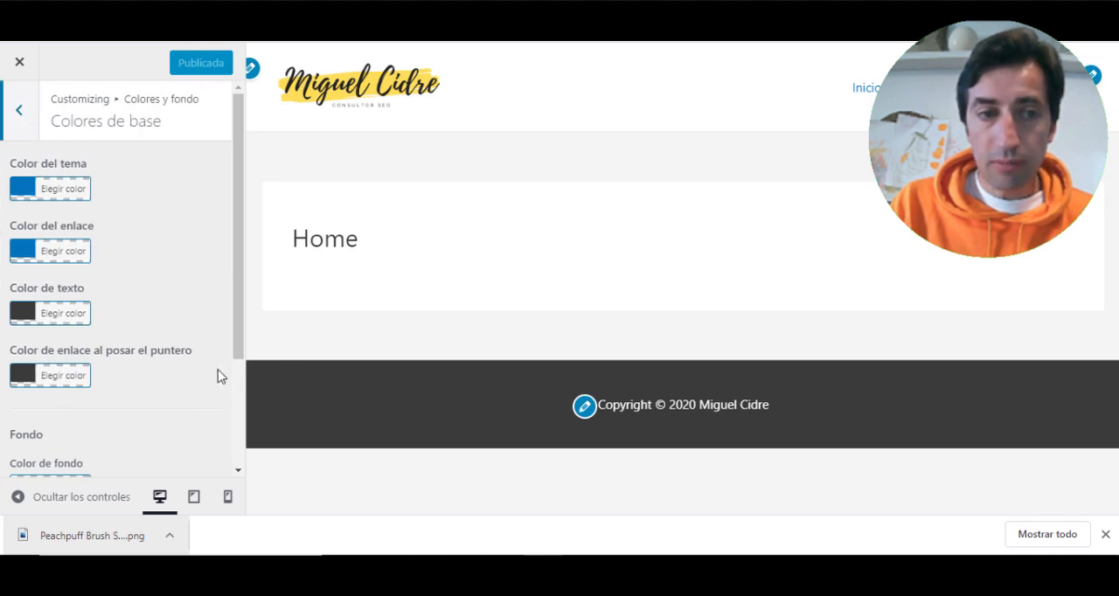
click(20, 116)
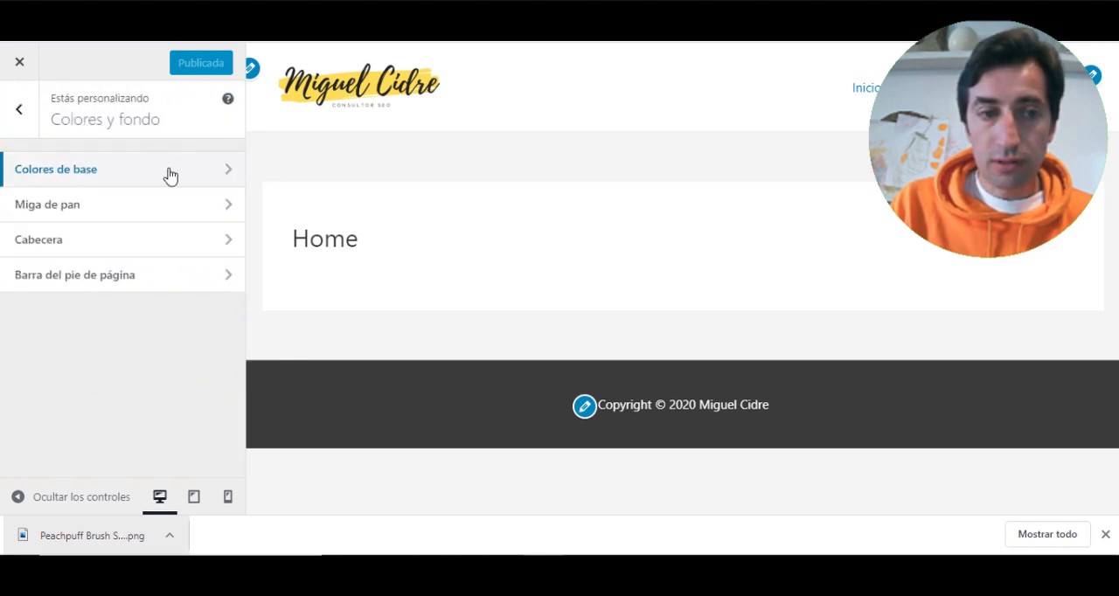
click(72, 247)
click(19, 110)
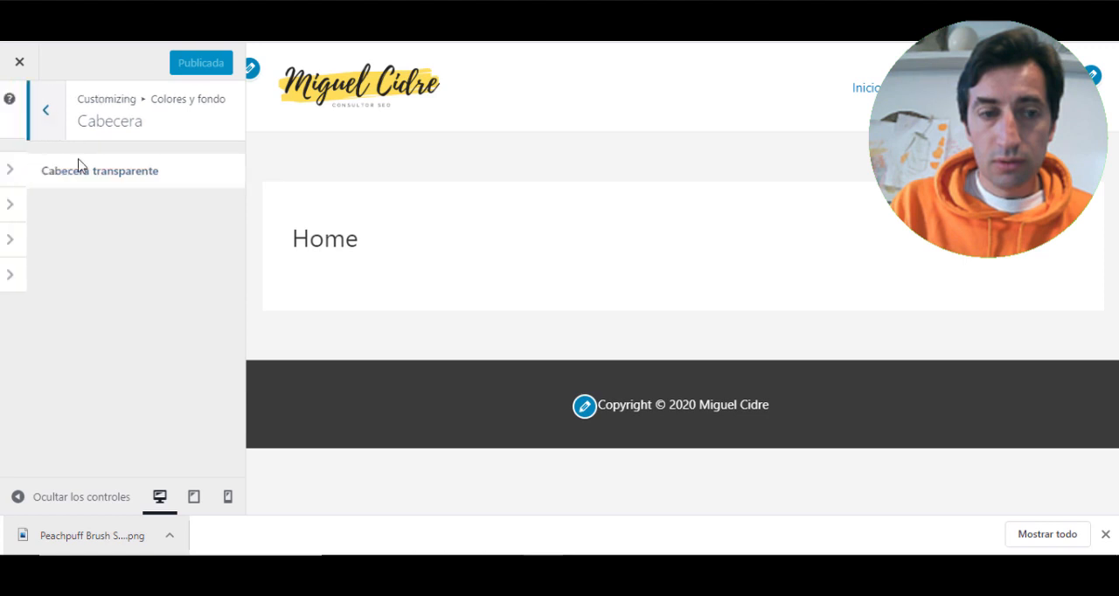
click(87, 277)
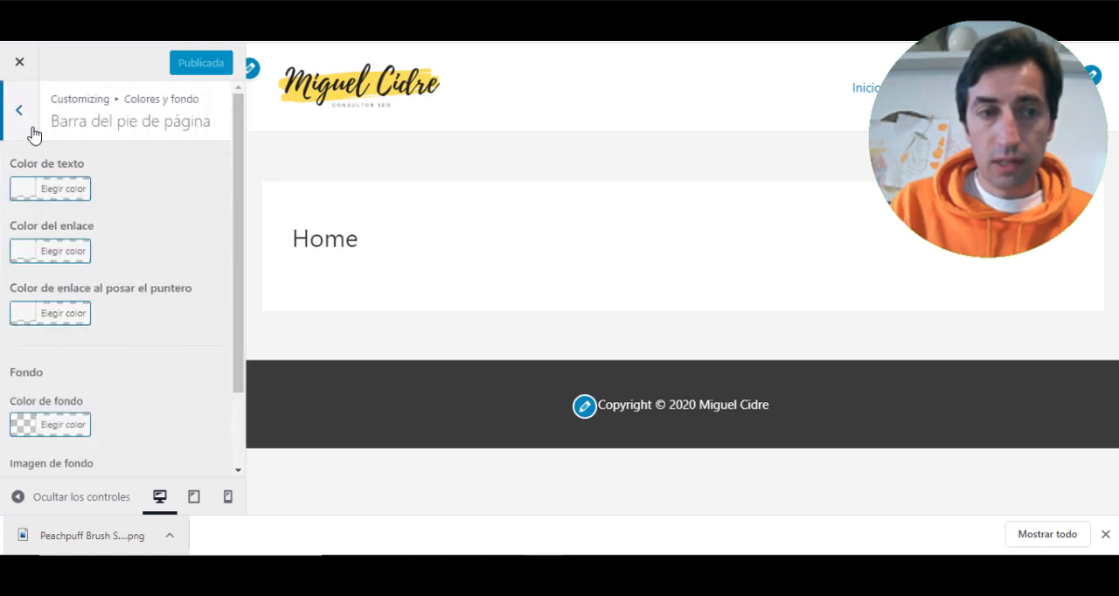
click(21, 112)
click(20, 113)
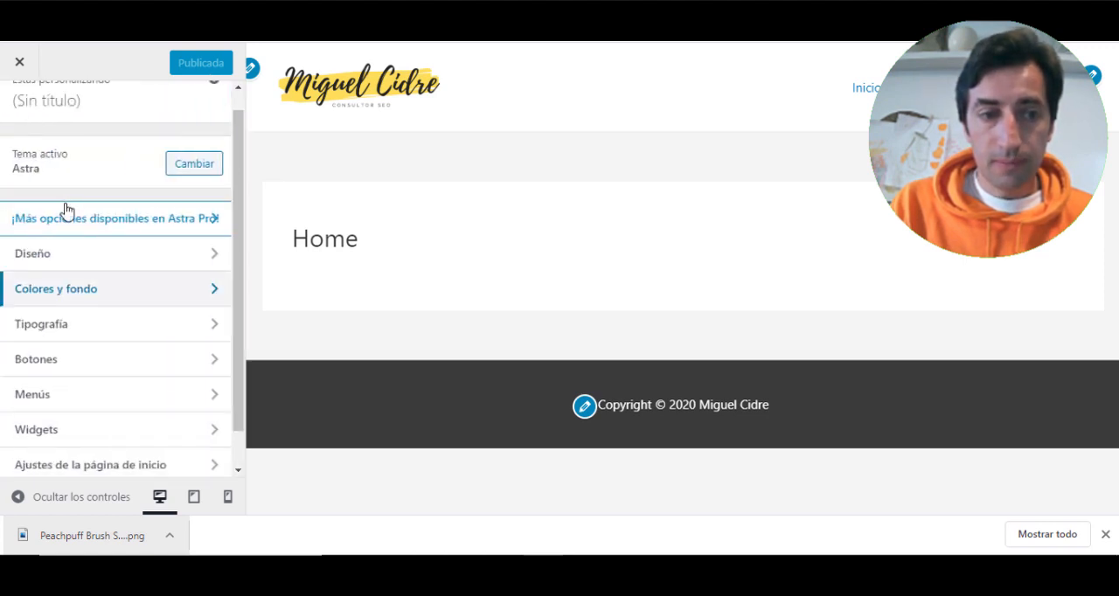
- Review the Tipografía sections and the static home and posts page choices in Ajustes de la página de inicio
scroll(68, 218, down, 1)
click(93, 289)
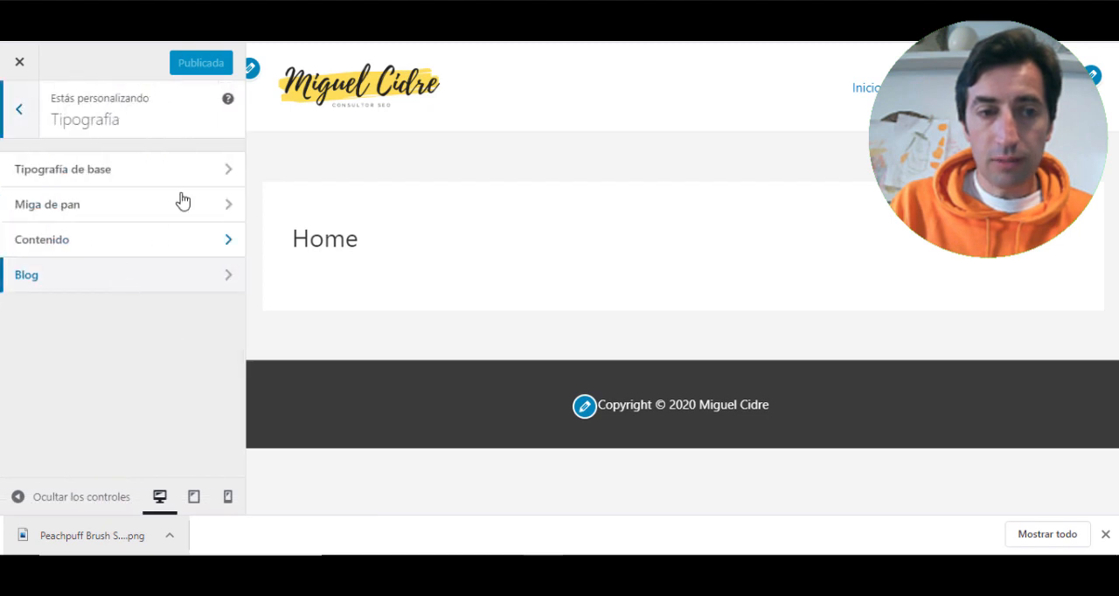
click(5, 95)
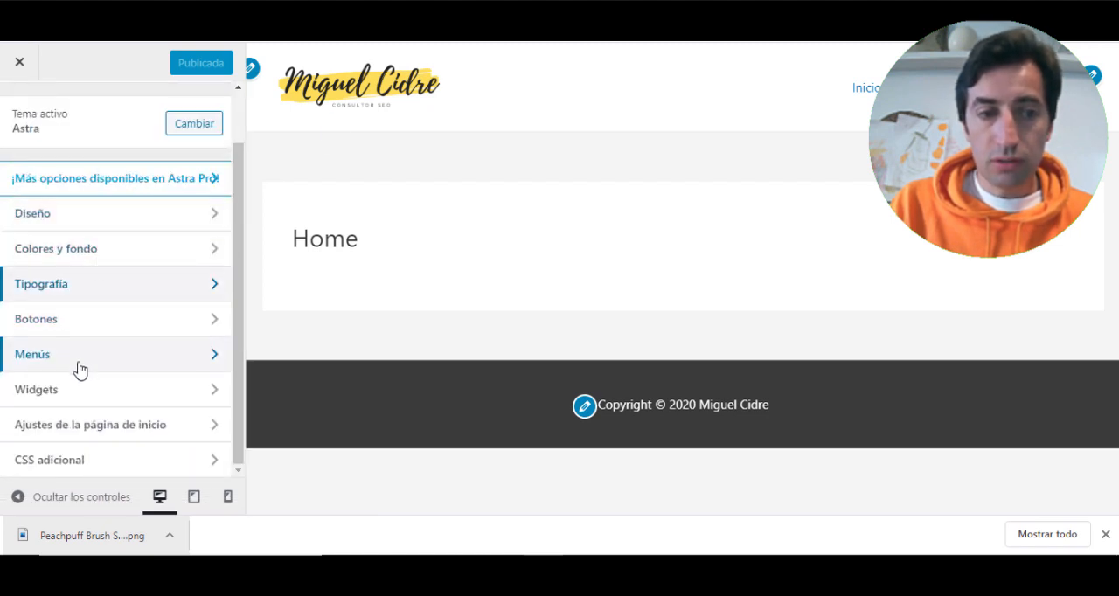
click(130, 427)
scroll(122, 337, down, 1)
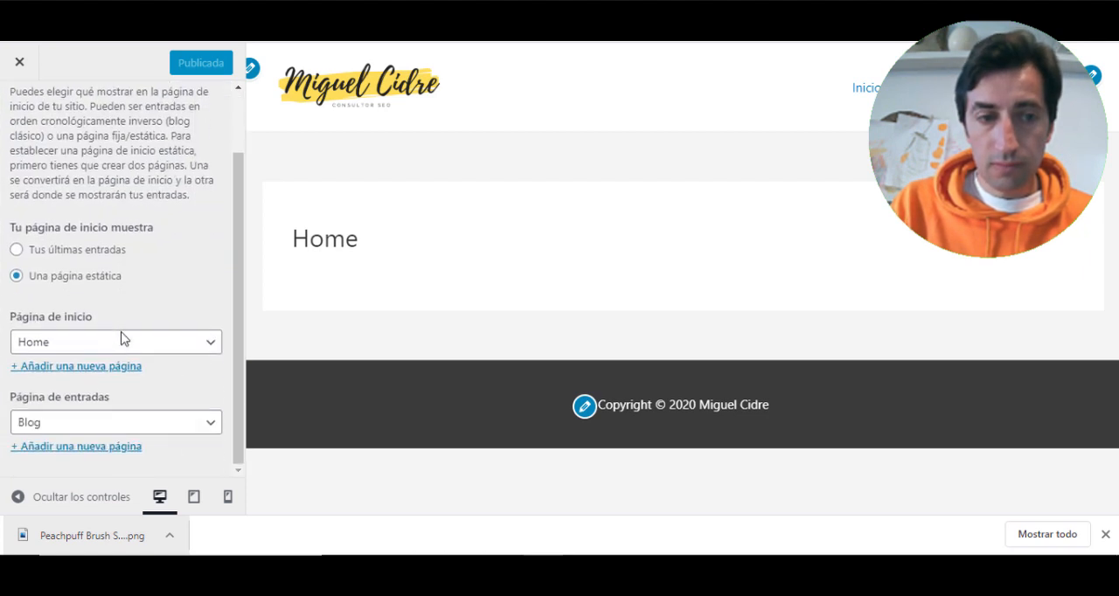
scroll(26, 161, up, 1)
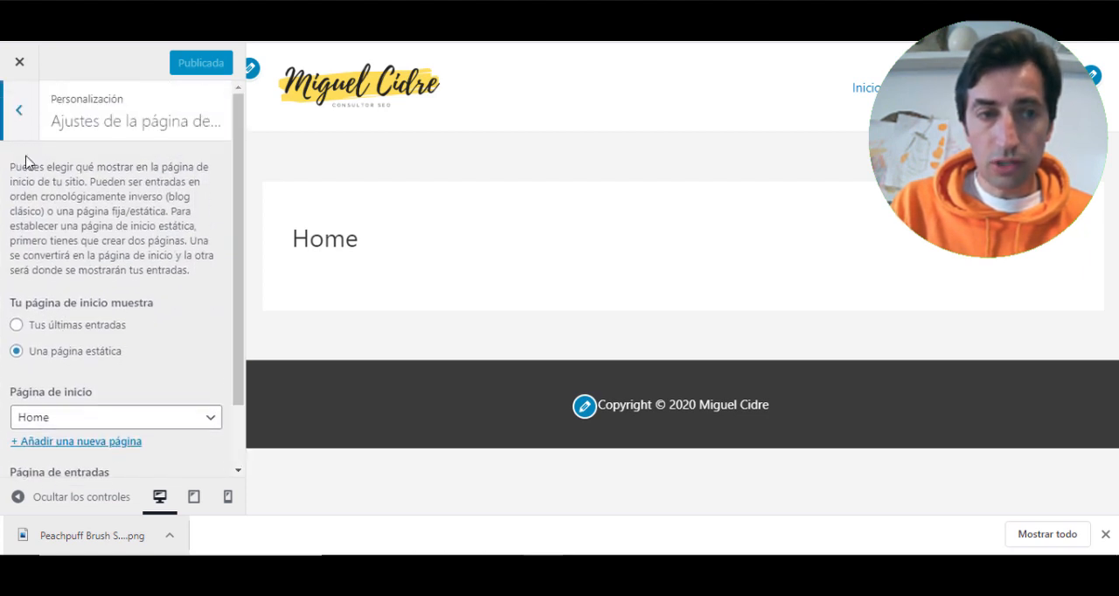
click(8, 94)
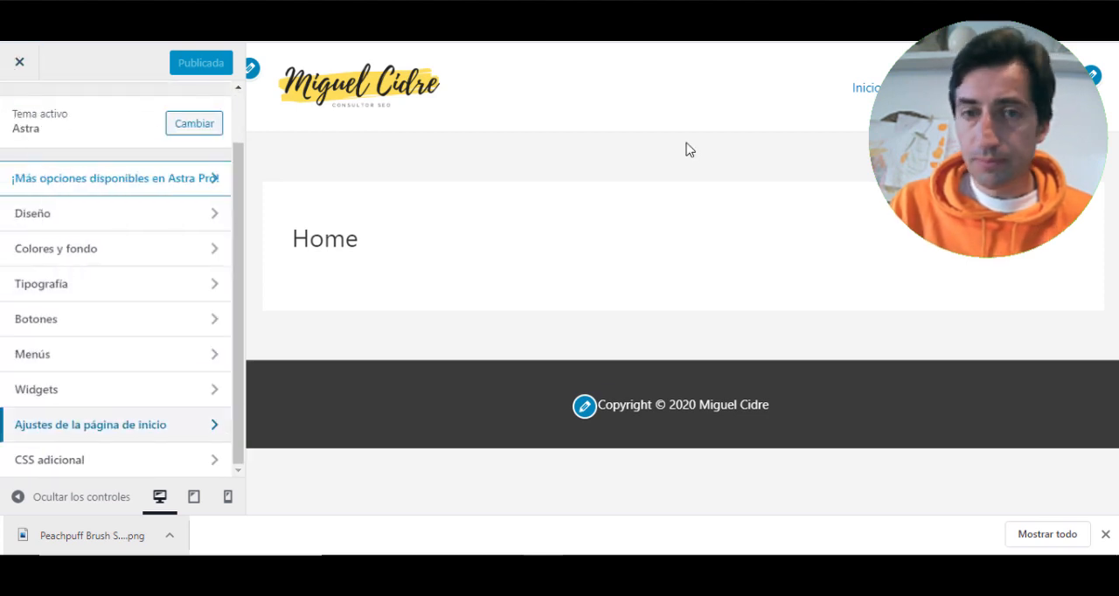
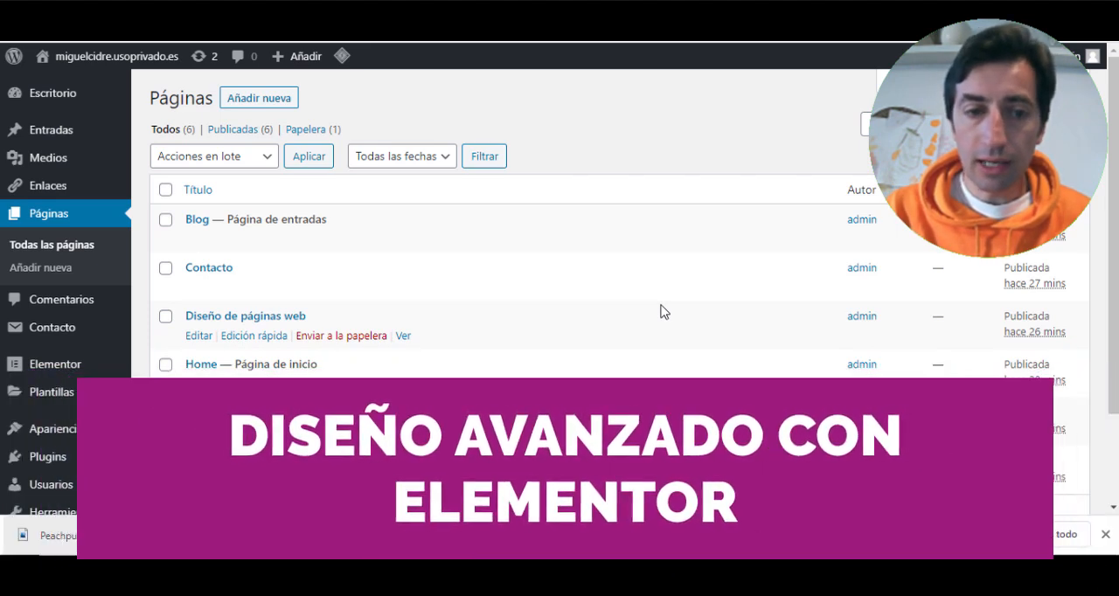
- Open the Home page for editing with Elementor and dismiss the browser's download bar
scroll(399, 341, down, 2)
scroll(389, 337, up, 2)
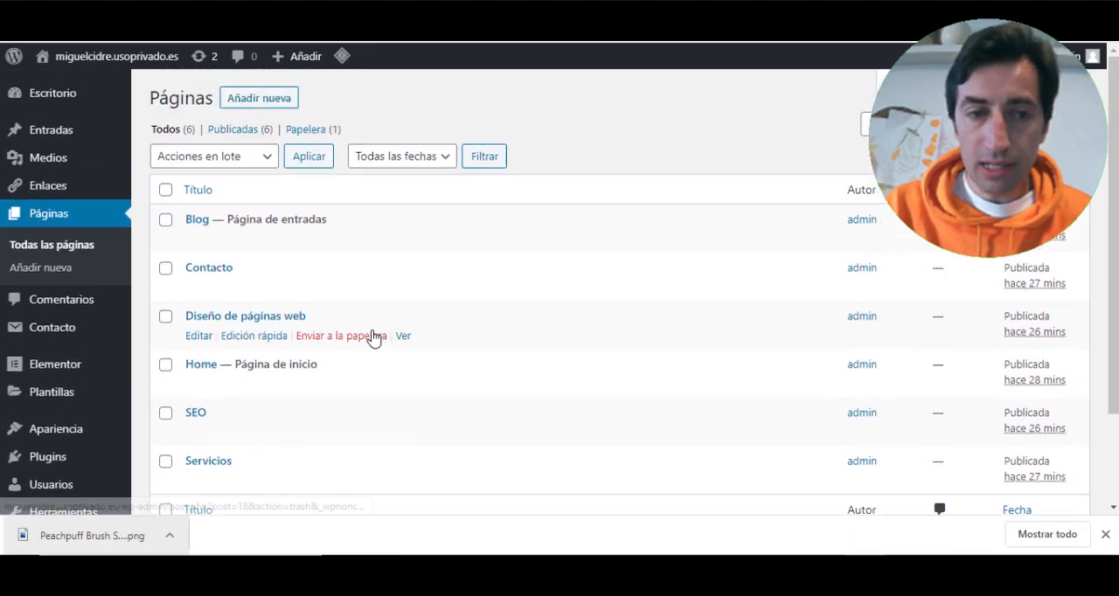
scroll(254, 280, down, 1)
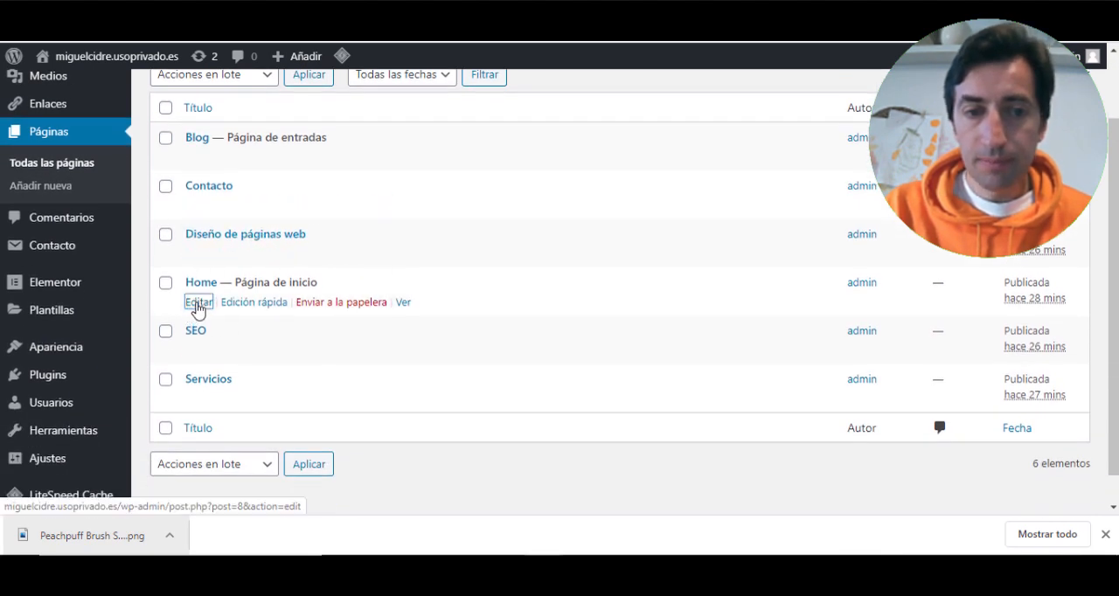
click(197, 303)
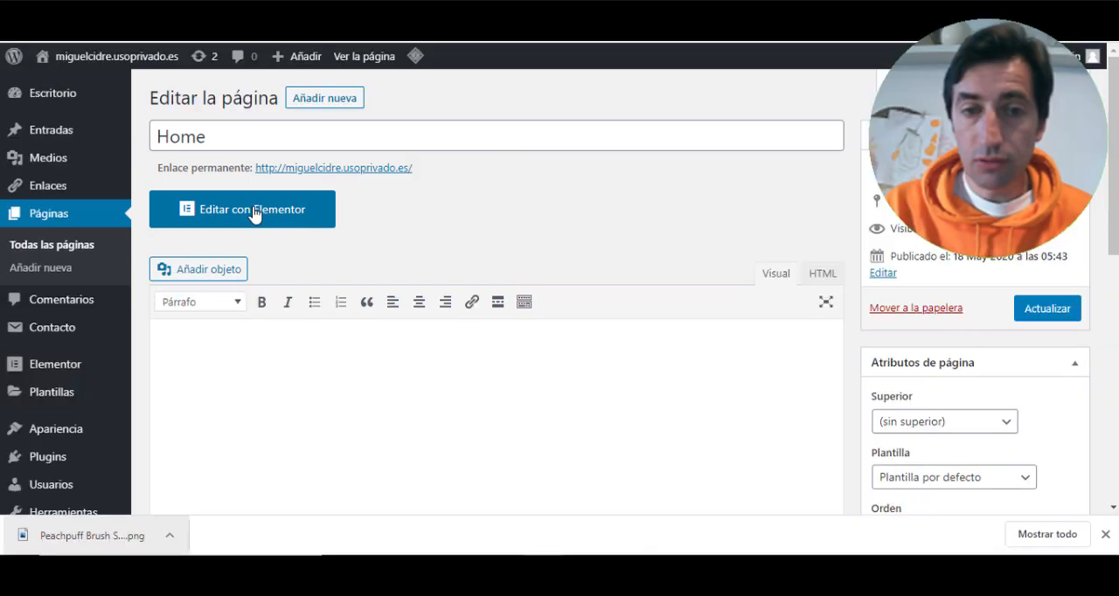
click(255, 212)
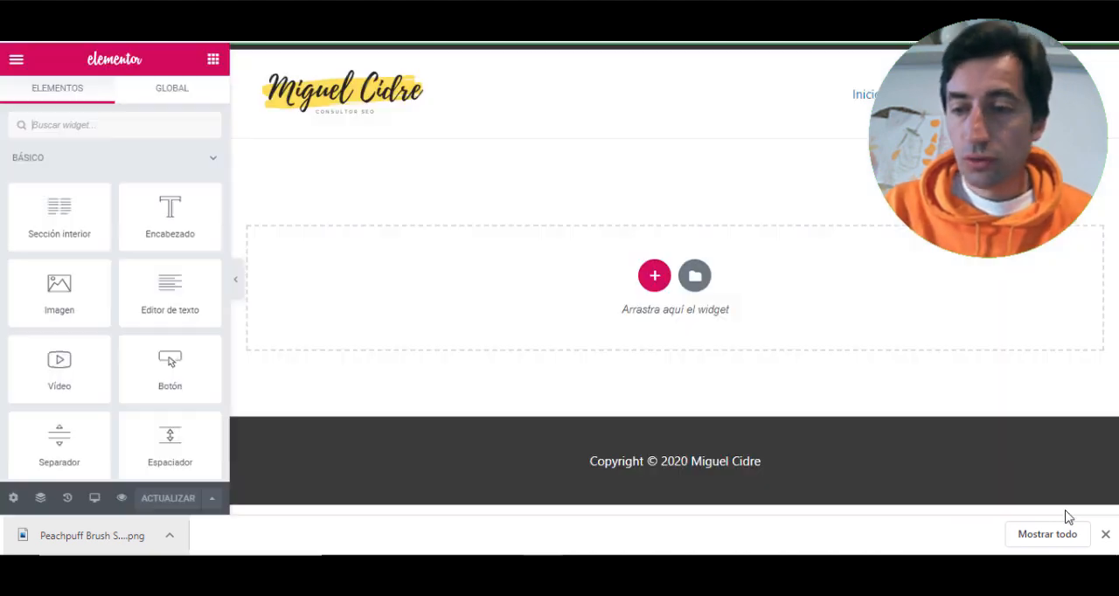
click(1105, 534)
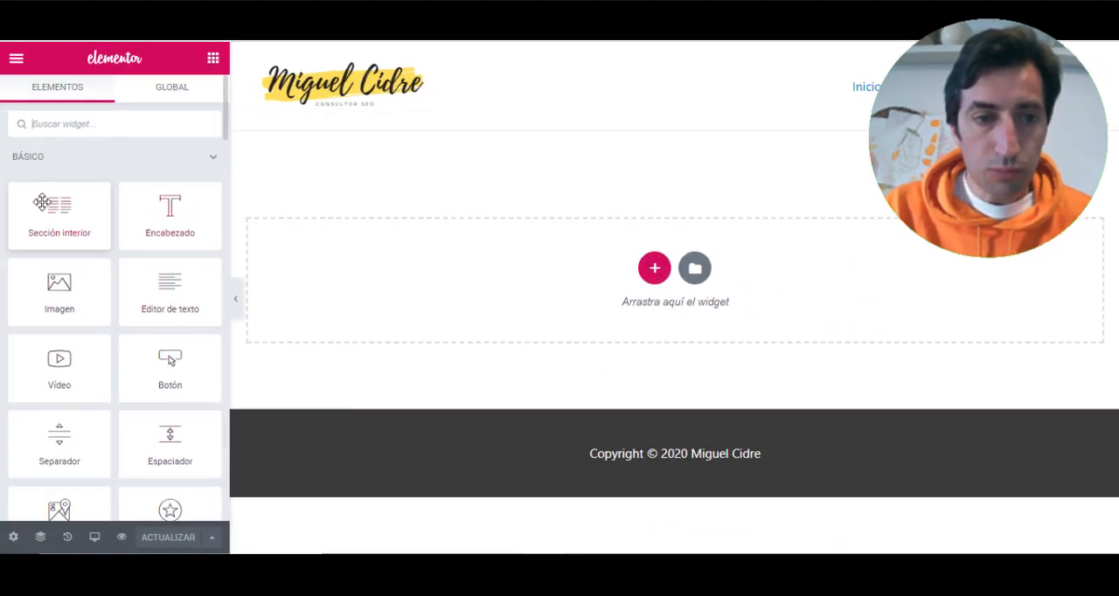
- Import Media Business Homepage V1.json from the Templates de elementor folder into the template library
scroll(90, 216, down, 1)
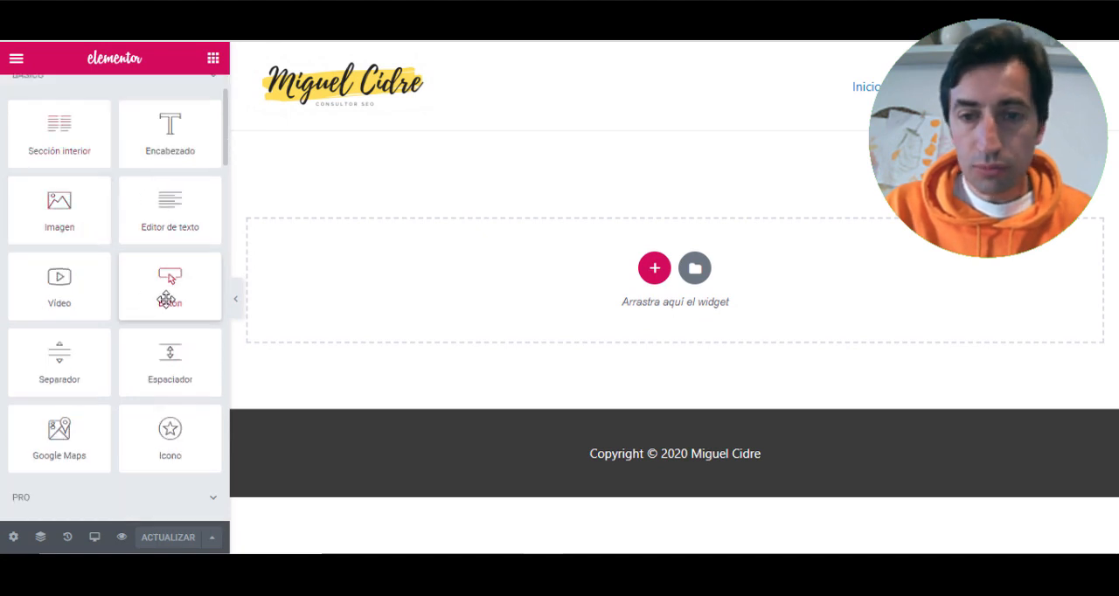
scroll(142, 394, up, 1)
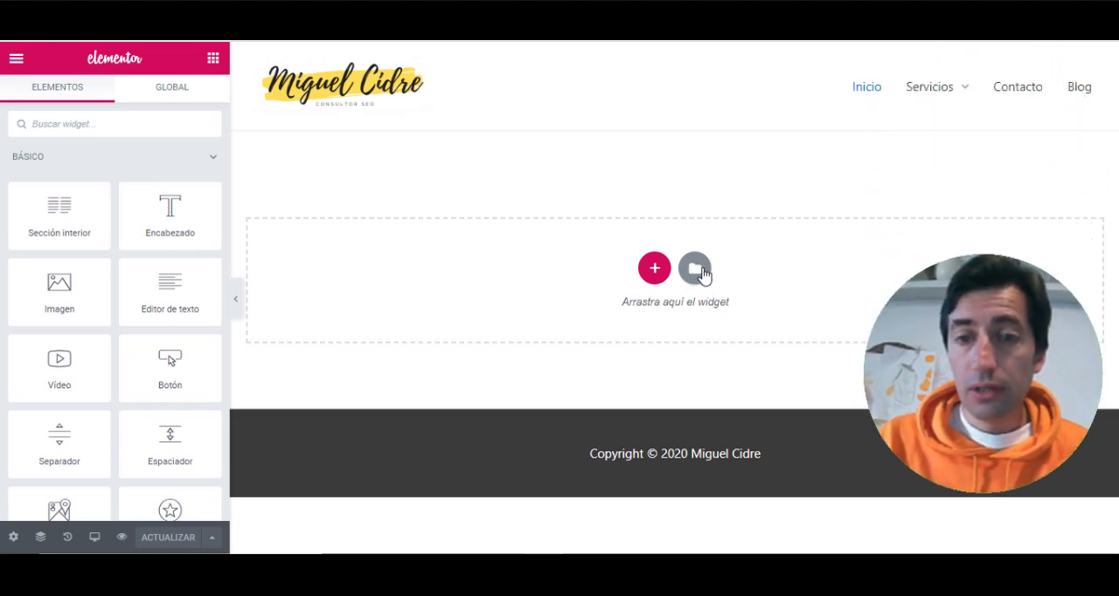
click(696, 269)
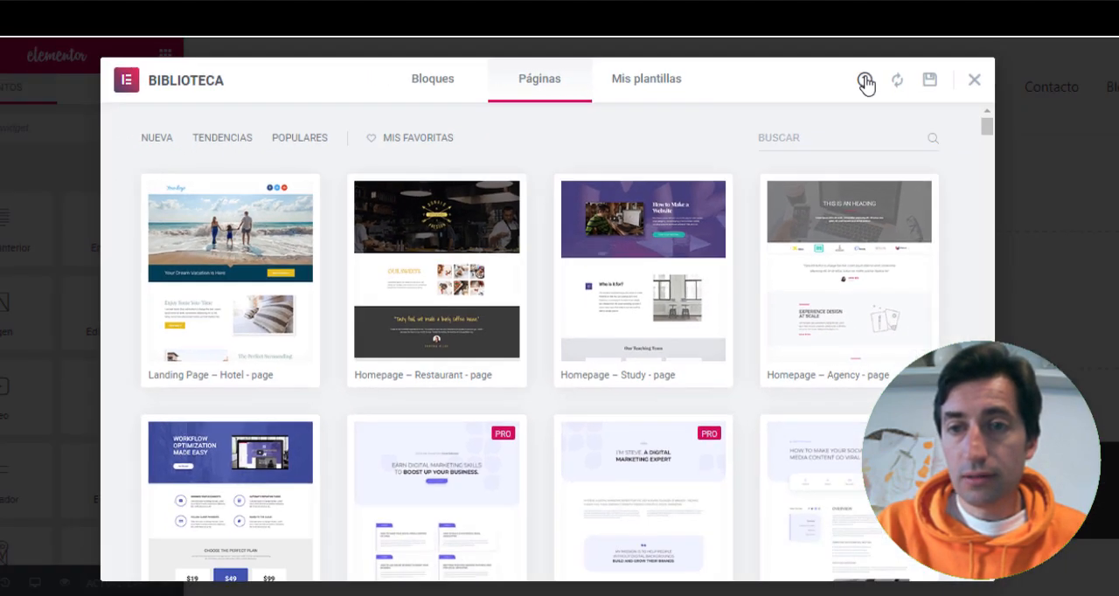
click(922, 80)
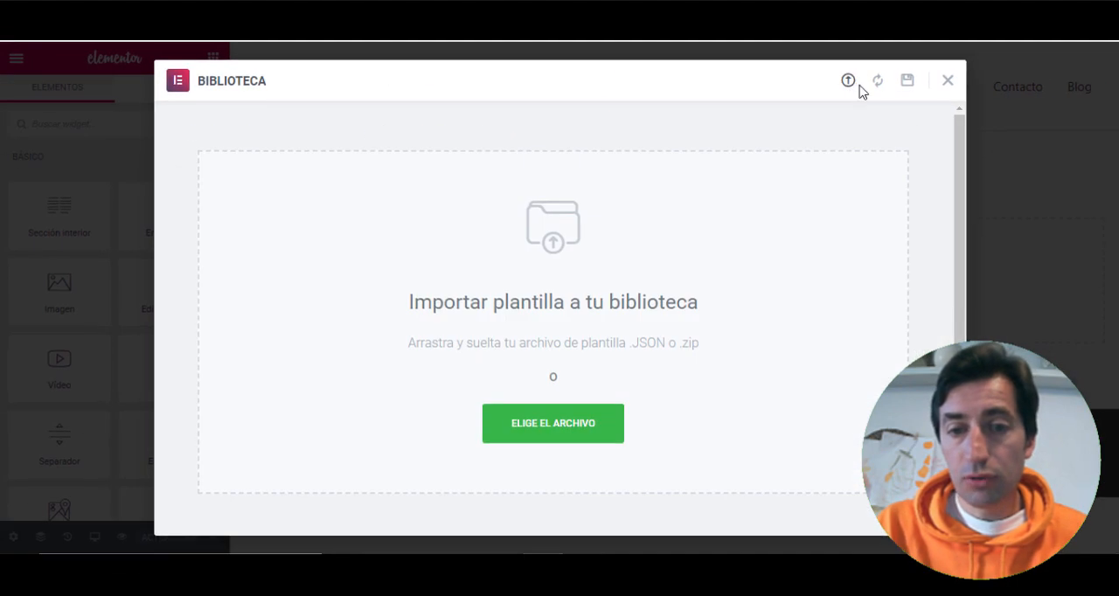
click(543, 430)
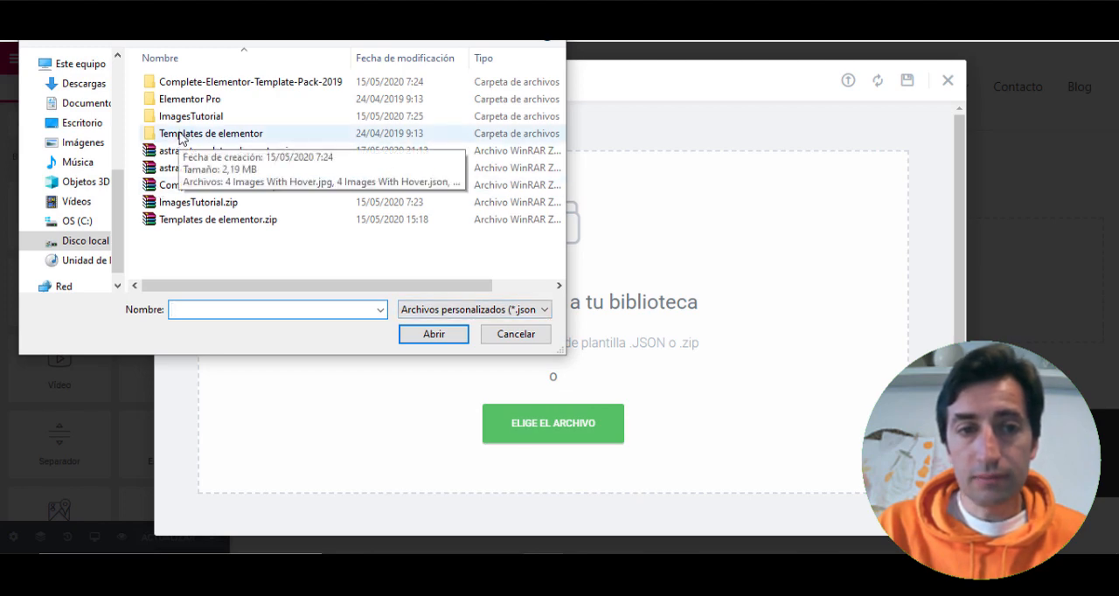
double_click(181, 136)
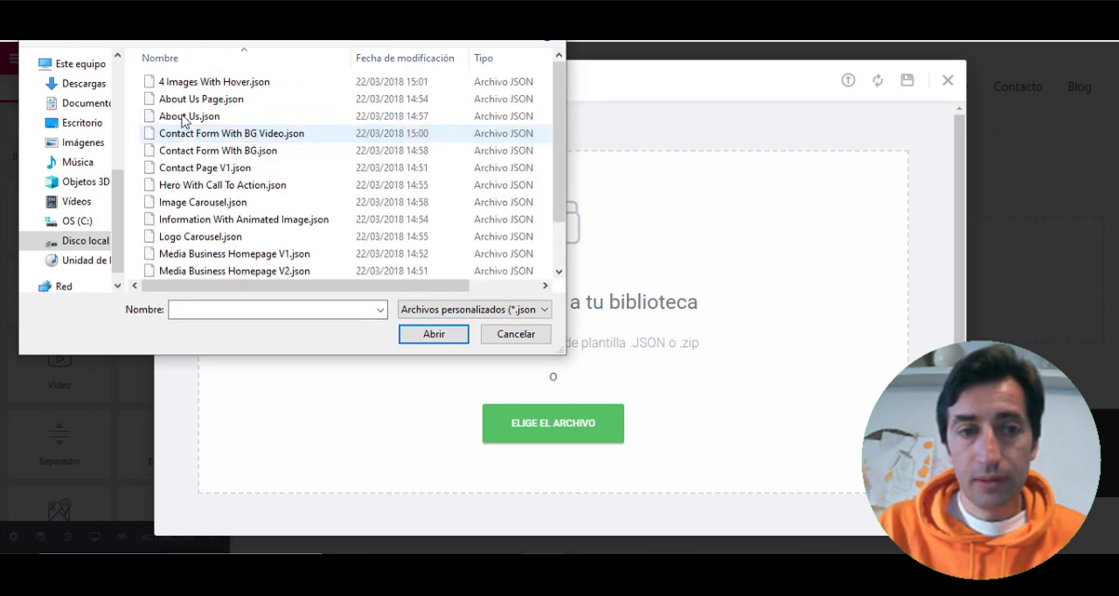
click(203, 202)
scroll(203, 201, down, 1)
click(229, 201)
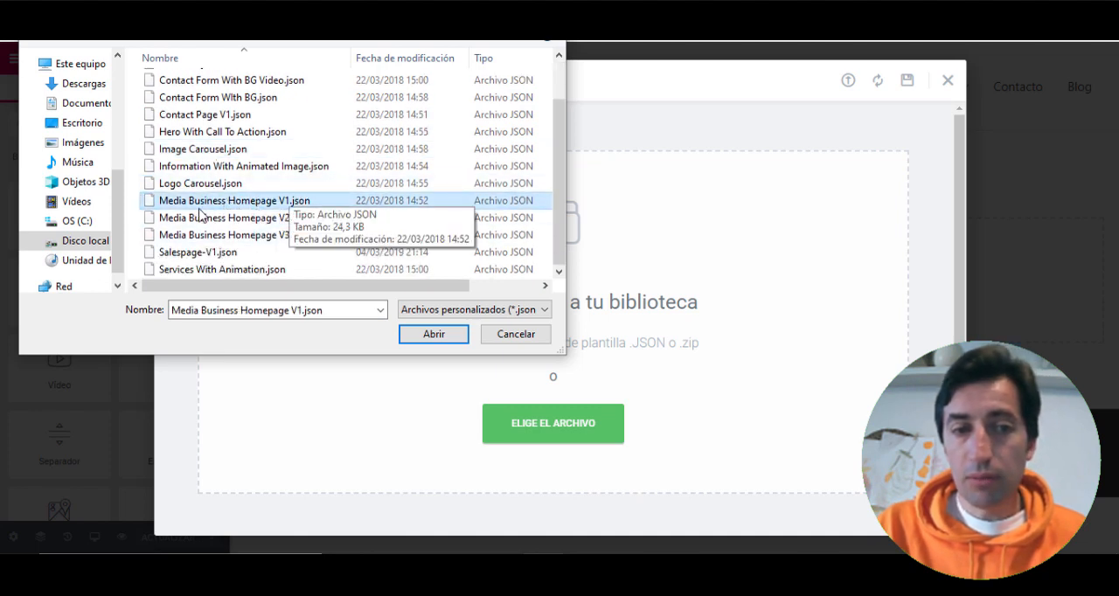
click(433, 335)
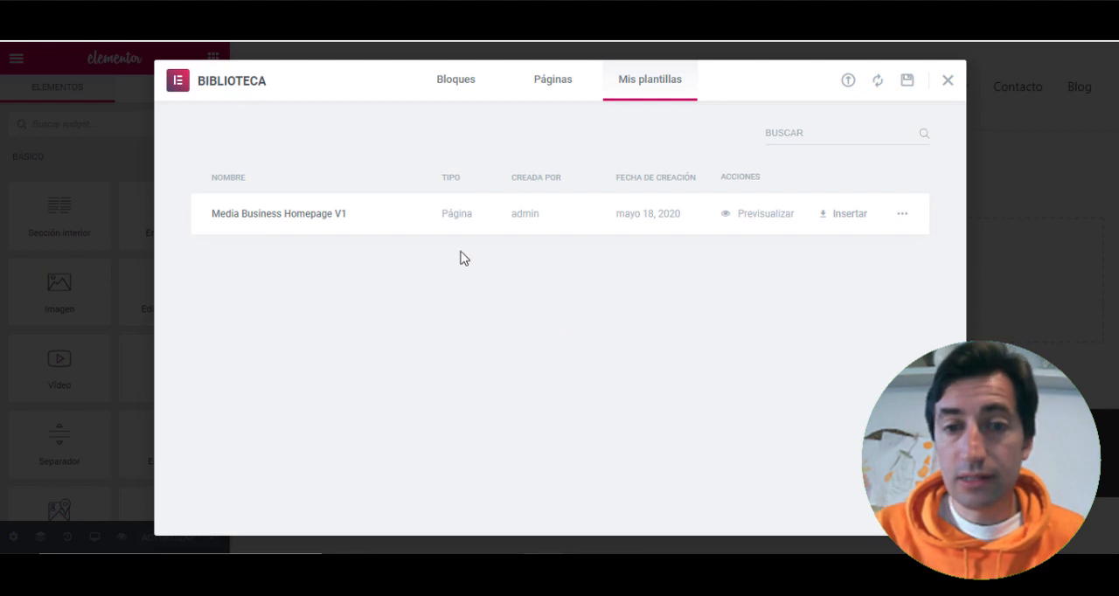
- Insert the Media Business Homepage V1 template into the Home page, look through its sections, and update the page
click(844, 214)
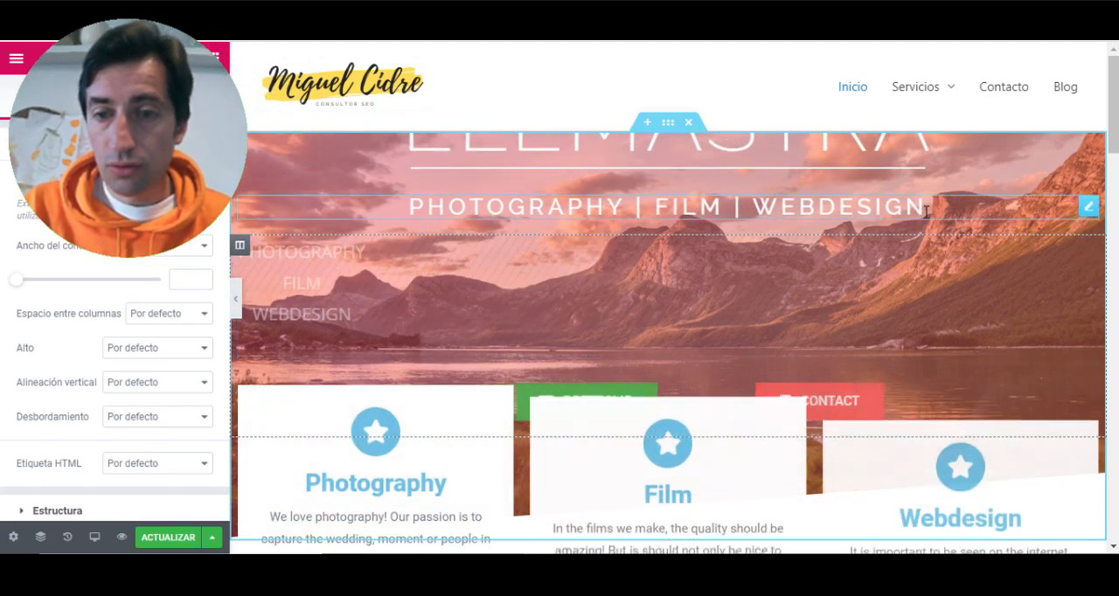
scroll(819, 245, down, 3)
scroll(818, 246, down, 15)
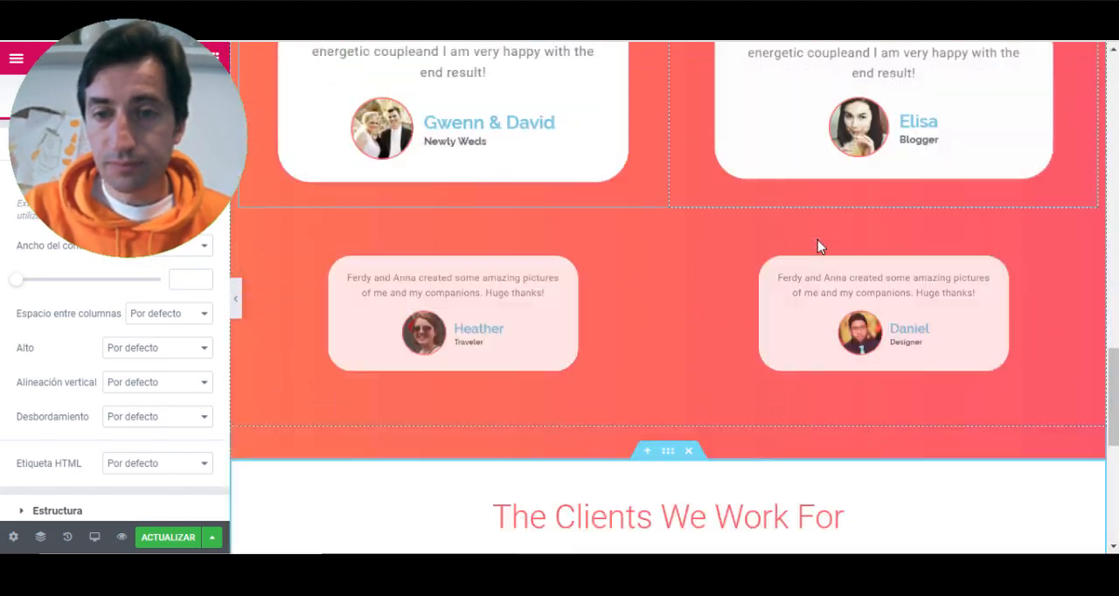
scroll(818, 239, down, 3)
scroll(817, 240, up, 20)
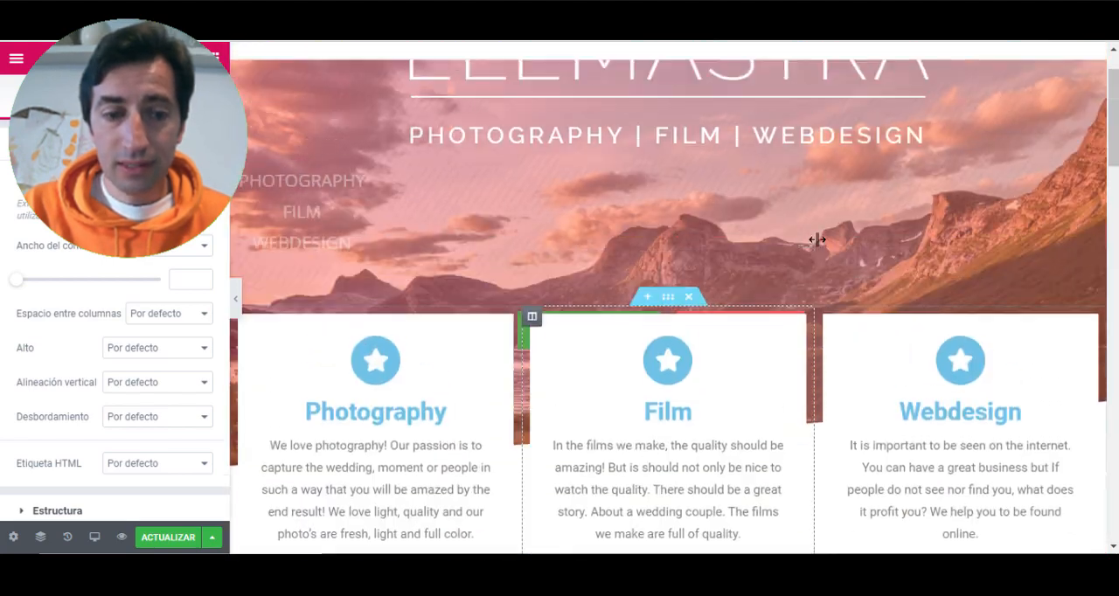
click(174, 537)
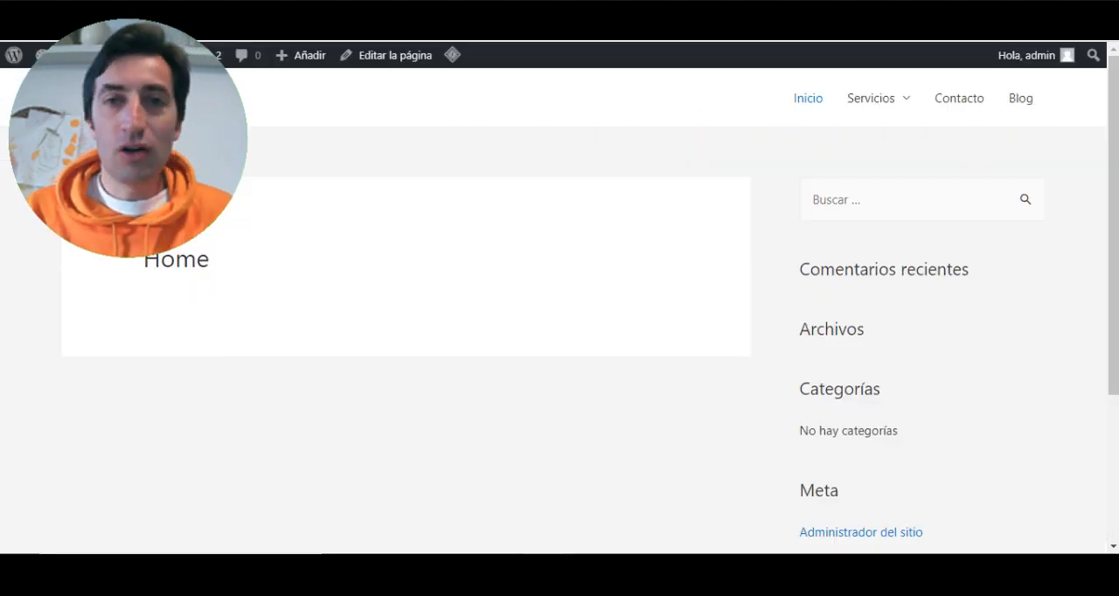
- Reload the live home page and review the sections of the inserted design
key(F5)
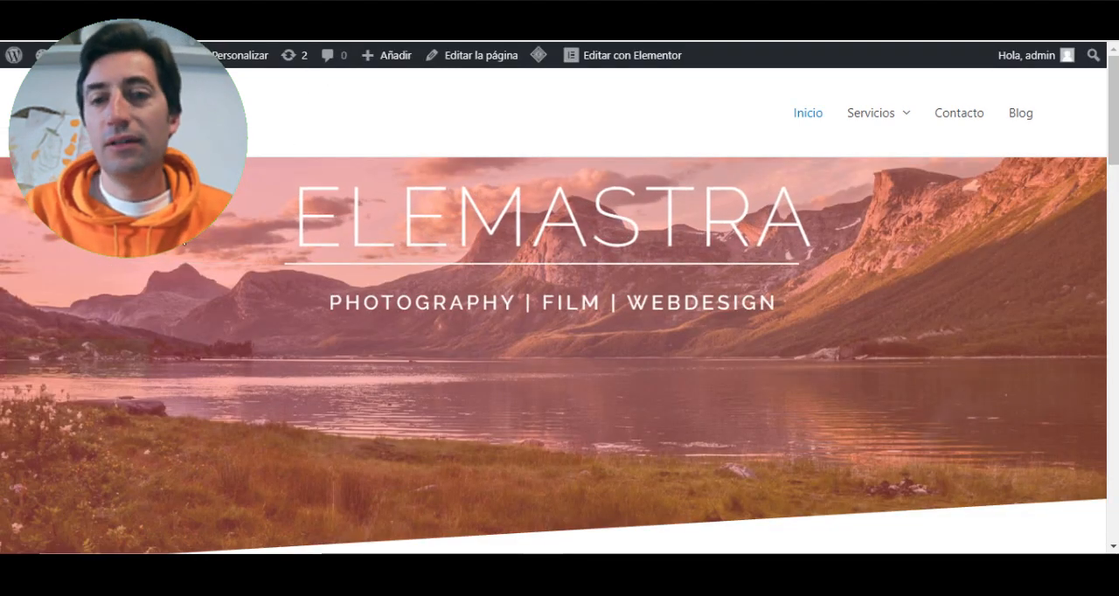
scroll(559, 263, down, 15)
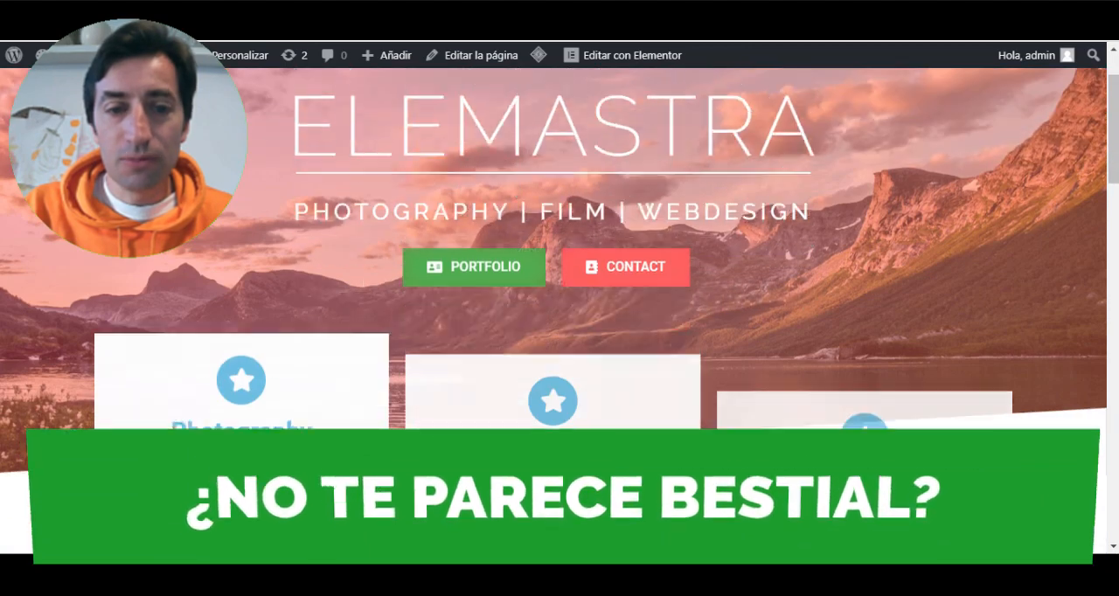
scroll(560, 262, down, 15)
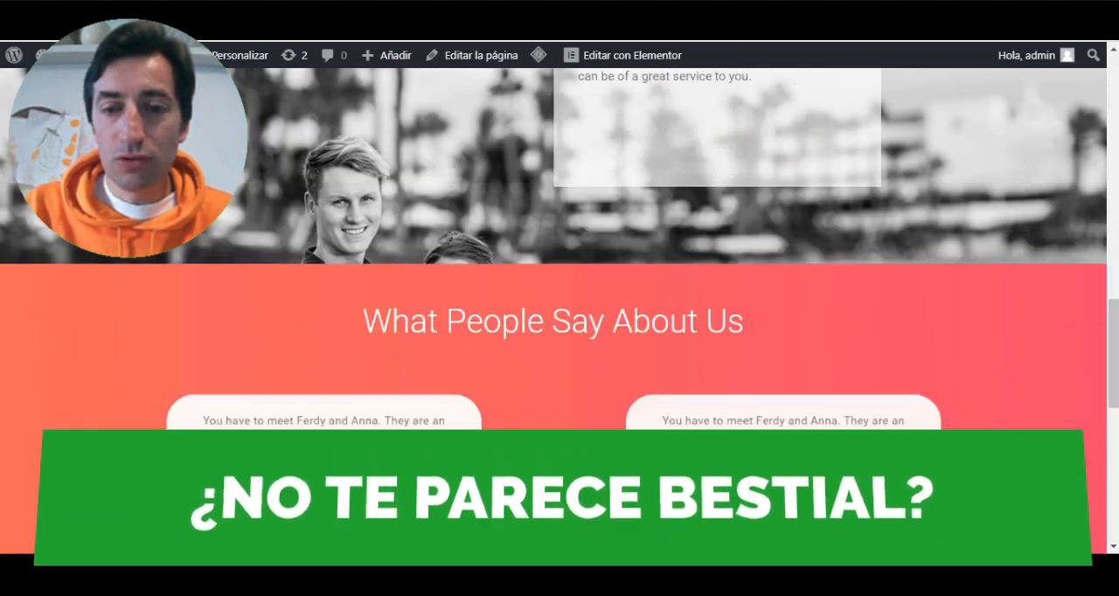
scroll(559, 306, up, 20)
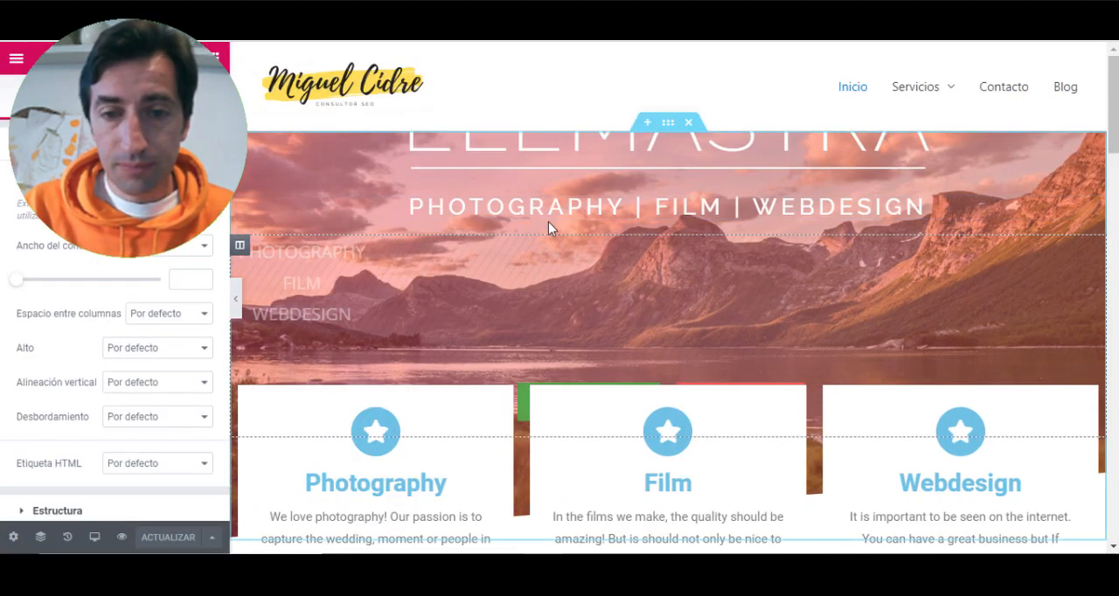
- Examine the settings of the Photography icon box and the image carousel below it in the Elementor editor
scroll(548, 228, down, 4)
click(389, 108)
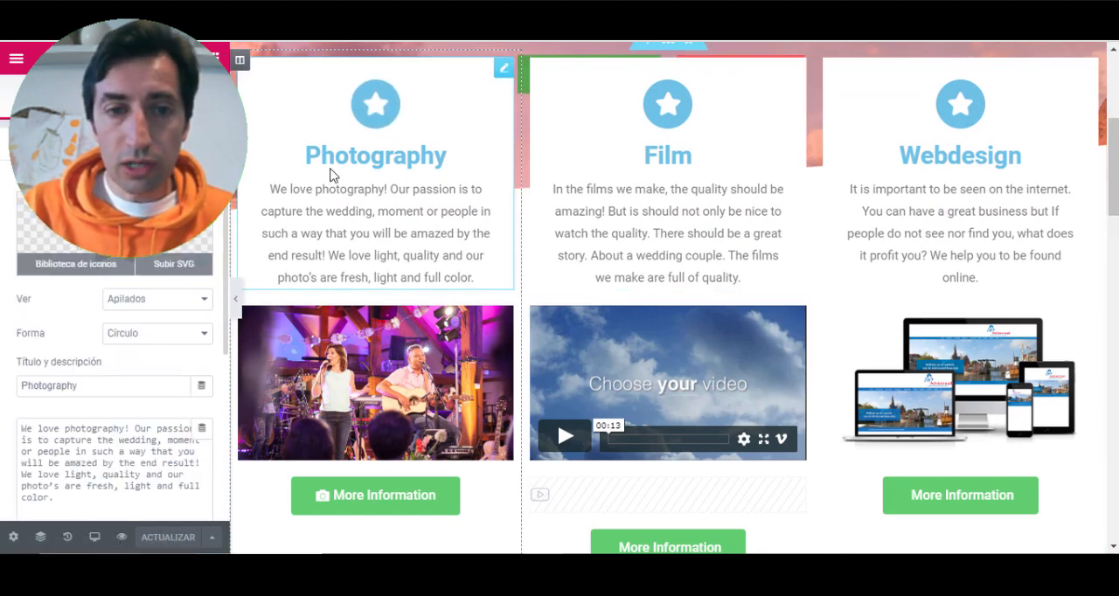
scroll(366, 214, down, 3)
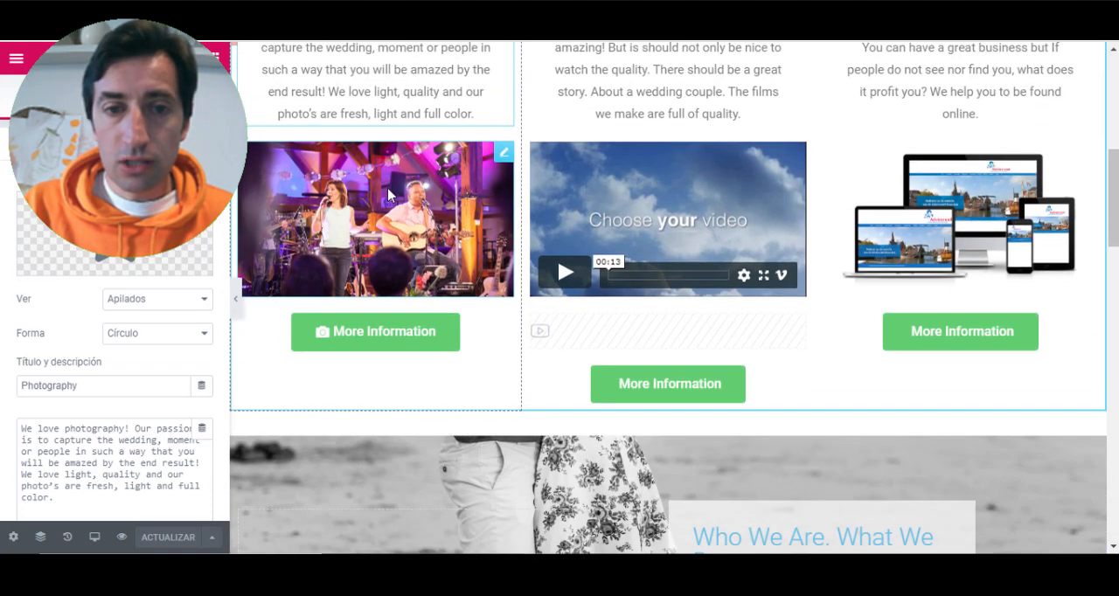
click(408, 197)
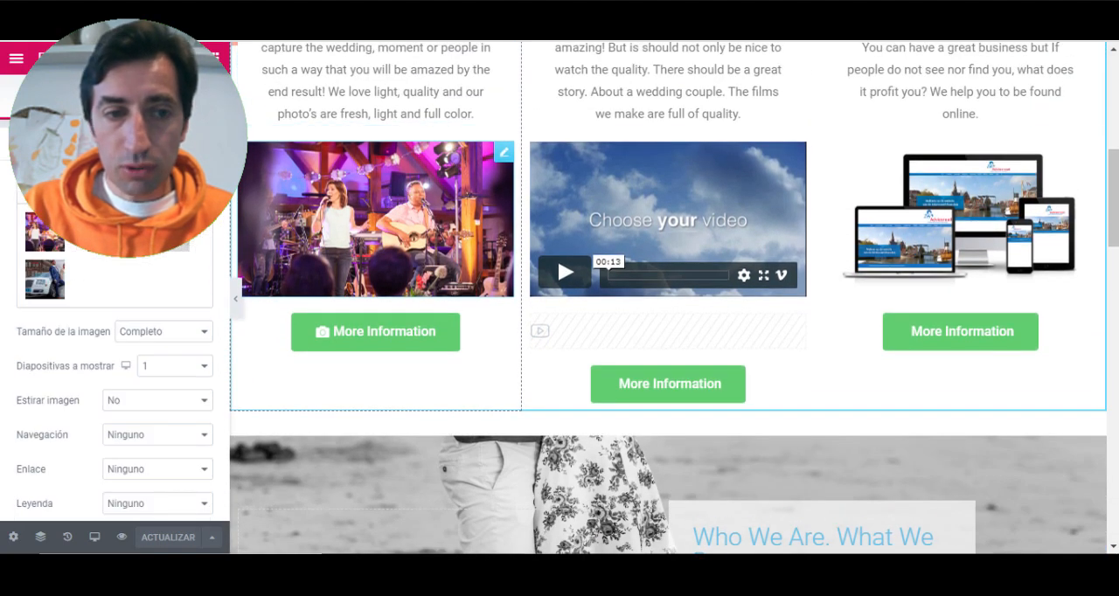
scroll(444, 260, down, 3)
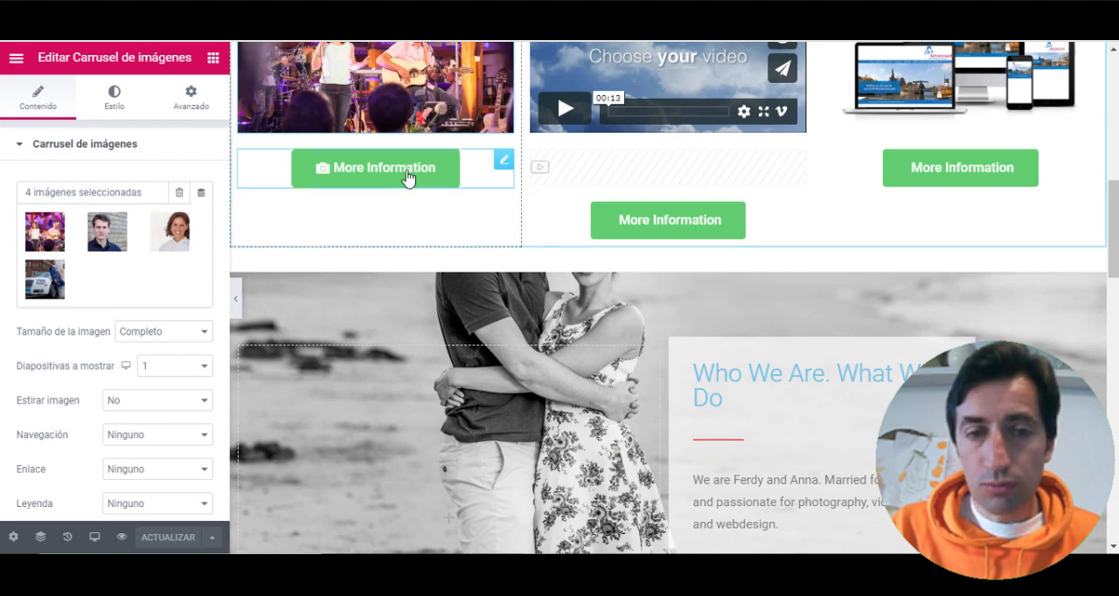
scroll(411, 174, up, 3)
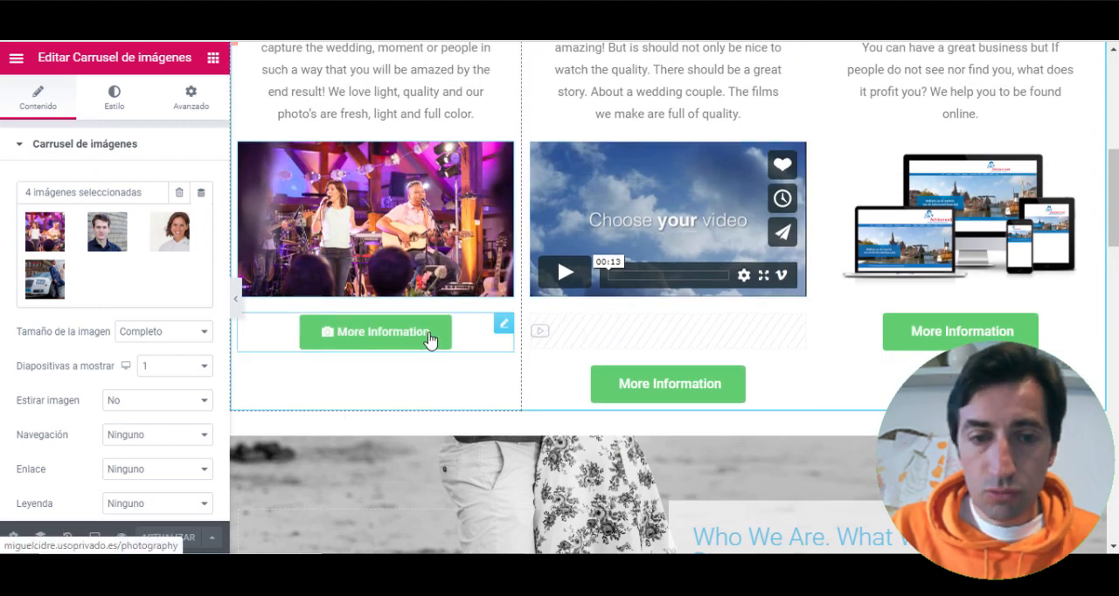
- Select the More Information button under Photography and examine its text, Avanzado and Estilo settings
click(428, 340)
click(411, 343)
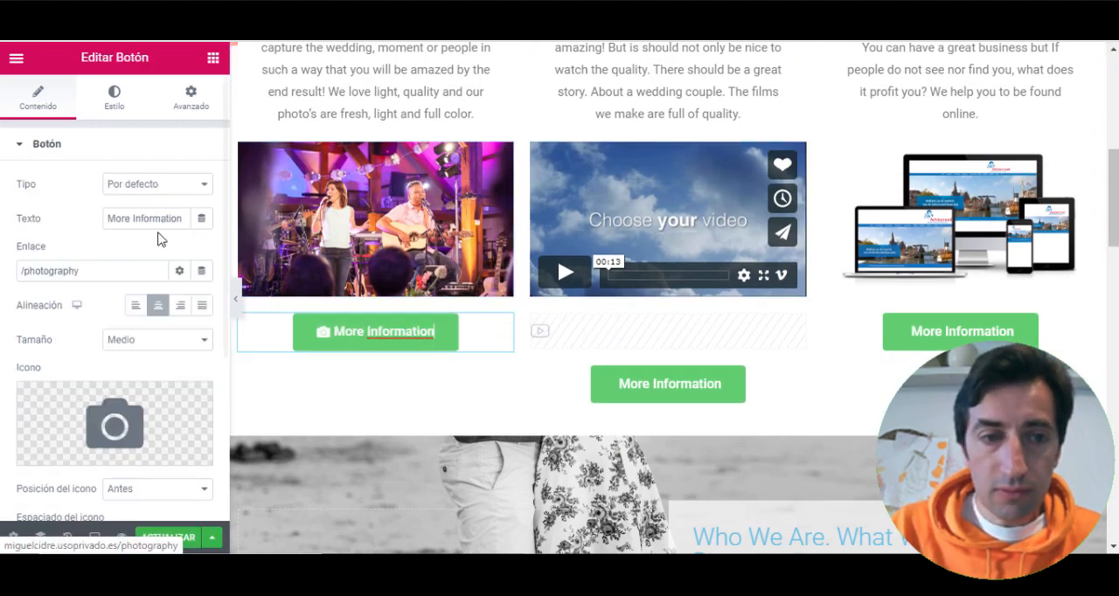
triple_click(138, 220)
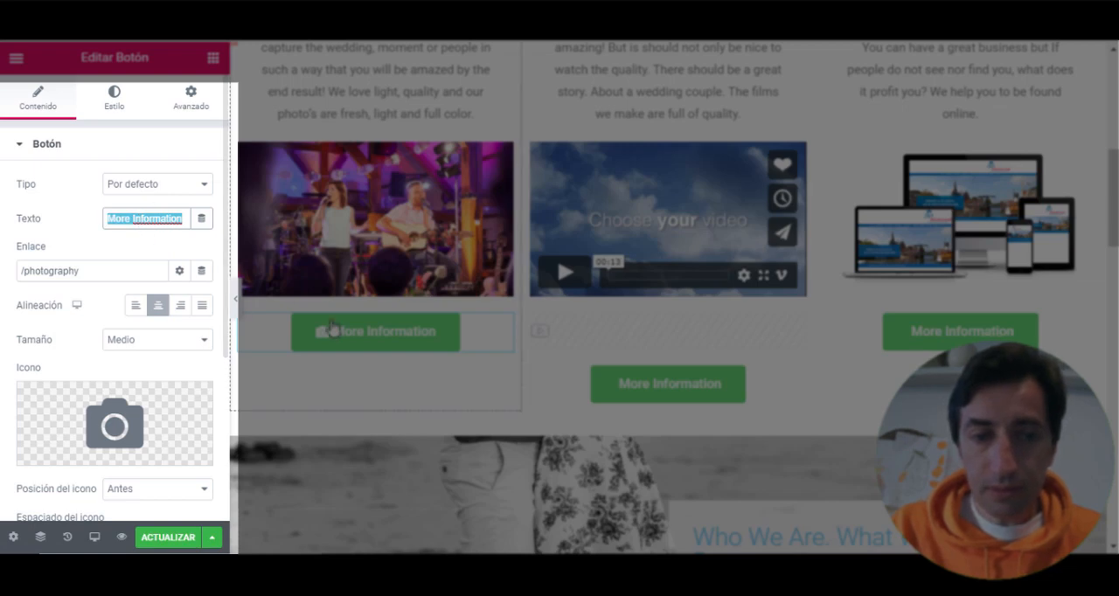
click(194, 104)
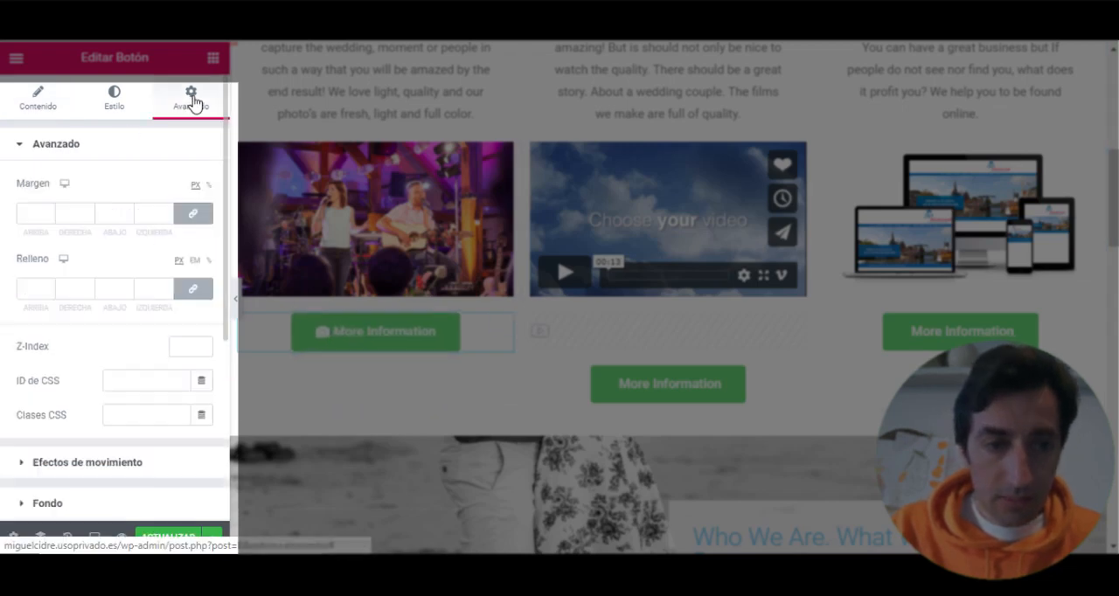
scroll(135, 189, down, 4)
scroll(128, 175, up, 4)
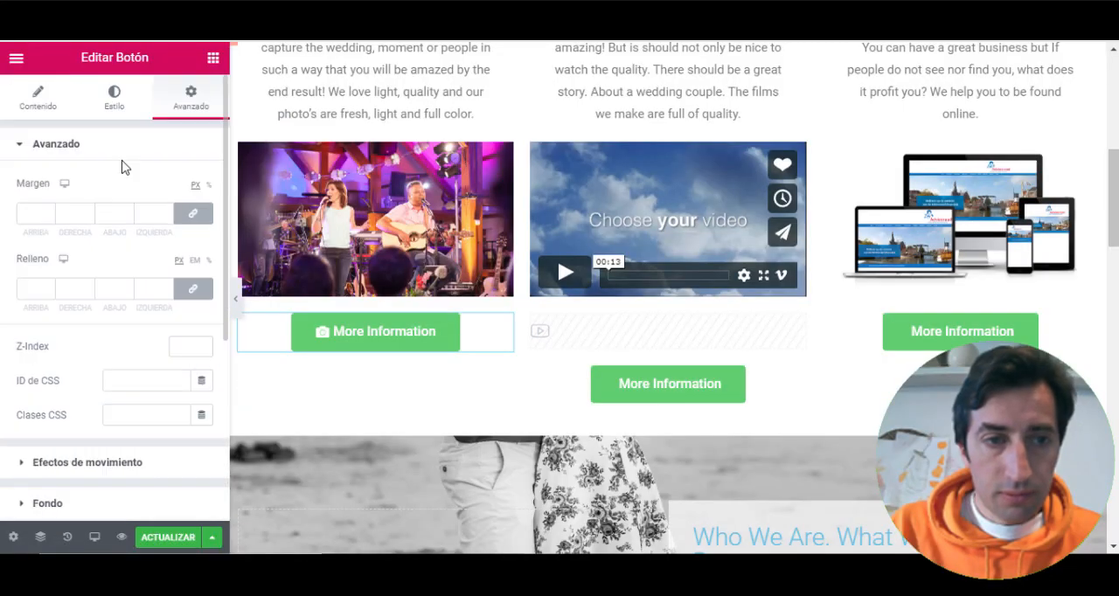
click(116, 105)
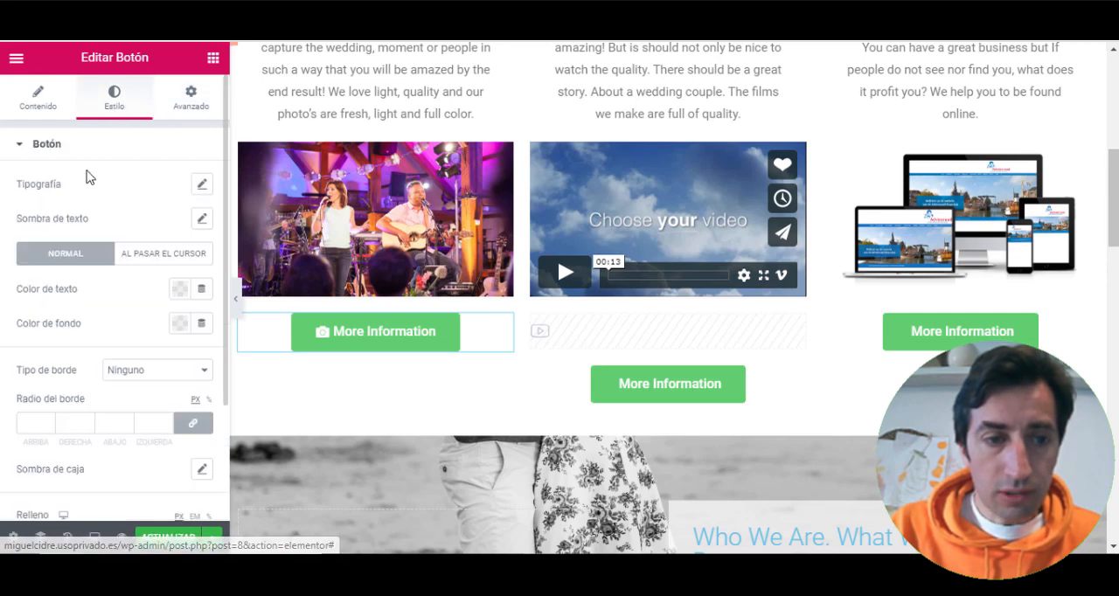
scroll(130, 420, down, 3)
scroll(132, 310, up, 3)
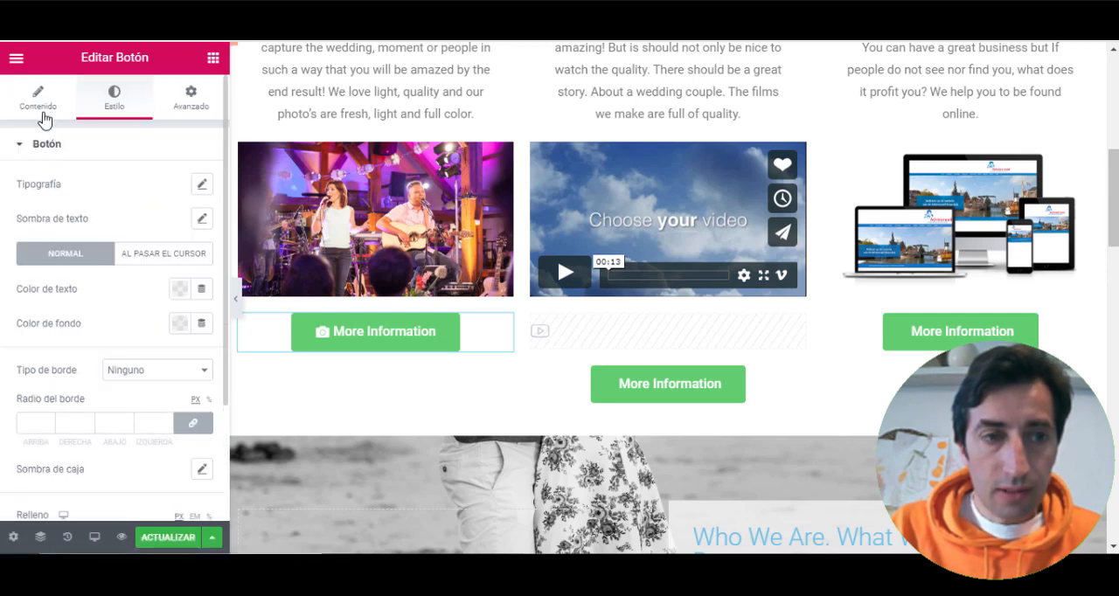
- Examine the Photography button's Contenido settings, including its Enlace field, and look over the three service columns
click(44, 101)
scroll(124, 214, up, 3)
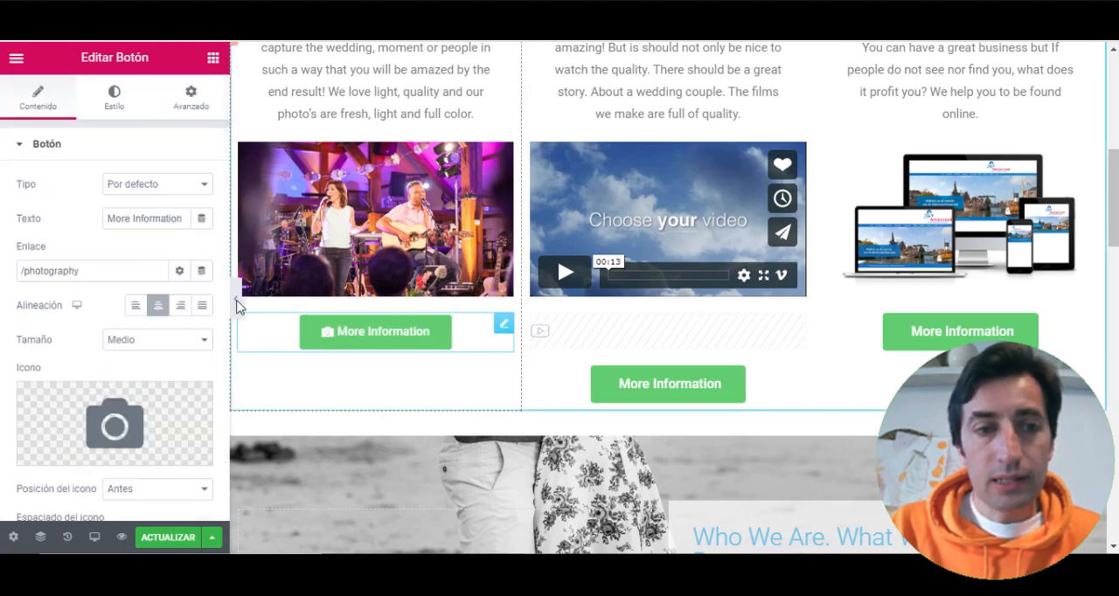
click(92, 273)
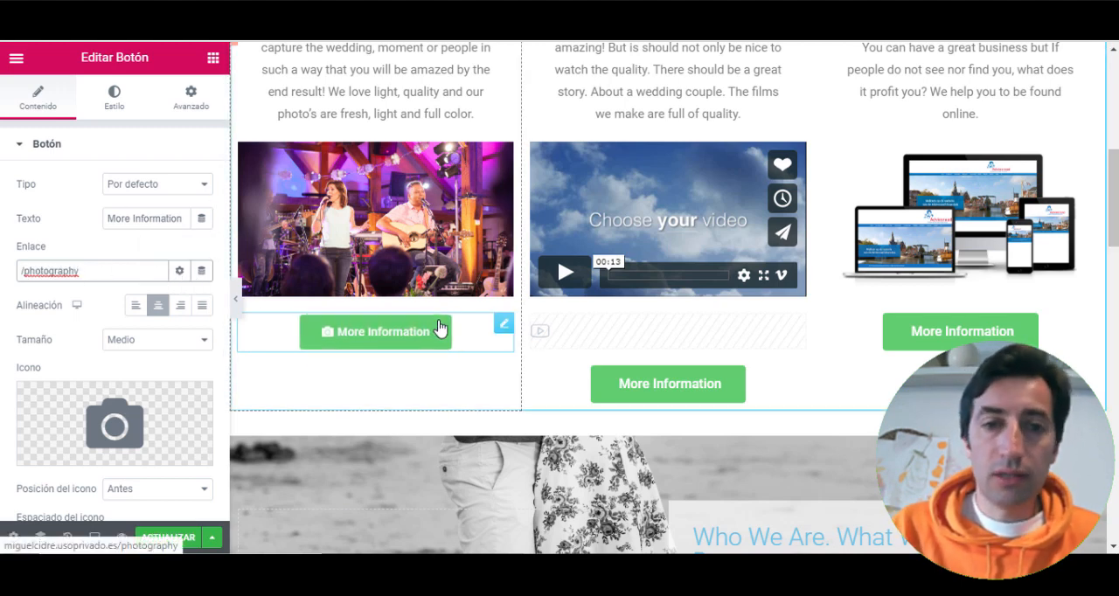
scroll(445, 314, down, 1)
scroll(446, 313, up, 8)
scroll(447, 313, down, 6)
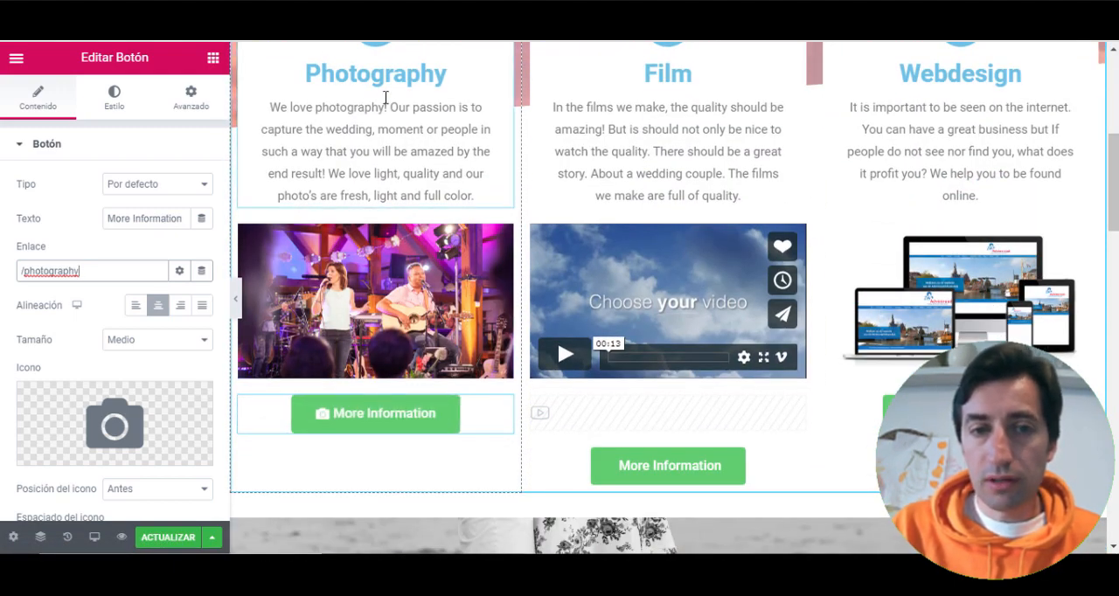
- Review the home page's header banner and the Photography, Film and Webdesign columns in the editor
scroll(376, 112, up, 3)
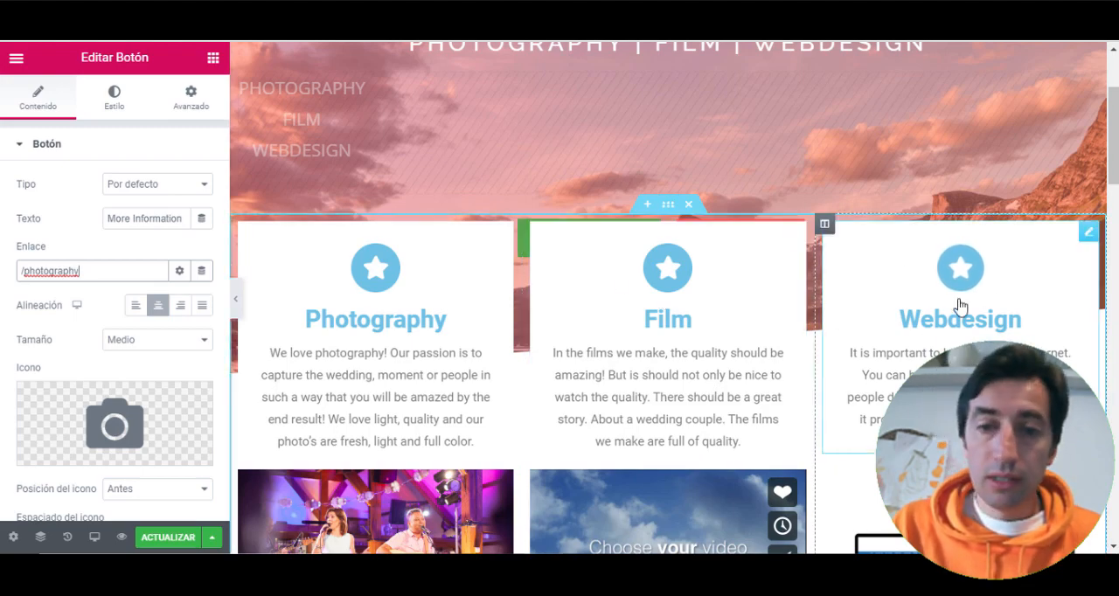
scroll(658, 315, up, 2)
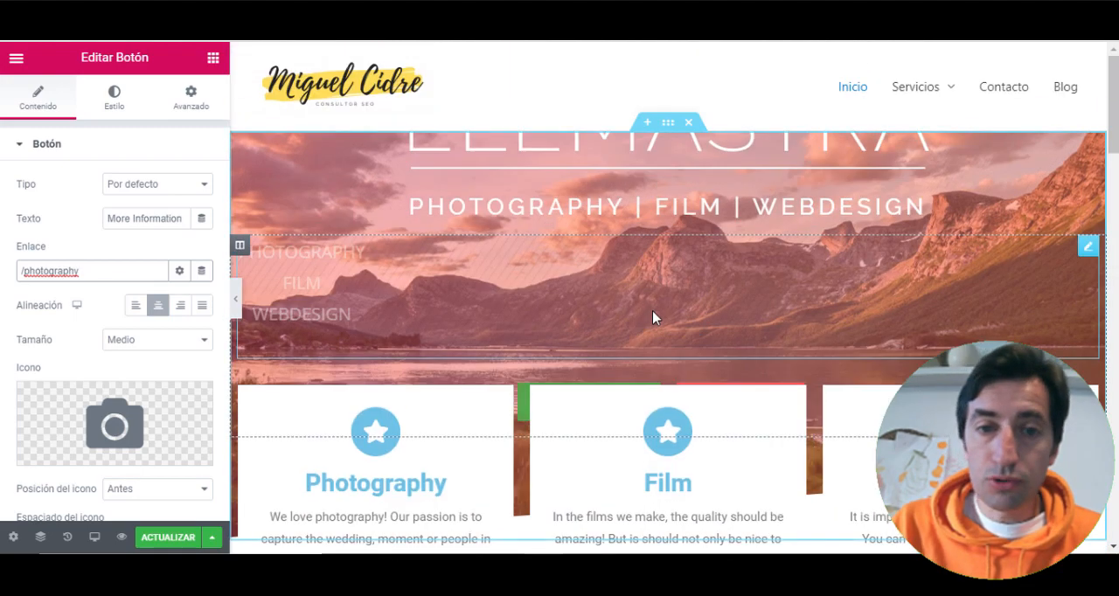
scroll(654, 317, down, 5)
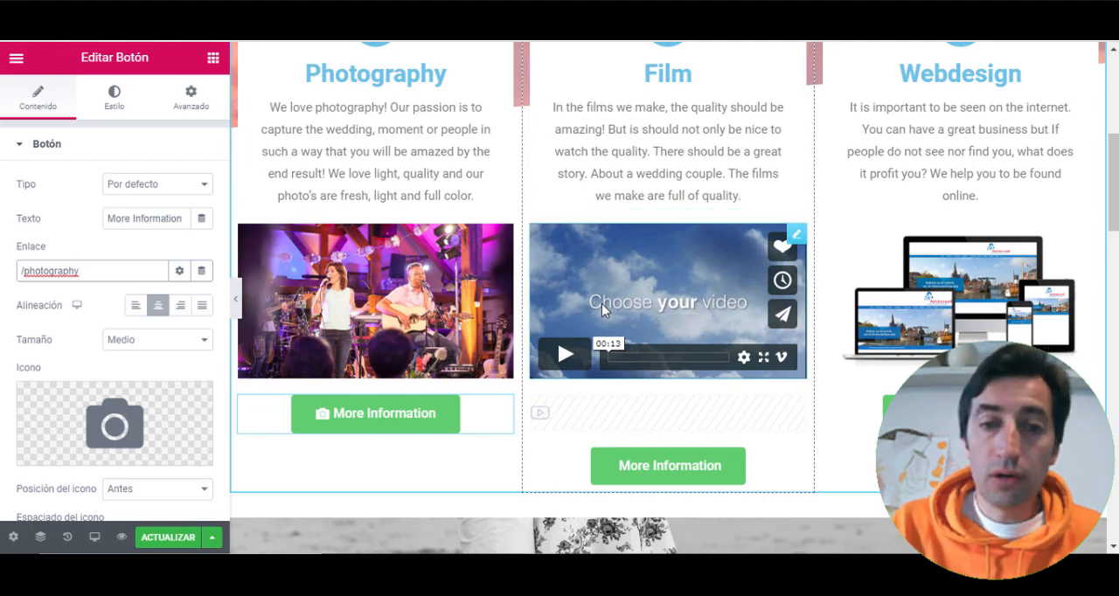
scroll(595, 304, down, 1)
scroll(590, 271, up, 2)
scroll(467, 244, up, 1)
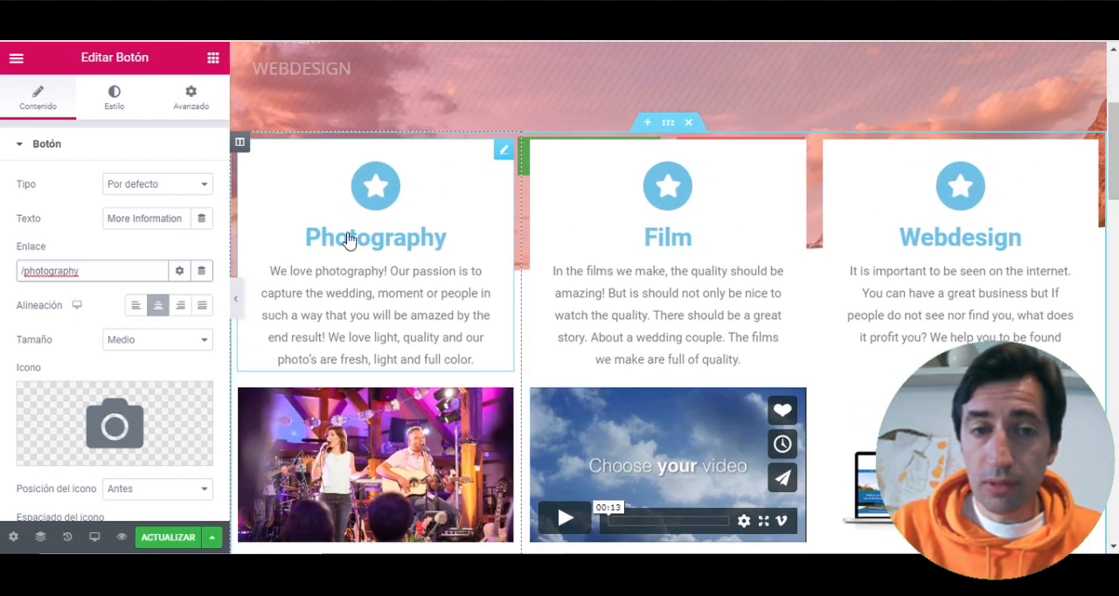
scroll(612, 192, up, 2)
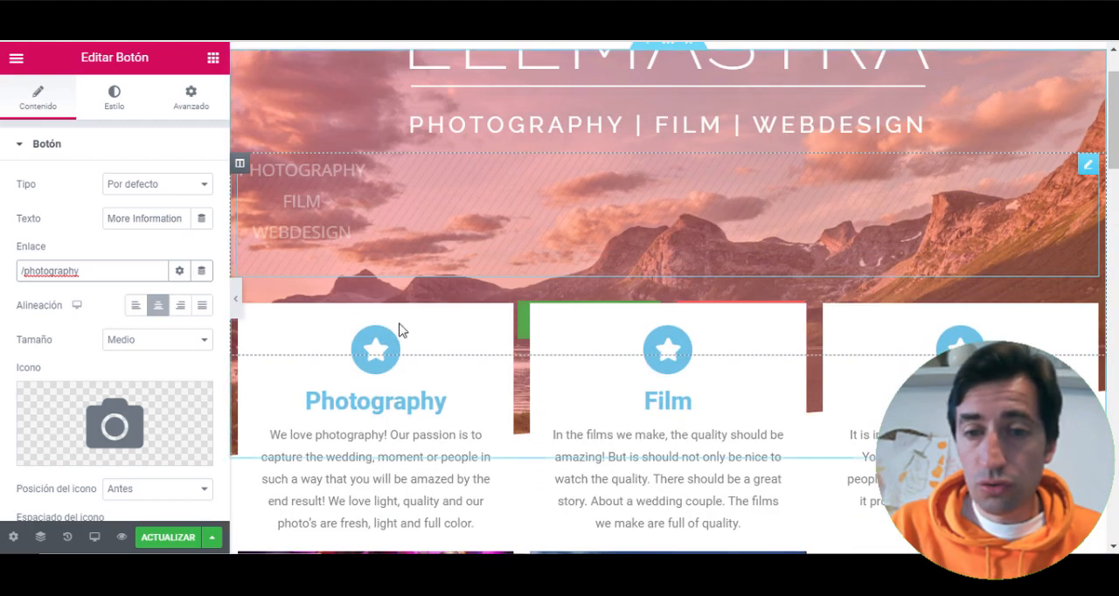
- Look over the remaining home page sections in the editor: Who We Are, the testimonials and the client logo carousel
scroll(612, 306, down, 4)
scroll(705, 305, down, 5)
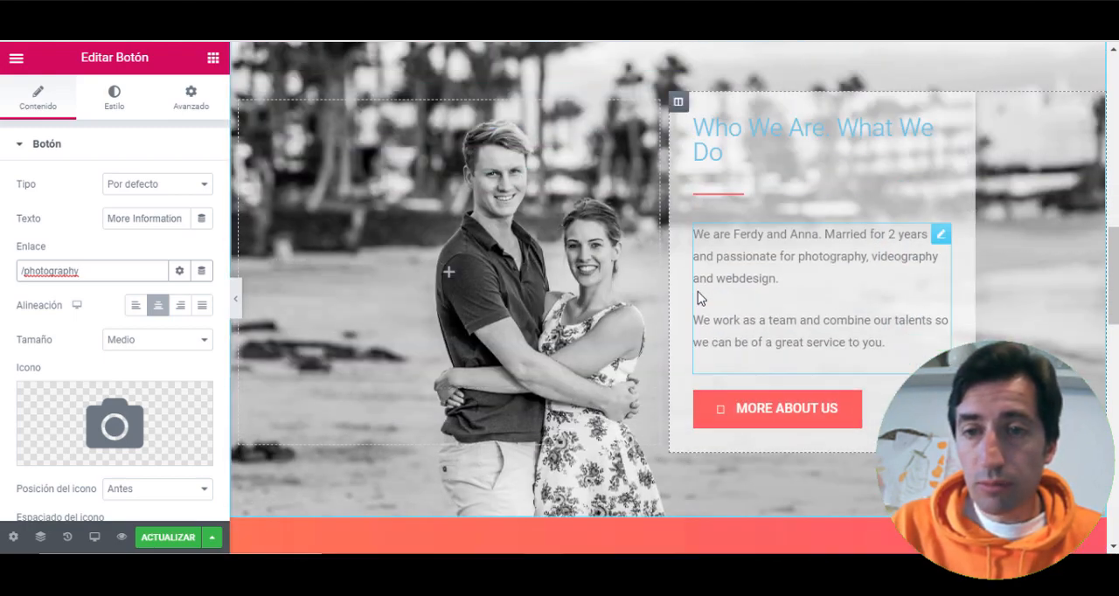
scroll(496, 298, down, 1)
scroll(496, 298, up, 2)
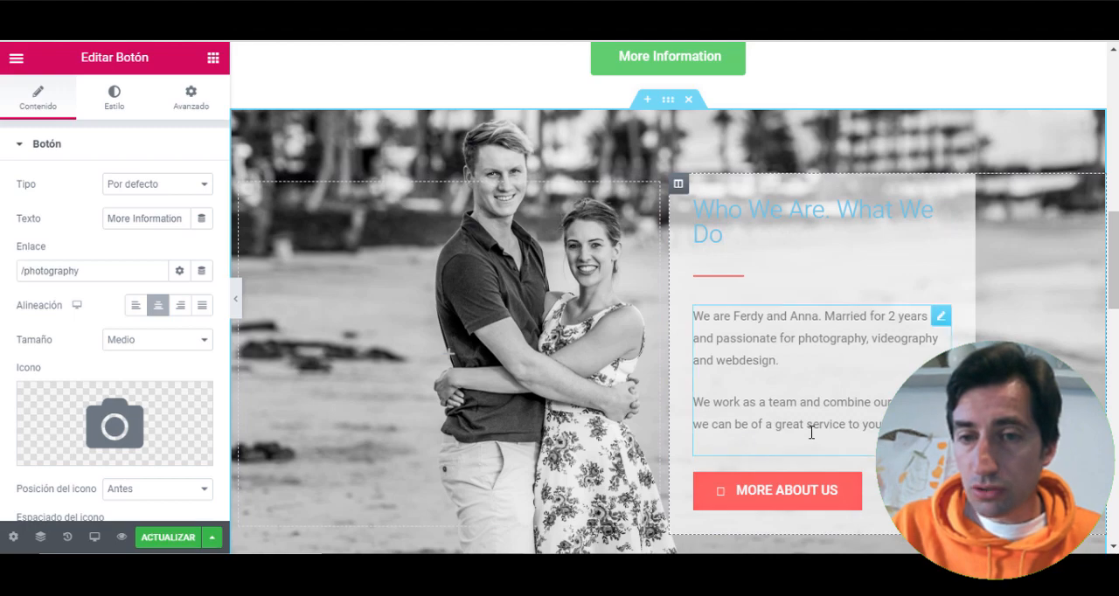
scroll(737, 350, down, 4)
scroll(697, 257, down, 3)
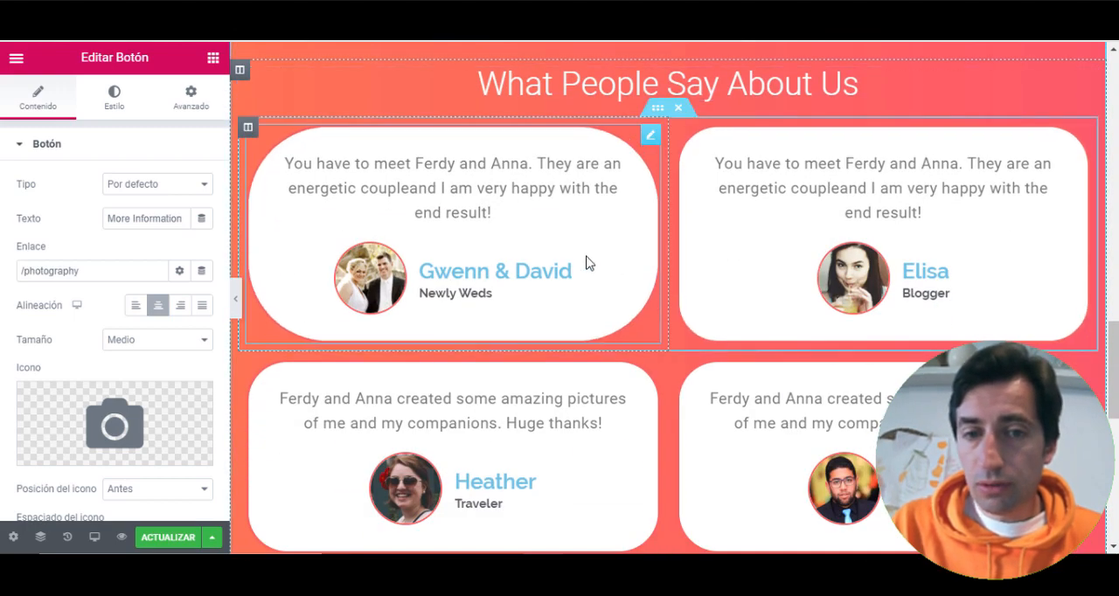
scroll(586, 259, down, 6)
scroll(599, 275, up, 2)
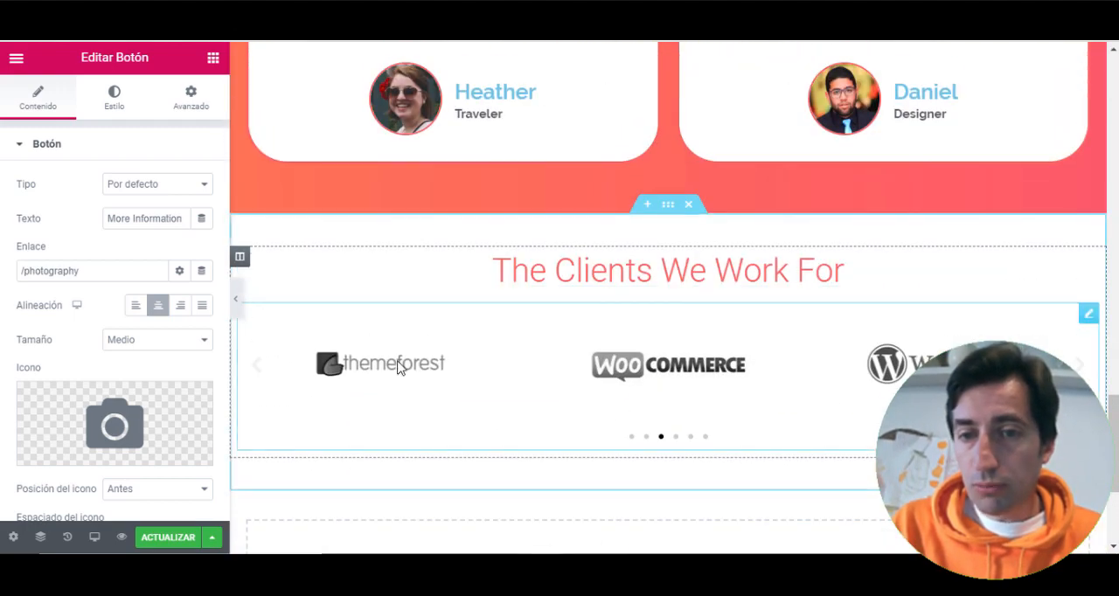
scroll(627, 355, up, 11)
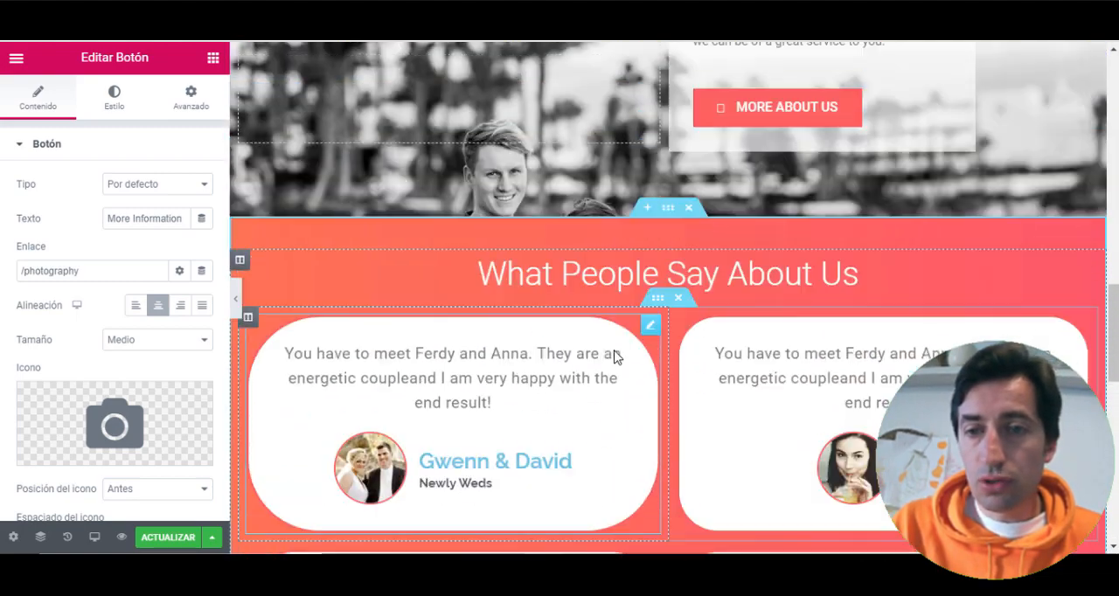
scroll(612, 356, up, 10)
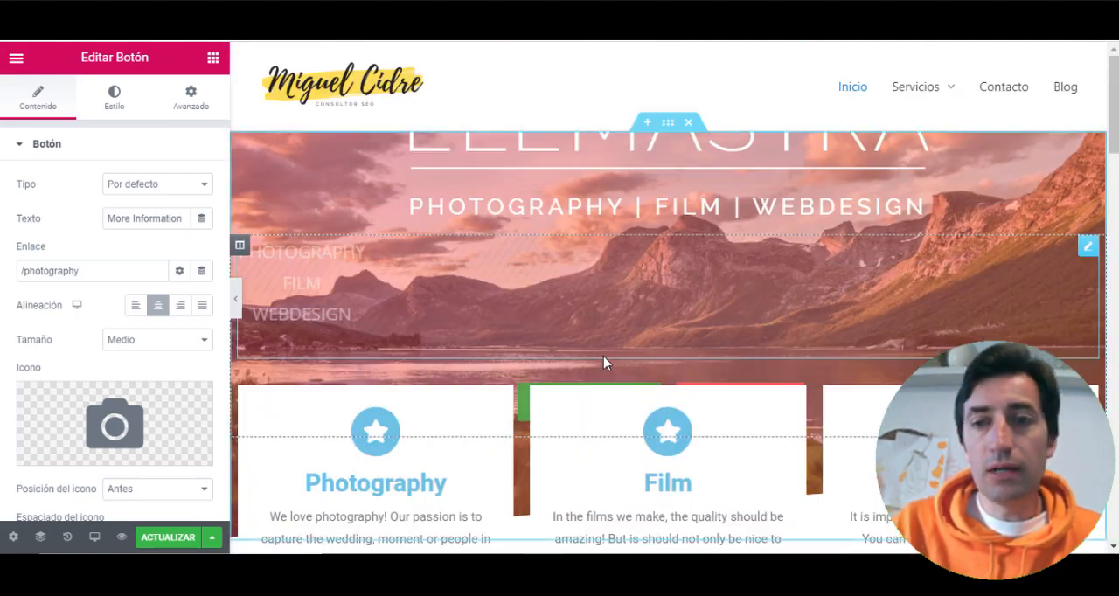
- Open the Contacto page in Elementor and search the template library's Bloques for "hero"
mouse_move(939, 98)
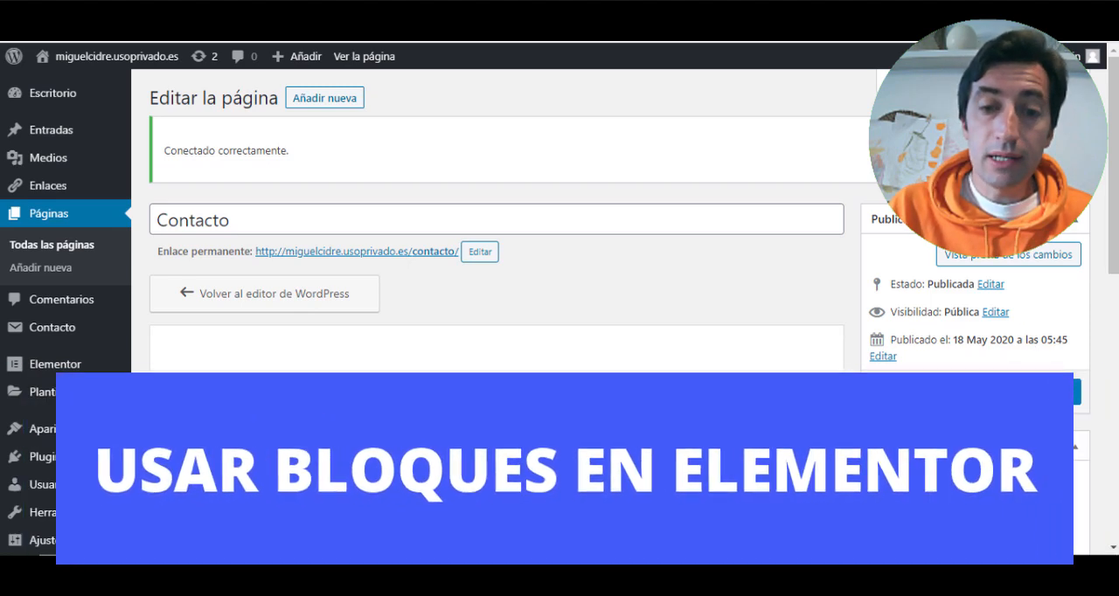
click(537, 366)
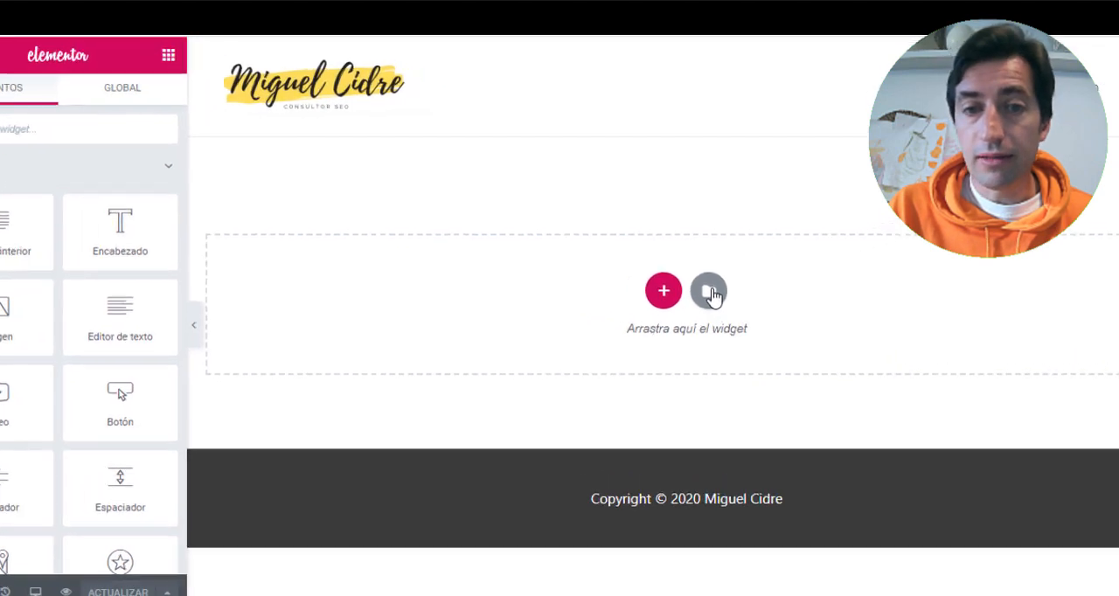
click(695, 270)
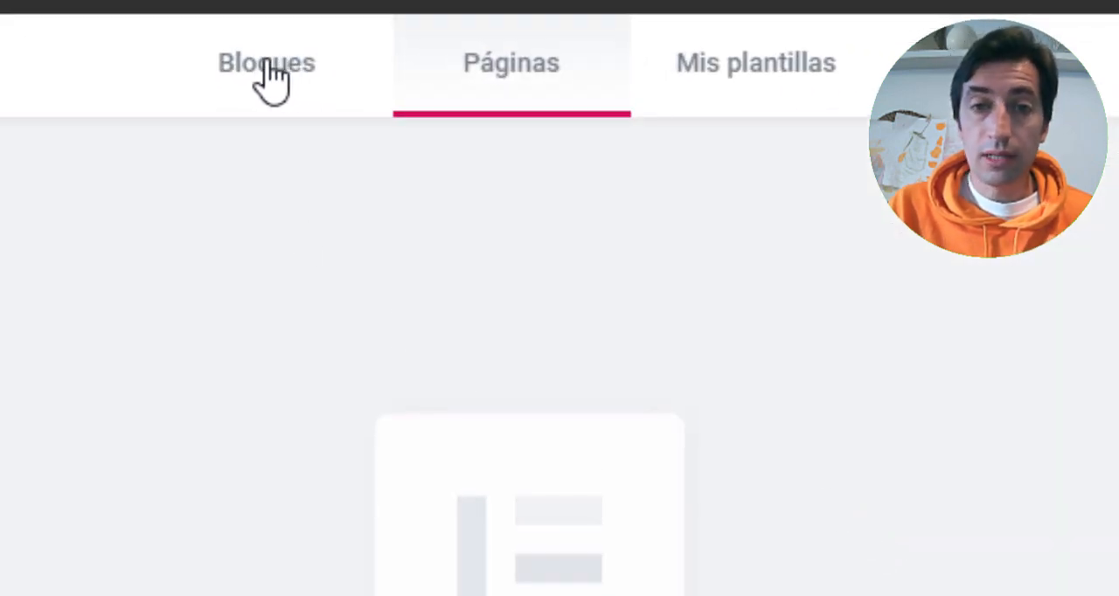
click(273, 63)
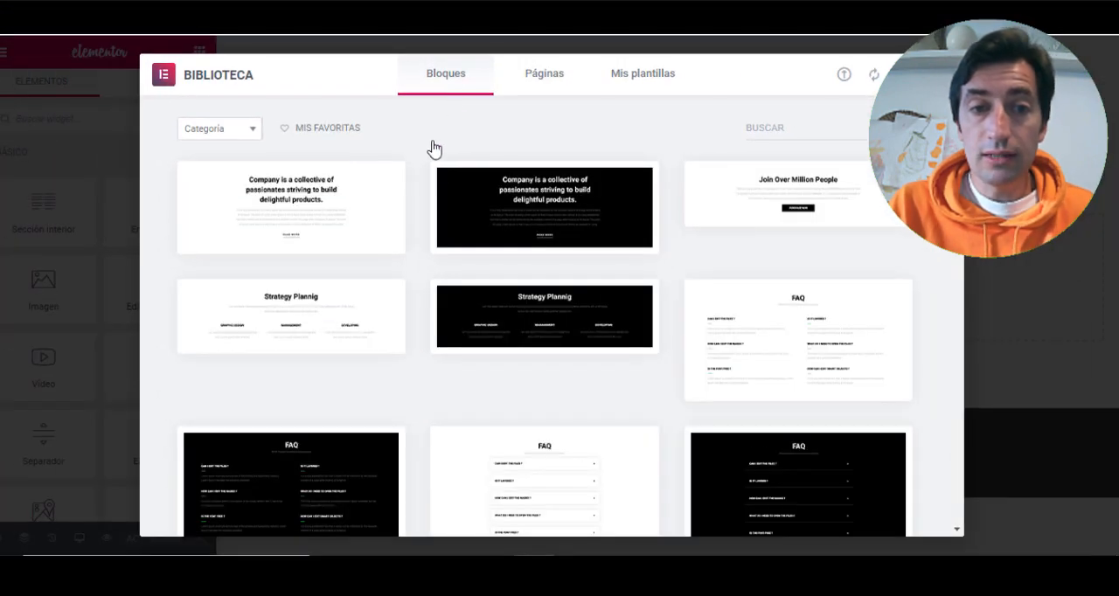
click(770, 126)
text(hero)
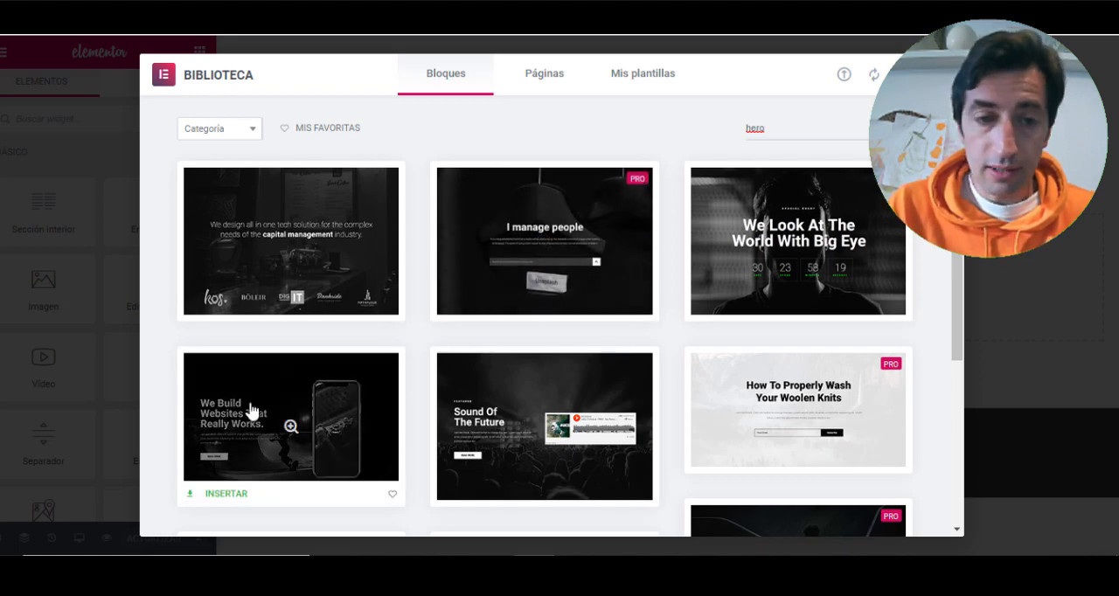
- Preview the black hero block with the smartphone image and insert it into the Contacto page
scroll(252, 411, down, 1)
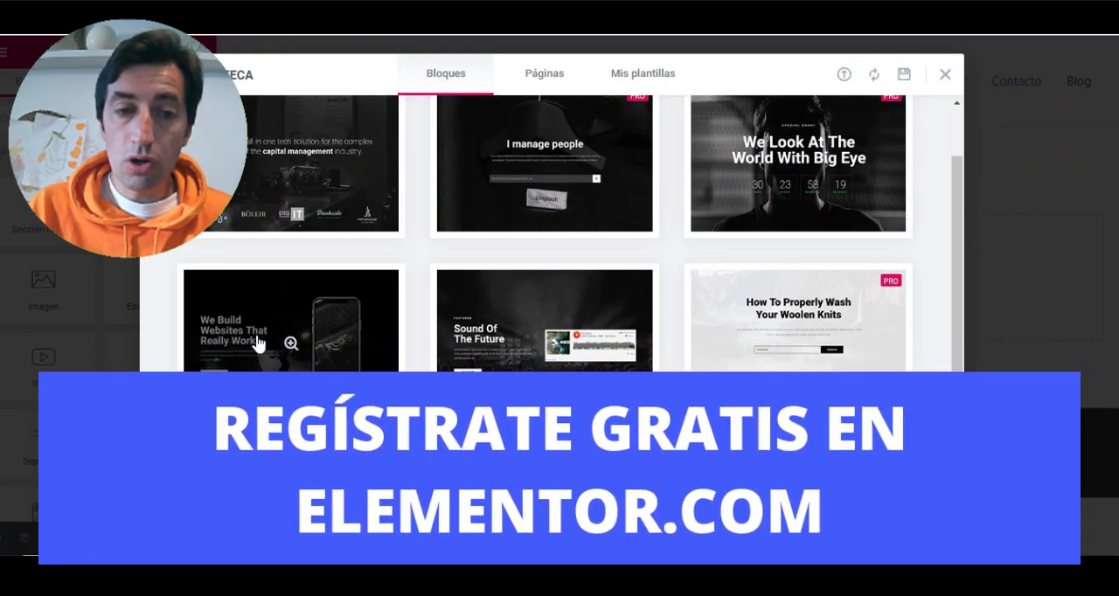
click(260, 339)
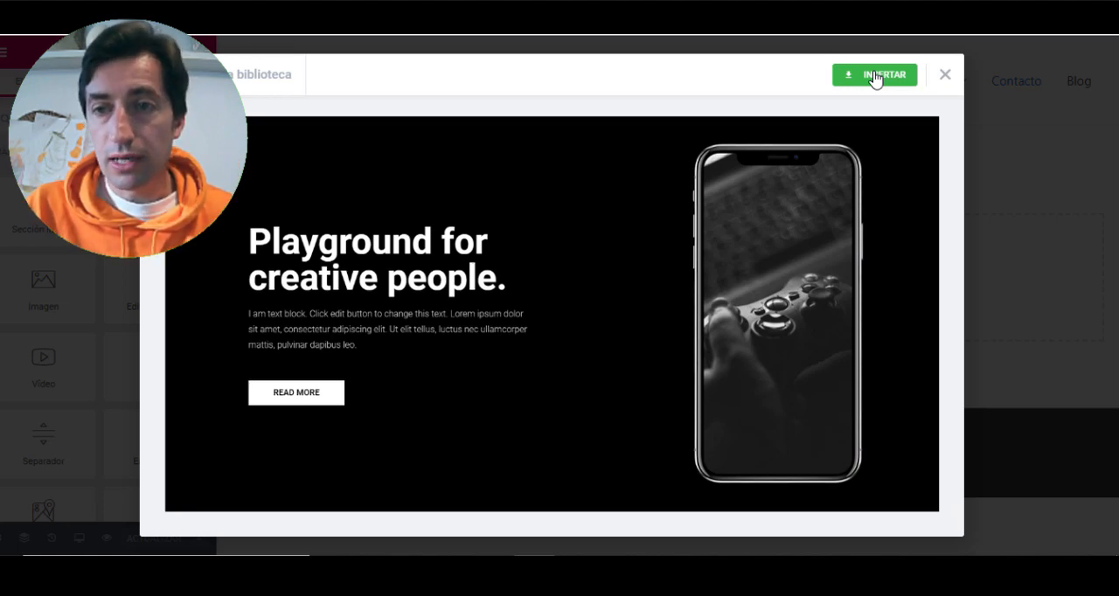
click(875, 77)
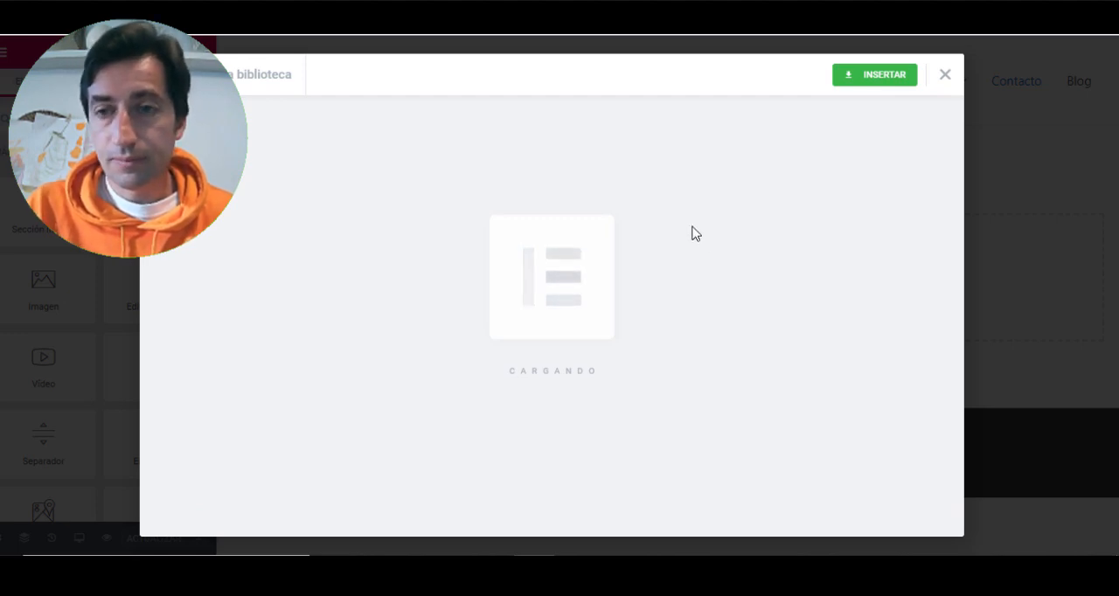
scroll(477, 223, down, 5)
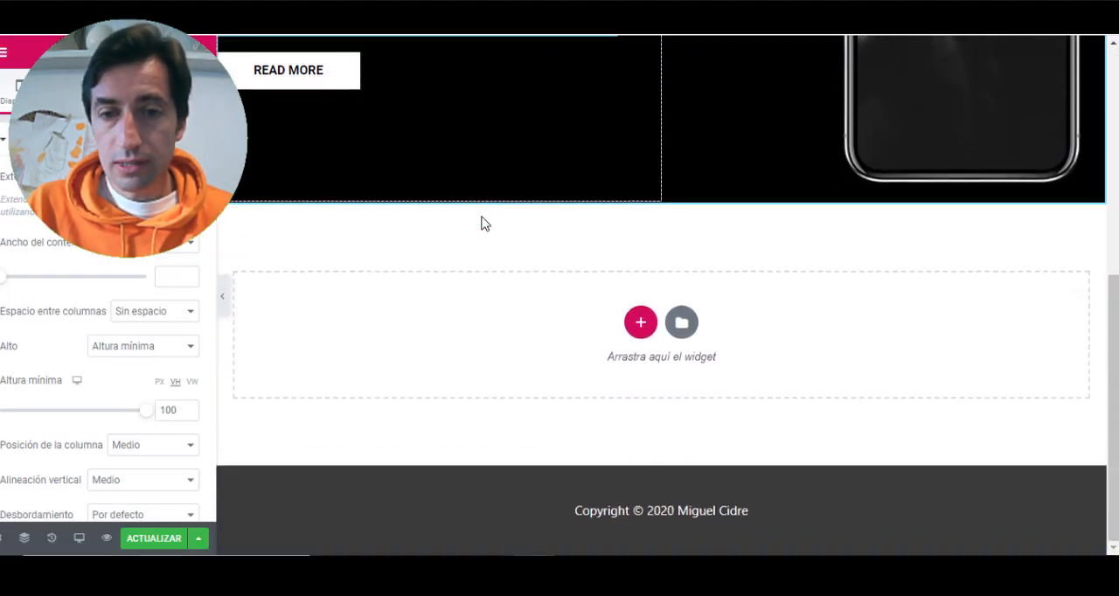
scroll(485, 223, up, 5)
- Search the block library for "about" and insert the white About Company block with the bicycle image below the hero
scroll(483, 223, down, 5)
scroll(485, 226, up, 1)
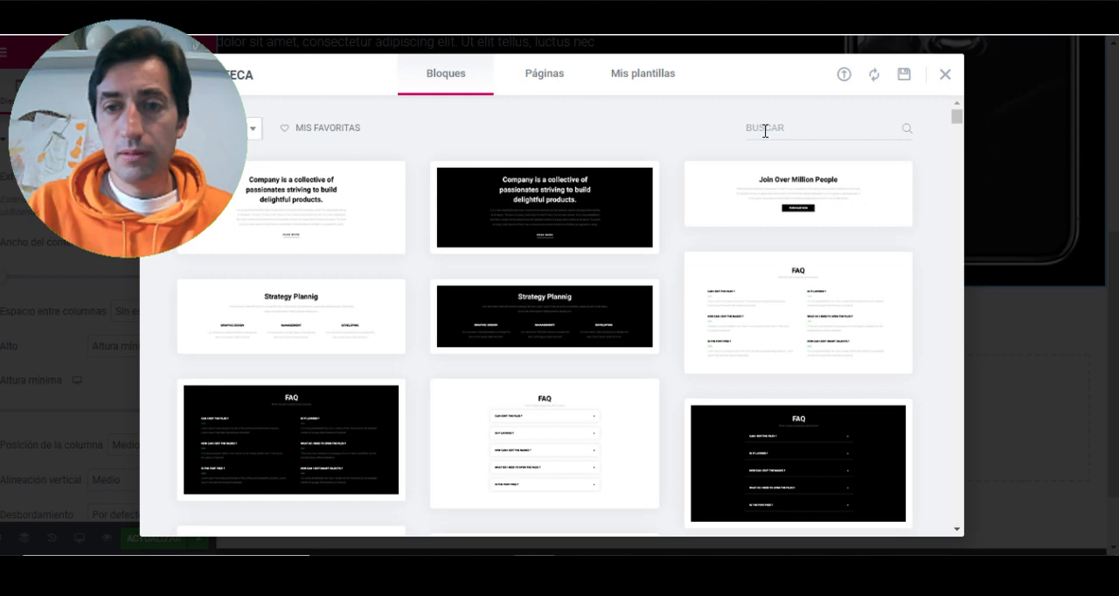
text(about)
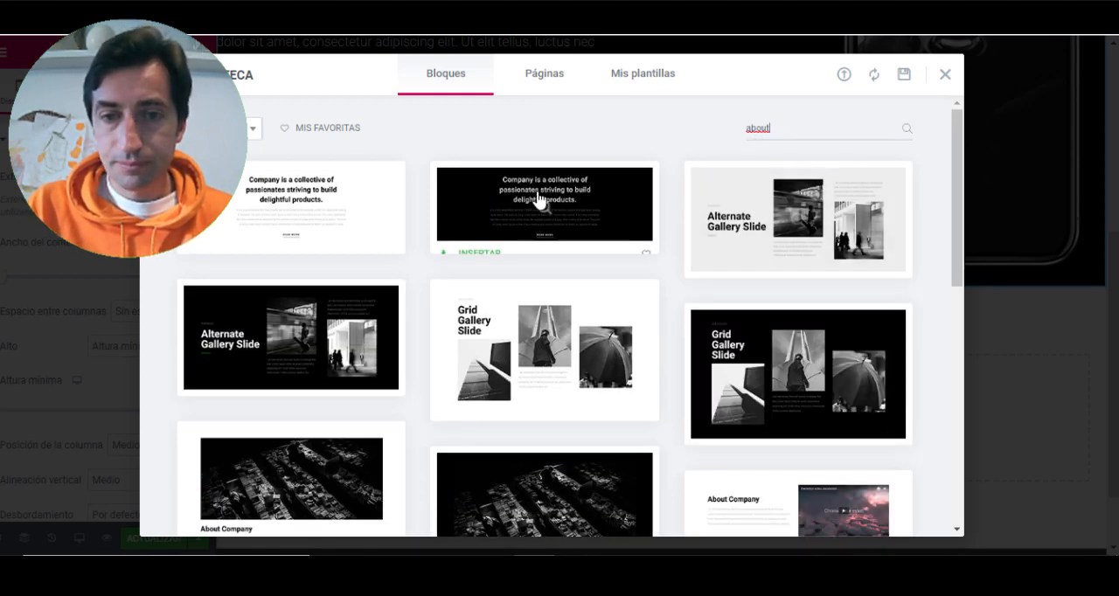
scroll(299, 167, down, 4)
scroll(310, 203, down, 3)
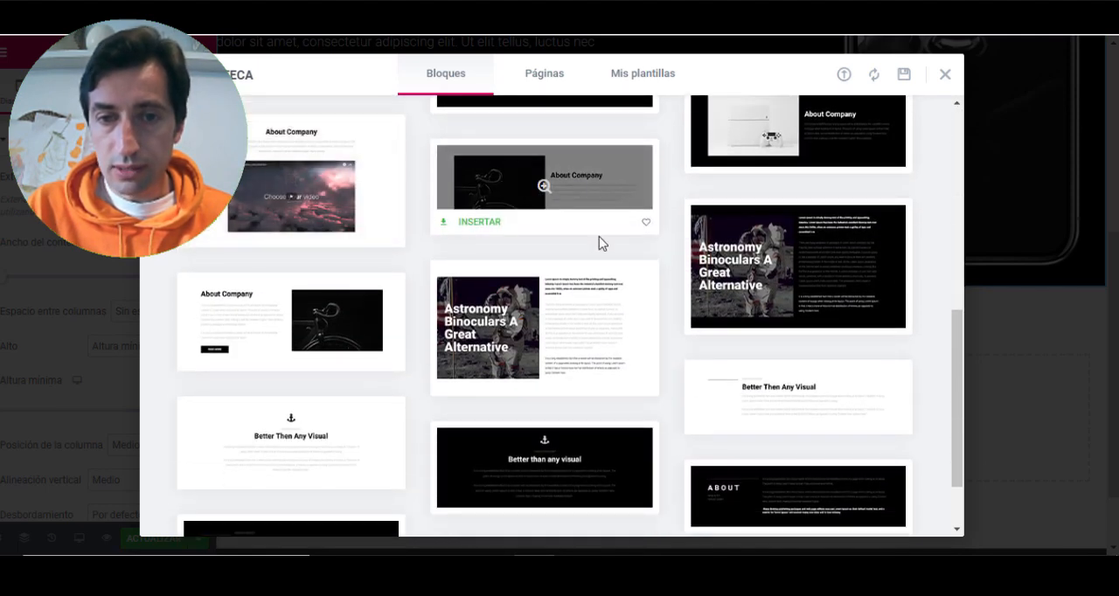
click(480, 223)
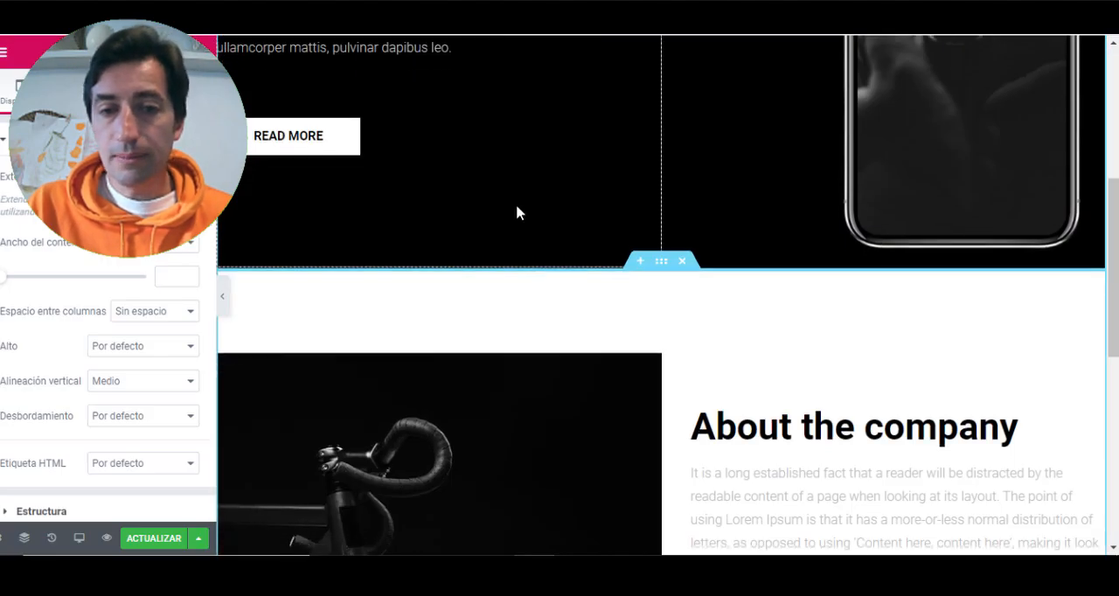
scroll(516, 206, down, 6)
scroll(517, 206, up, 3)
- Search the block library for "team" and insert the black Team Section Slide block below the About section
scroll(517, 207, down, 3)
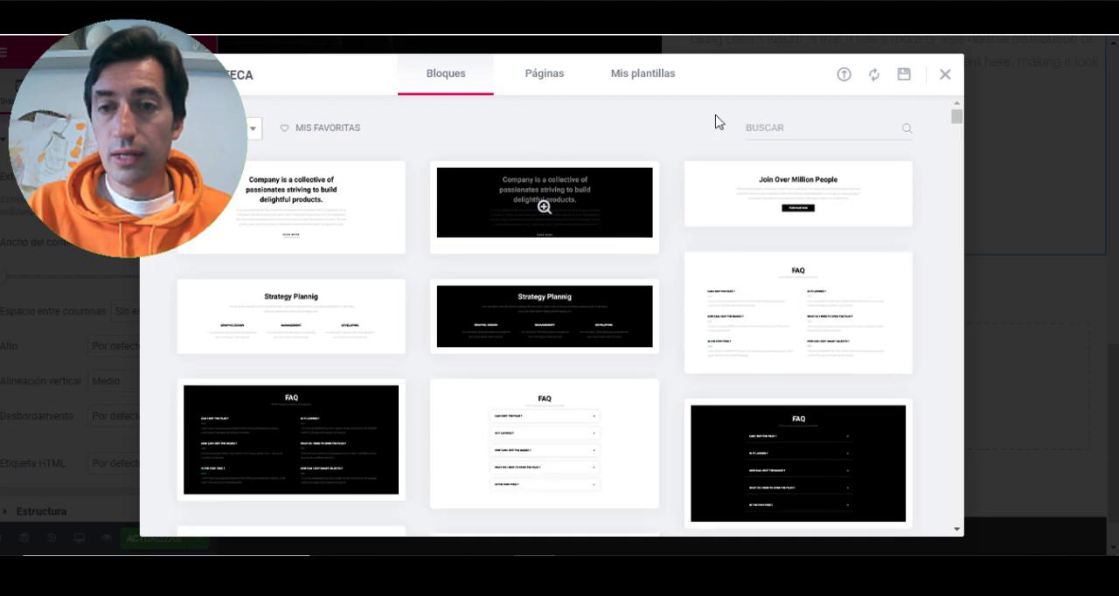
click(806, 125)
text(teams)
key(BackSpace)
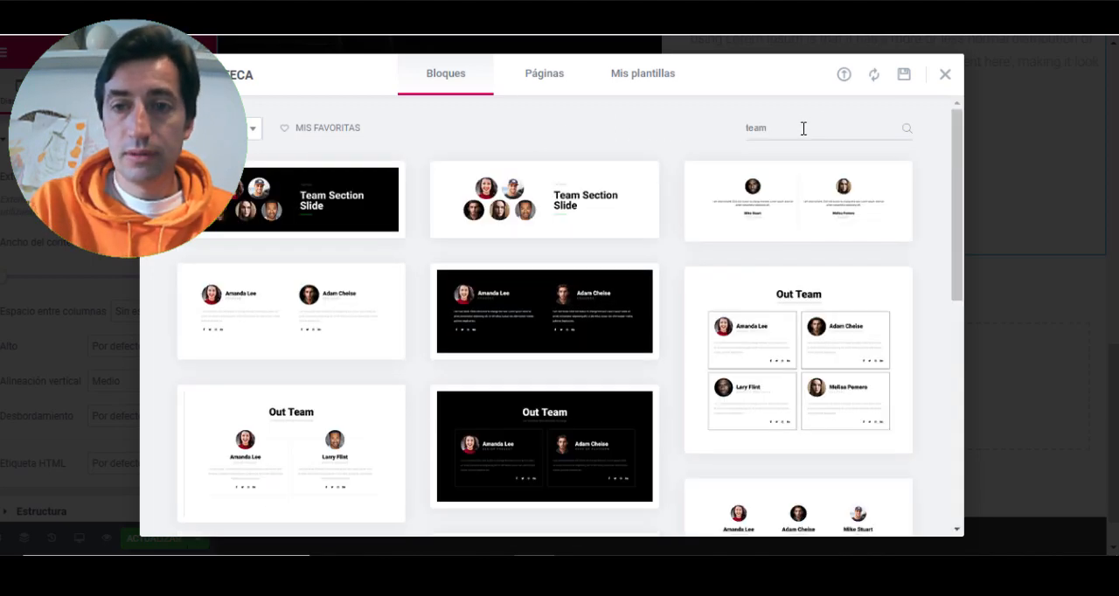
scroll(294, 191, down, 1)
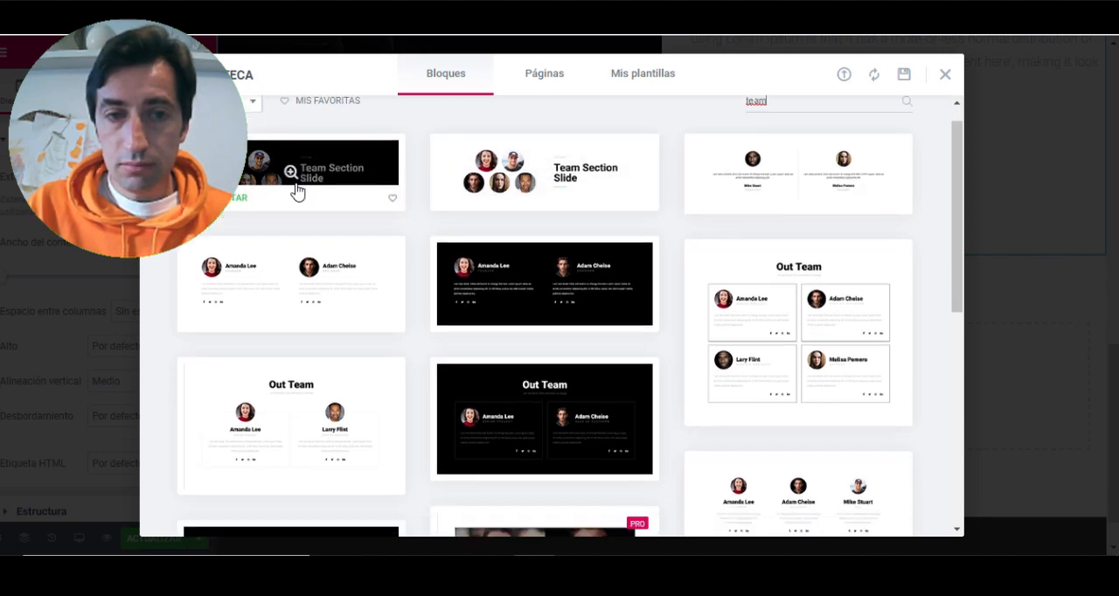
scroll(300, 190, up, 1)
click(216, 226)
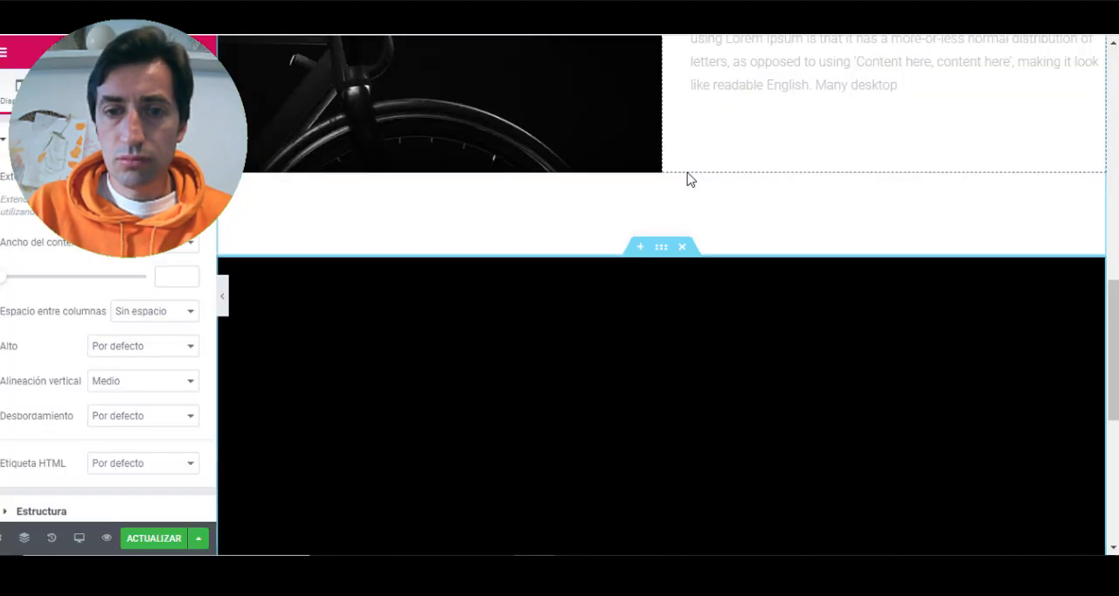
scroll(687, 178, down, 4)
scroll(648, 238, up, 2)
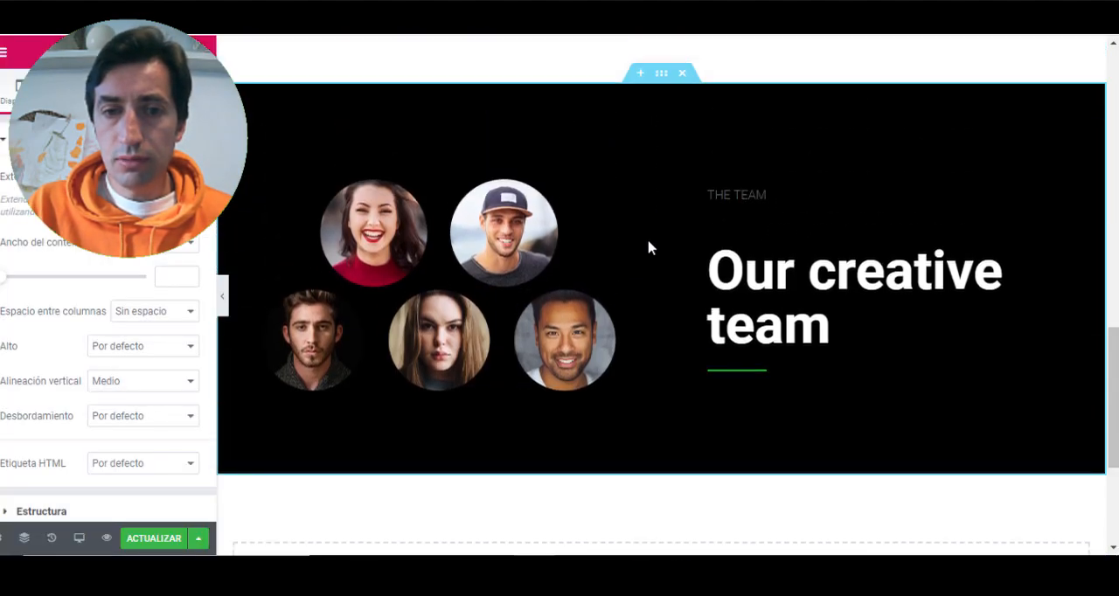
- Search the block library for "contact", insert the white contact block with a map below the team section, and update the page
scroll(647, 248, down, 2)
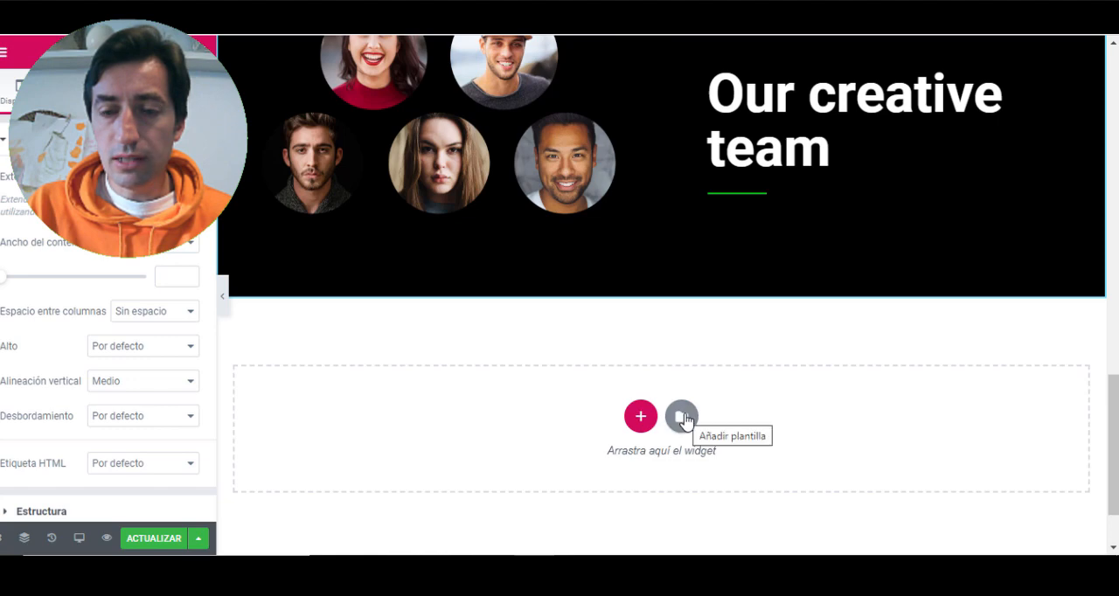
click(681, 416)
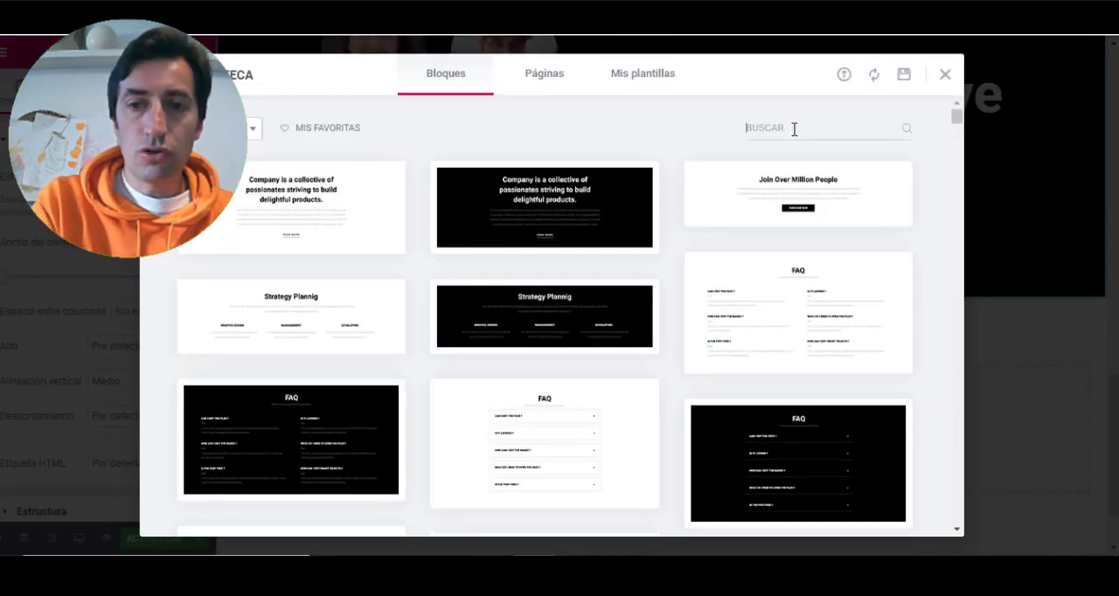
text(contact)
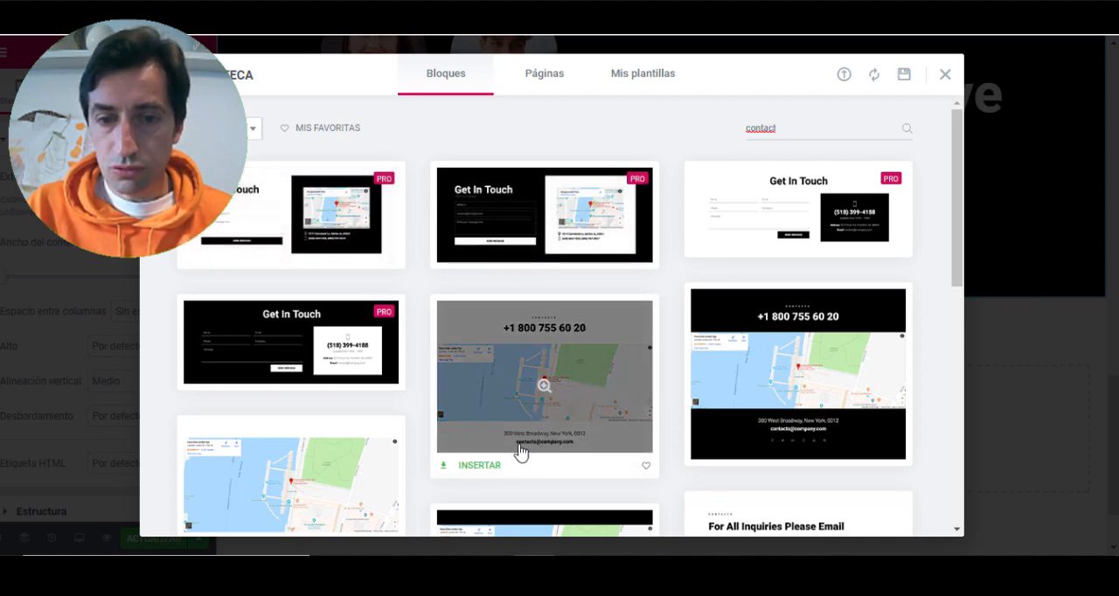
click(479, 466)
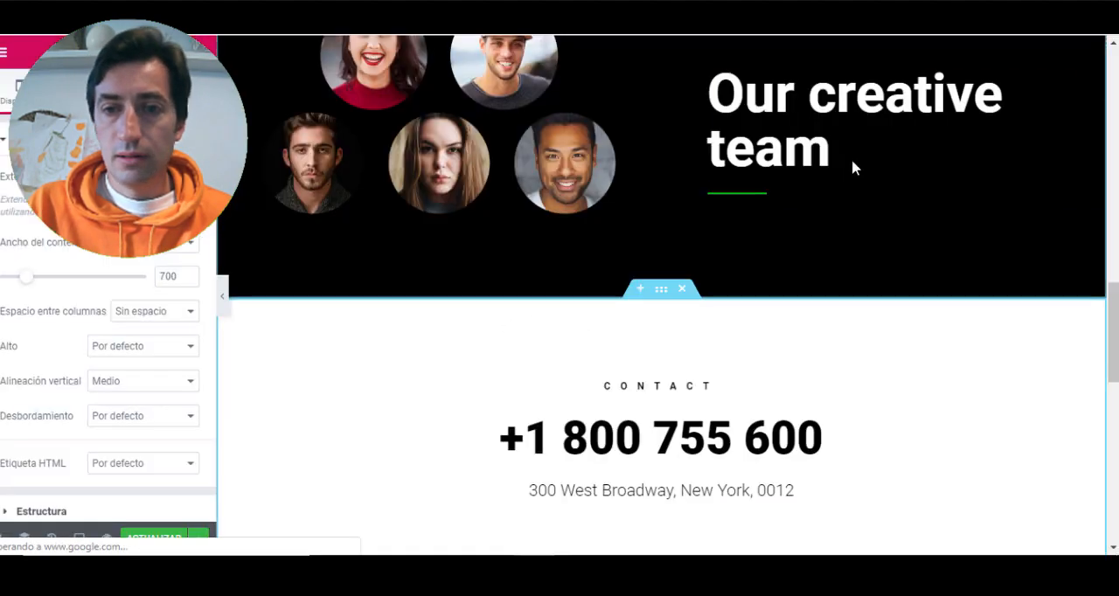
scroll(745, 259, down, 4)
scroll(745, 260, up, 6)
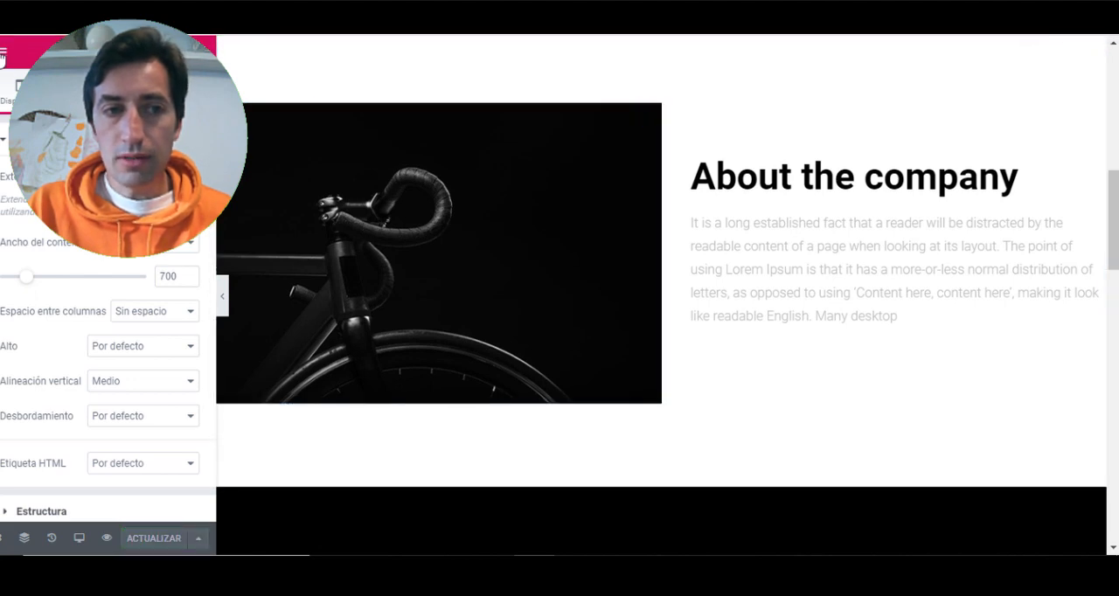
- Open the published Contacto page from the site navigation and examine its overall block layout at reduced zoom
click(4, 58)
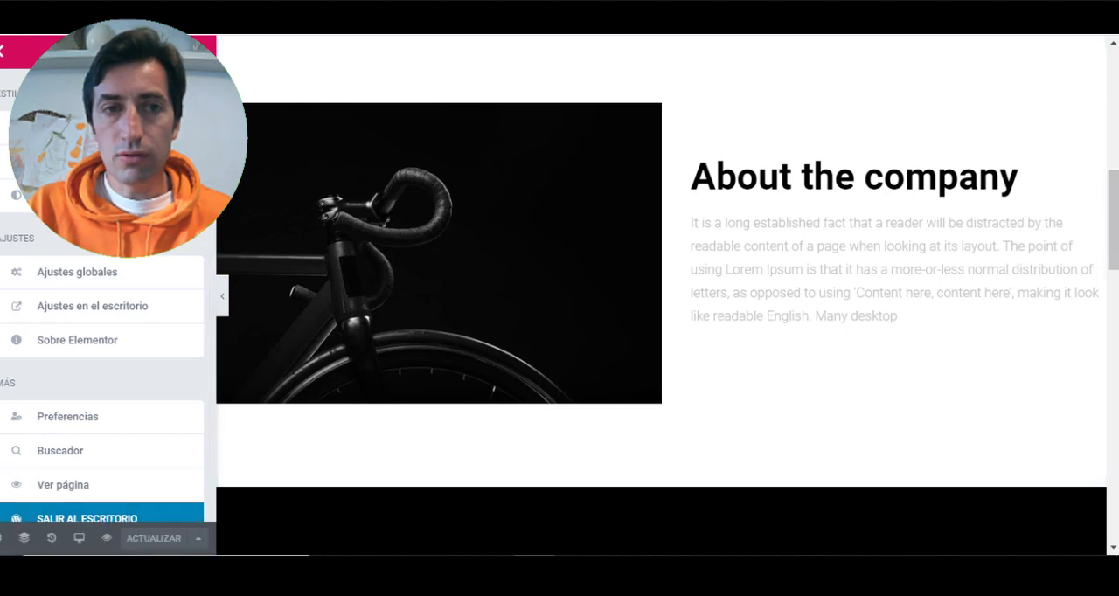
key(ctrl+Tab)
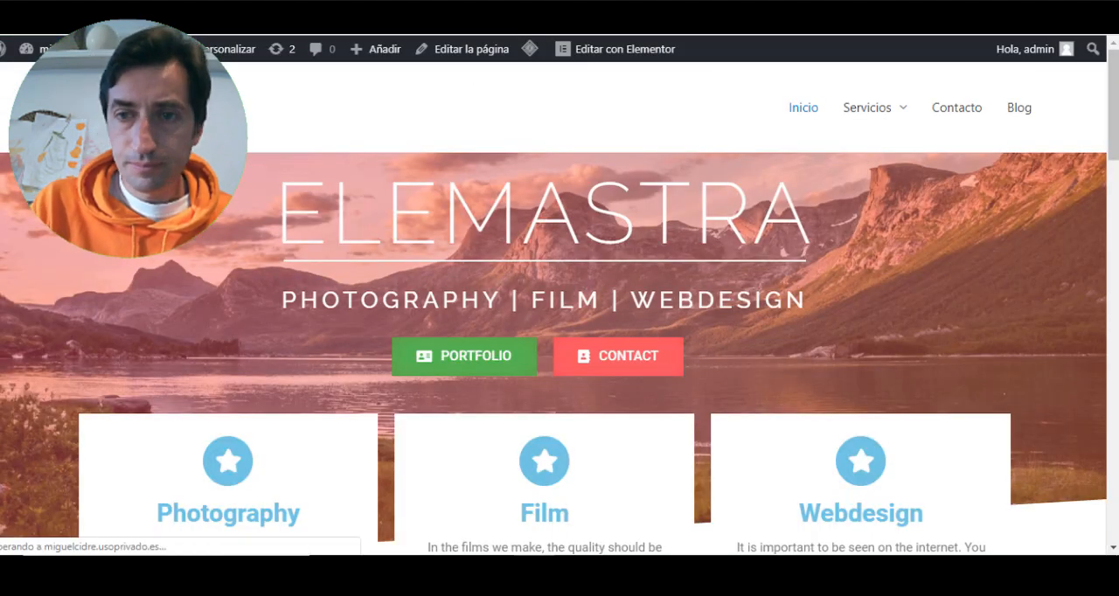
click(957, 111)
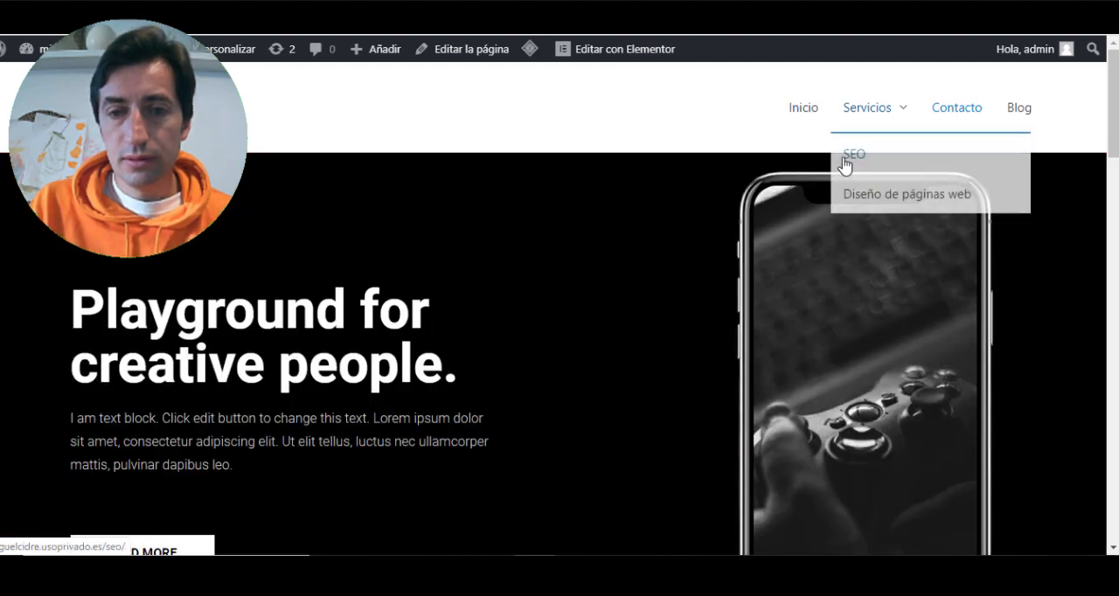
scroll(839, 160, down, 10)
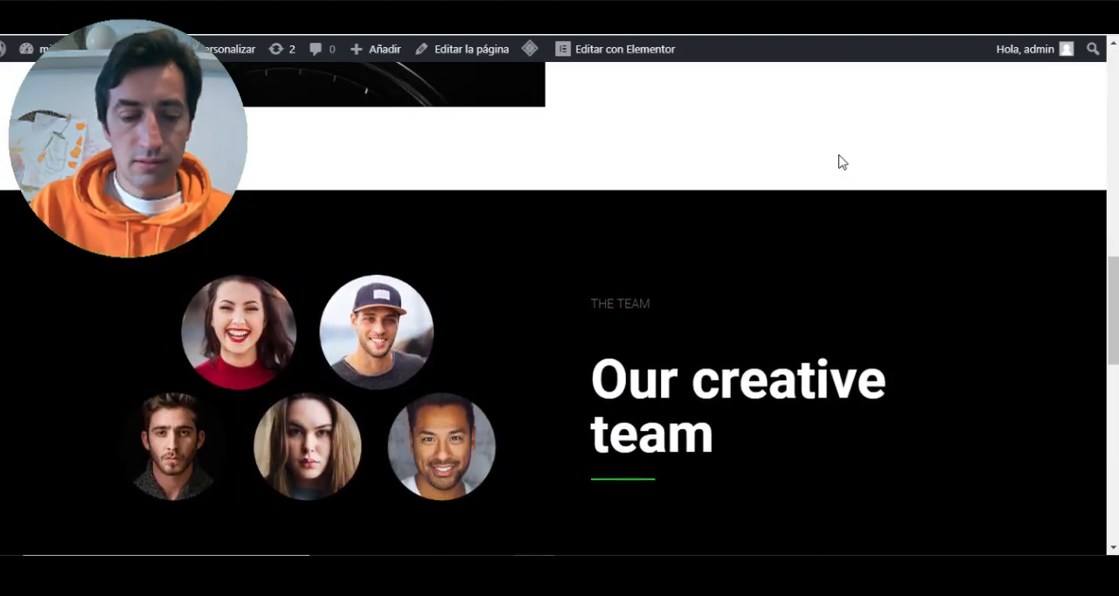
scroll(839, 162, down, 5)
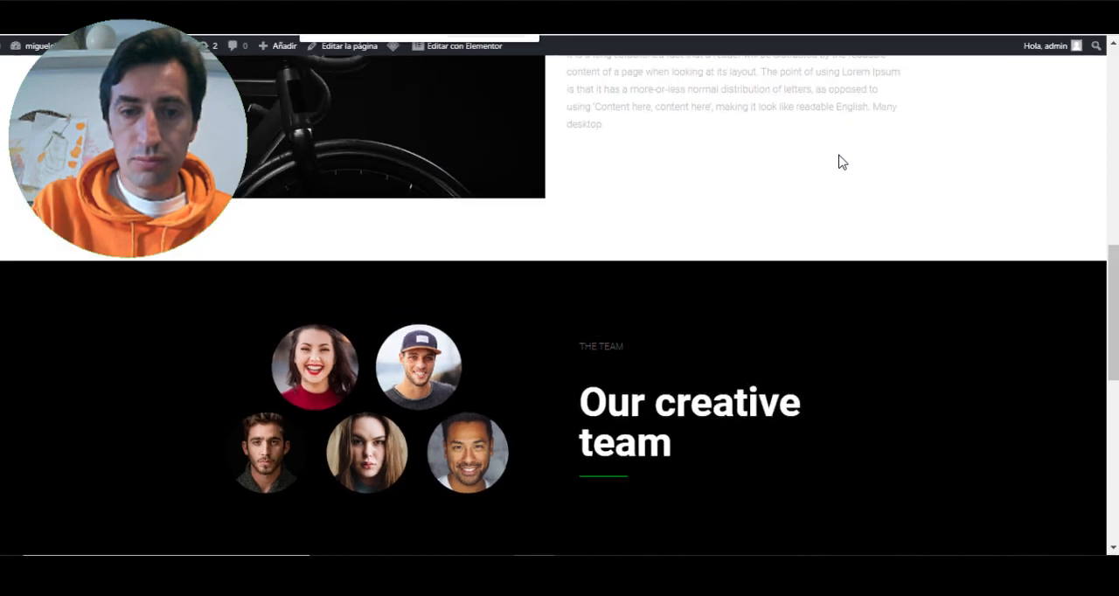
scroll(822, 247, up, 4)
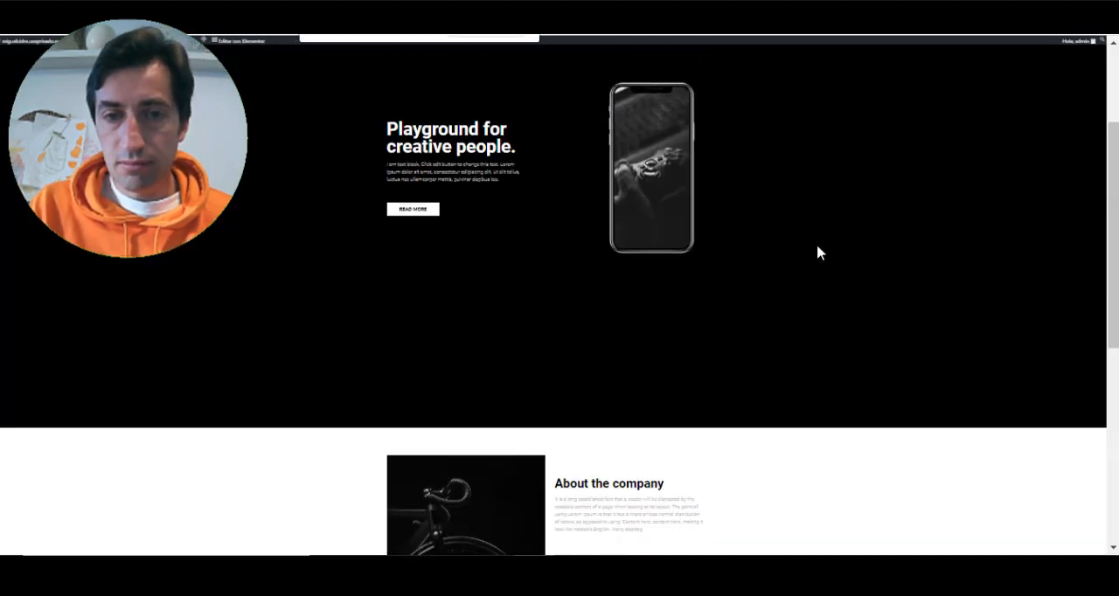
scroll(807, 253, down, 7)
scroll(807, 252, up, 5)
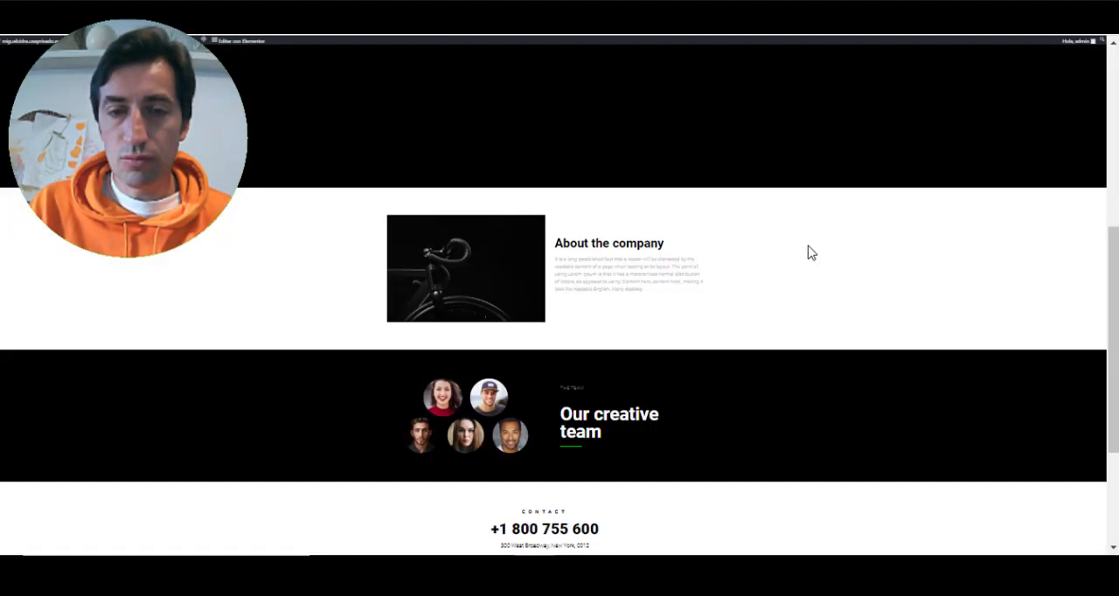
scroll(808, 252, down, 3)
scroll(807, 252, up, 4)
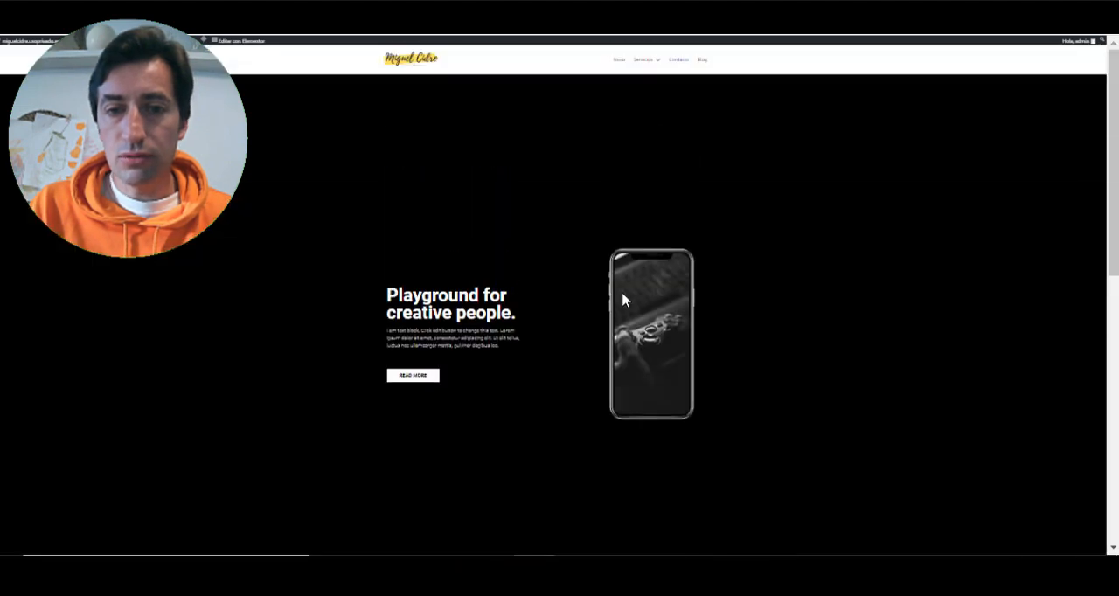
scroll(463, 276, down, 2)
scroll(536, 273, down, 1)
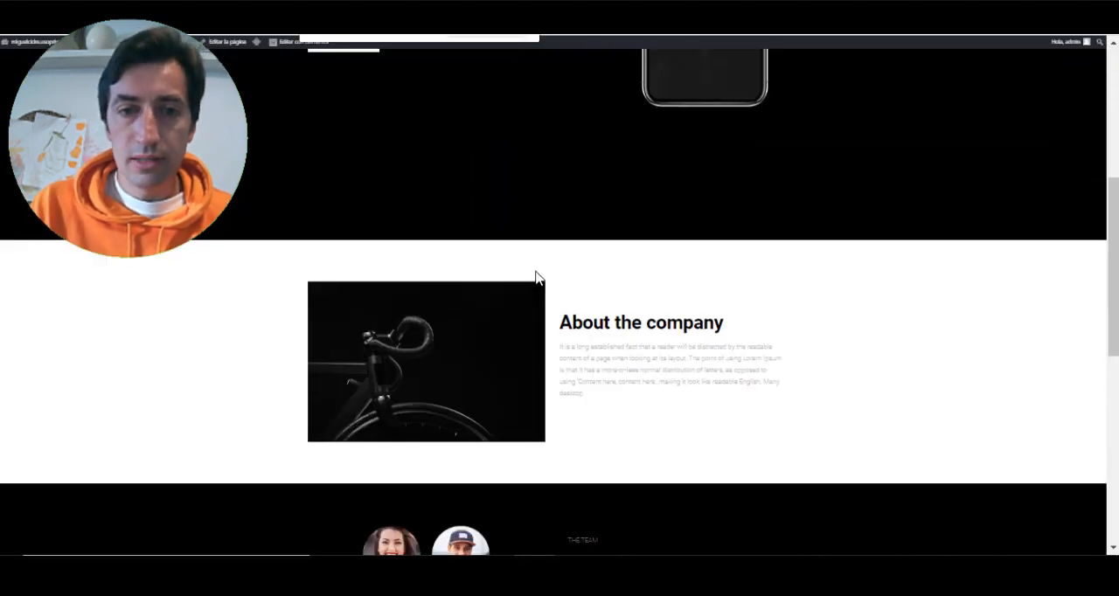
scroll(536, 273, up, 5)
key(ctrl+0)
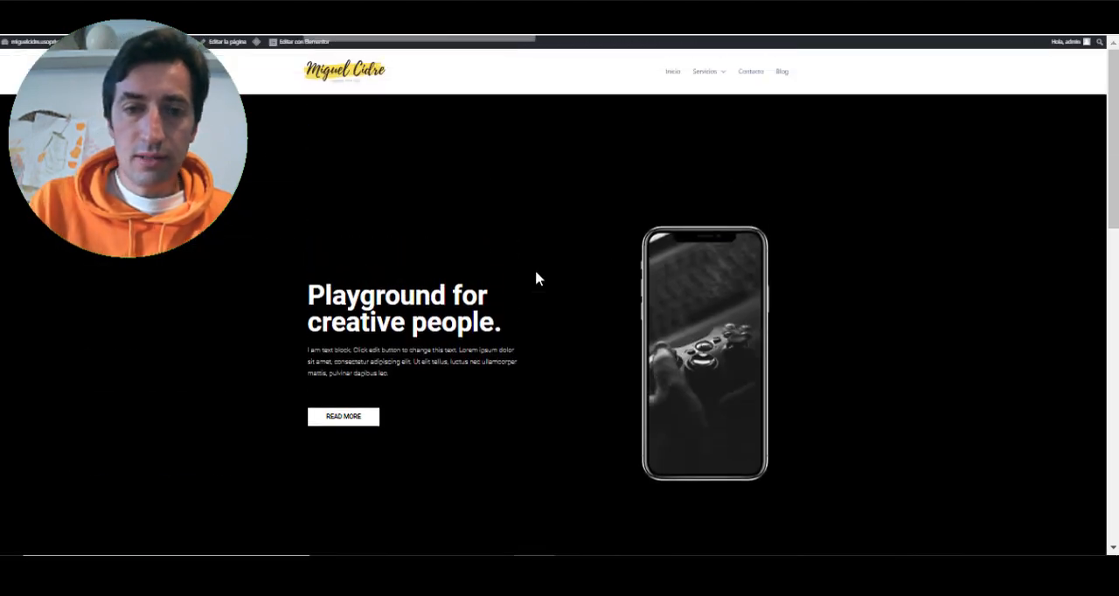
- Examine the hero, About, team and contact map sections of the published page at normal zoom
scroll(547, 271, down, 7)
scroll(559, 253, down, 2)
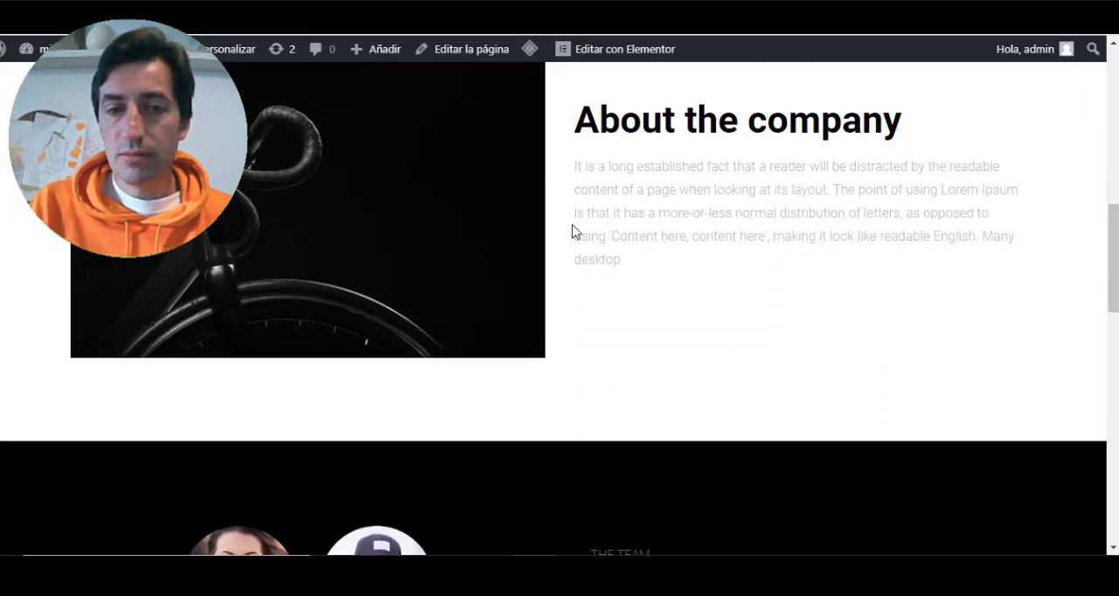
scroll(724, 230, up, 2)
scroll(590, 276, down, 7)
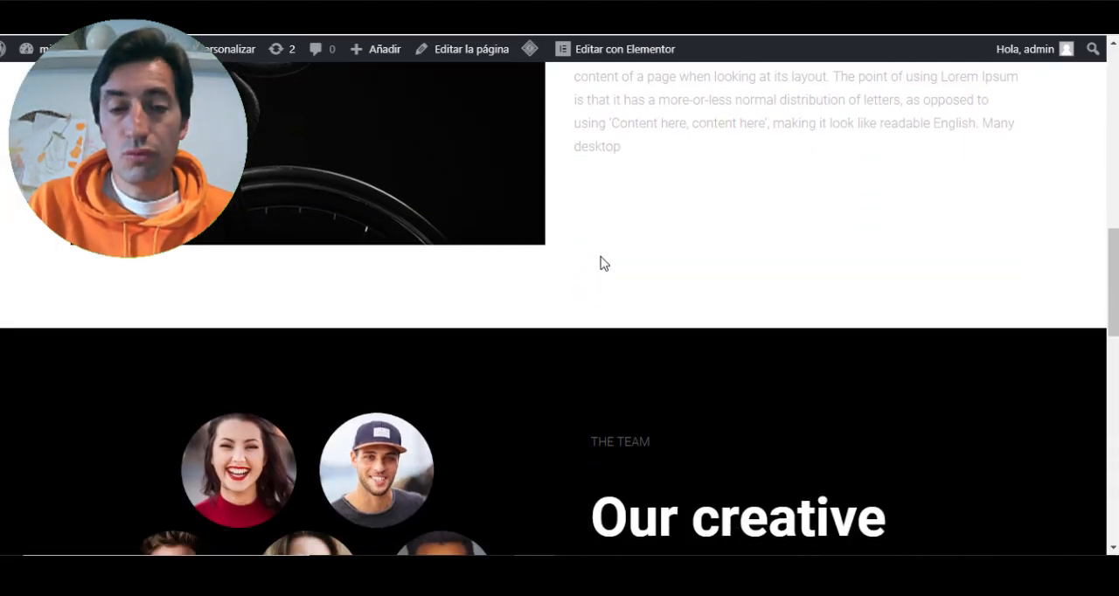
scroll(598, 249, down, 2)
scroll(295, 267, up, 3)
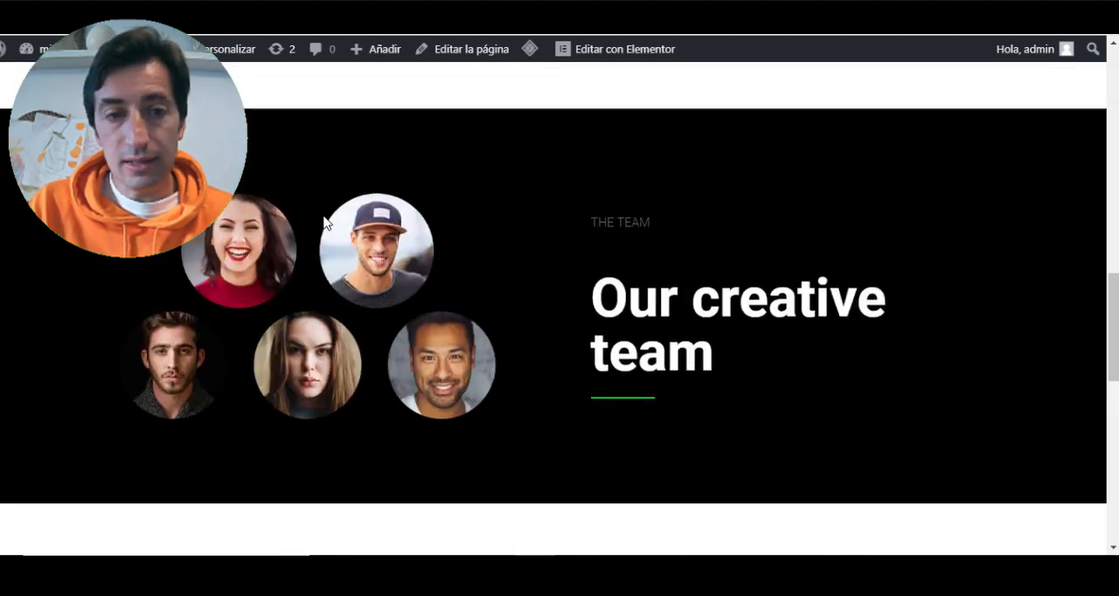
scroll(350, 218, down, 5)
scroll(288, 264, down, 4)
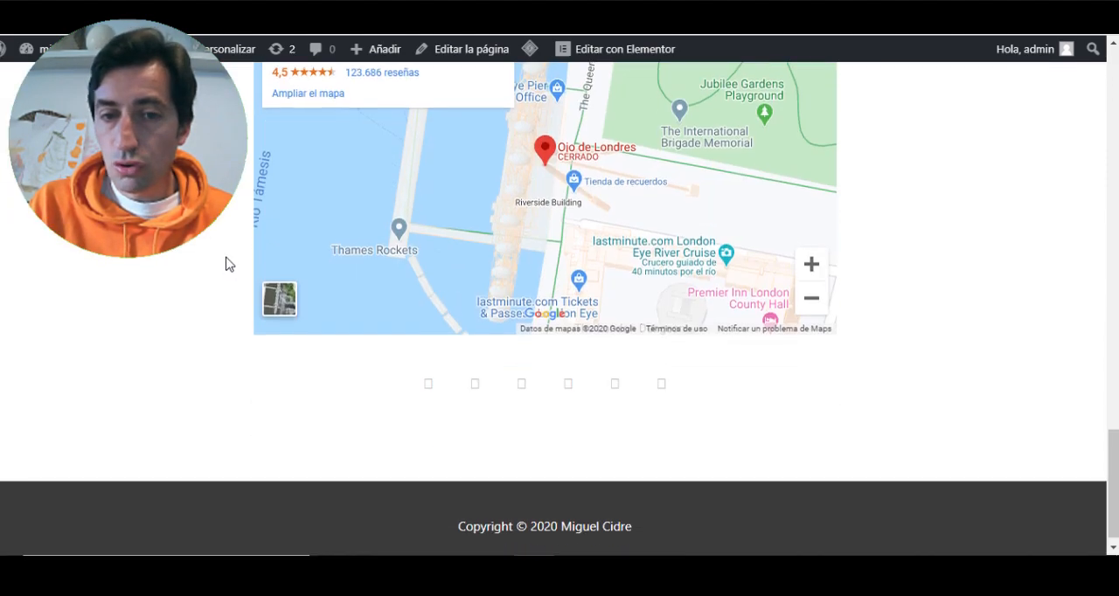
scroll(226, 260, up, 5)
scroll(400, 270, down, 4)
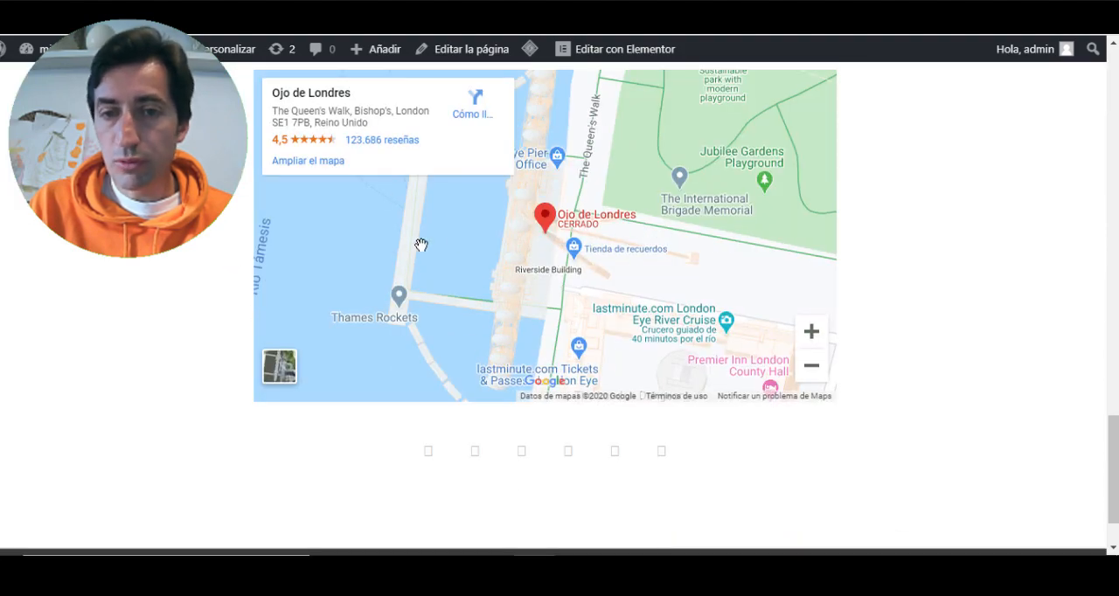
scroll(248, 279, up, 20)
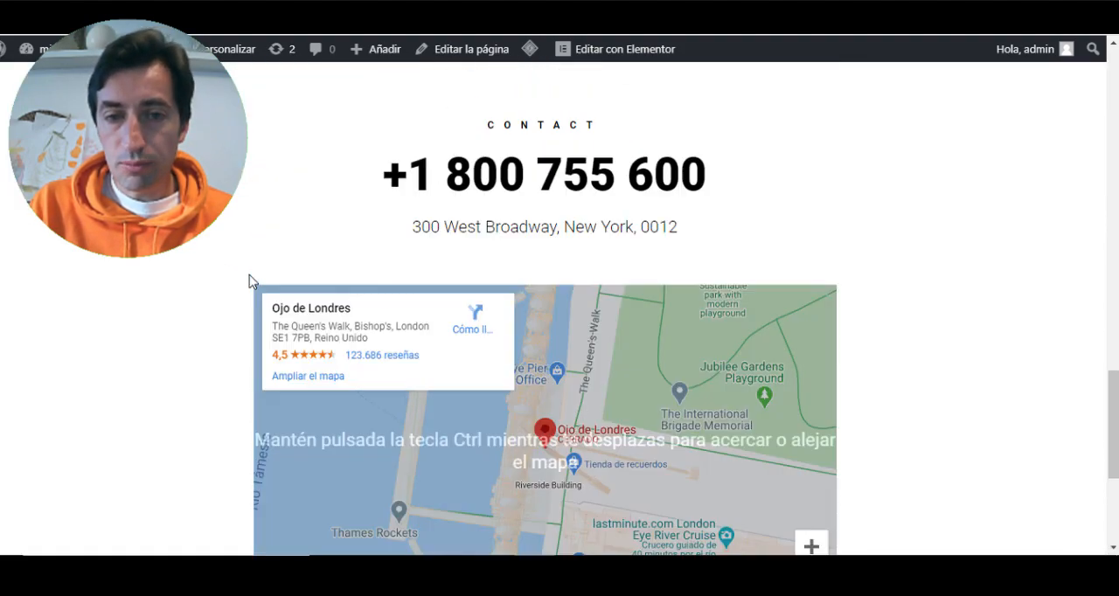
scroll(250, 278, down, 20)
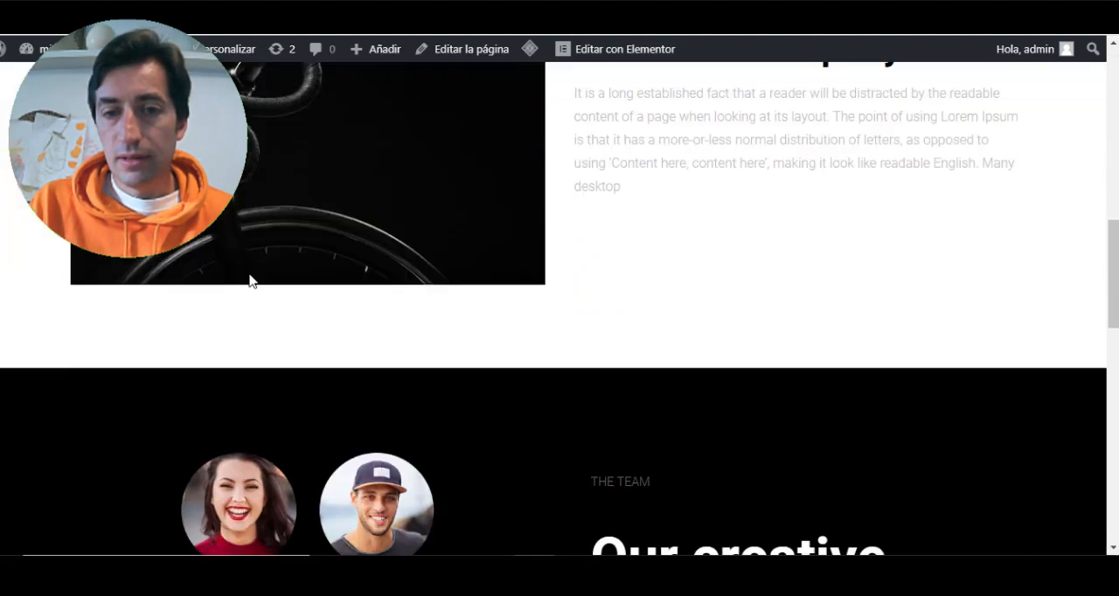
scroll(254, 256, up, 7)
scroll(262, 251, down, 3)
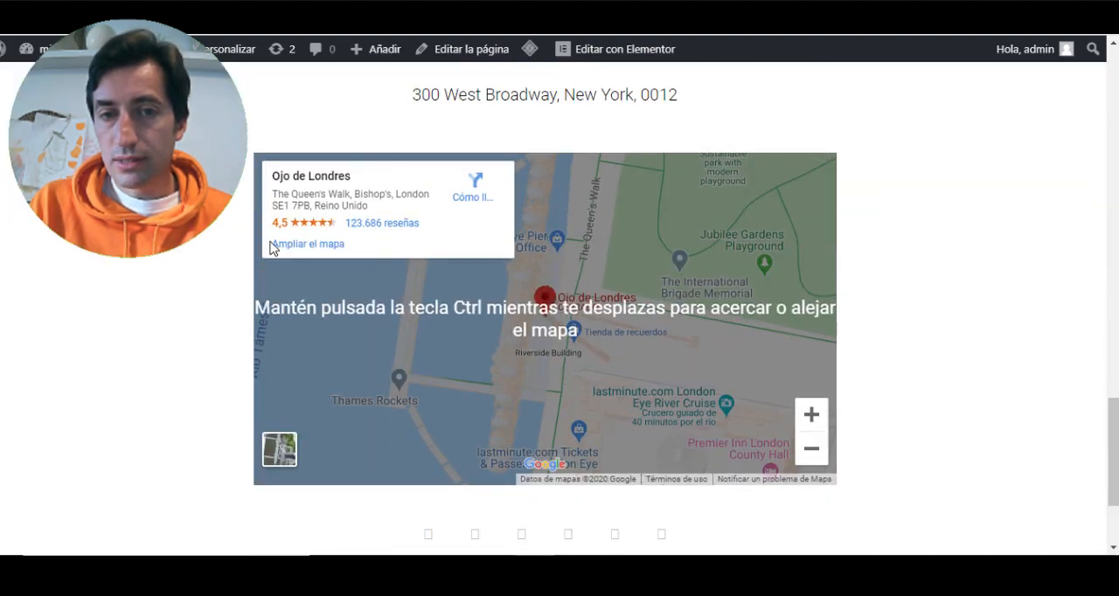
scroll(387, 250, up, 3)
scroll(641, 324, down, 2)
scroll(519, 337, down, 3)
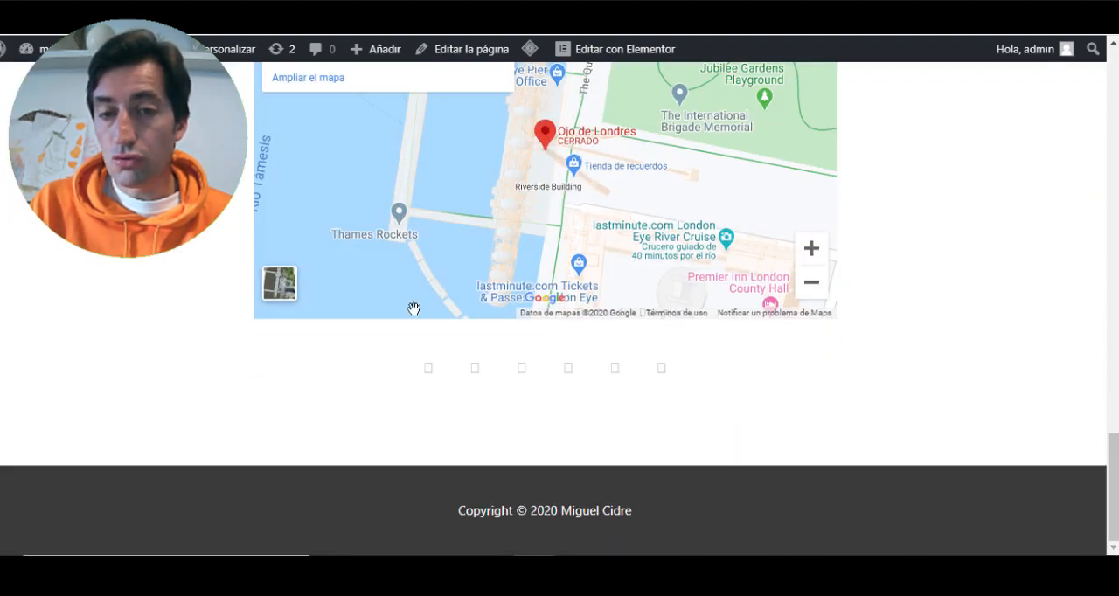
scroll(467, 335, up, 3)
scroll(486, 369, up, 3)
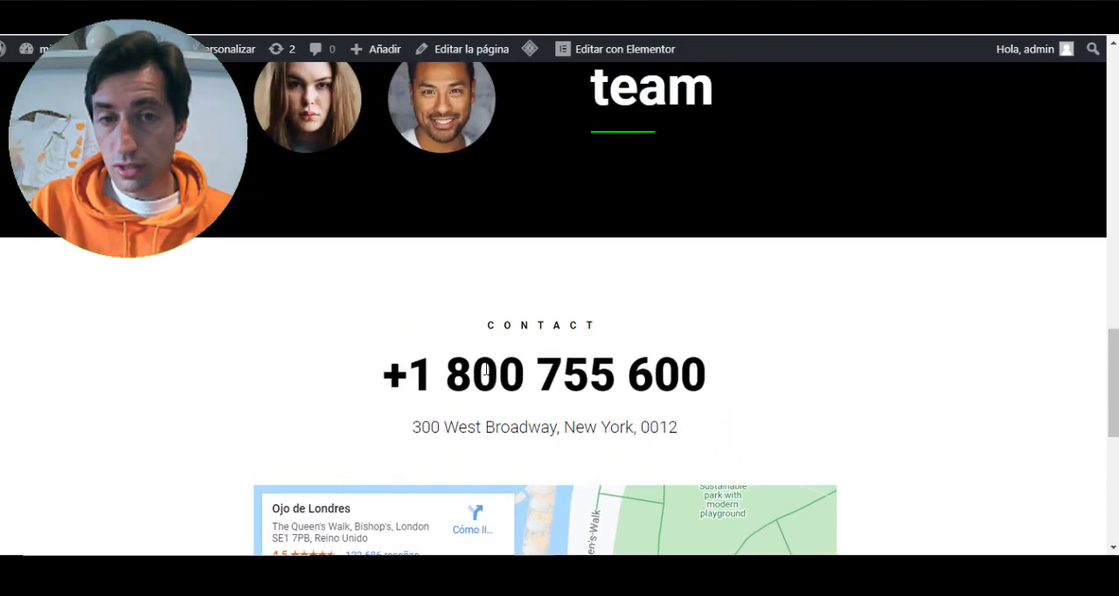
scroll(429, 367, up, 10)
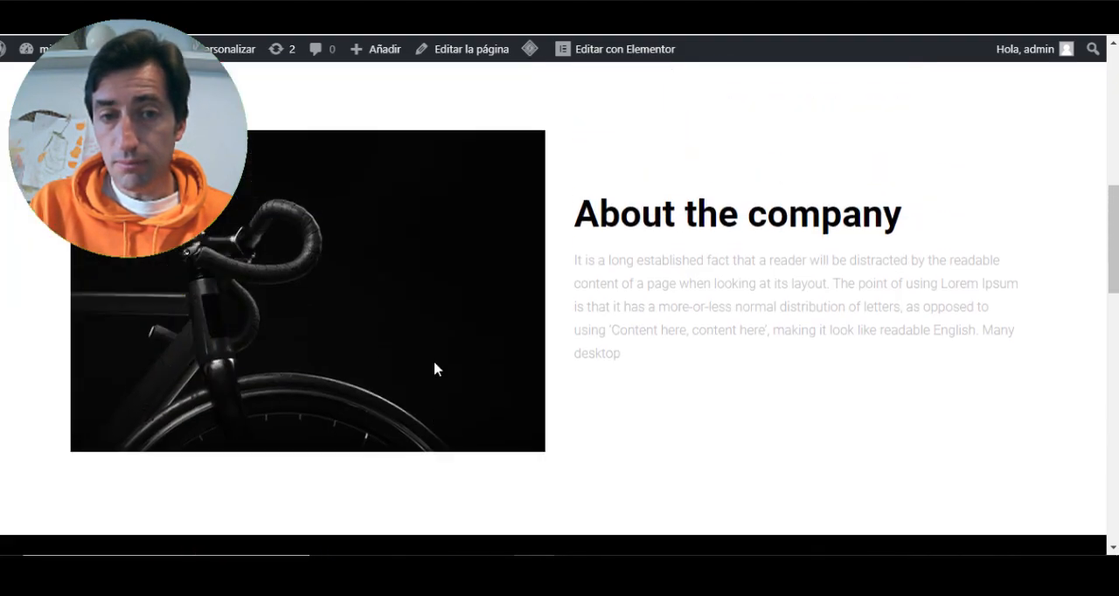
scroll(430, 367, down, 5)
scroll(429, 368, up, 5)
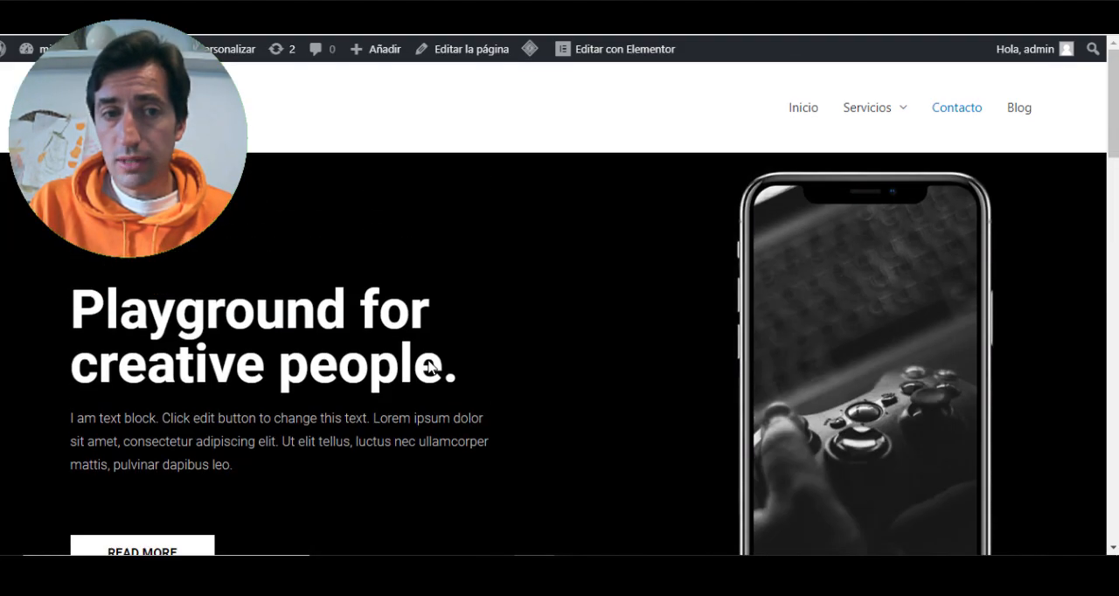
scroll(422, 364, down, 10)
scroll(423, 358, down, 5)
scroll(420, 350, up, 15)
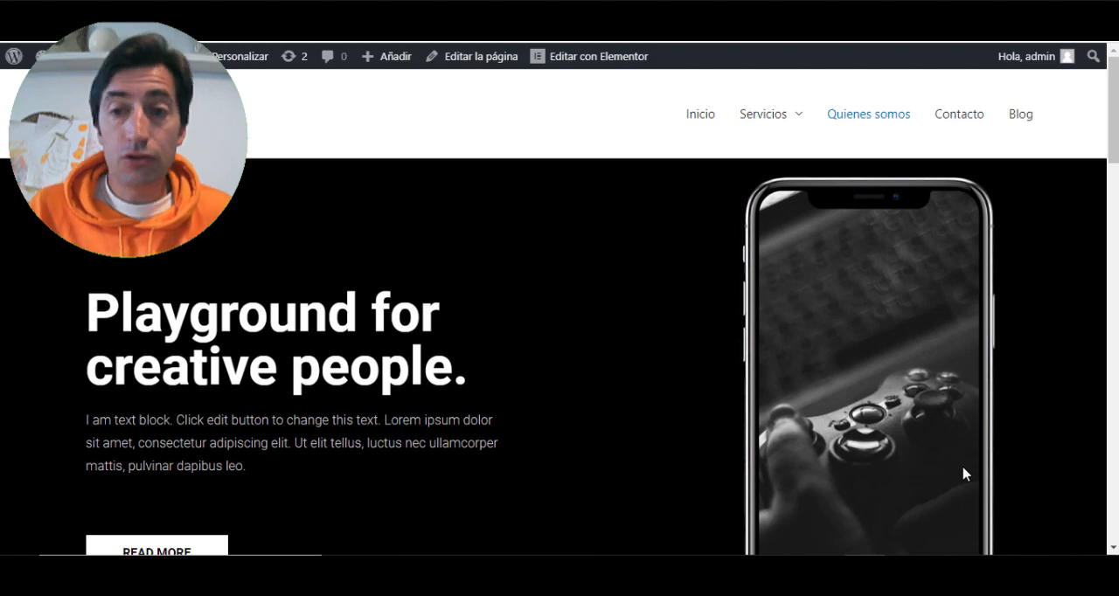
- Review the published Quienes somos page from the hero down to the map and back
scroll(874, 444, down, 15)
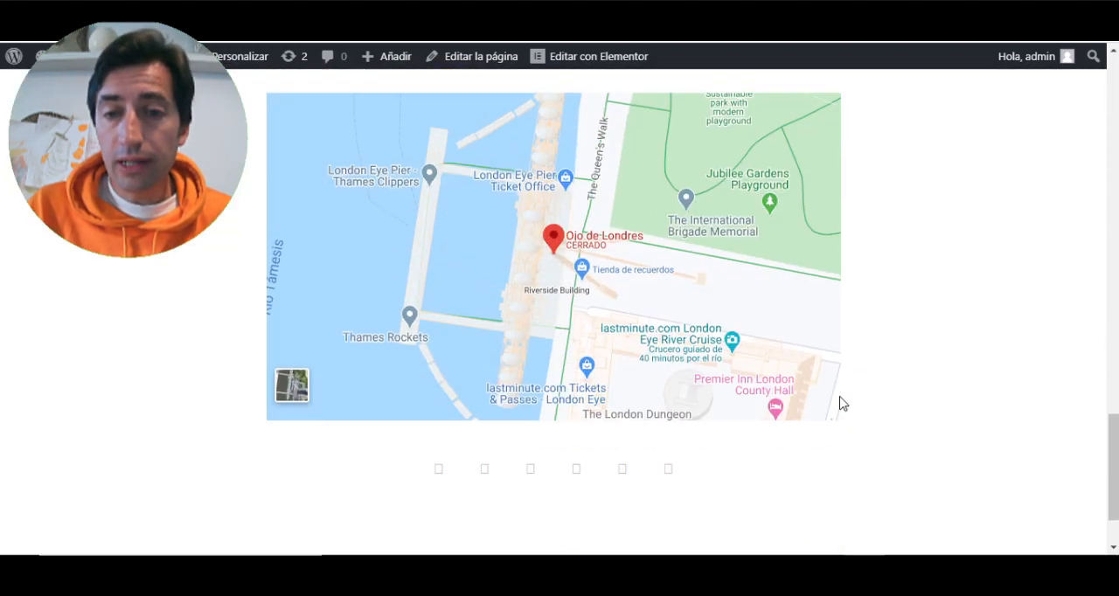
scroll(842, 402, up, 6)
scroll(842, 402, down, 4)
scroll(521, 369, up, 7)
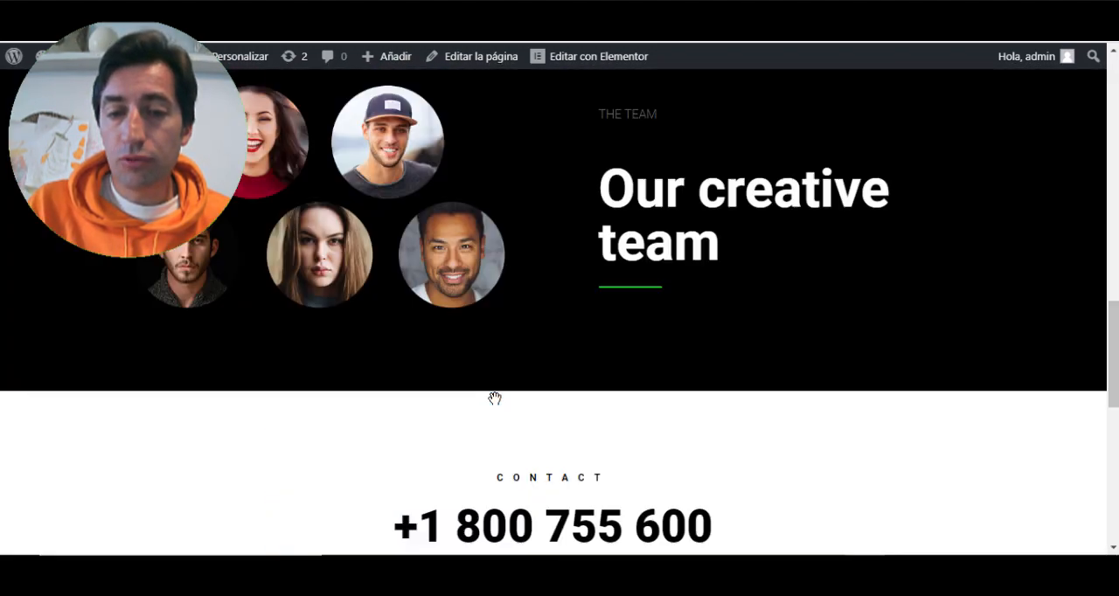
scroll(580, 405, up, 6)
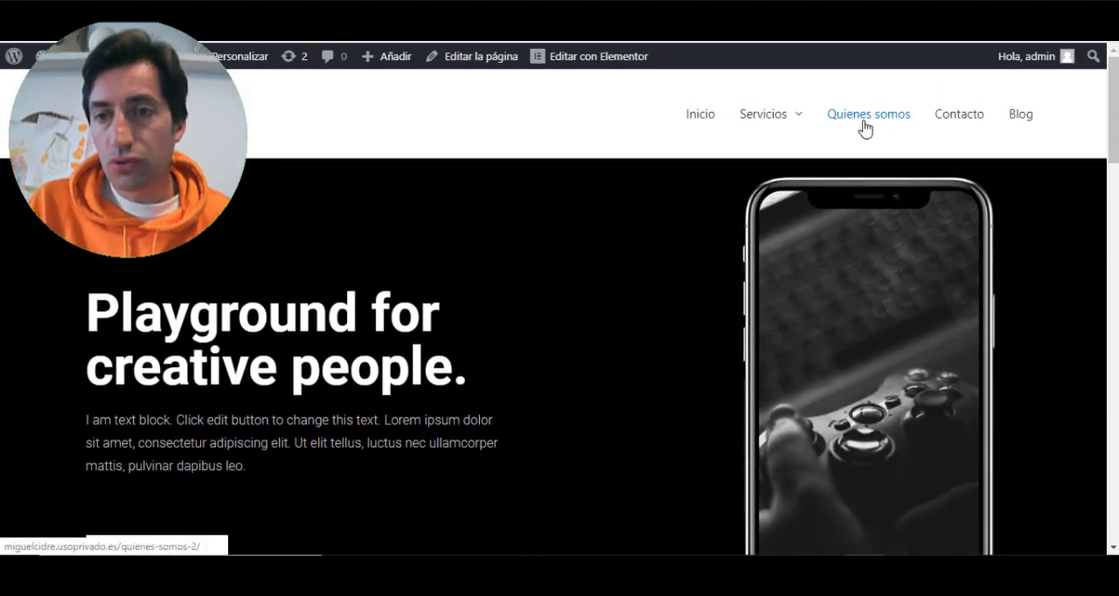
- Open the empty Contacto page in Elementor and search the library's page templates for "contact"
click(955, 121)
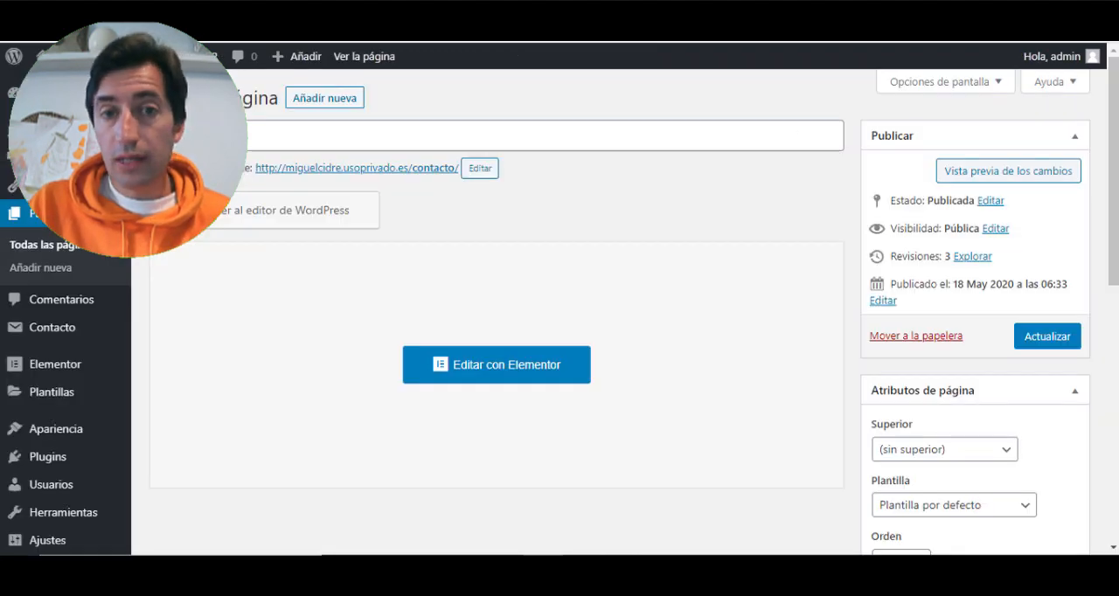
click(490, 361)
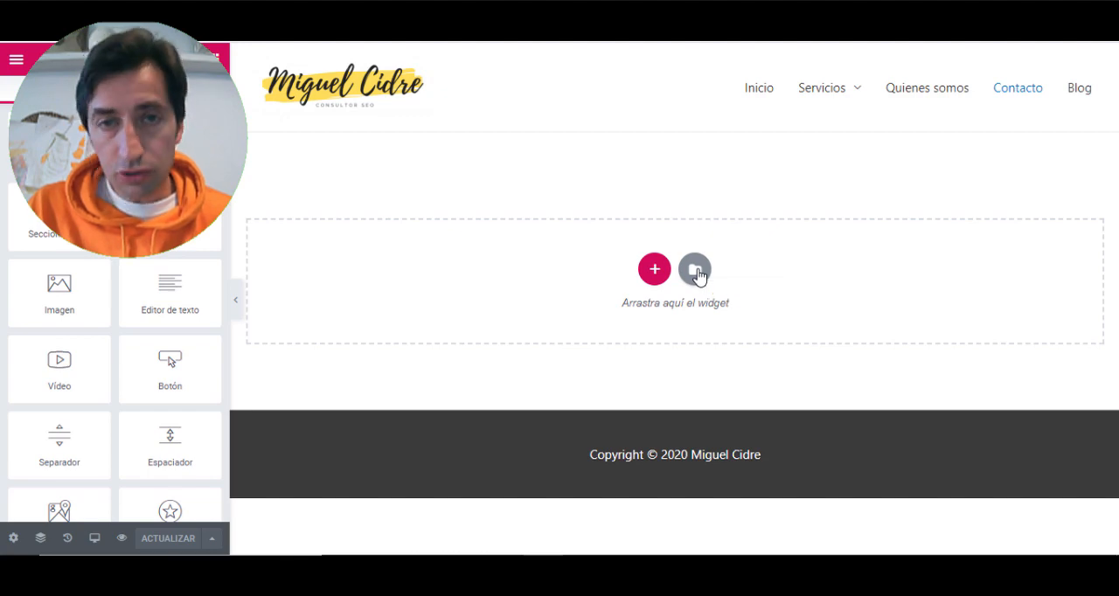
click(695, 271)
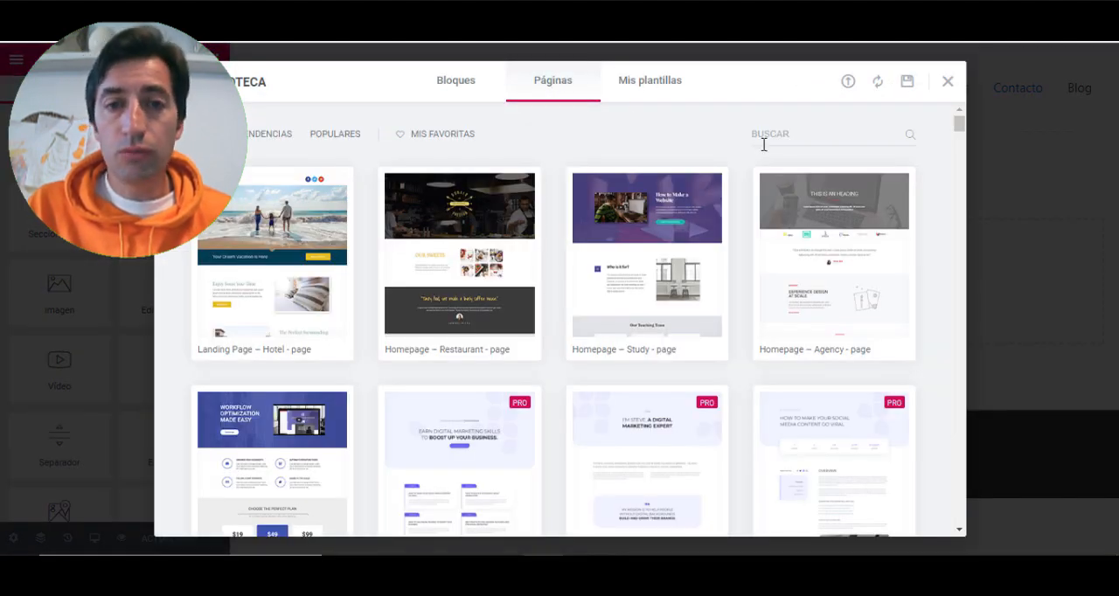
click(772, 136)
text(contact)
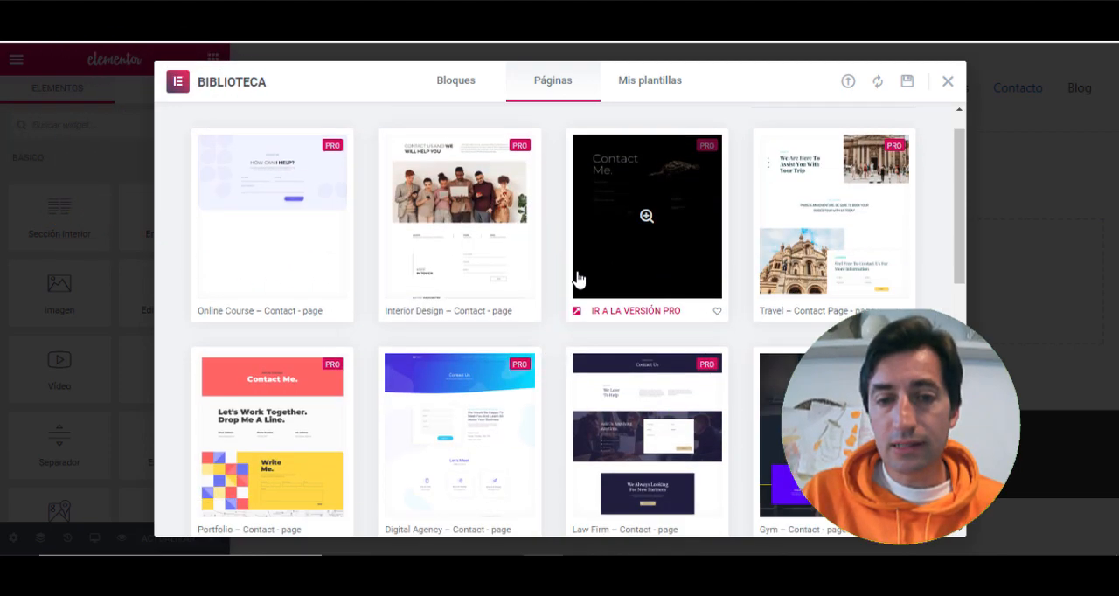
- Insert the free "Contact – Corporate" page template into the Contacto page
scroll(577, 279, down, 5)
scroll(577, 277, down, 1)
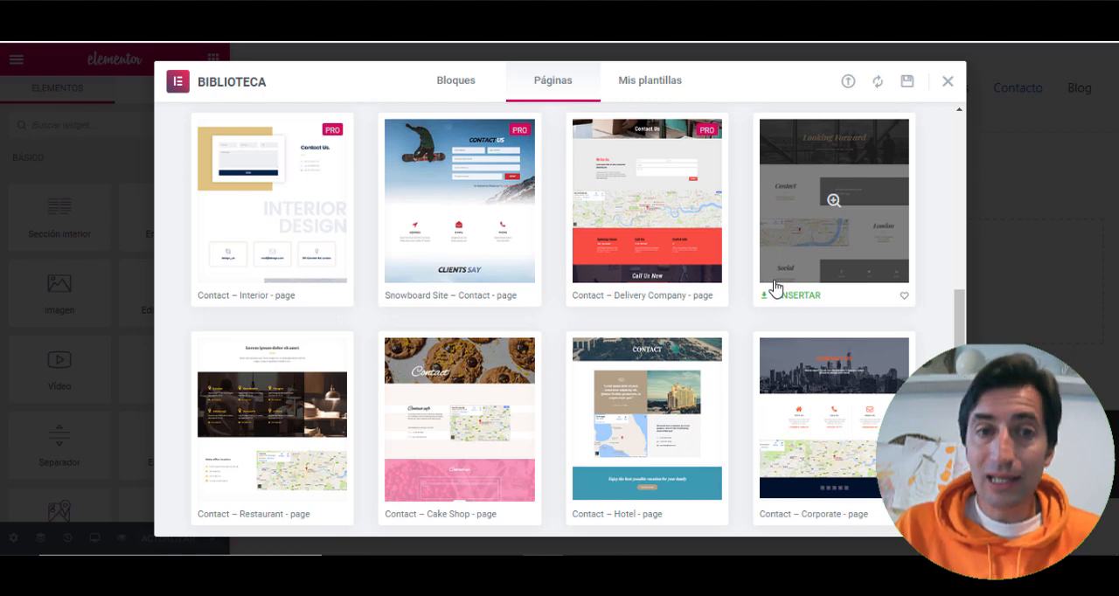
scroll(786, 298, down, 3)
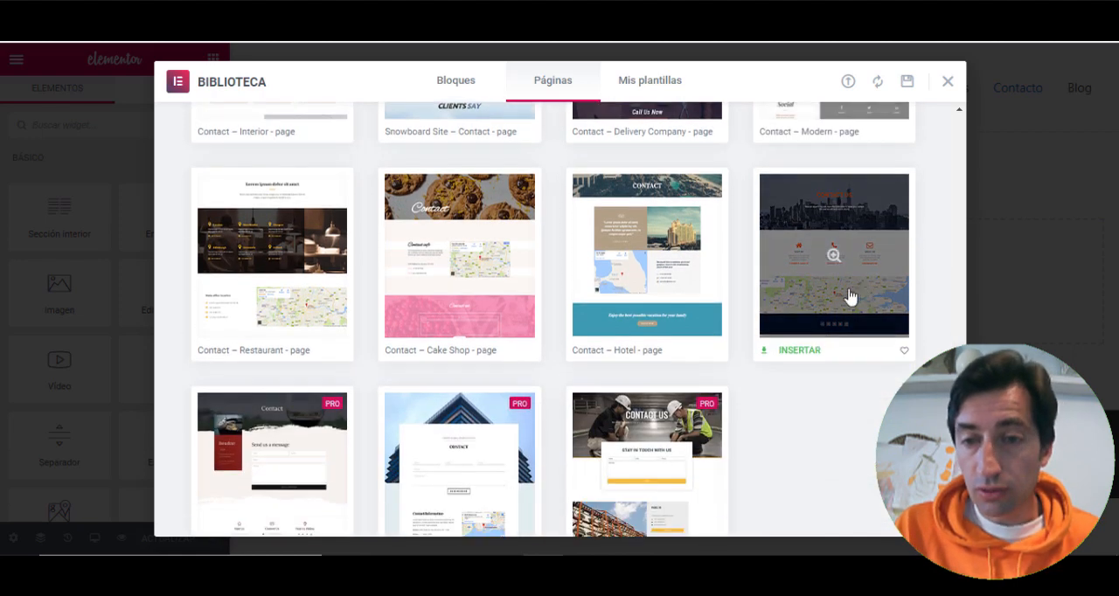
scroll(826, 297, up, 2)
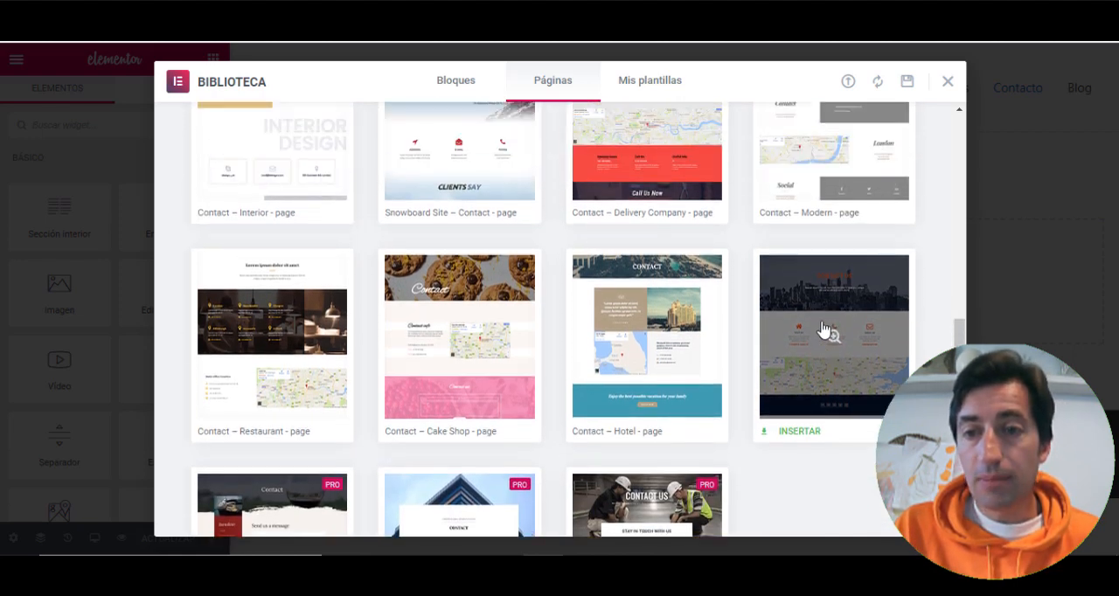
click(799, 432)
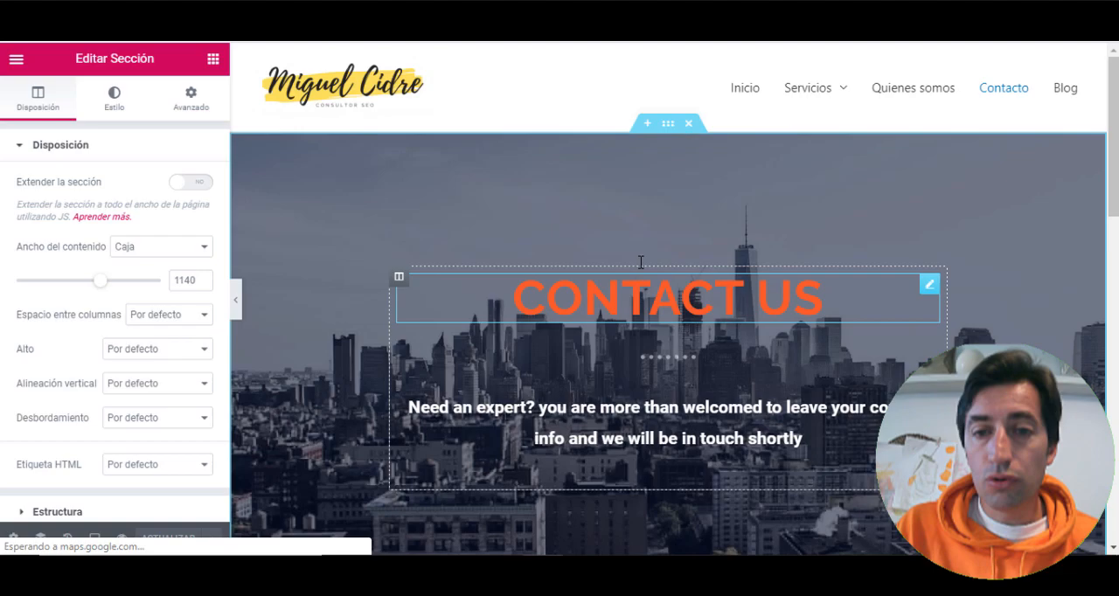
scroll(637, 265, down, 6)
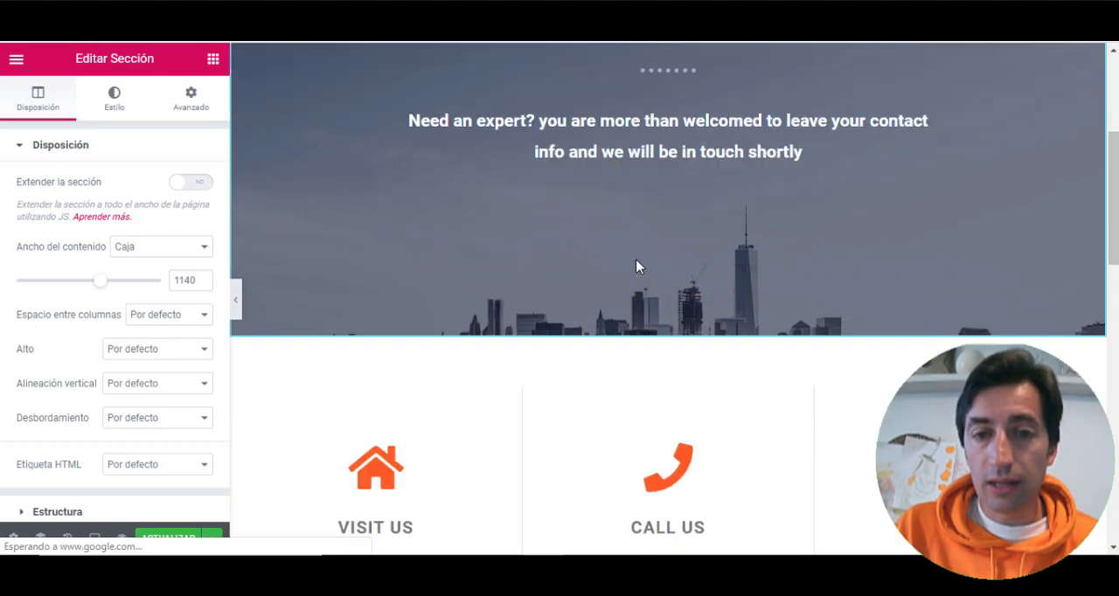
- Look over the inserted contact template's sections in the editor and save the update to the Contacto page
scroll(630, 262, down, 8)
scroll(627, 262, up, 9)
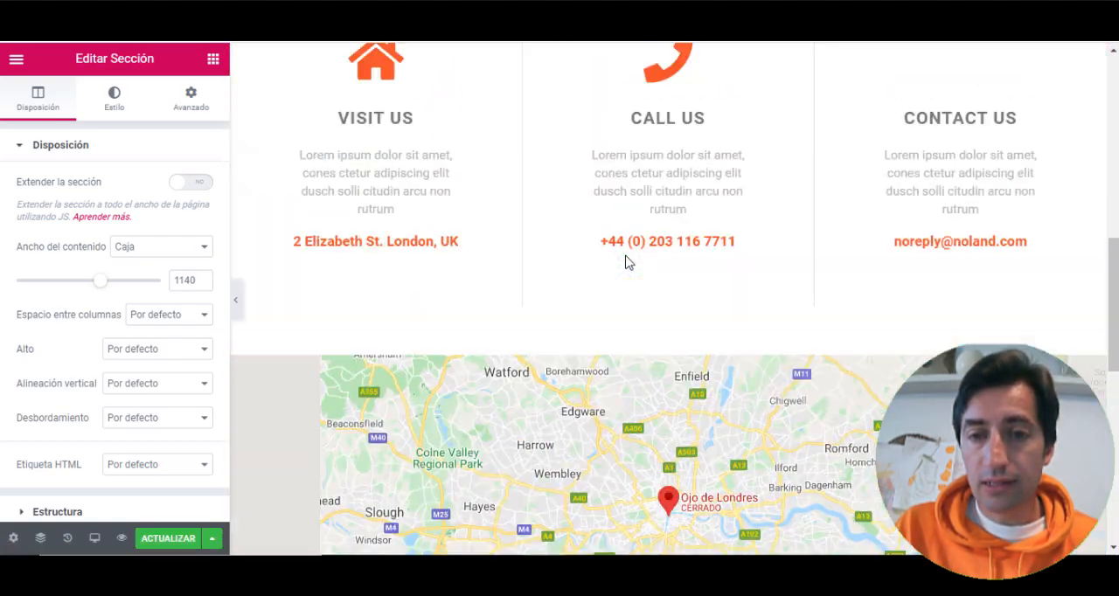
scroll(627, 261, up, 10)
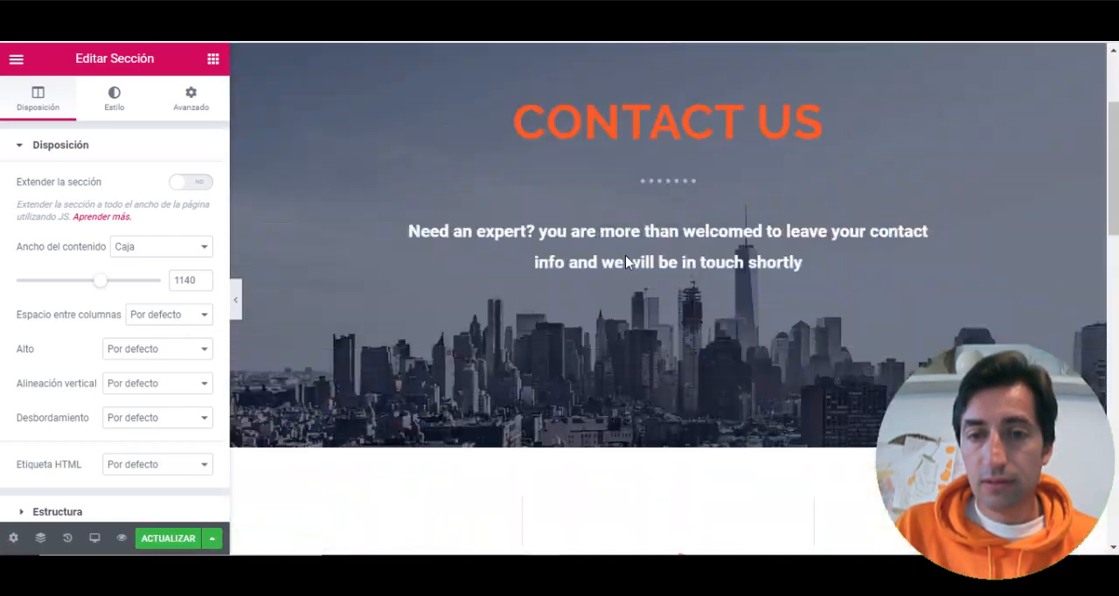
click(169, 539)
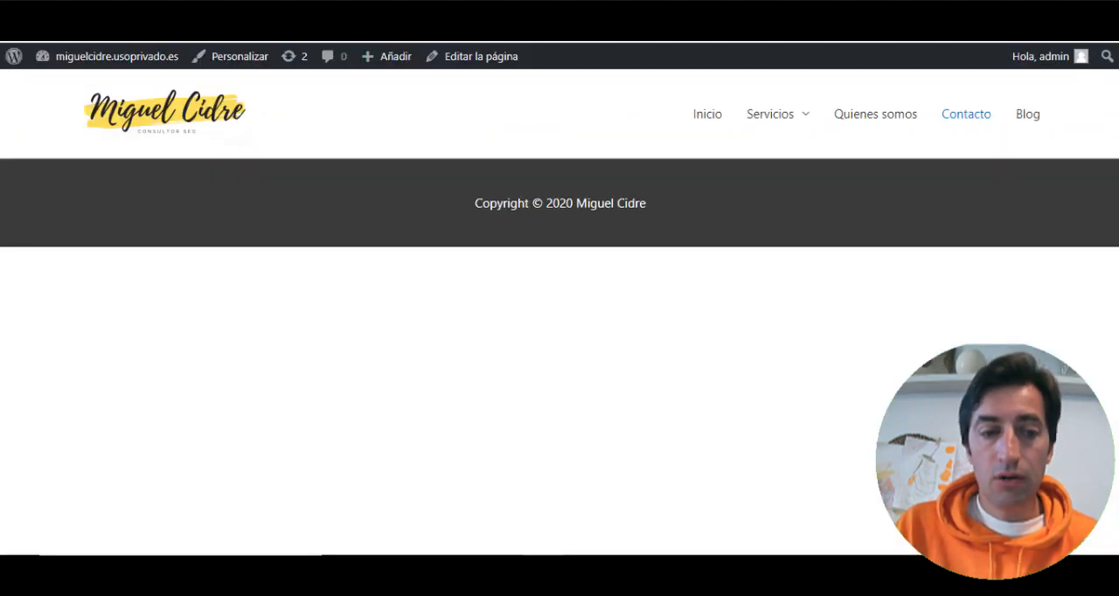
- Reload the published Contacto page and review it from the hero down to the map and social icons
key(F5)
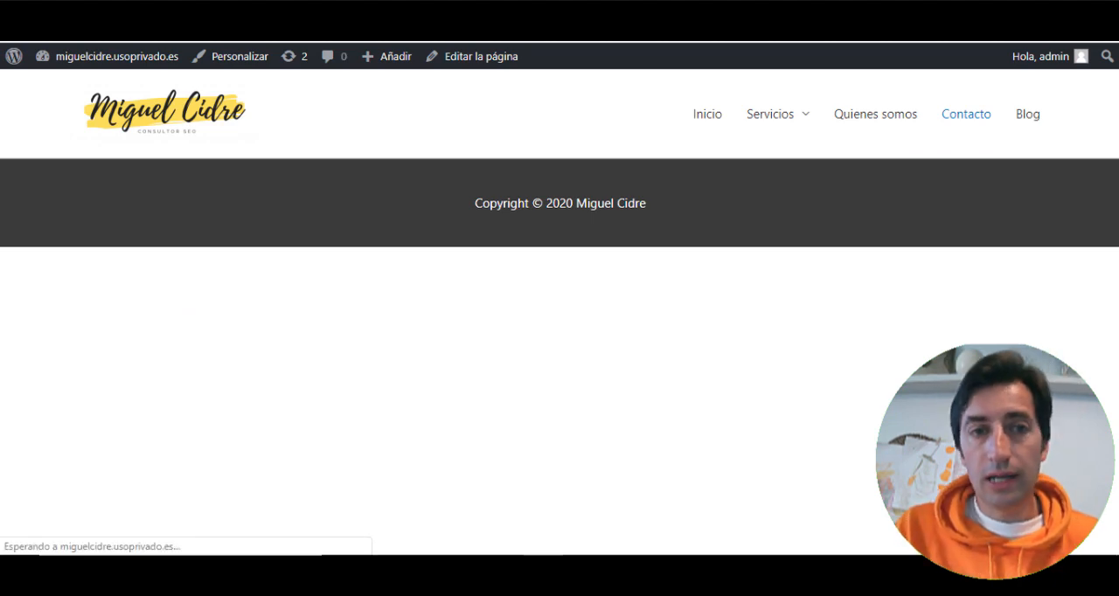
scroll(274, 101, down, 2)
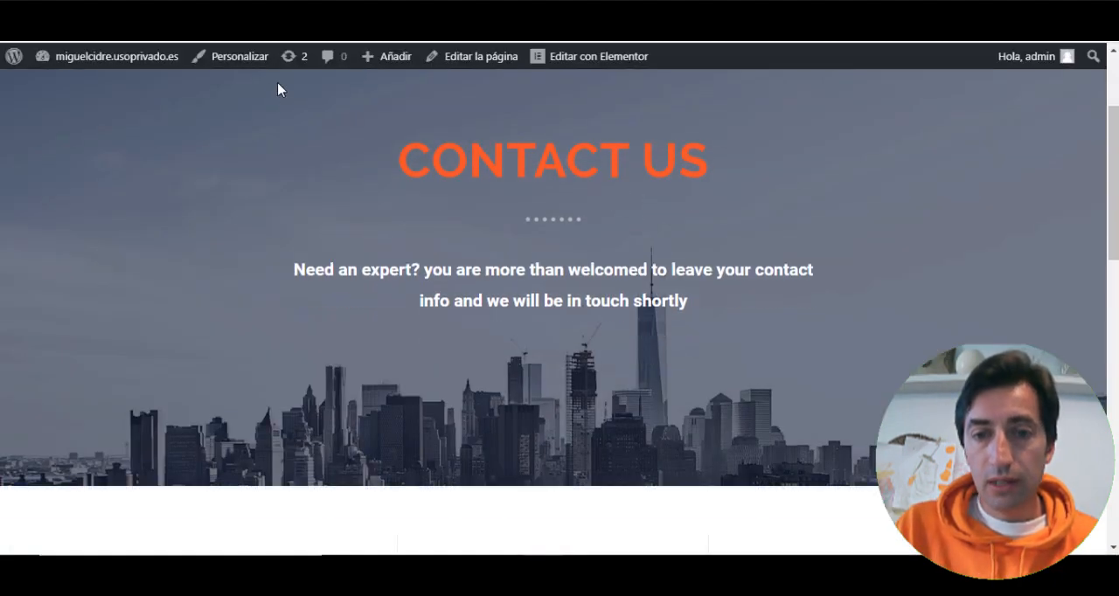
scroll(278, 89, down, 10)
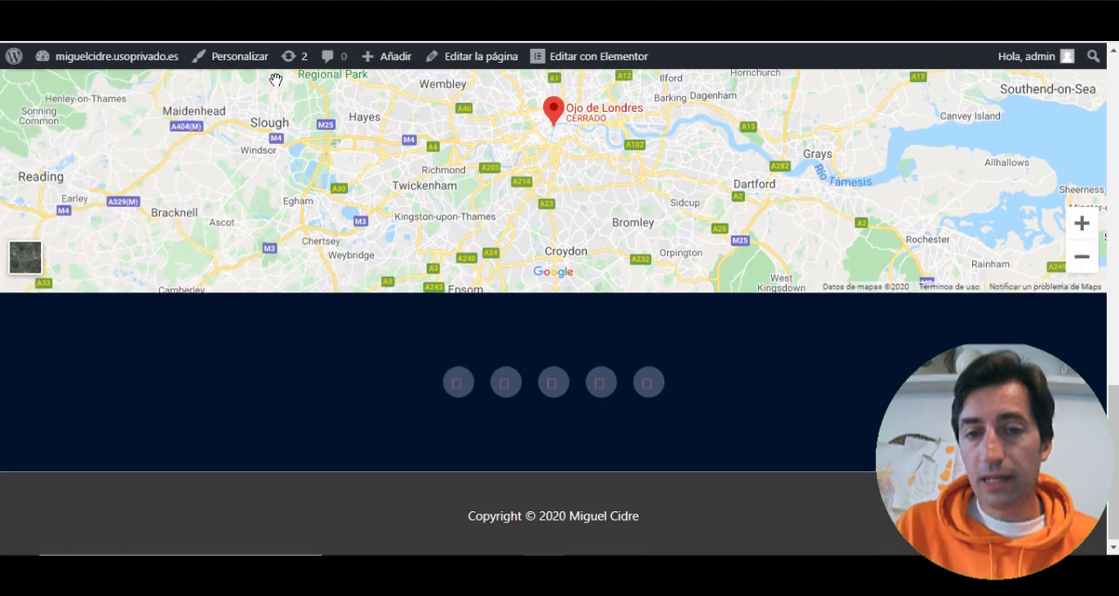
scroll(275, 81, up, 12)
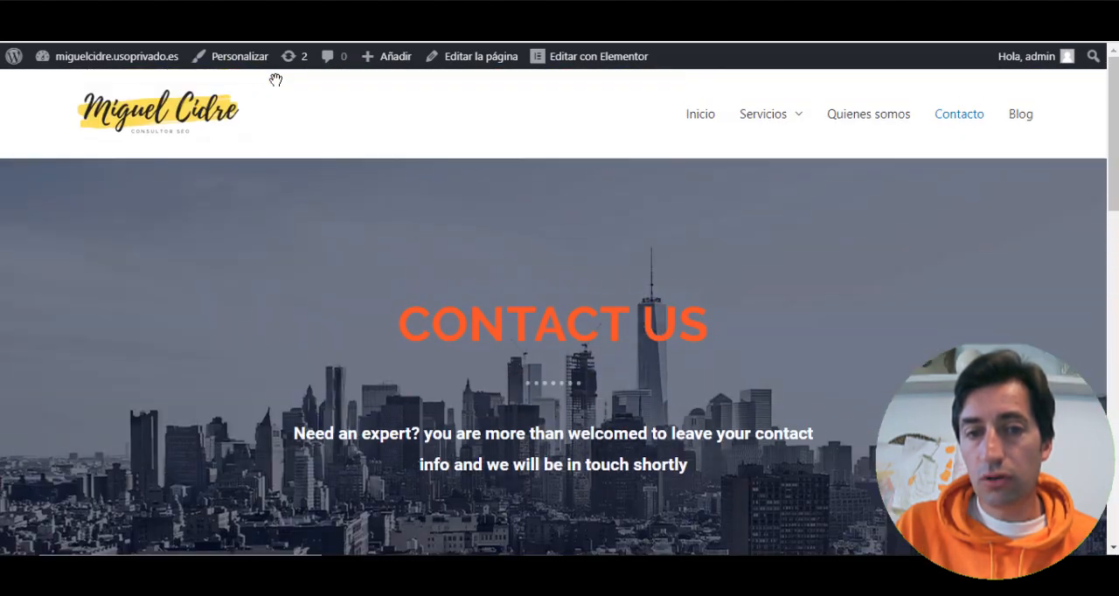
scroll(275, 80, down, 10)
scroll(275, 81, up, 8)
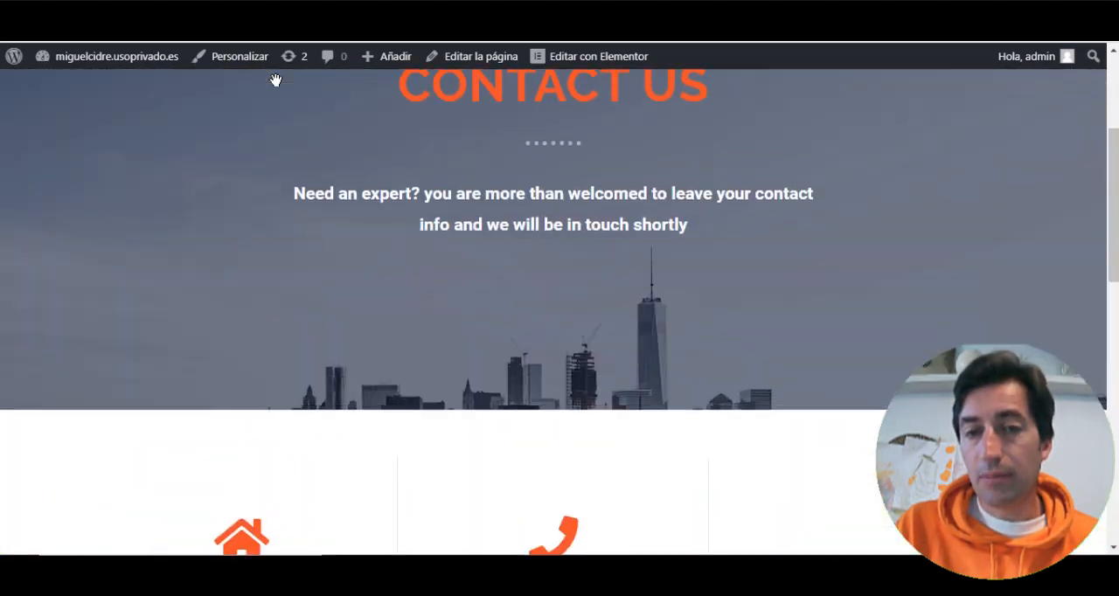
scroll(278, 84, up, 3)
scroll(280, 88, down, 4)
scroll(279, 87, up, 3)
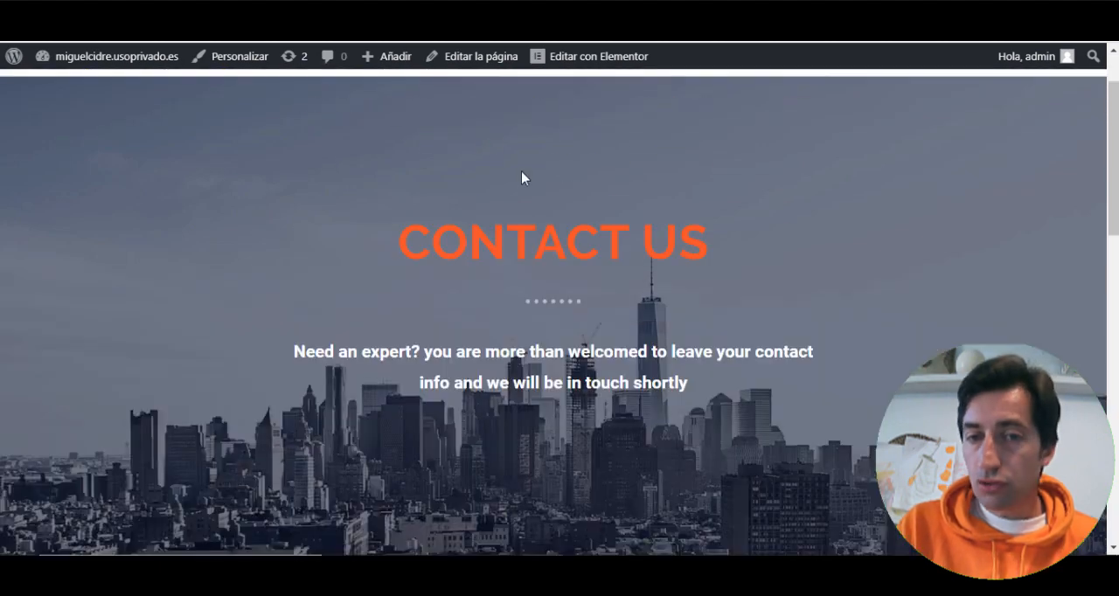
scroll(538, 215, up, 1)
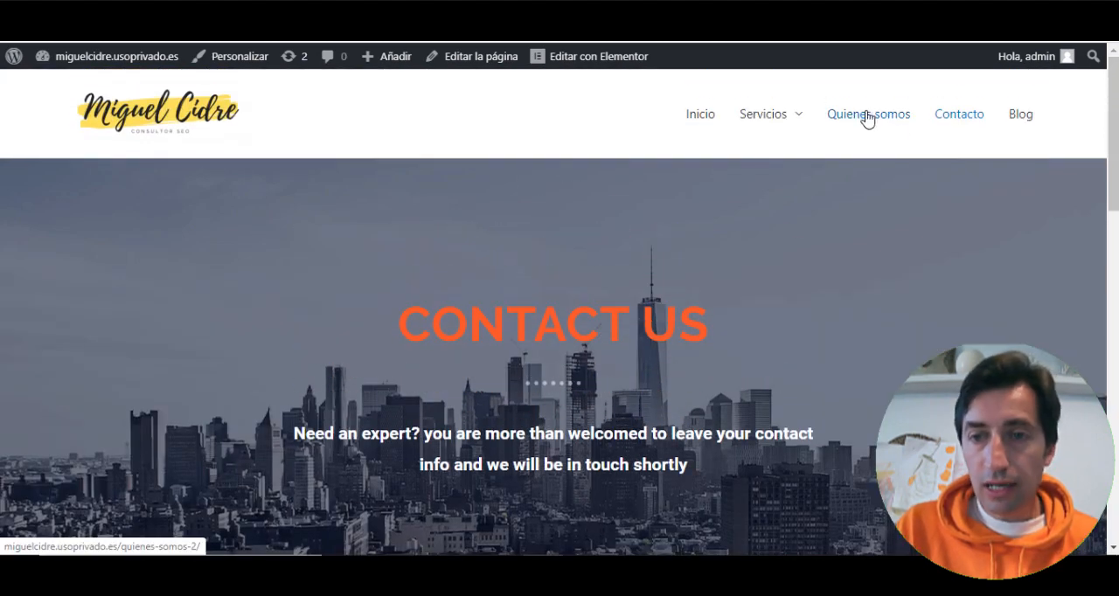
- Open the published Quienes somos page from the site navigation and check its hero section
click(866, 107)
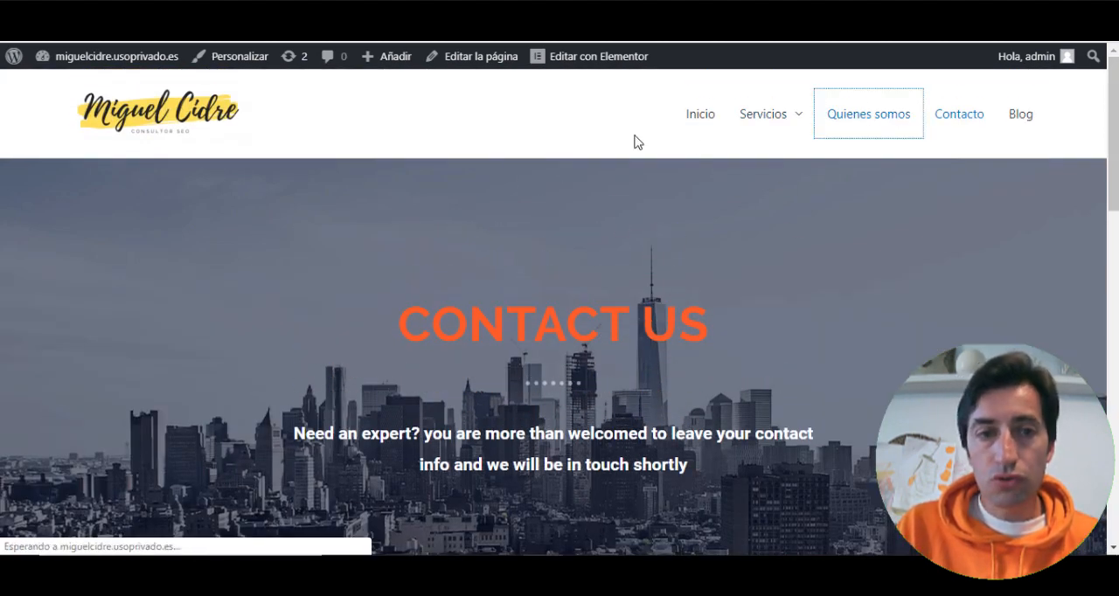
scroll(576, 232, down, 5)
scroll(576, 233, up, 5)
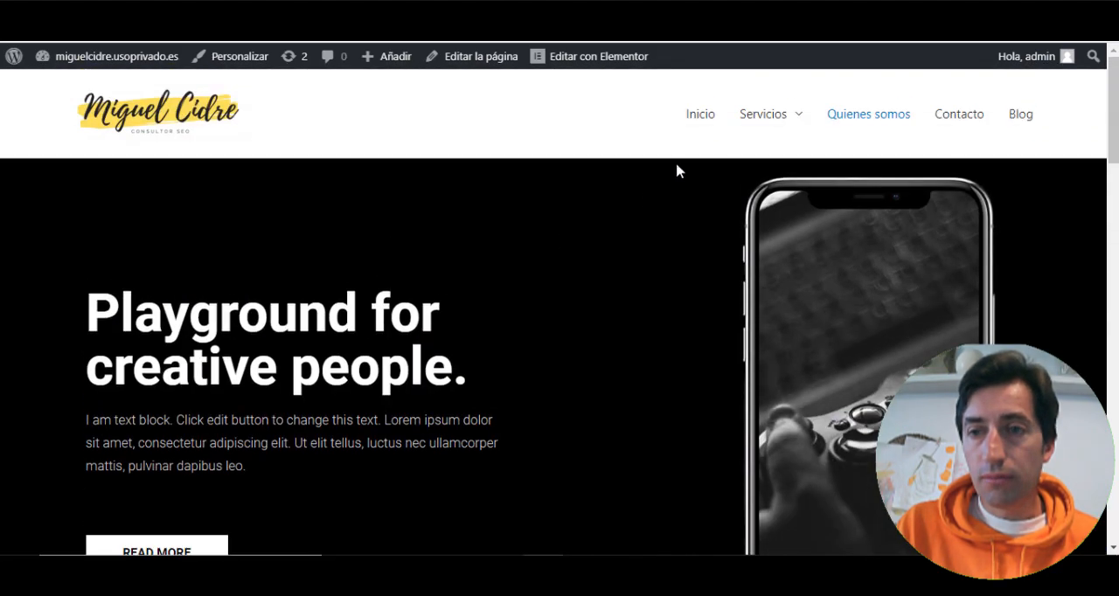
- Open the published Inicio page and examine its hero, services, "Who We Are" and testimonial sections
click(702, 122)
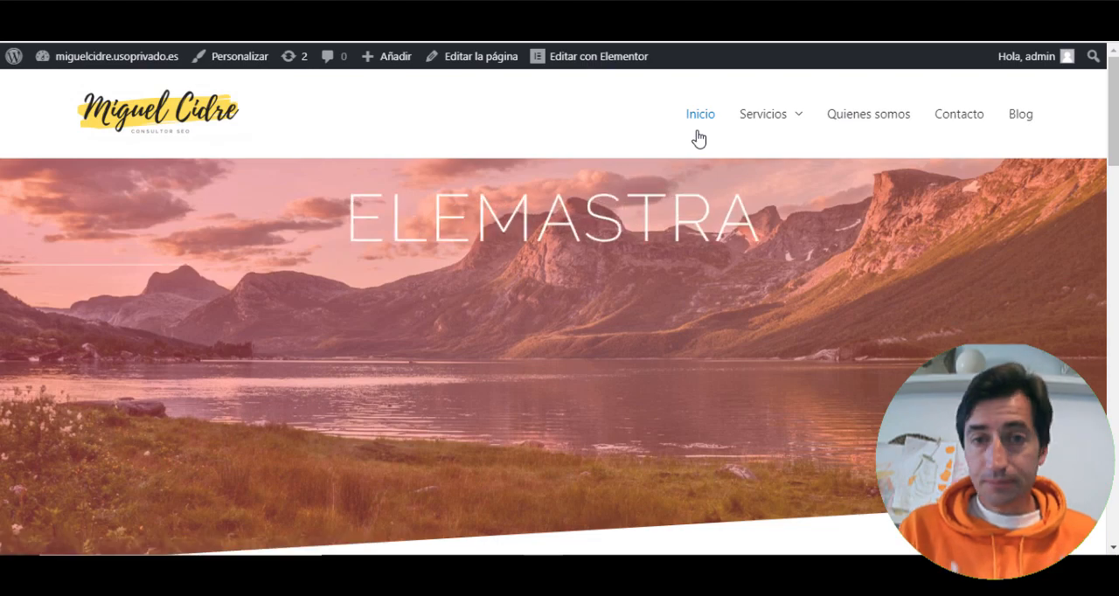
scroll(699, 138, down, 10)
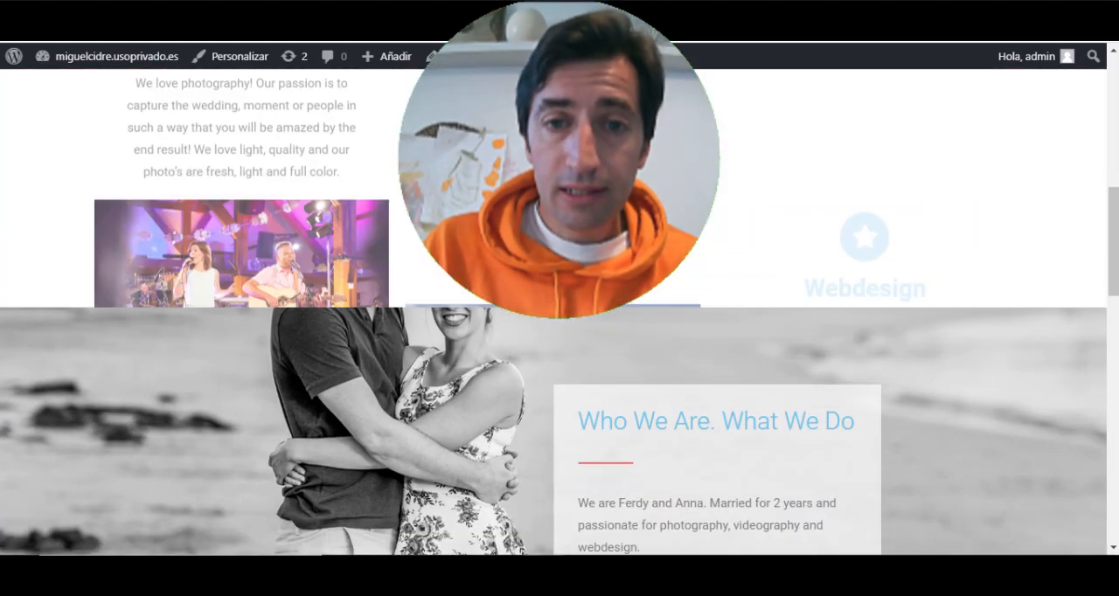
scroll(559, 349, down, 10)
scroll(560, 350, up, 5)
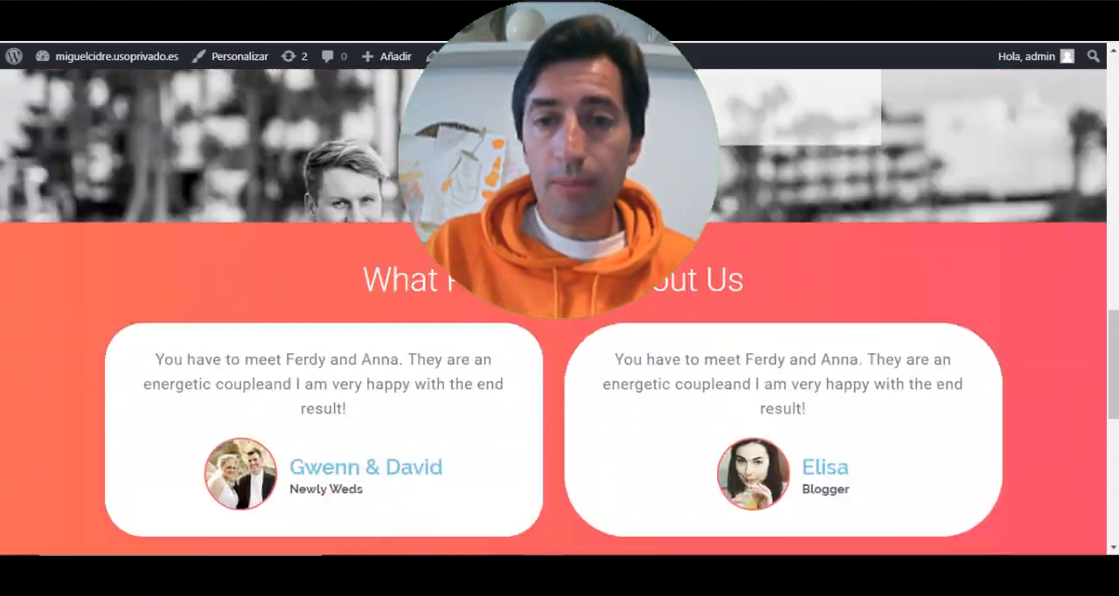
scroll(559, 349, up, 10)
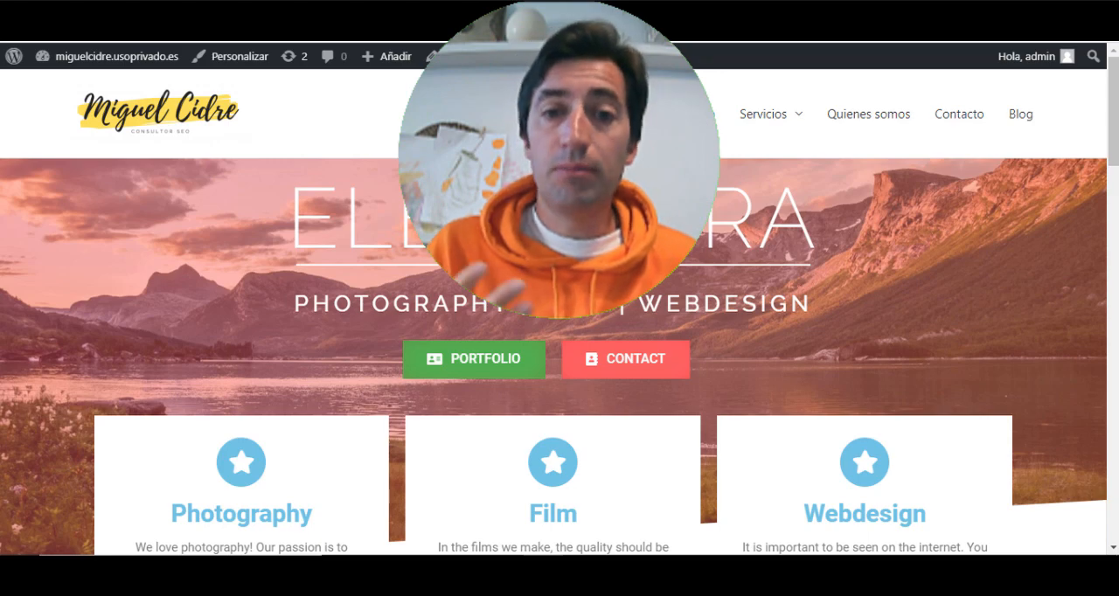
scroll(559, 350, down, 10)
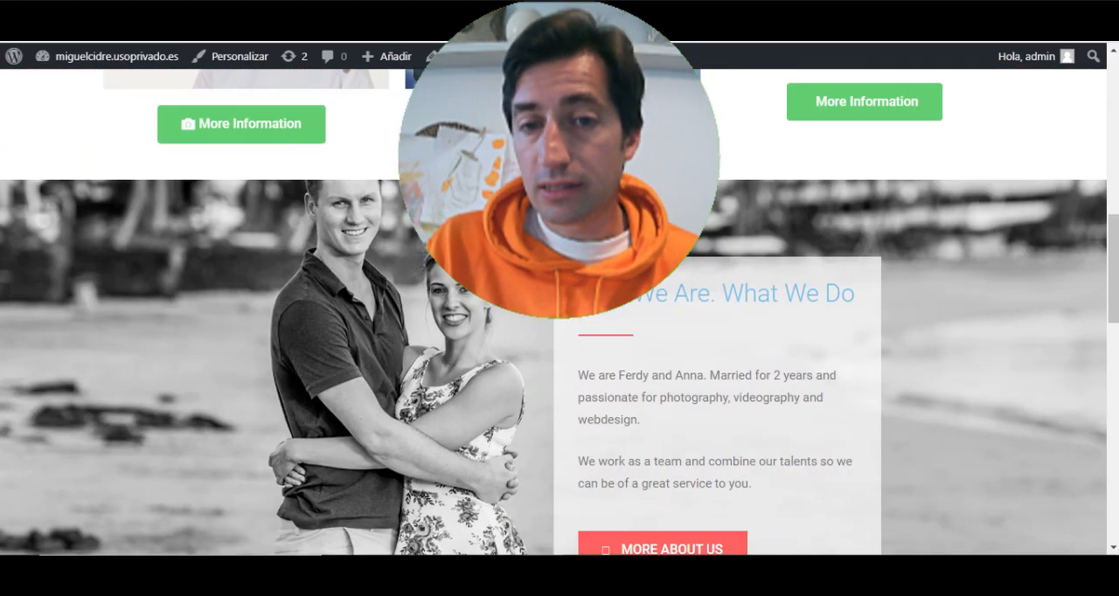
scroll(559, 350, down, 6)
scroll(559, 350, up, 12)
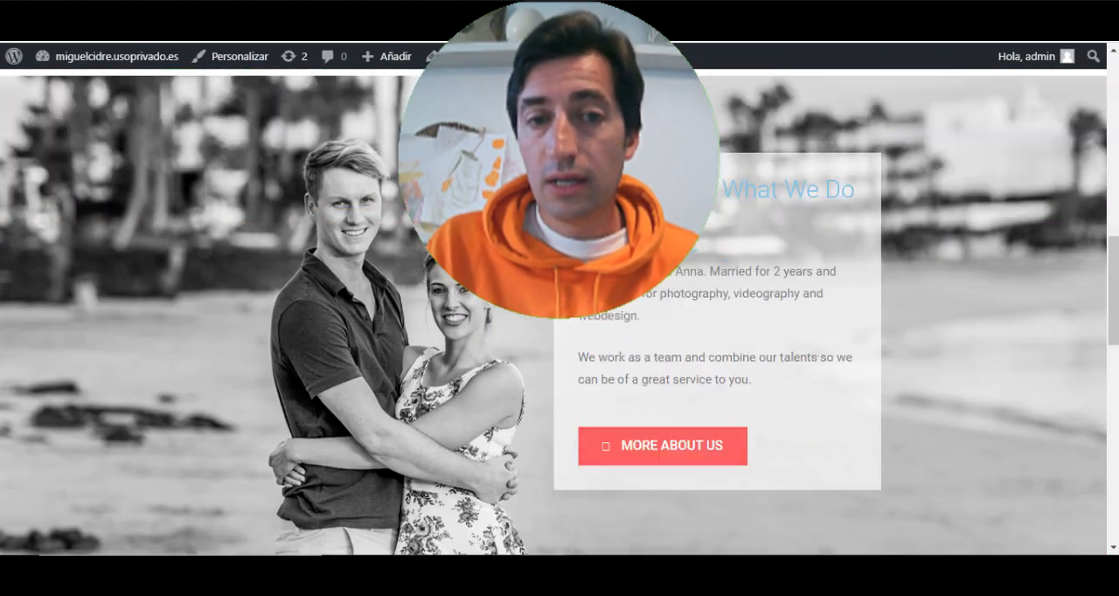
scroll(559, 349, up, 2)
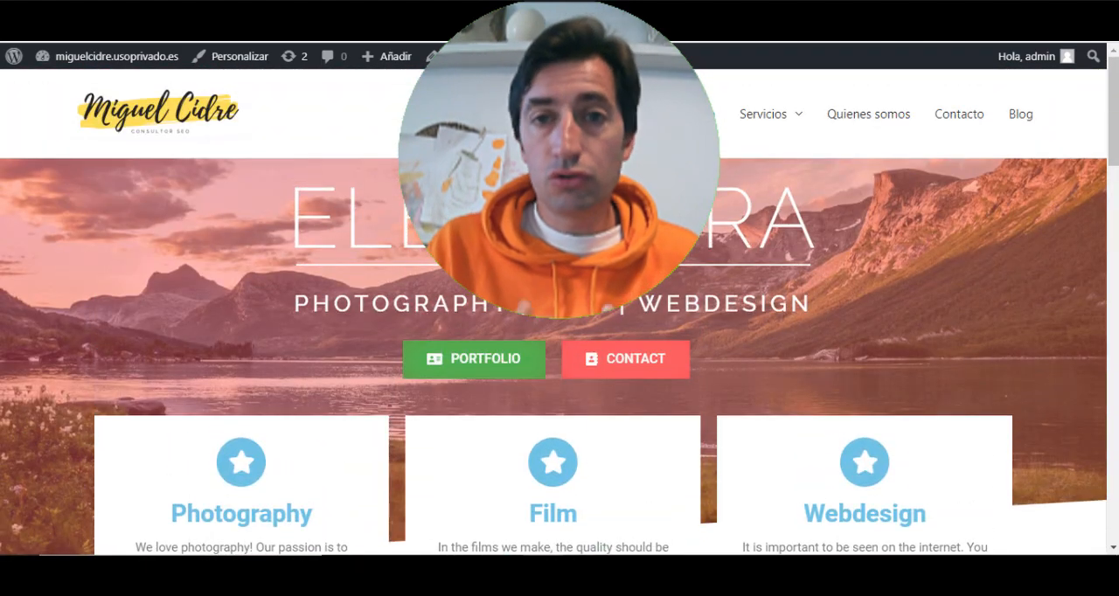